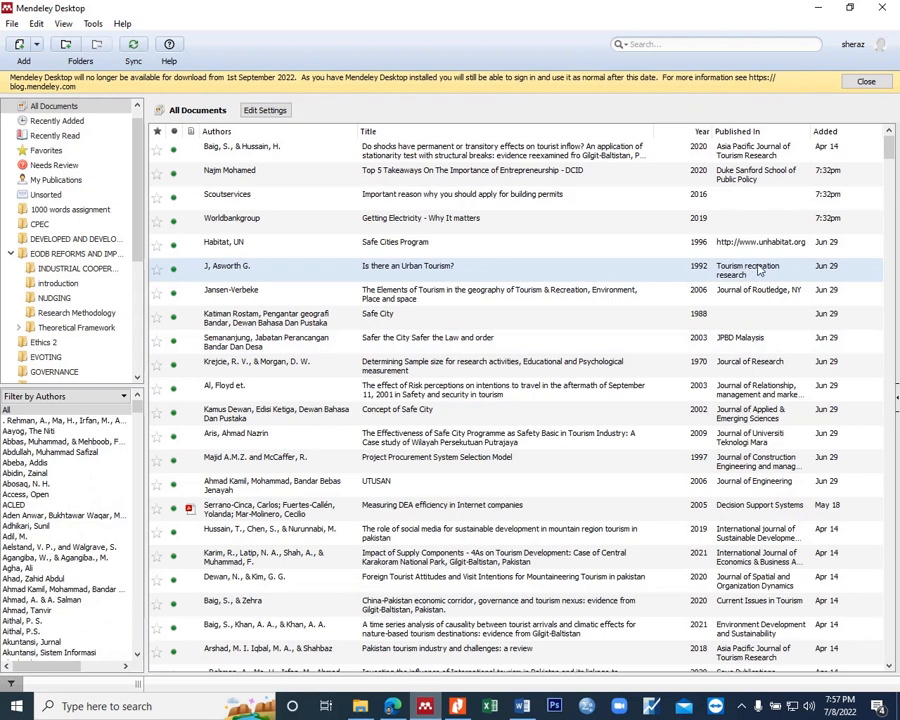
Step: Switch to File Explorer and locate Registering-Property.pdf in the GAP Analysis folder
click(361, 707)
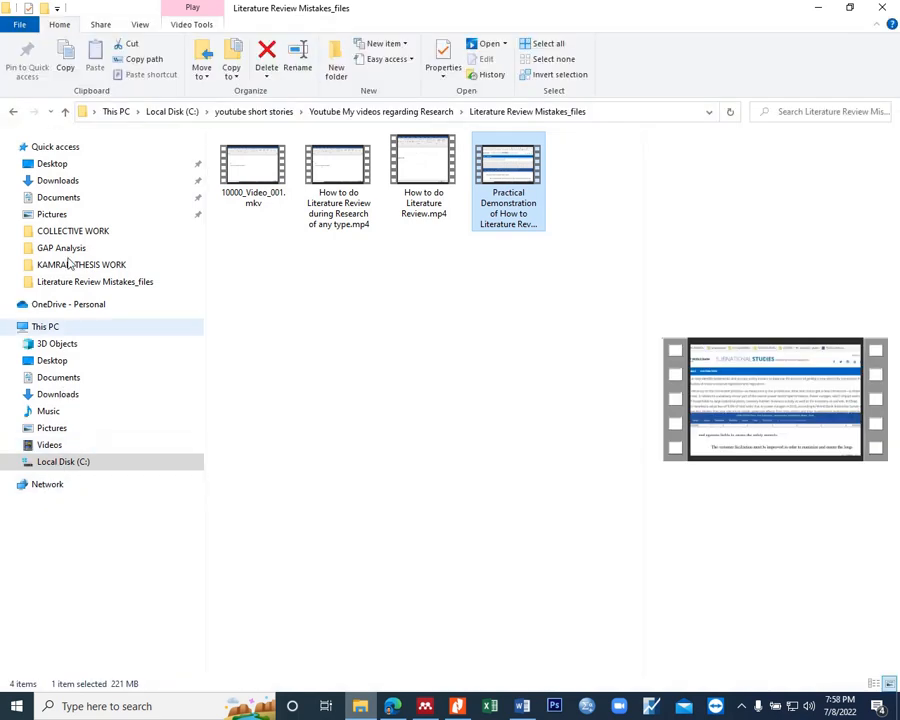
click(68, 250)
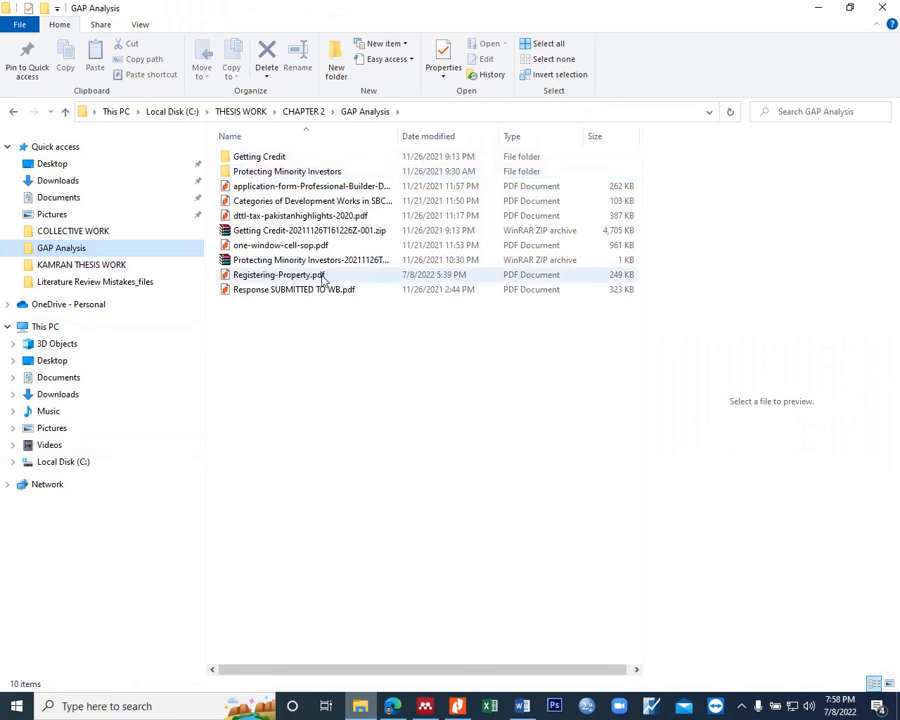
click(268, 279)
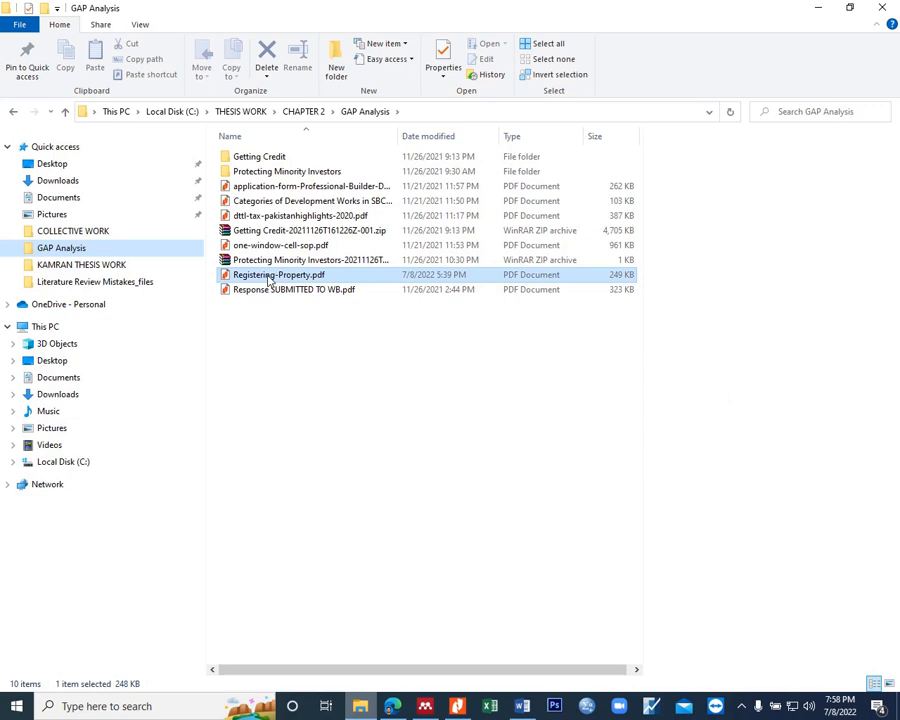
double_click(268, 279)
Step: Switch to Mendeley Desktop and open the Gap Analysis folder under Theoretical Framework
click(425, 708)
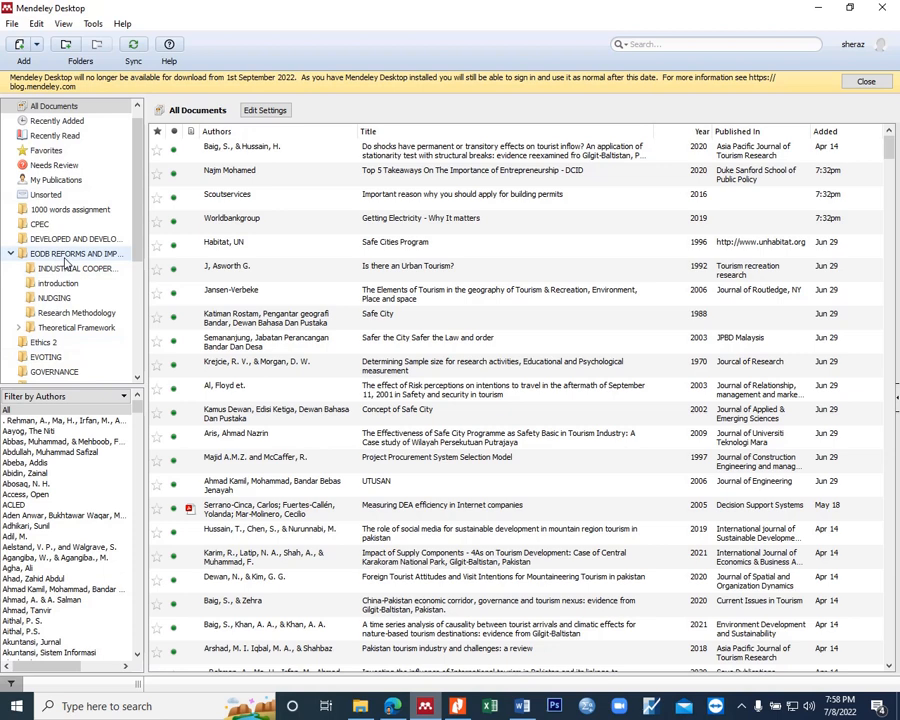
click(20, 329)
scroll(71, 344, down, 1)
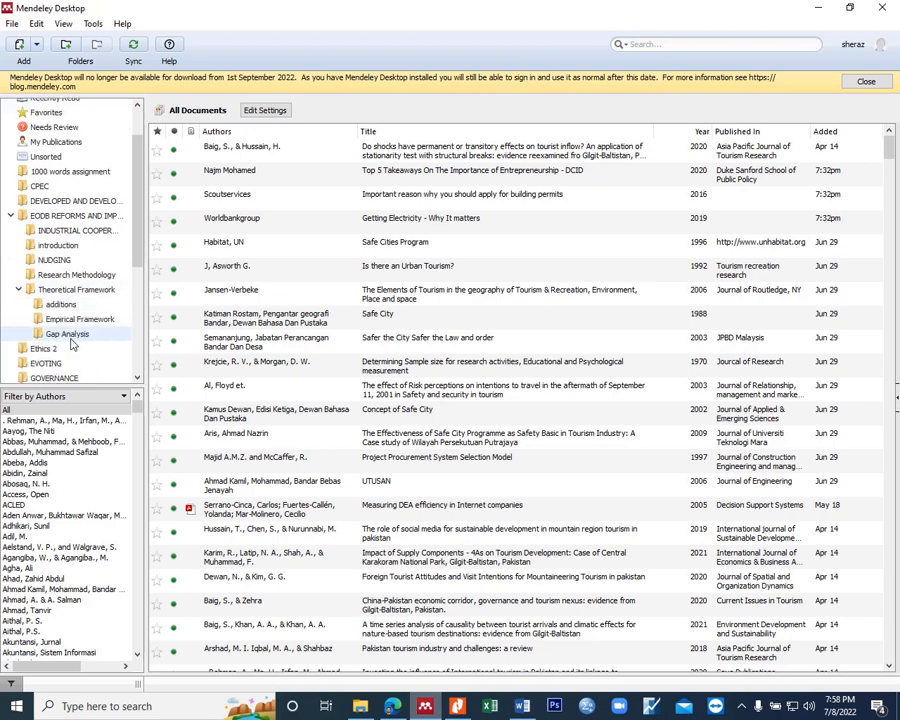
click(70, 335)
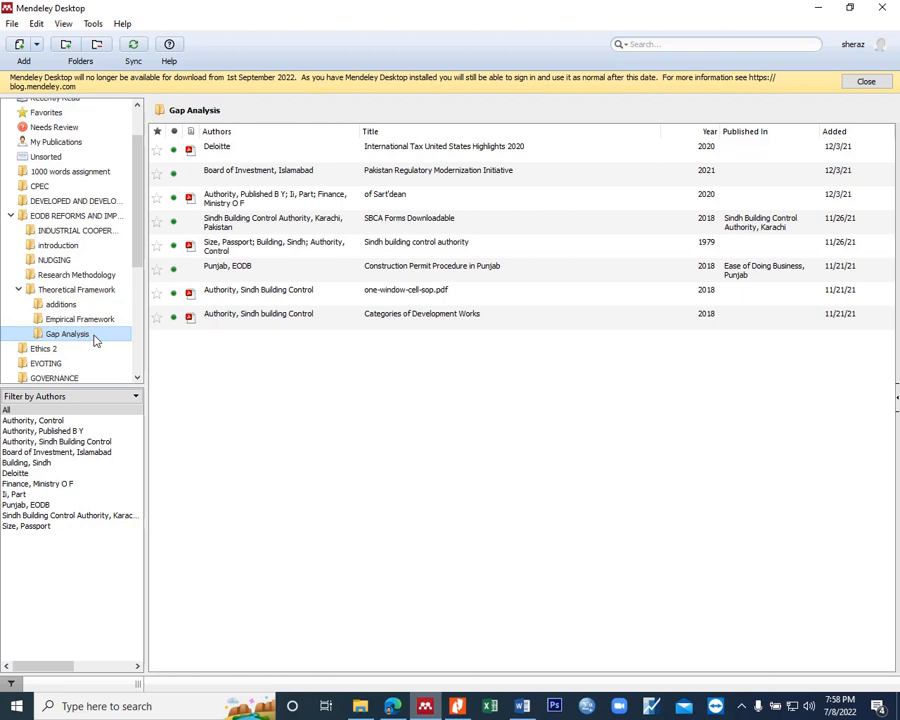
Step: Add the file Registering-Property.pdf from the GAP Analysis directory to the Gap Analysis folder
click(37, 45)
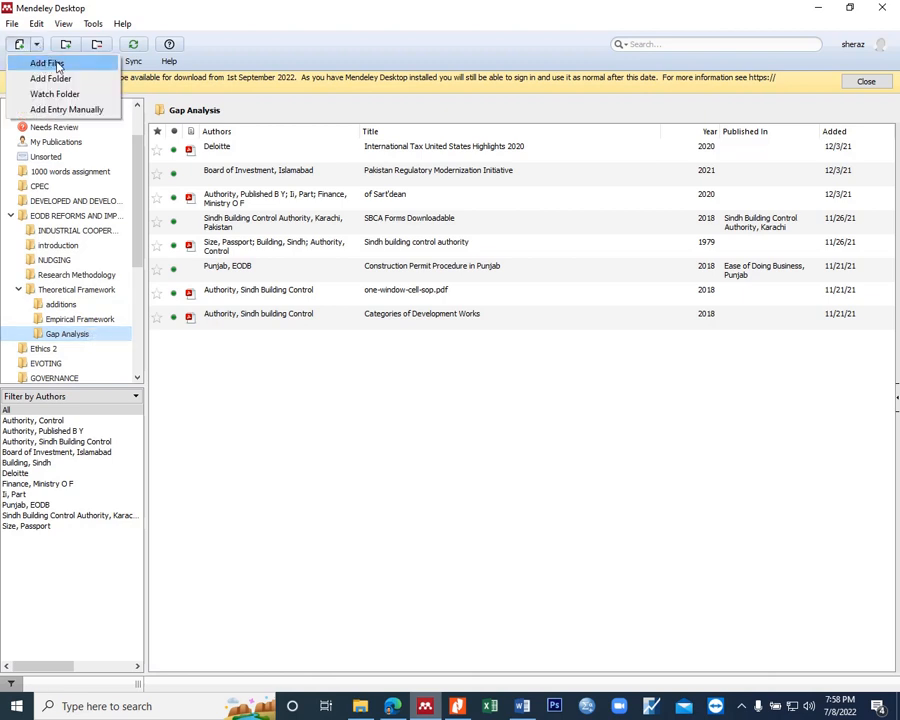
click(71, 65)
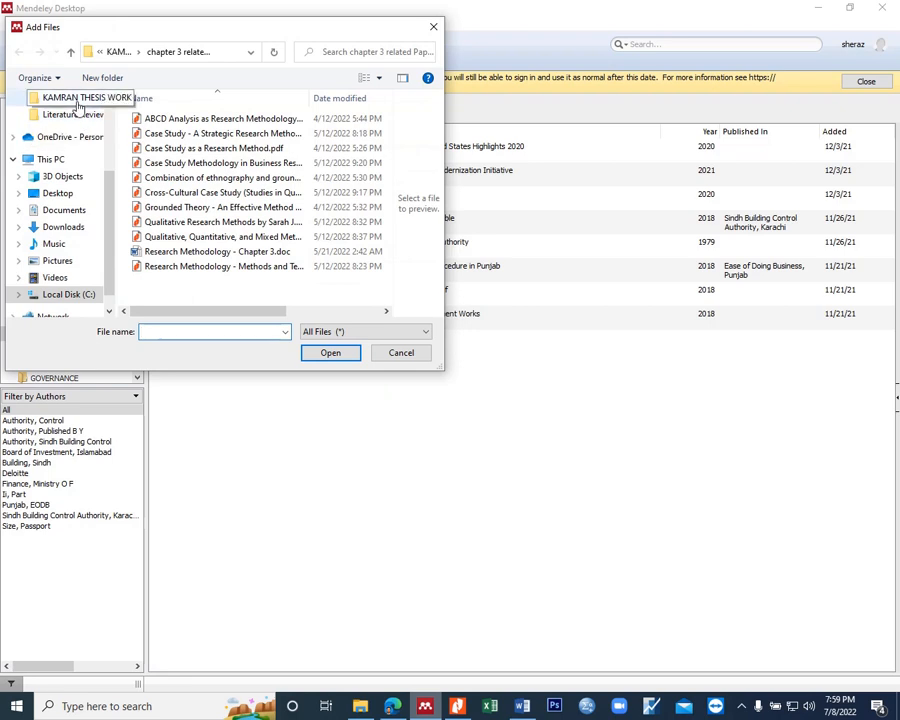
scroll(78, 105, up, 1)
click(68, 100)
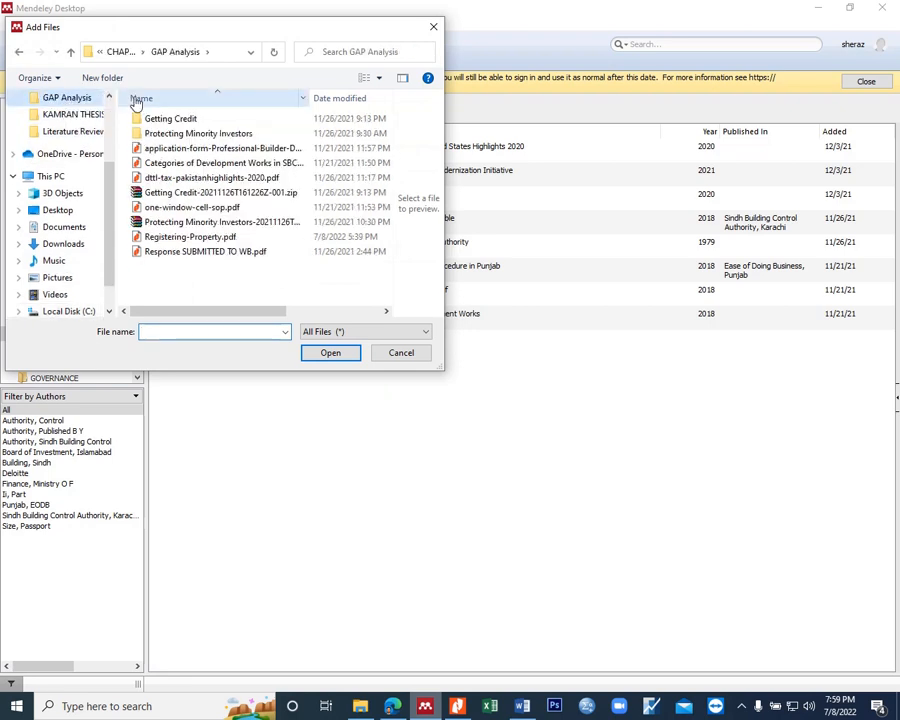
click(160, 237)
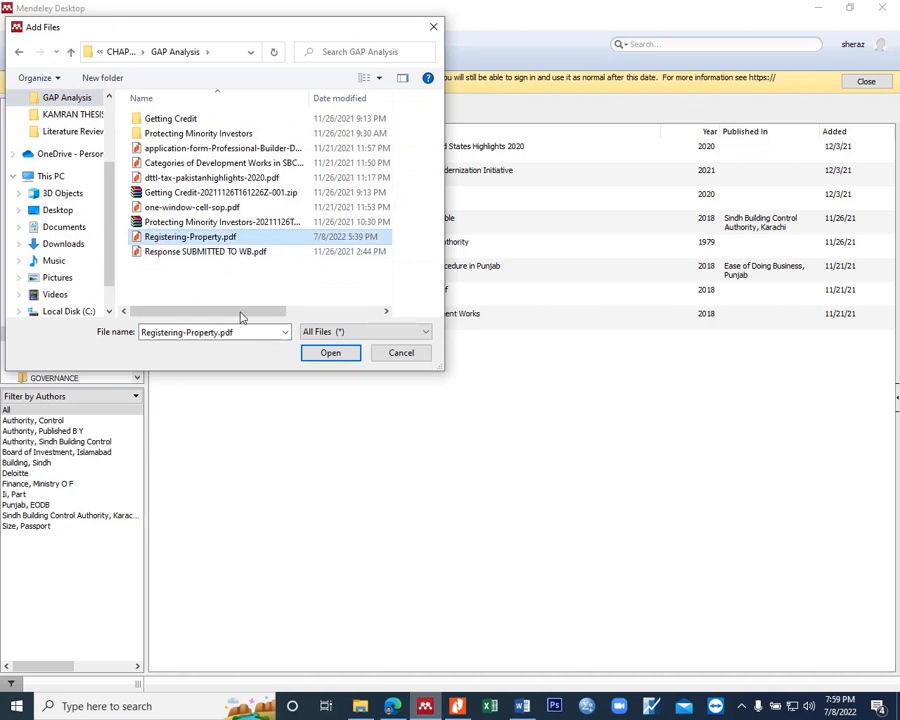
click(331, 354)
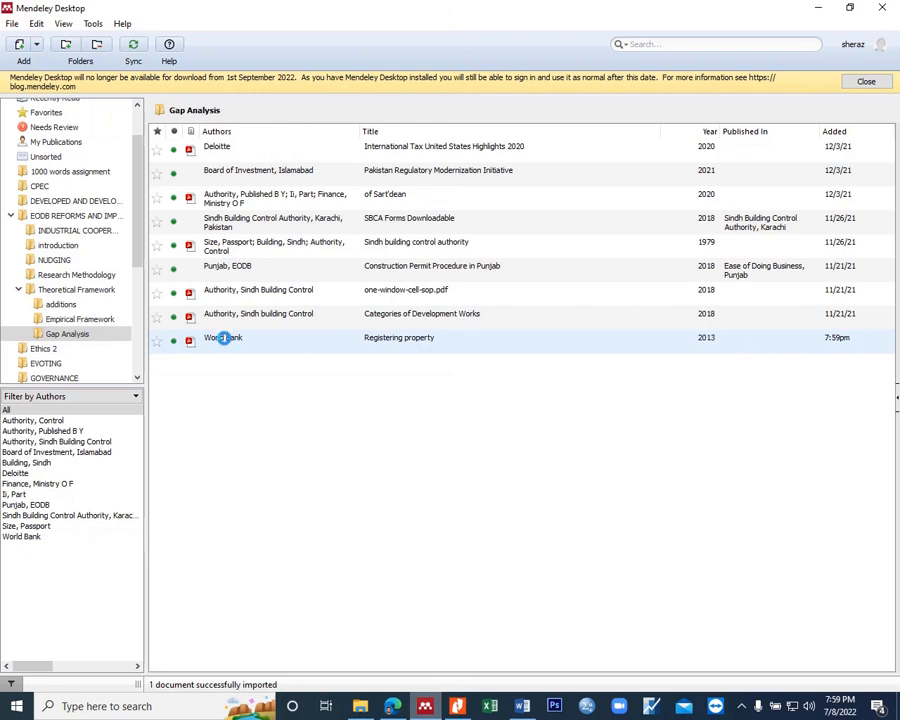
Step: Remove the World Bank document "Registering property" from the Gap Analysis folder without deleting it from the library
click(227, 342)
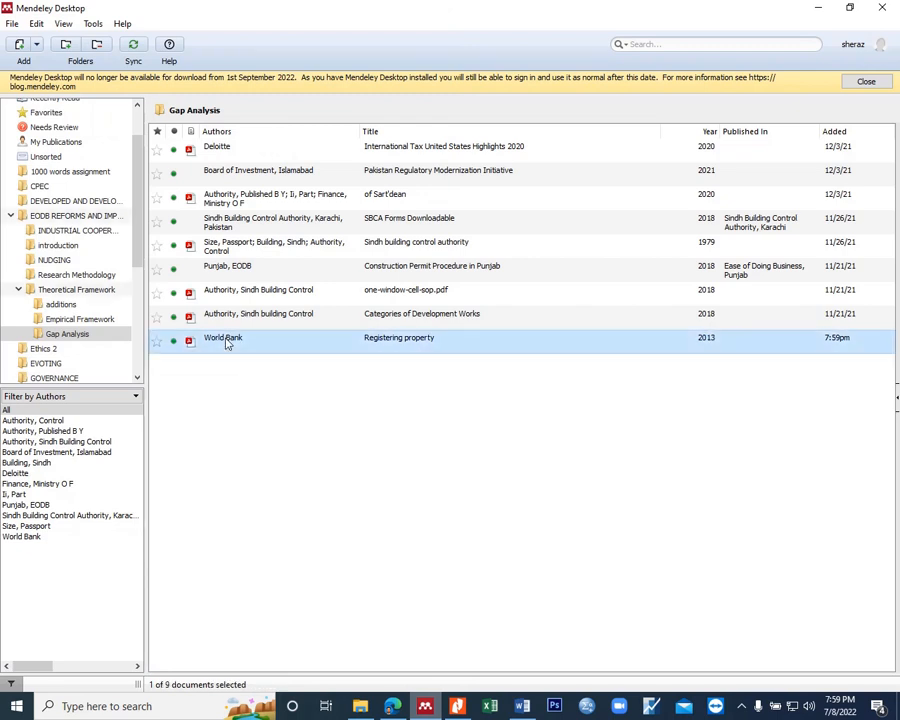
right_click(227, 339)
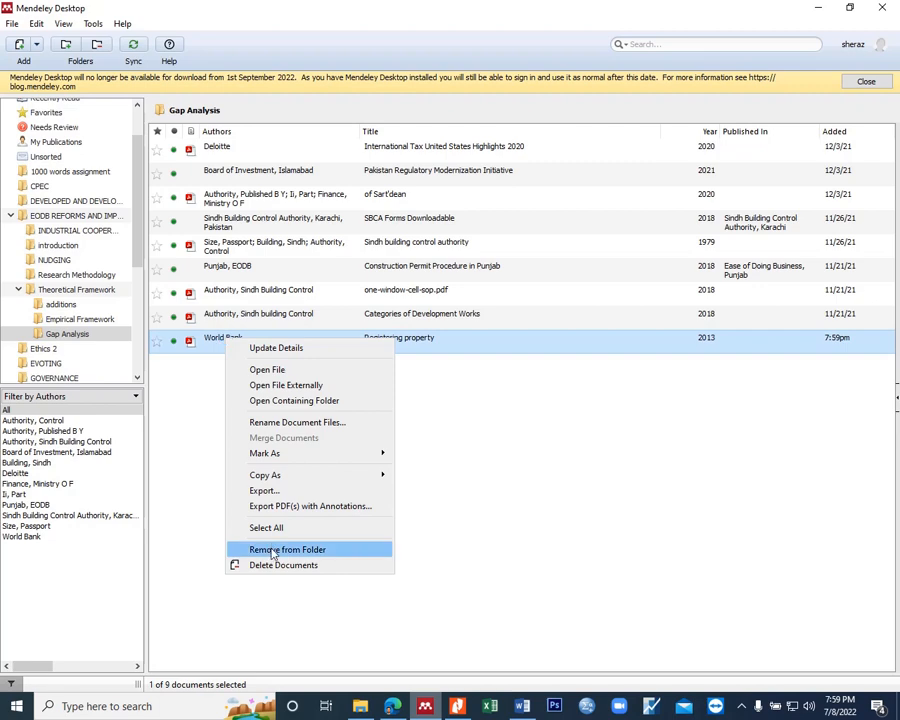
click(273, 553)
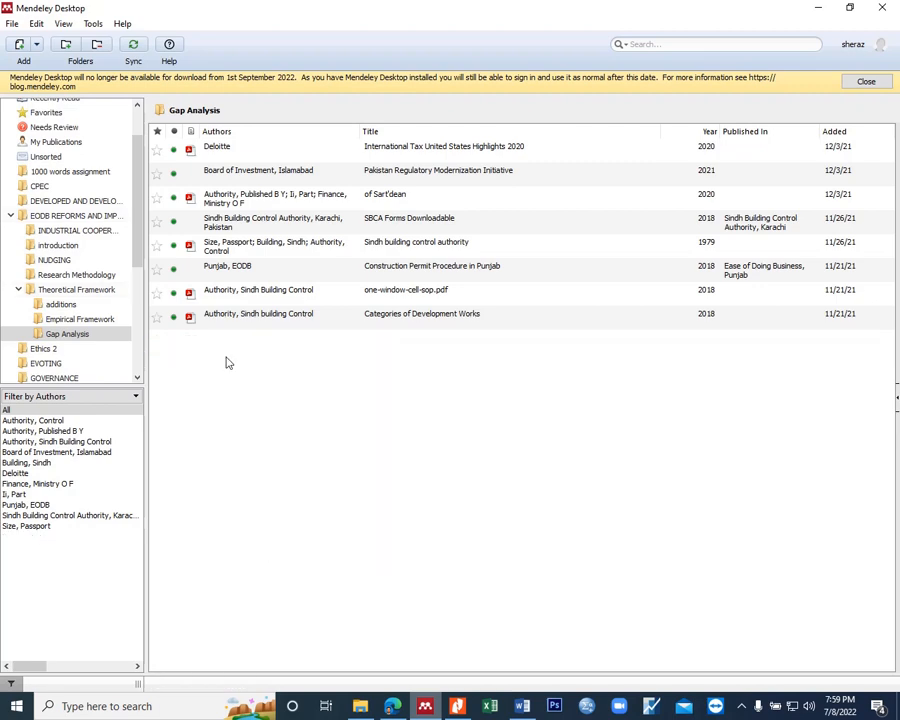
Step: Try to bring Registering-Property.pdf directly from the File Explorer window into Mendeley's Gap Analysis folder
click(365, 706)
drag(257, 280, 408, 626)
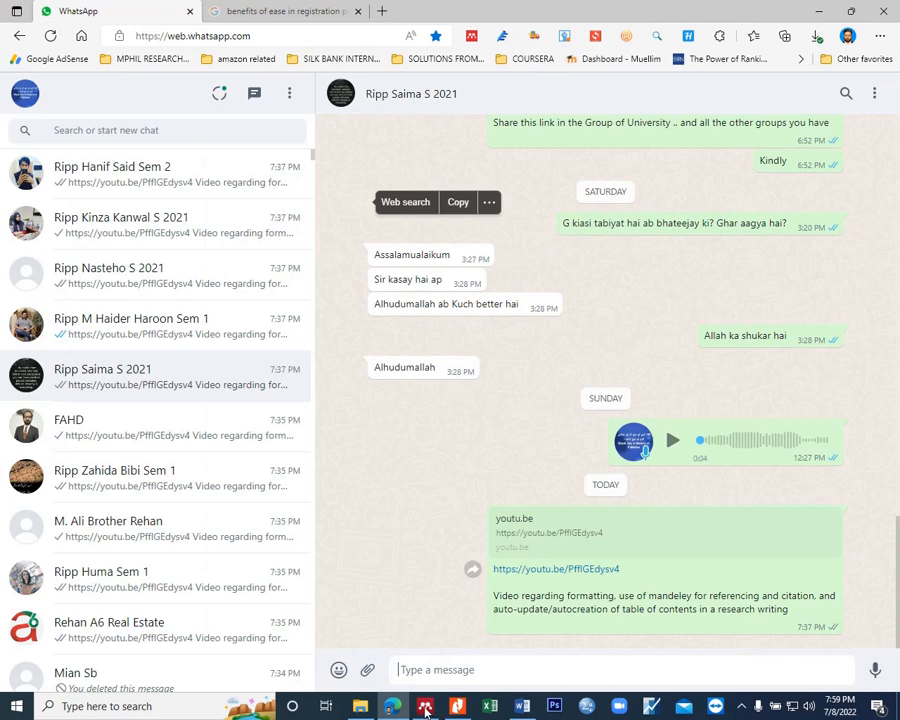
click(361, 707)
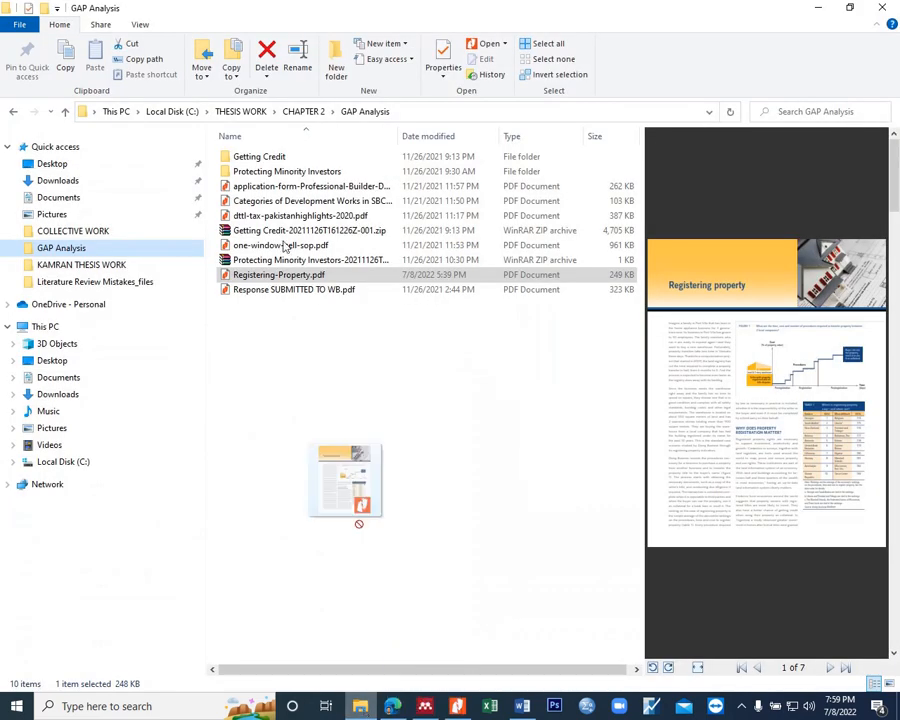
drag(263, 279, 266, 361)
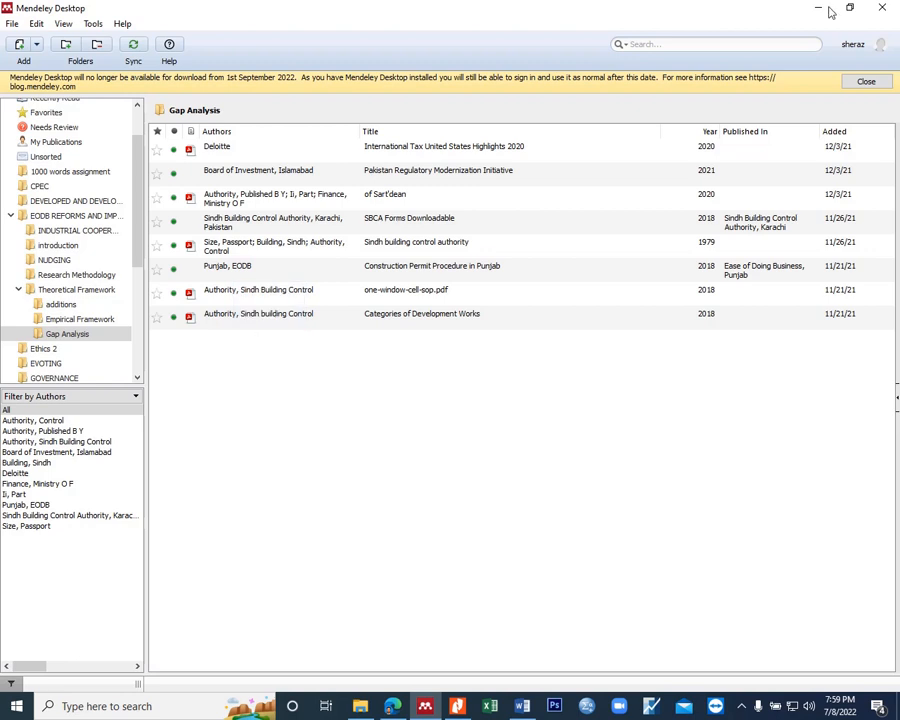
Step: Dismiss the notice about Mendeley Desktop no longer being available for download
click(866, 82)
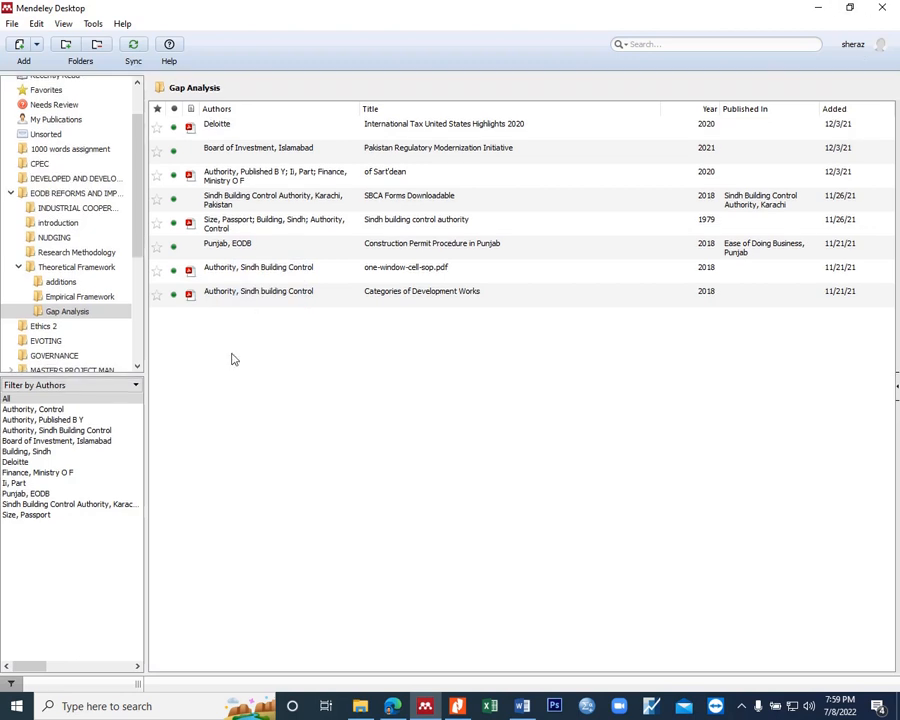
Step: Return to File Explorer and retry transferring Registering-Property.pdf straight into the Mendeley window
click(360, 706)
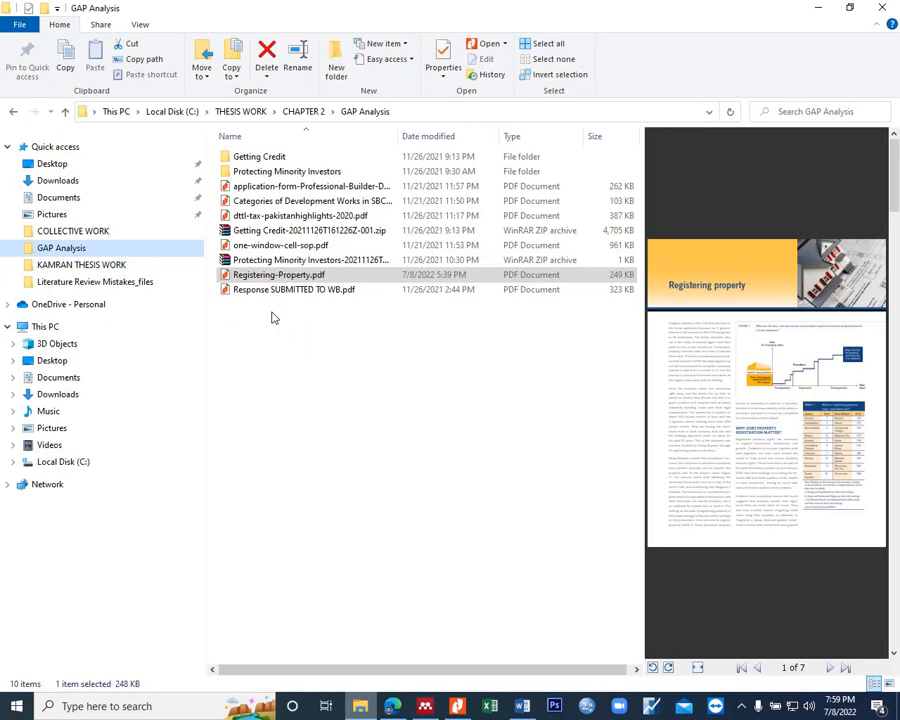
drag(267, 278, 434, 566)
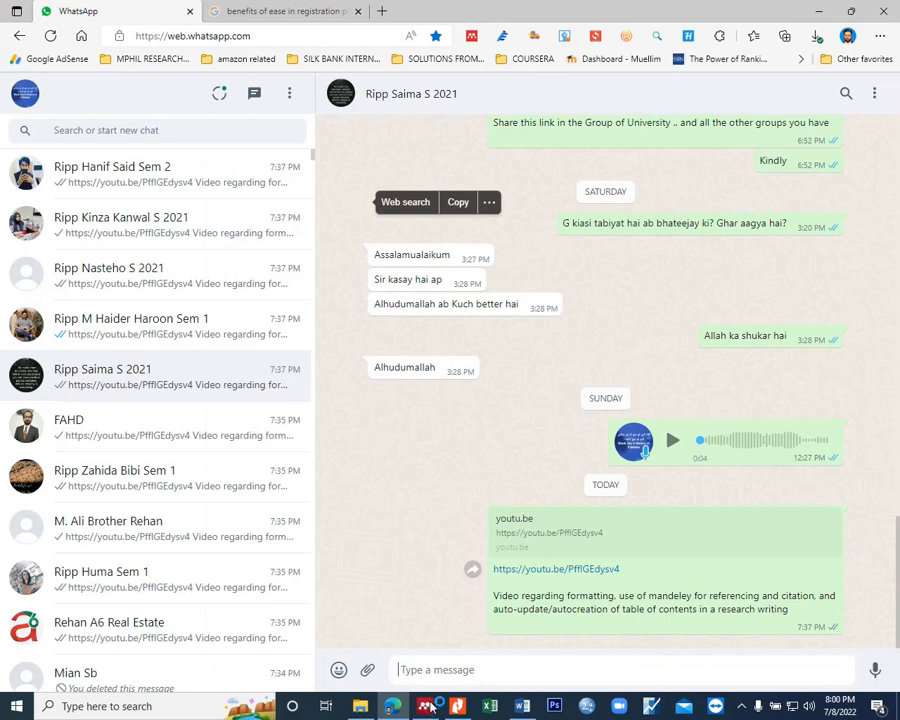
drag(428, 708, 257, 323)
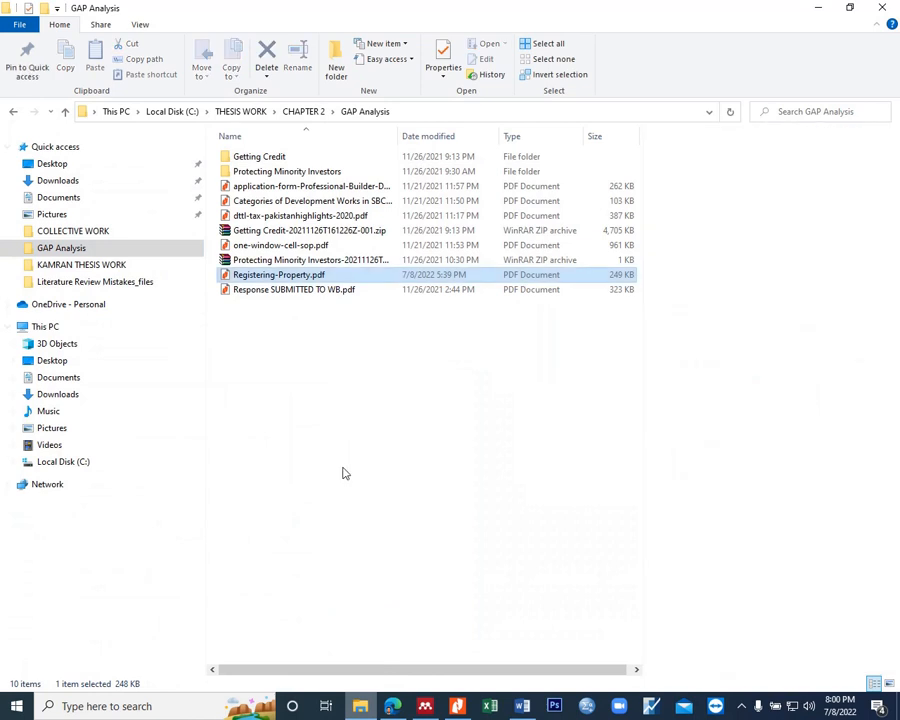
click(254, 278)
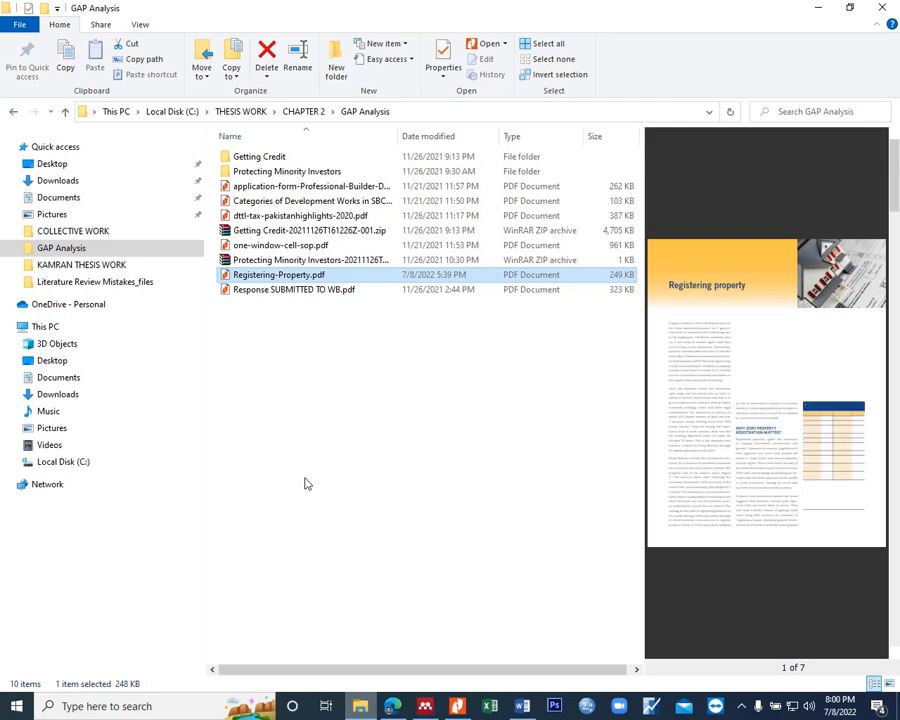
Step: Switch to Mendeley Desktop and import Registering-Property.pdf into the Gap Analysis folder through the Add Files command
click(425, 706)
click(37, 45)
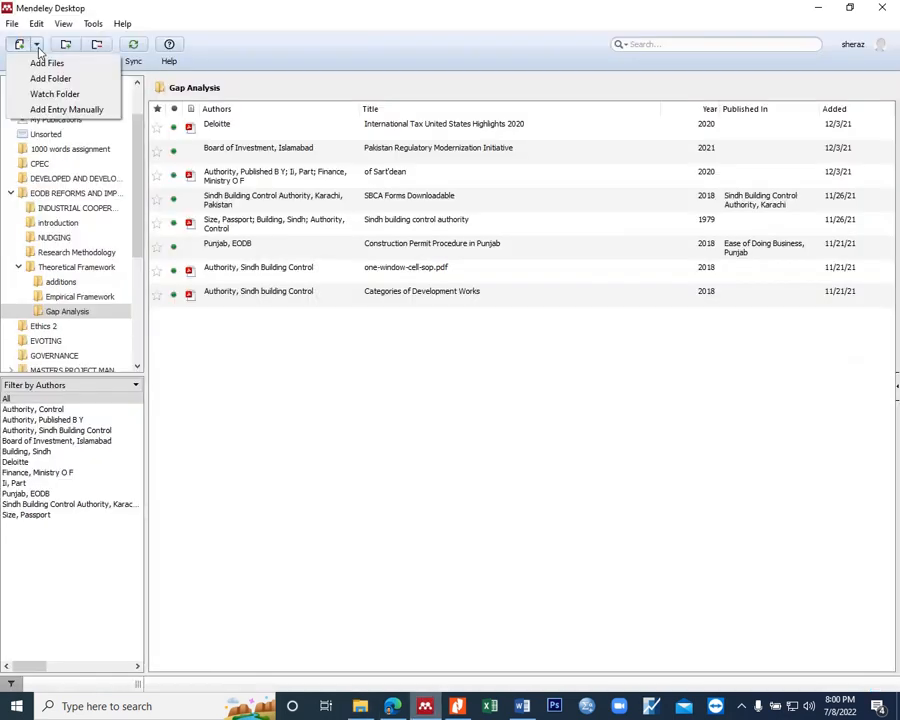
click(44, 62)
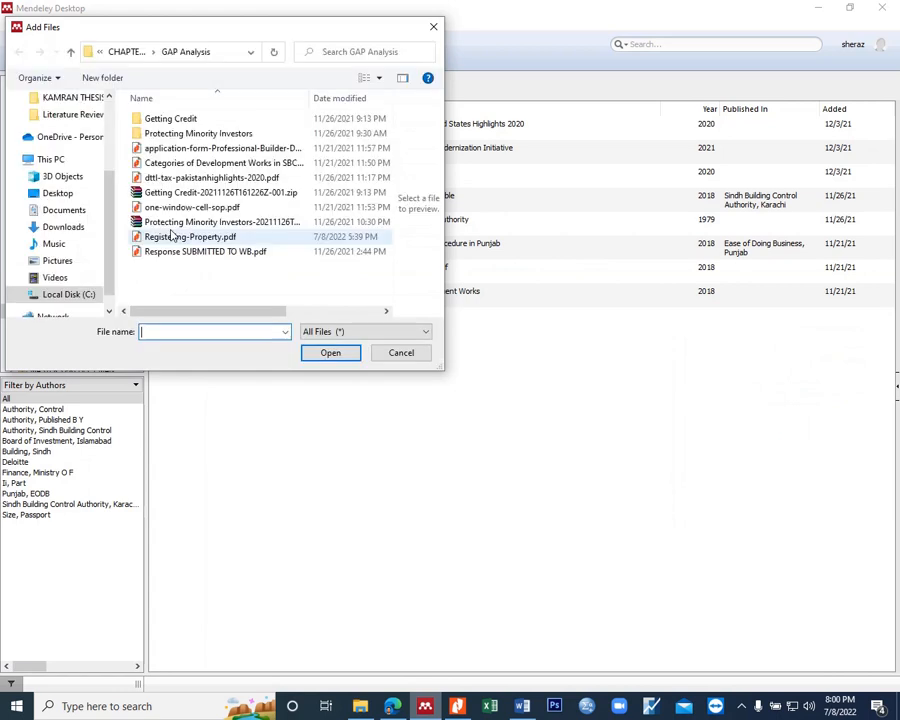
click(192, 238)
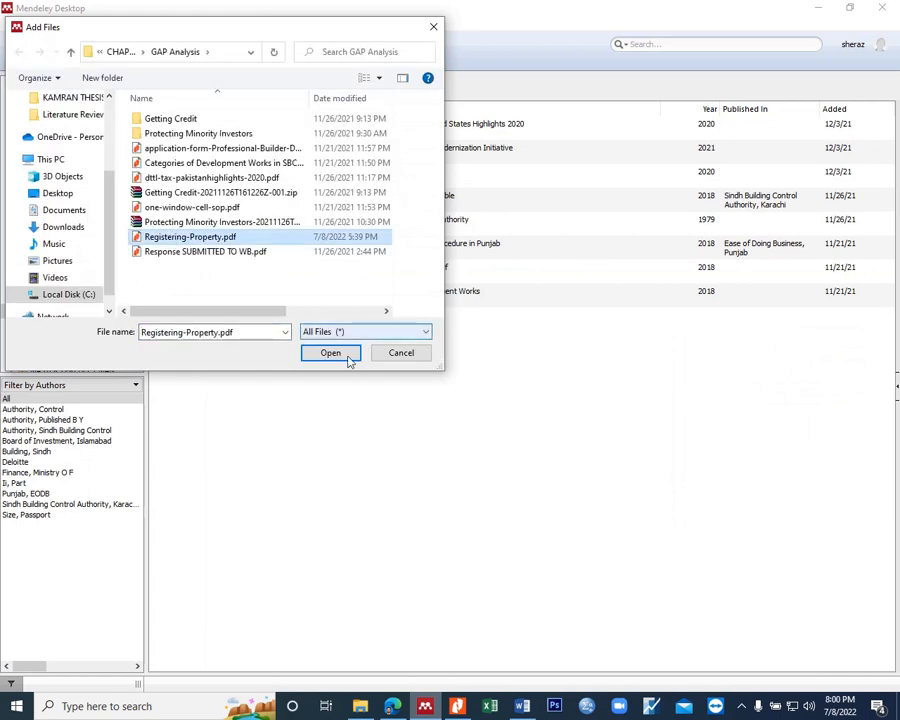
click(331, 353)
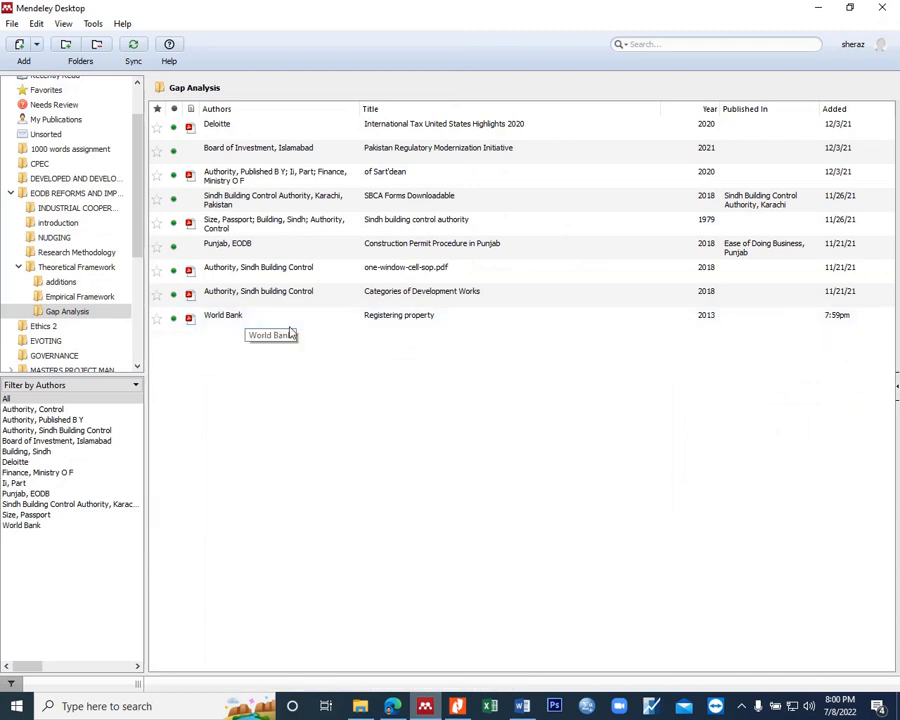
Step: Open the details of the "Registering property" document and change its author to WorldBankGroup
click(222, 318)
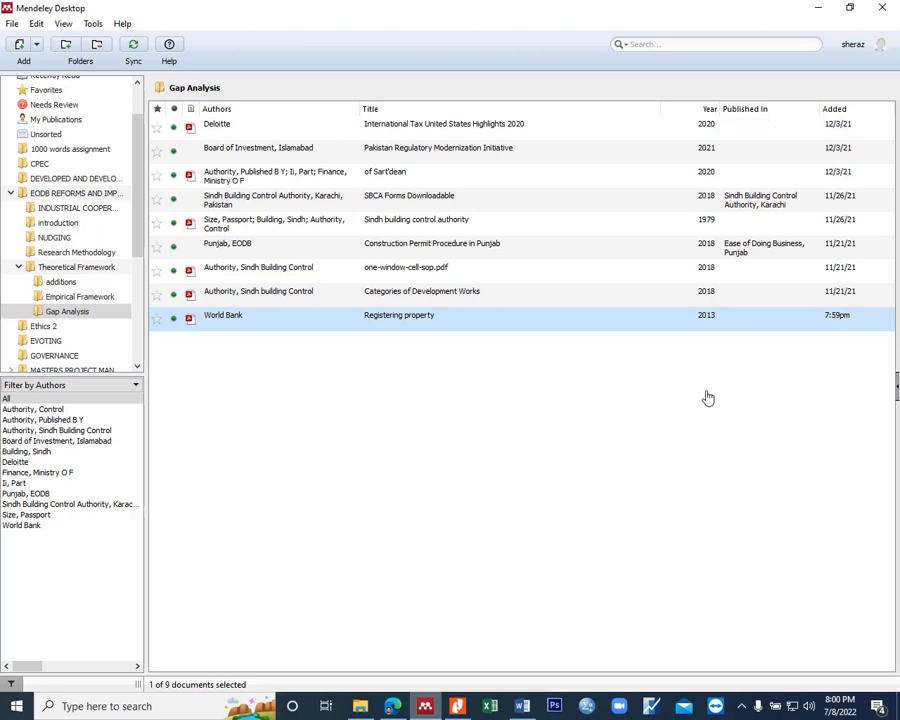
click(216, 328)
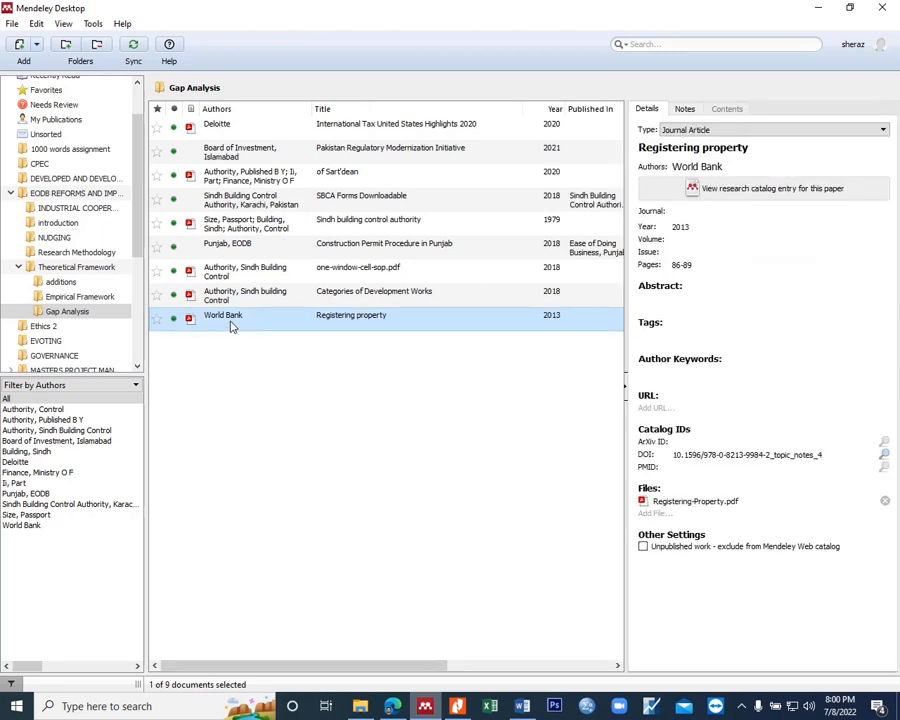
click(704, 170)
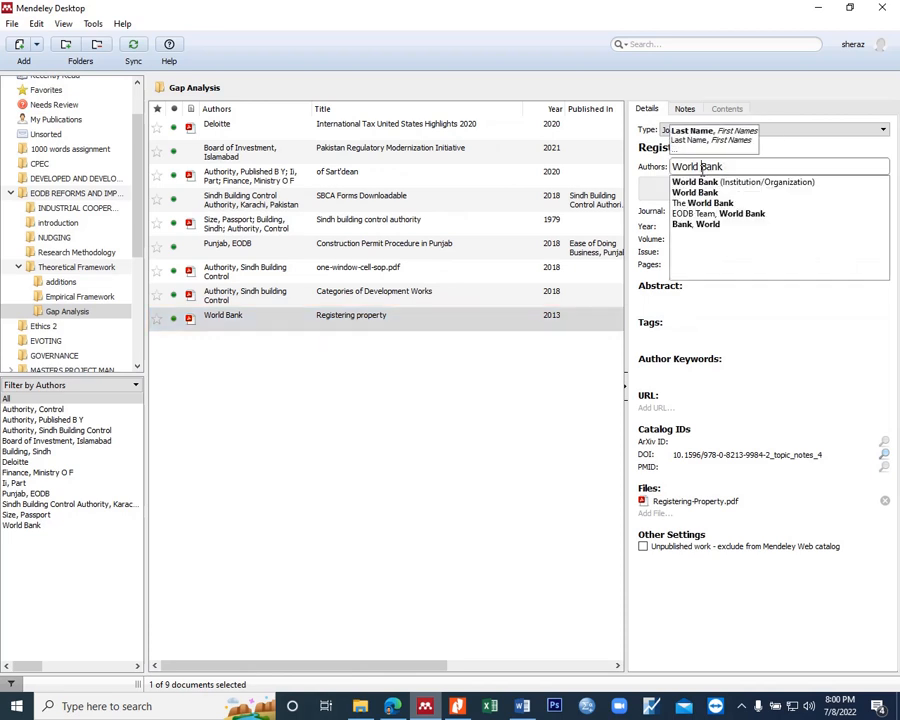
text(=)
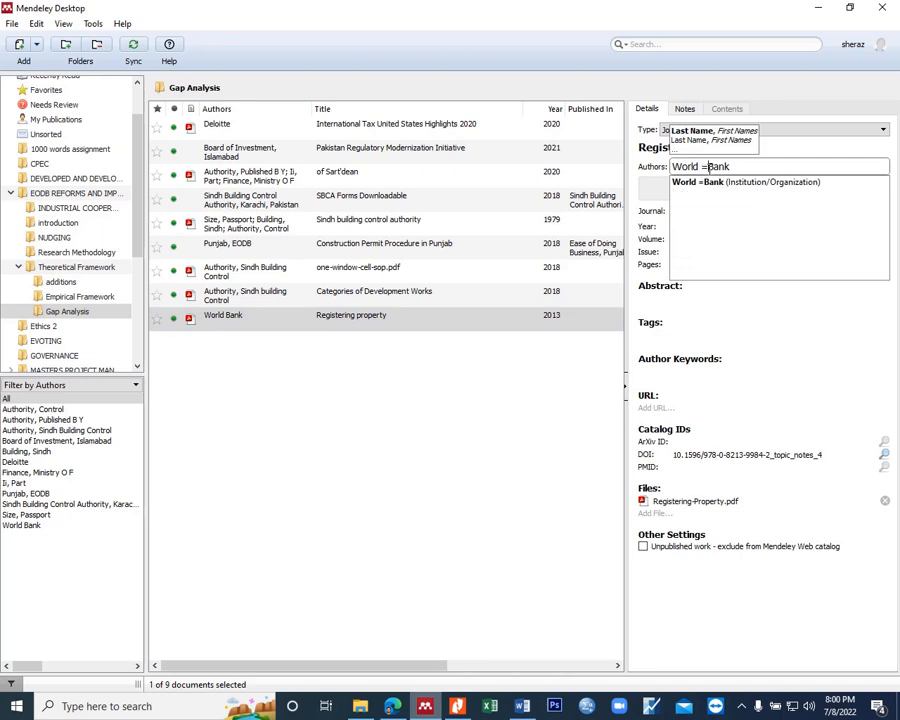
key(BackSpace)
key(BackSpace)
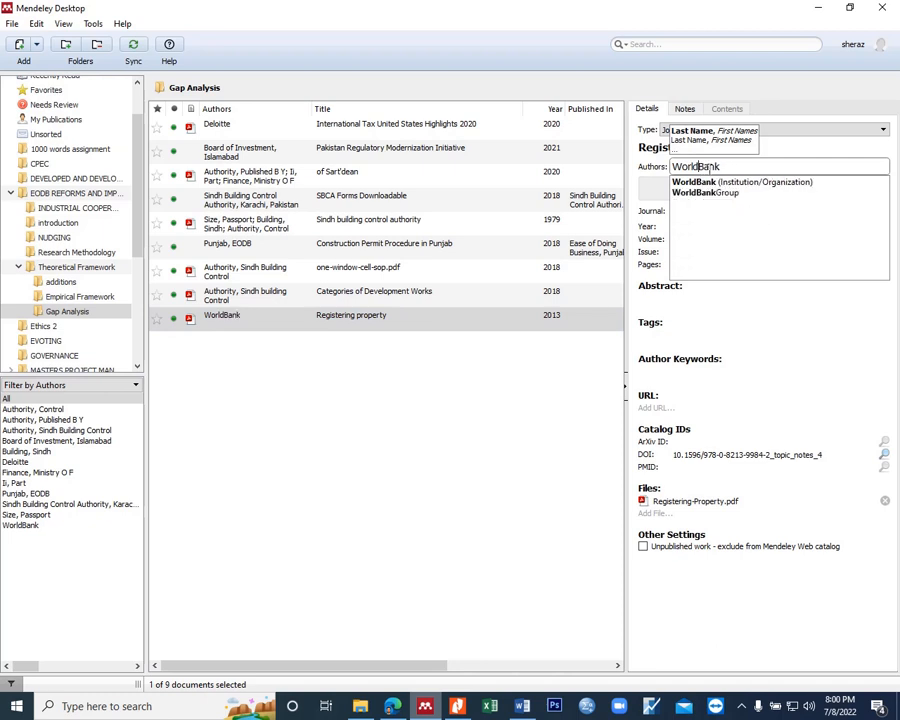
click(727, 165)
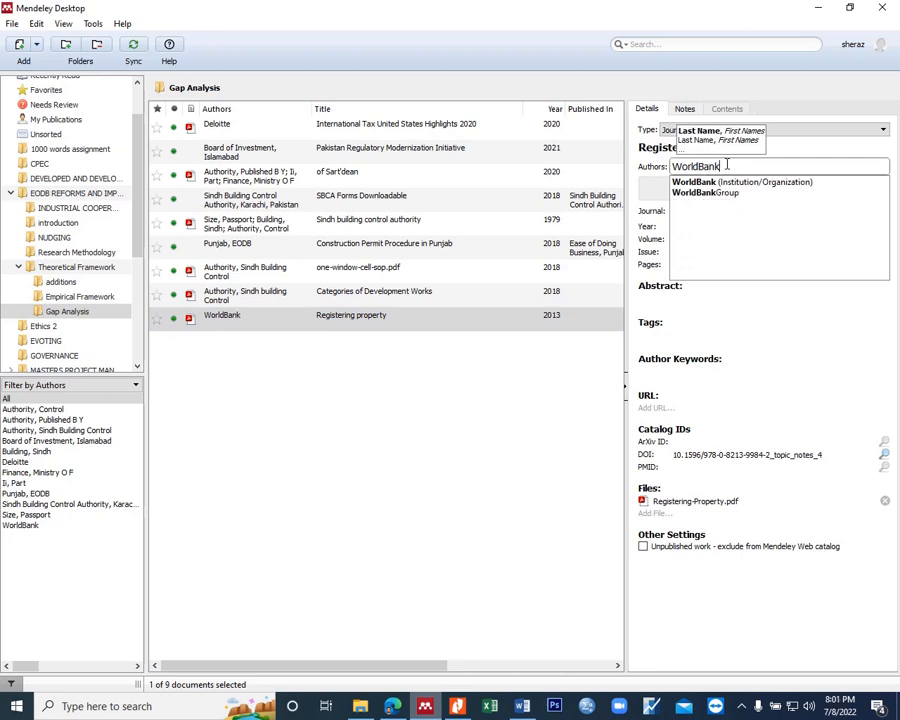
text(Group)
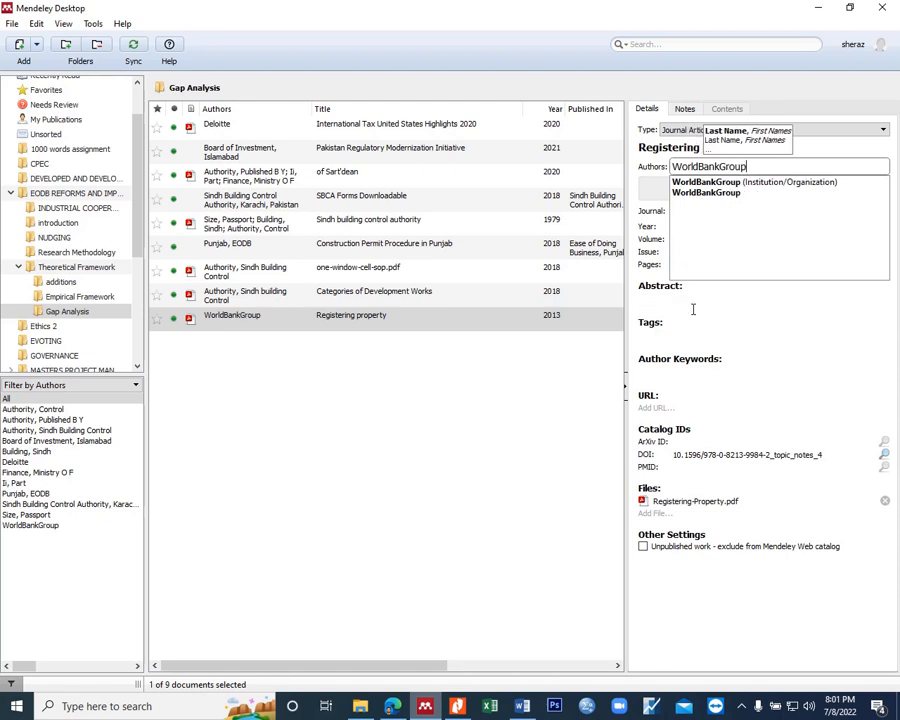
key(Return)
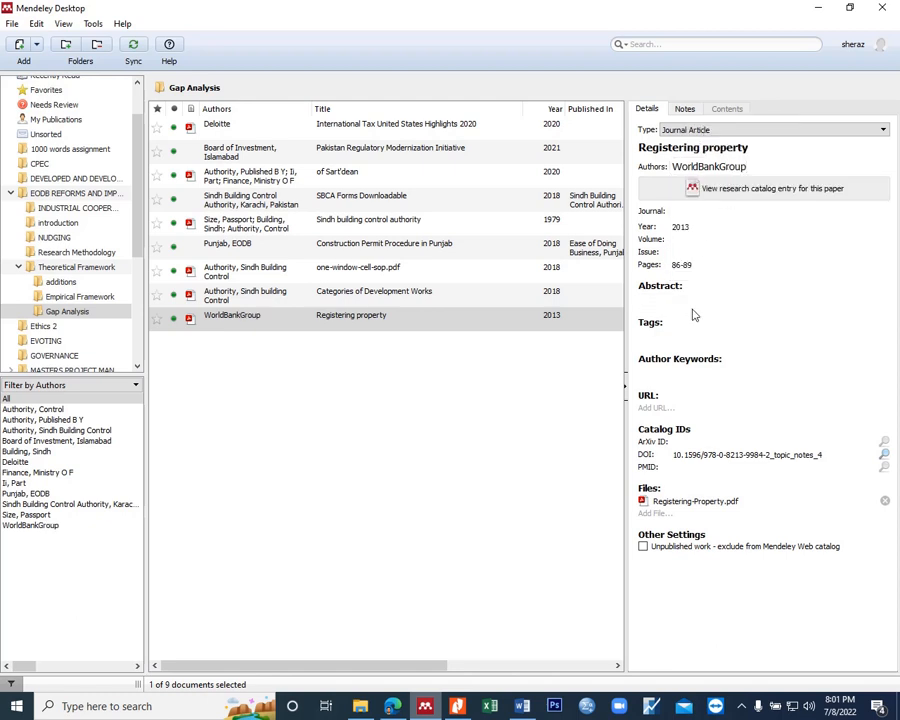
Step: Change the author of the "Registering property" document to World Bank and reselect its entry in the list
click(748, 166)
click(392, 368)
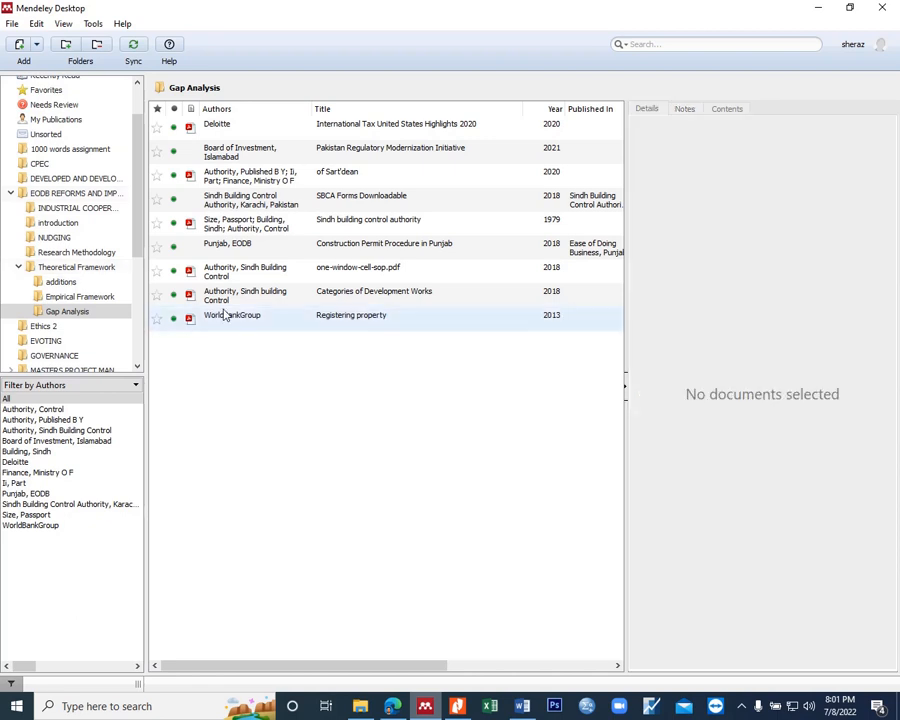
click(225, 317)
click(278, 333)
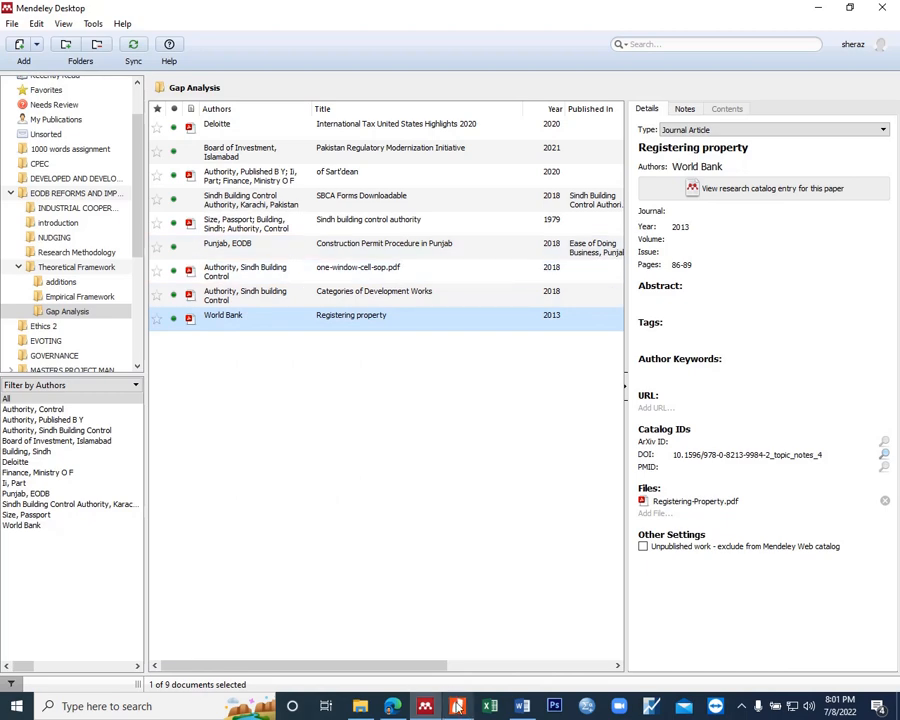
click(393, 706)
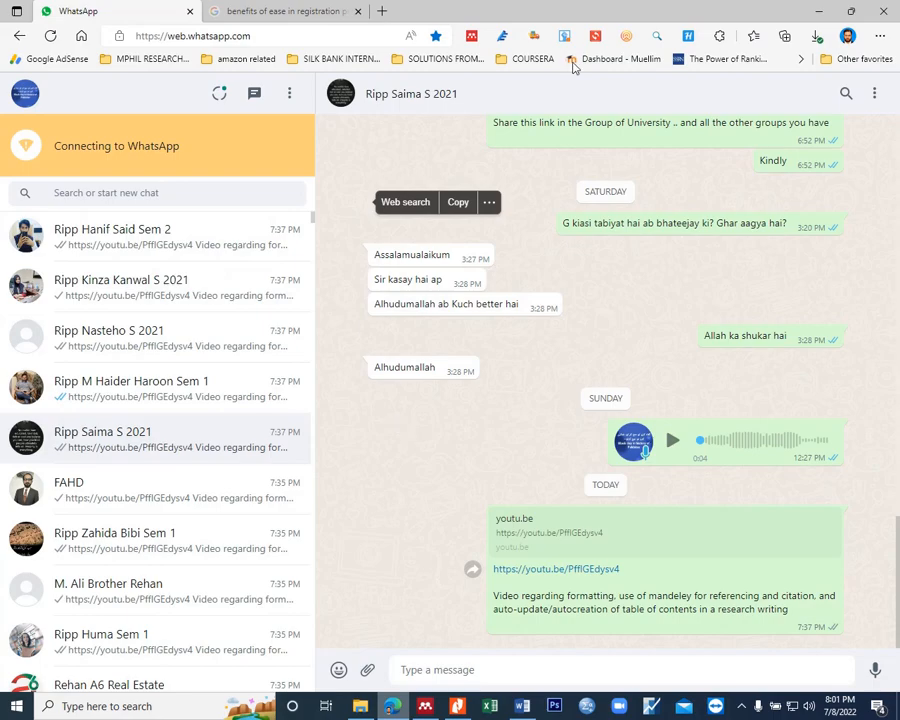
click(824, 10)
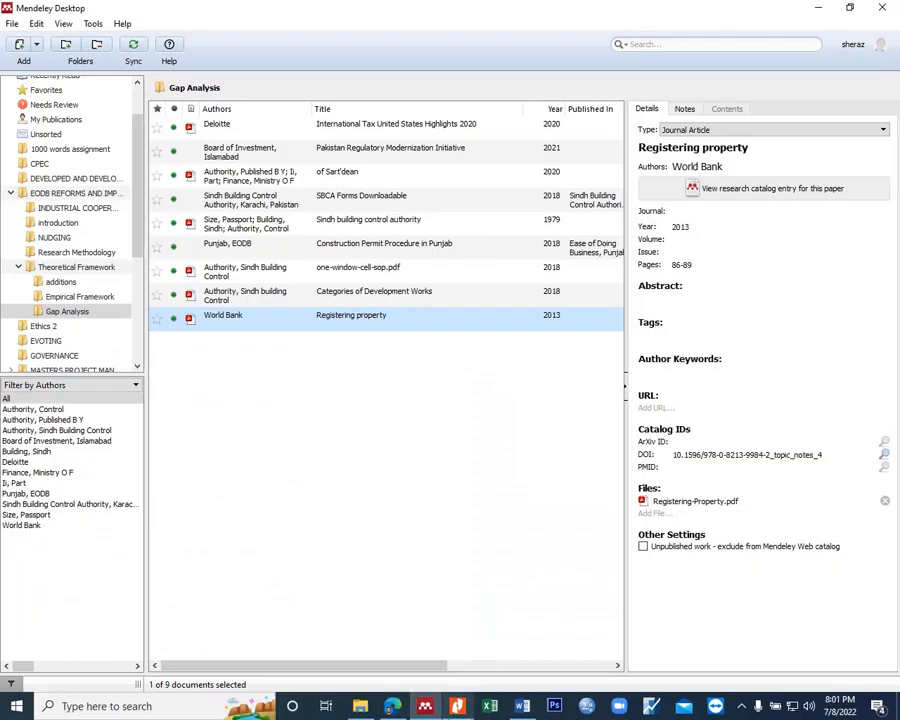
click(851, 9)
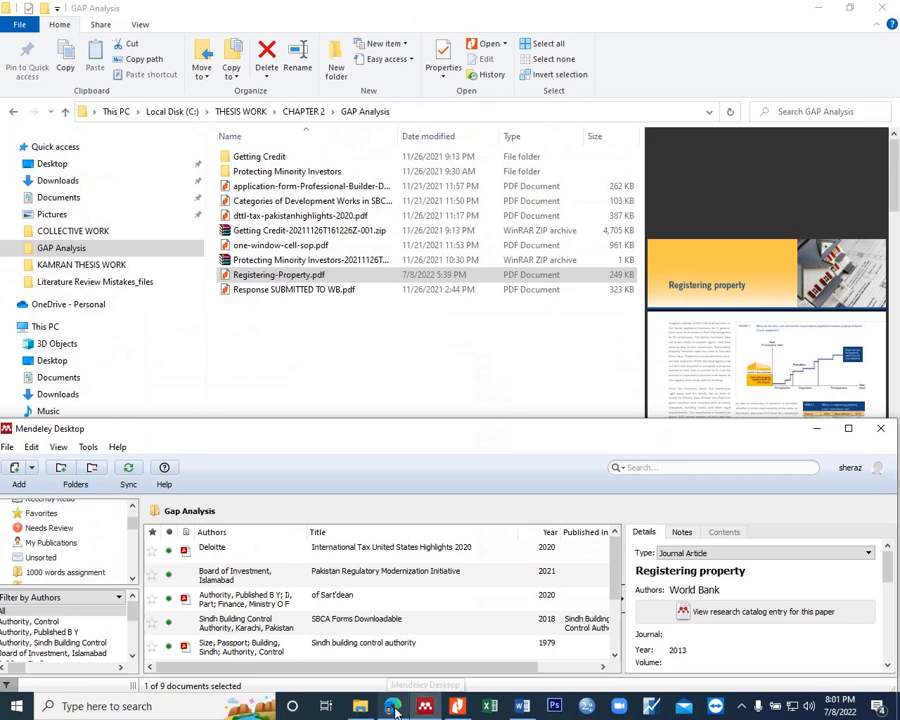
Step: Switch to Nitro Pro and bring up the review annotation tools for the Registering-Property PDF at its Figure 1
click(456, 706)
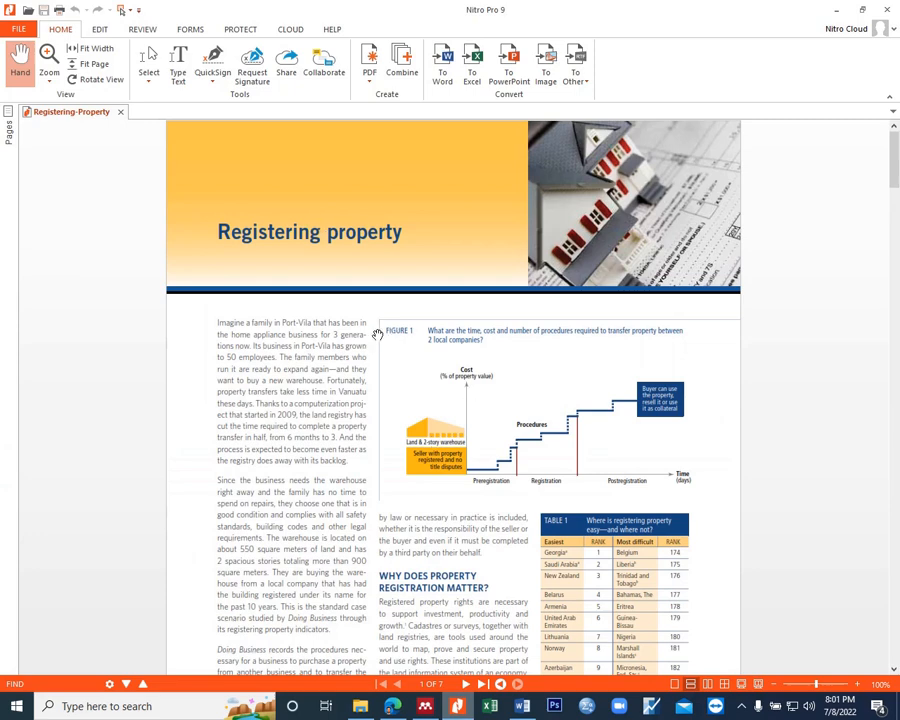
scroll(397, 360, up, 2)
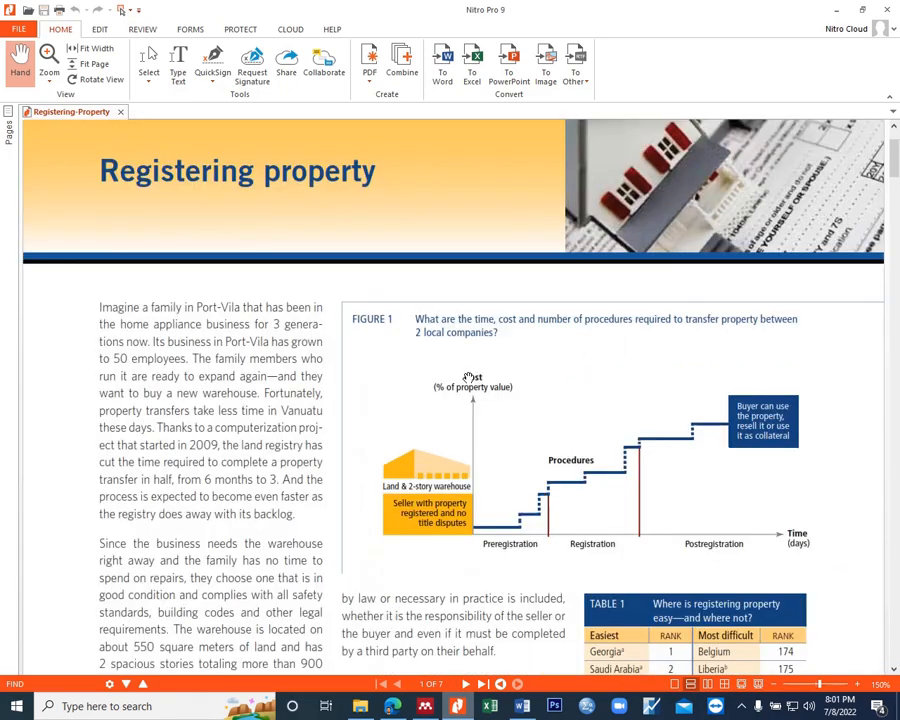
scroll(477, 381, up, 2)
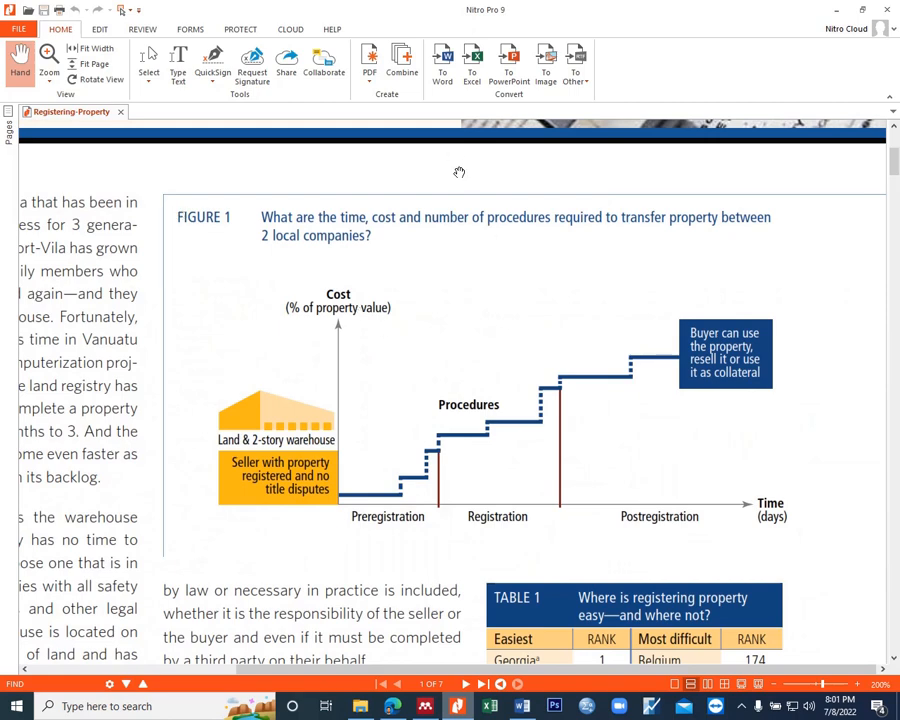
click(141, 30)
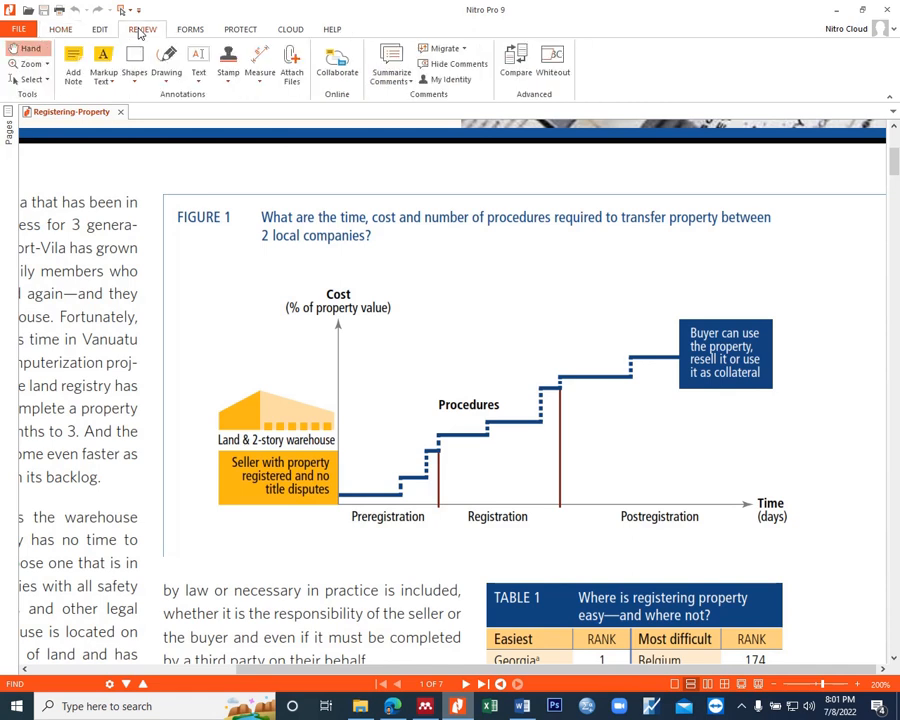
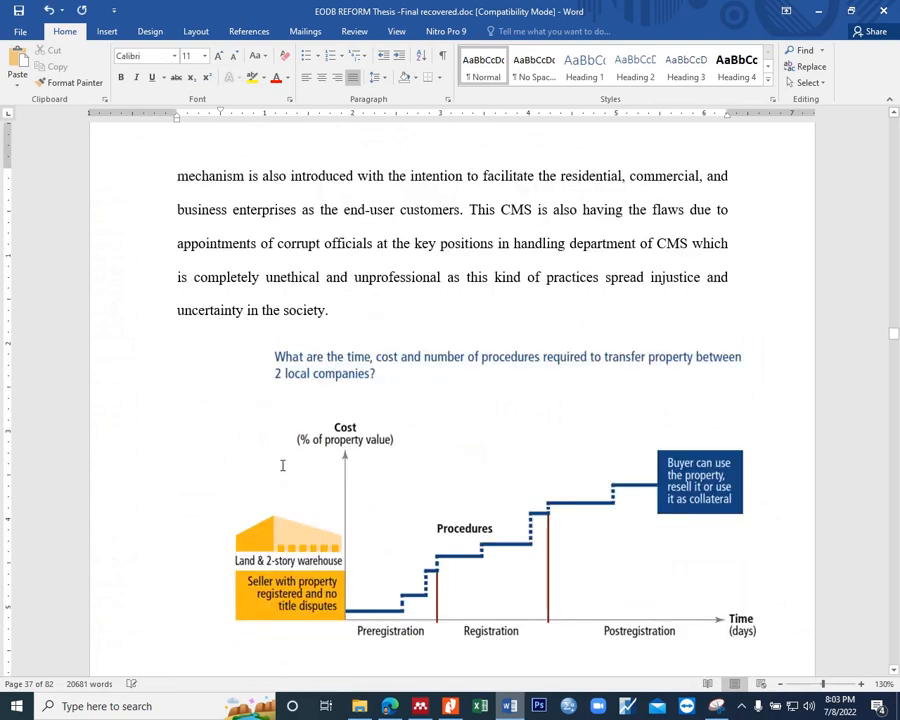
Step: Remove the first-line indent of the property-transfer chart and insert a Figure caption positioned above the selected picture
click(282, 465)
drag(222, 113, 177, 115)
click(349, 476)
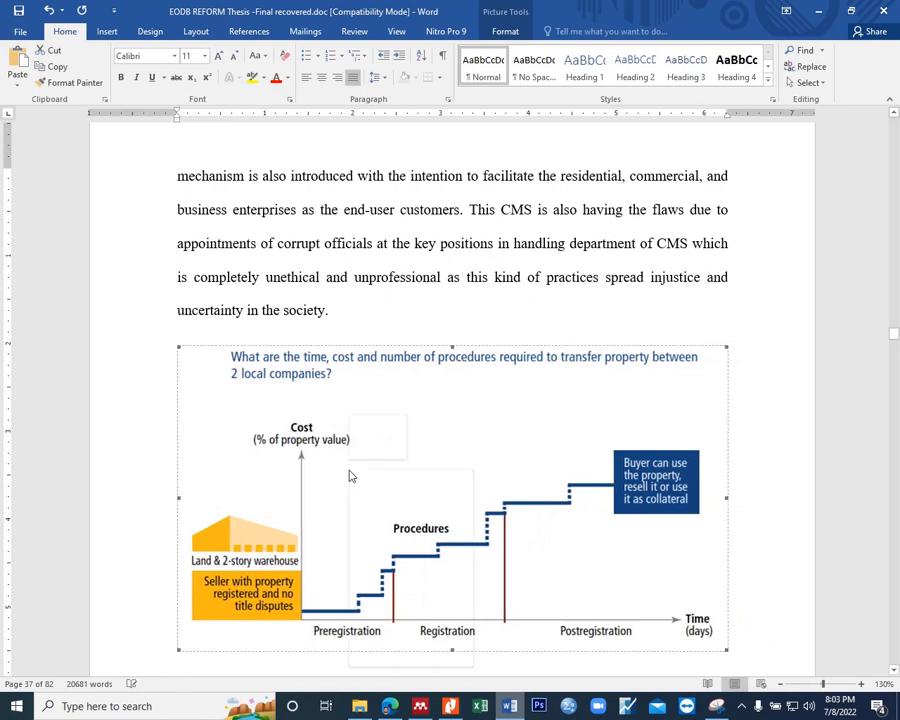
right_click(349, 476)
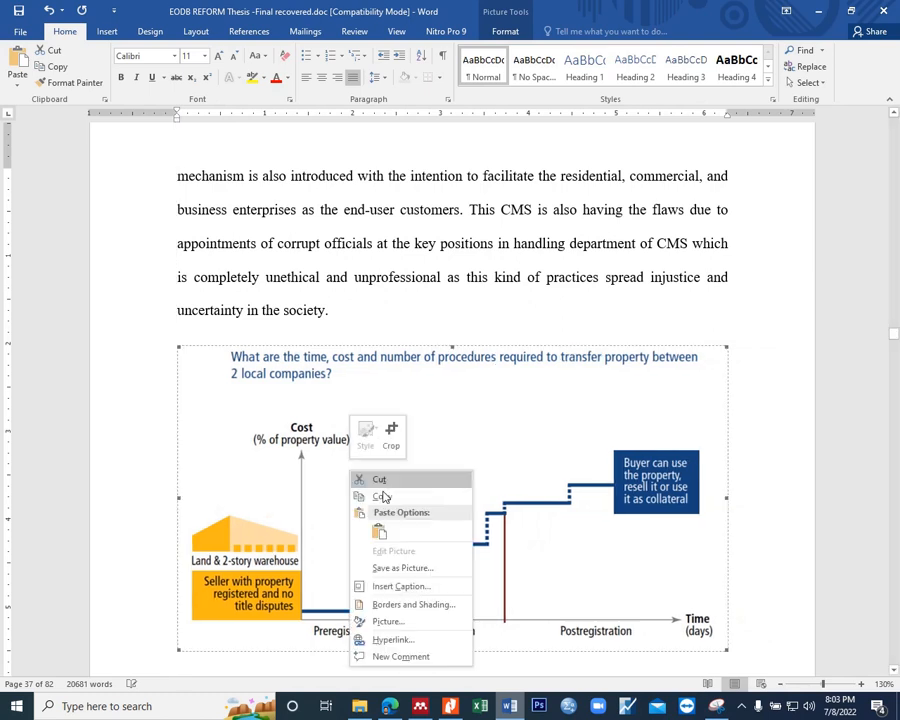
click(399, 587)
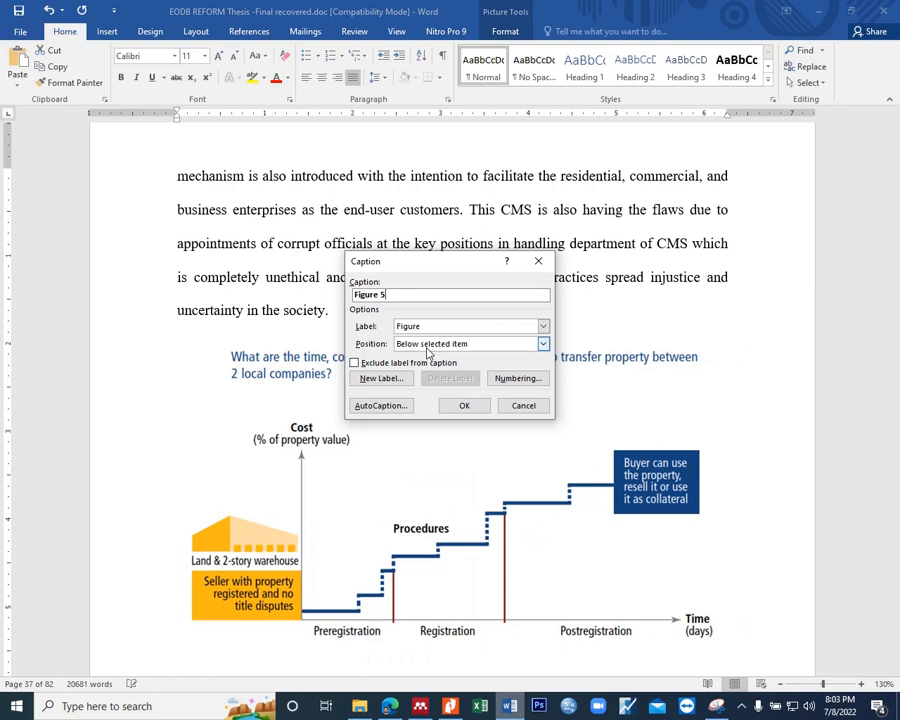
click(430, 345)
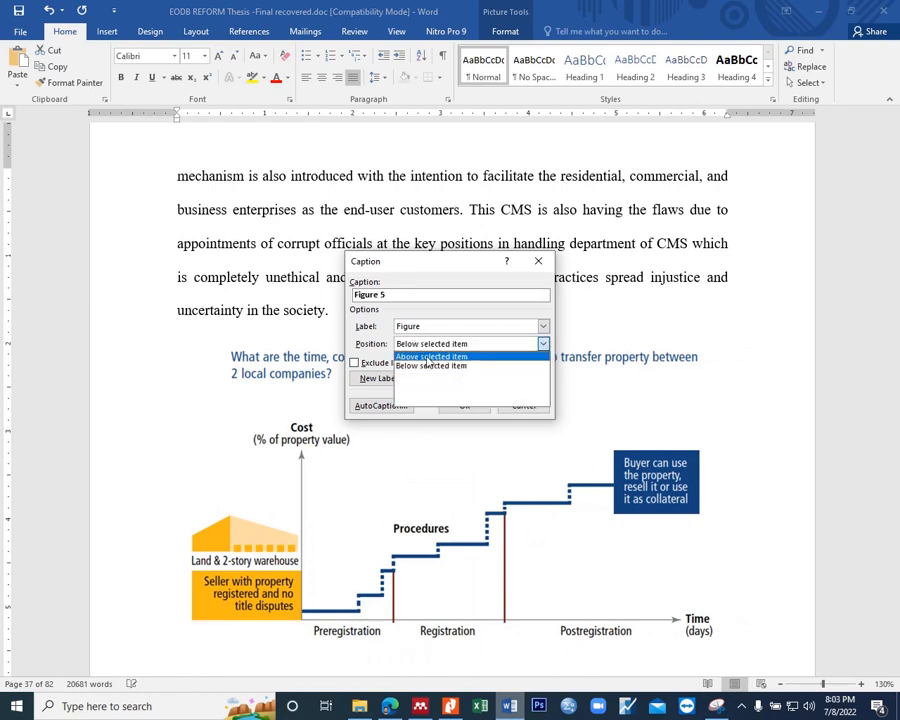
click(429, 358)
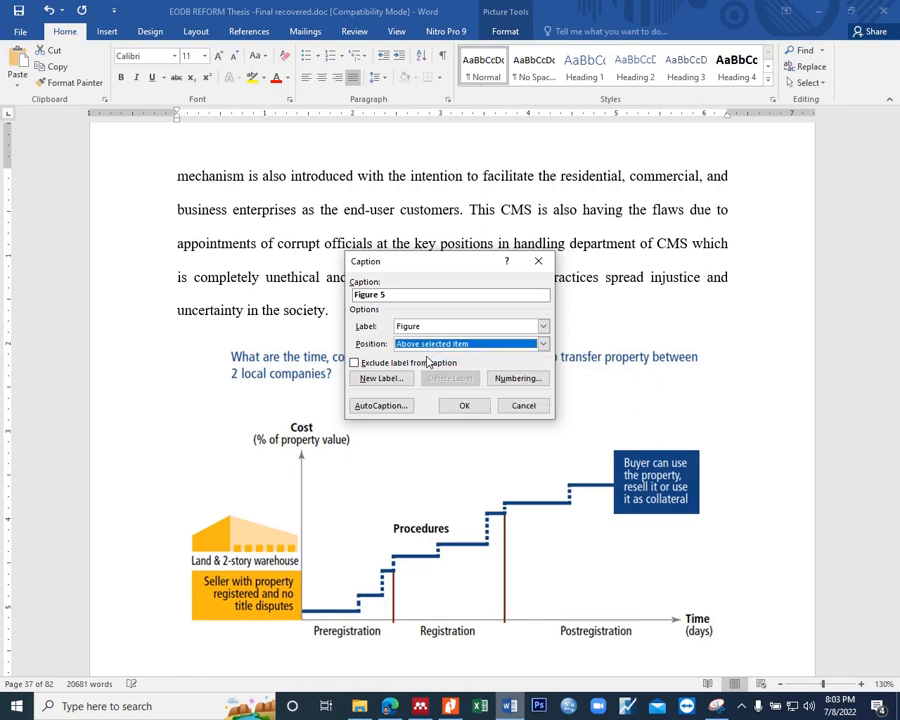
click(464, 408)
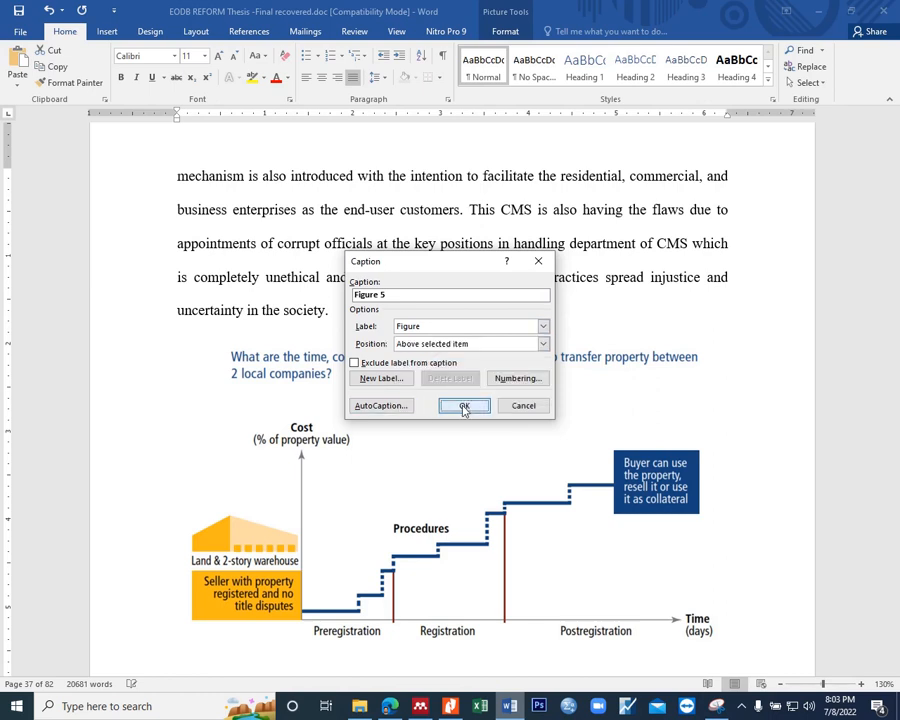
Step: Apply a ½ pt box border to the captioned property-transfer chart and save the document
click(238, 381)
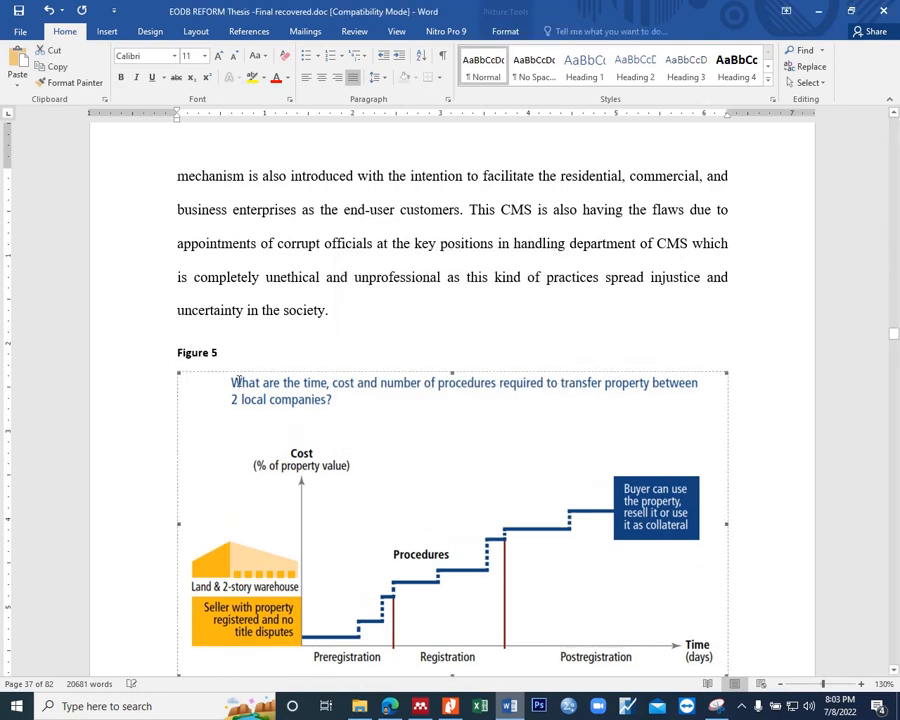
right_click(238, 381)
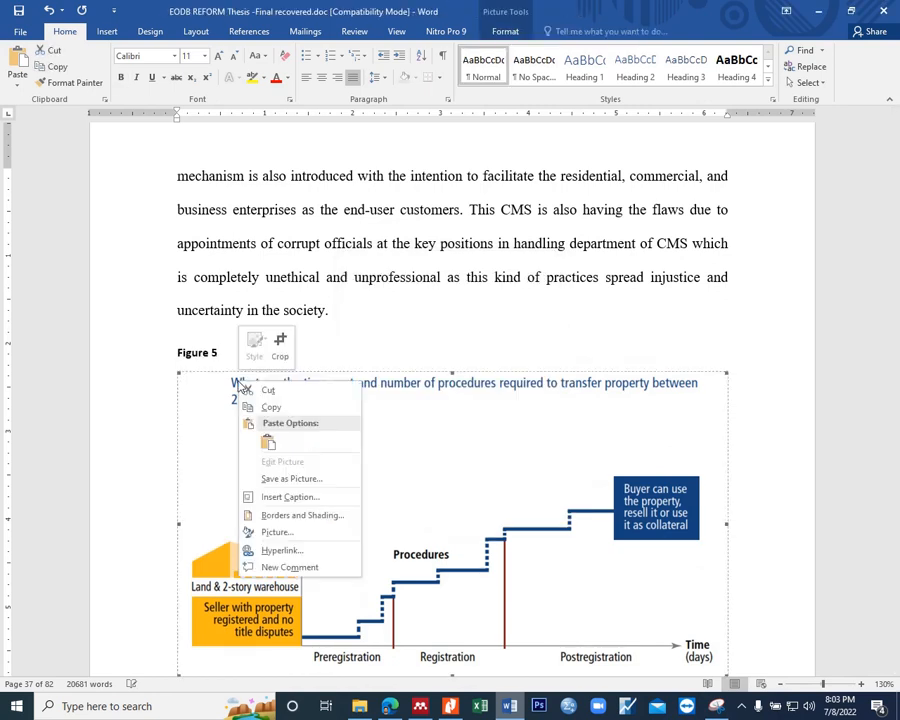
click(278, 515)
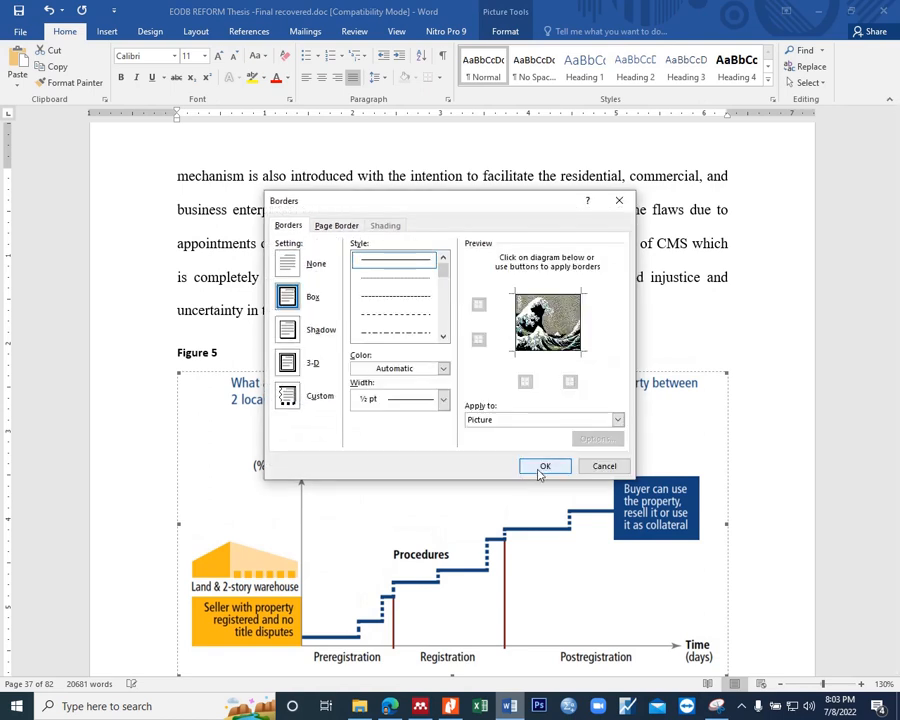
click(541, 468)
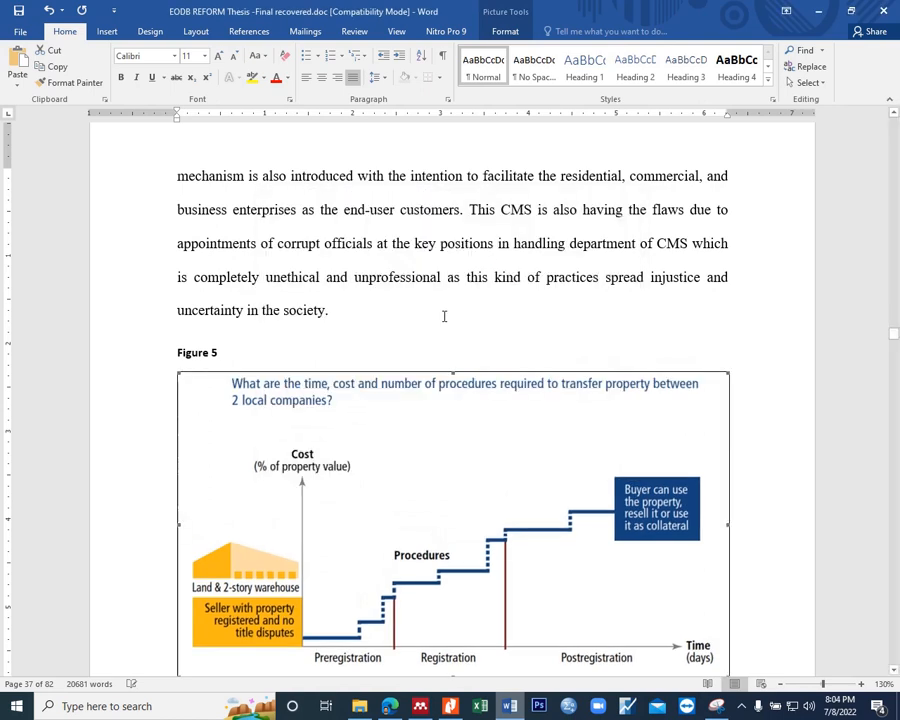
click(255, 360)
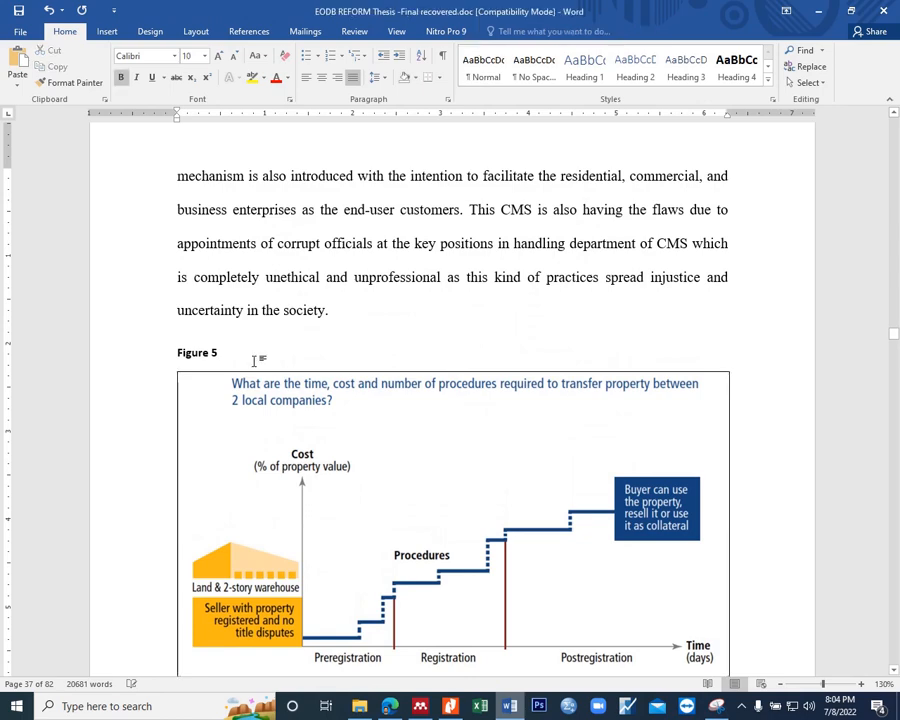
scroll(255, 360, down, 3)
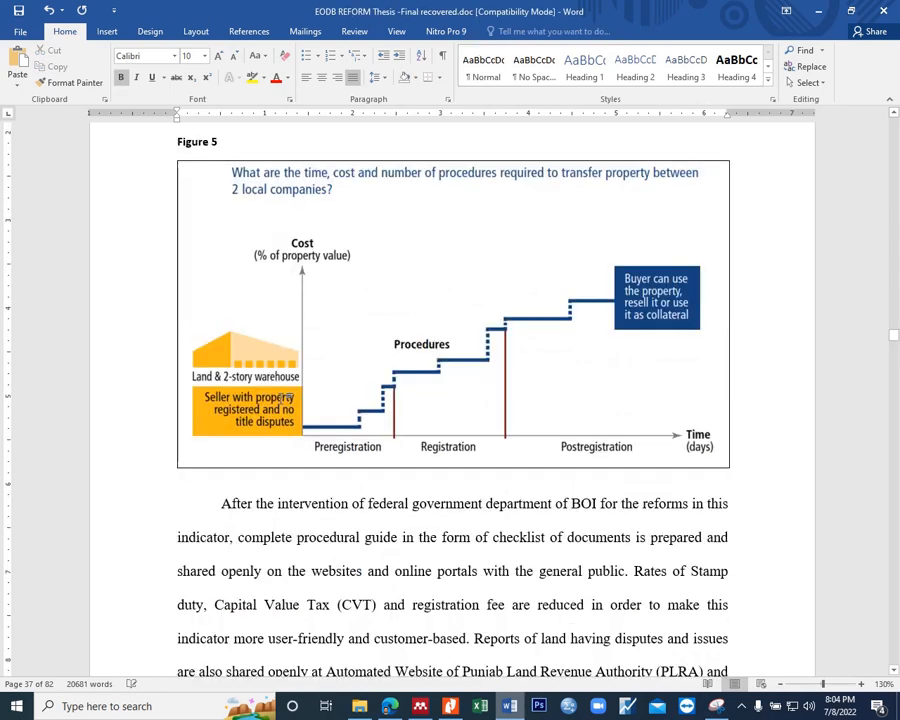
key(ctrl+s)
Step: Add an empty paragraph after the sentence ending "after the federal government intervention."
scroll(453, 505, down, 5)
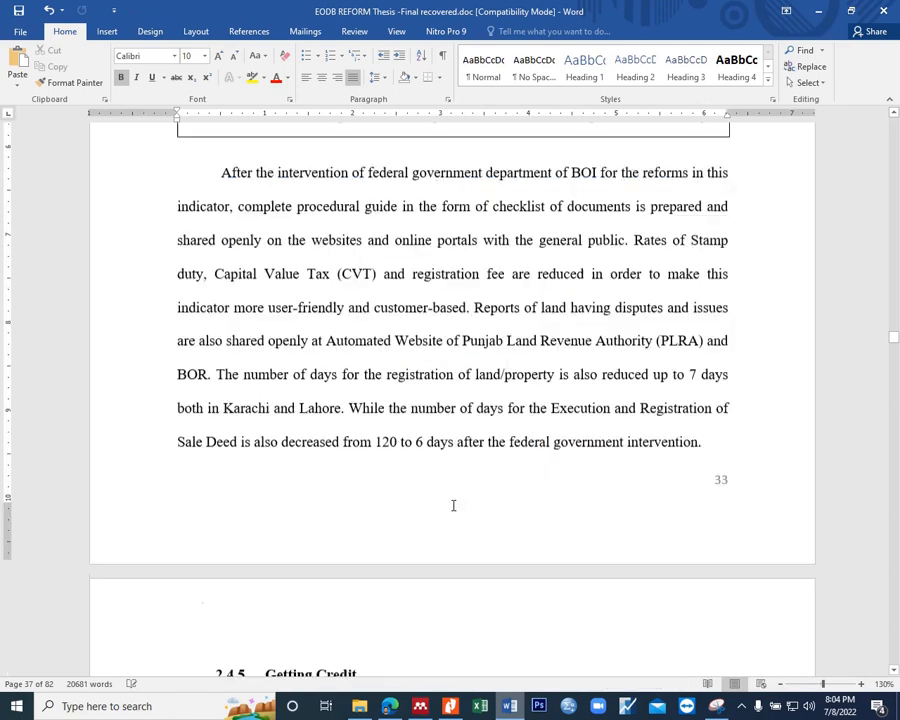
scroll(453, 505, up, 1)
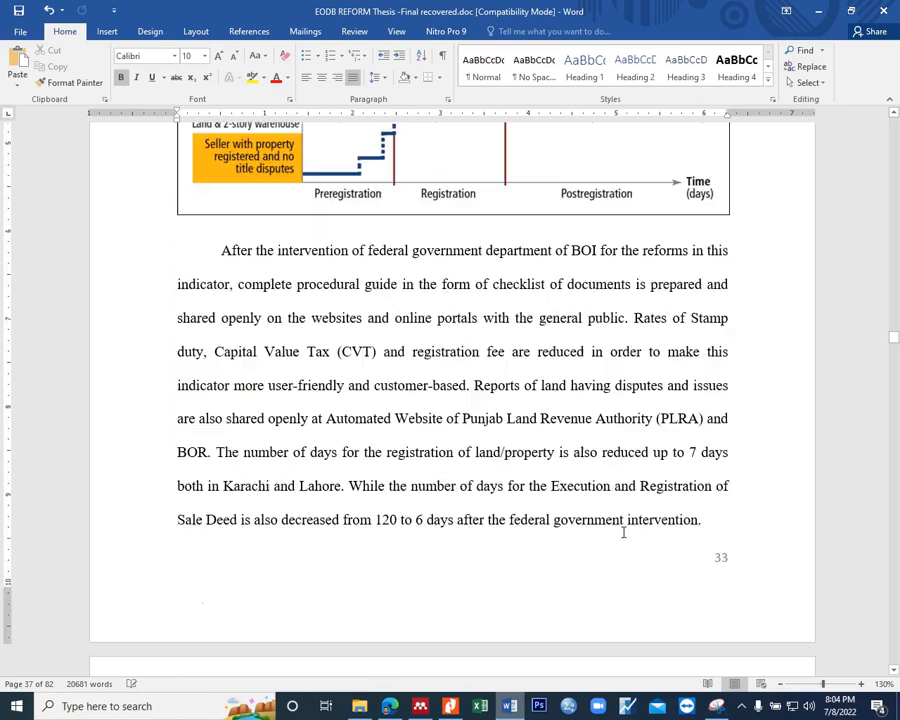
click(704, 518)
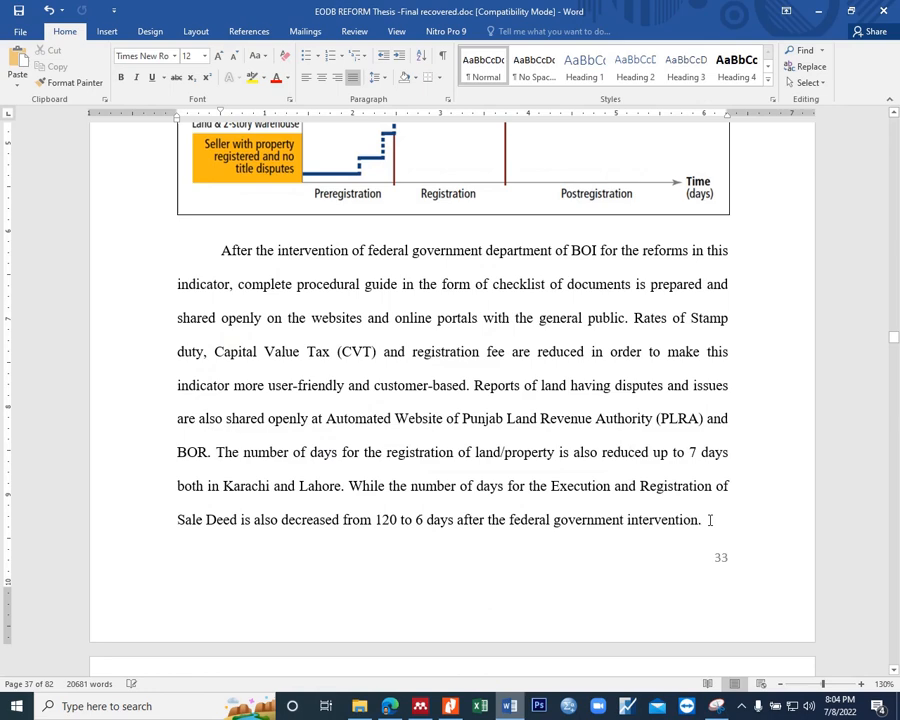
scroll(709, 520, down, 2)
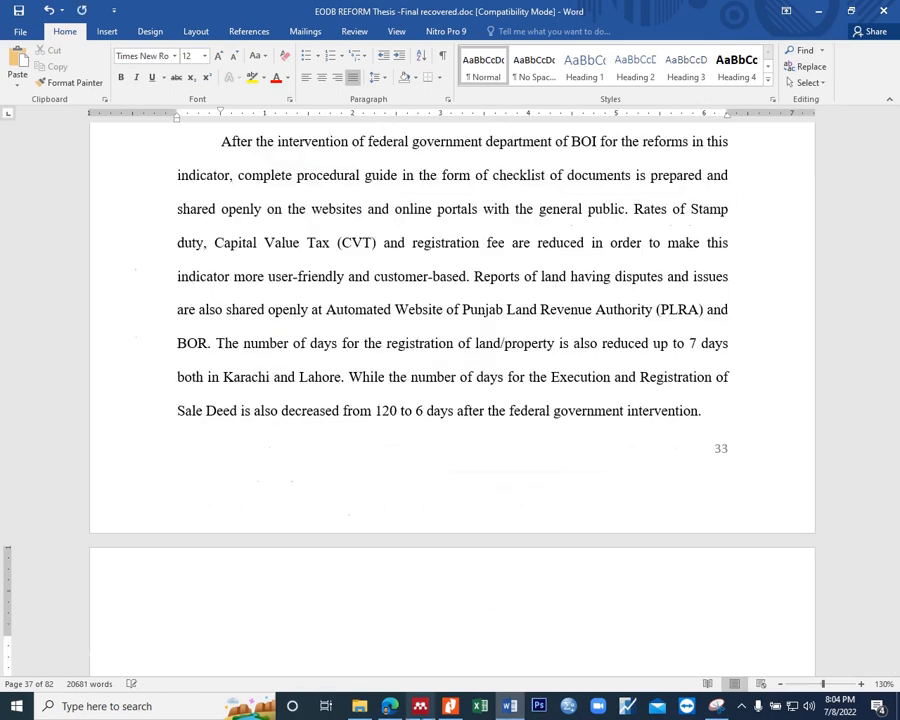
Step: Switch to Nitro Pro and read the Registering-Property PDF's first-page text through the section "Why Does Property Registration Matter?"
key(alt+Tab)
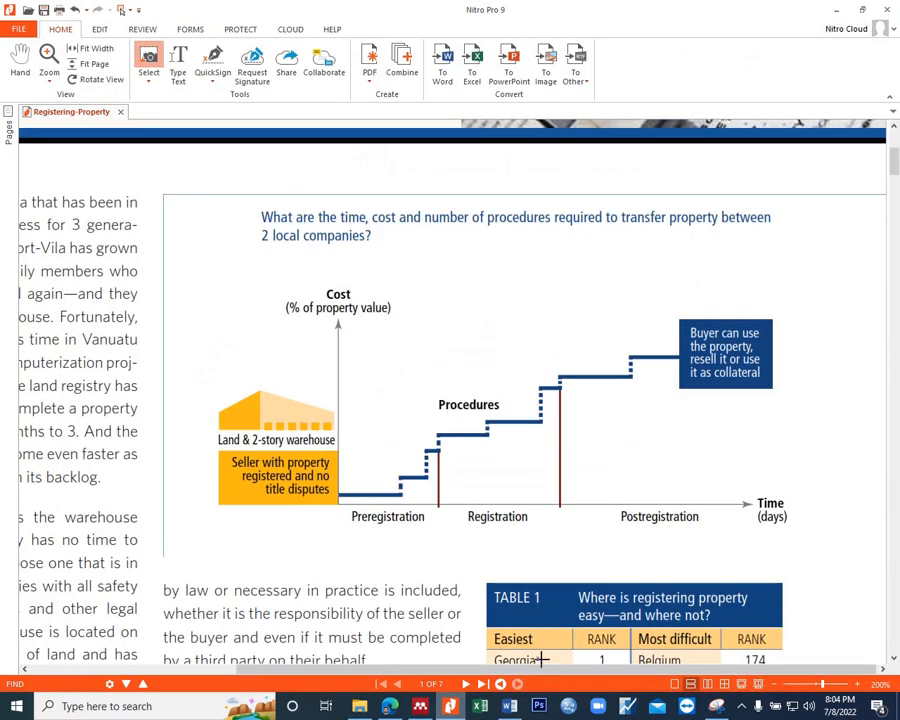
drag(461, 672, 292, 688)
scroll(325, 495, up, 1)
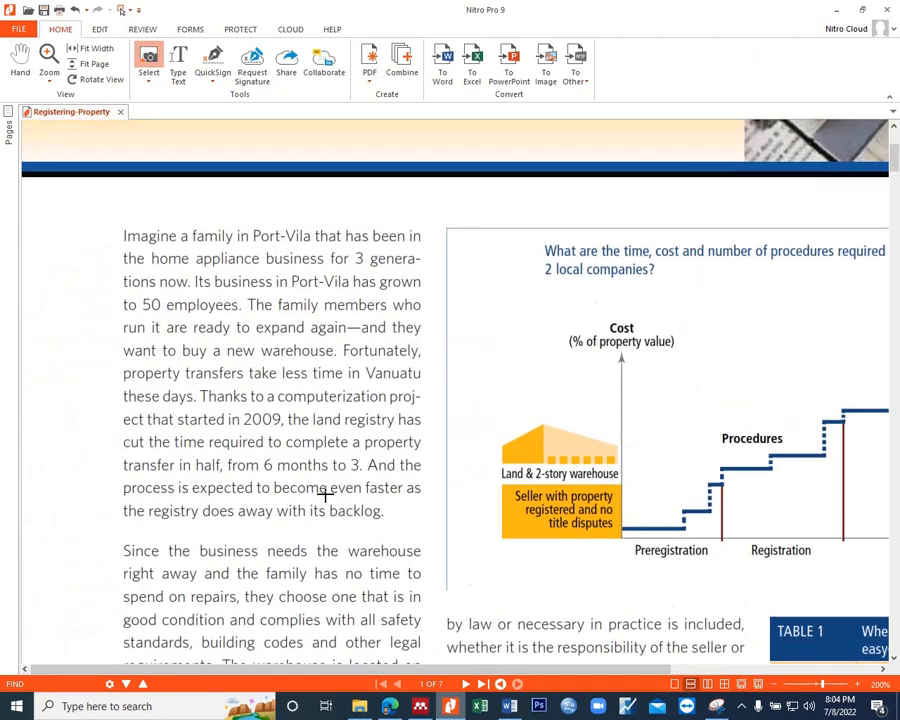
scroll(325, 495, up, 3)
scroll(325, 490, down, 4)
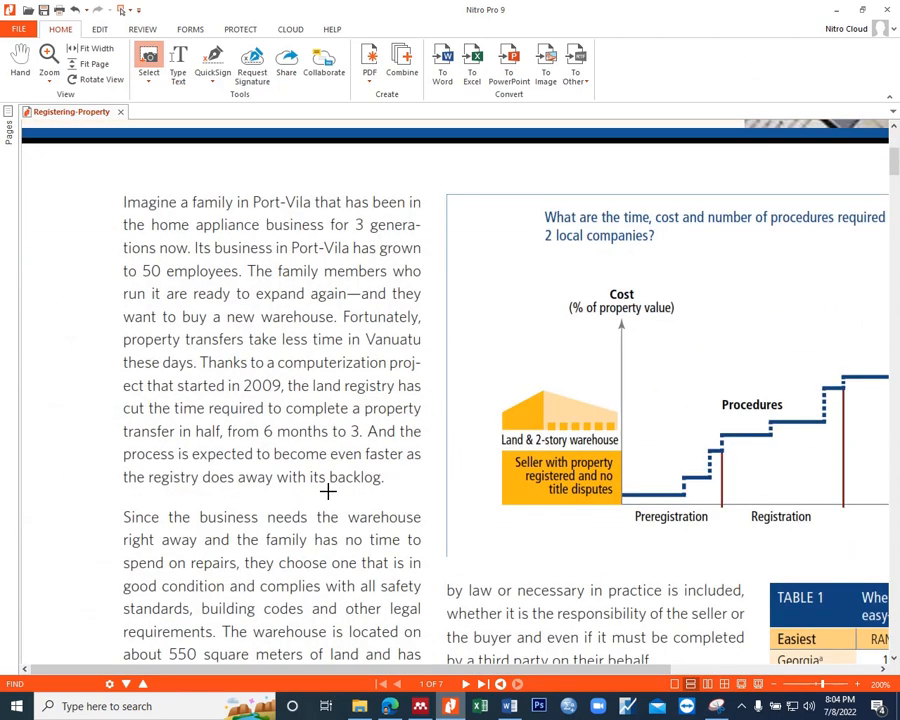
scroll(362, 395, down, 2)
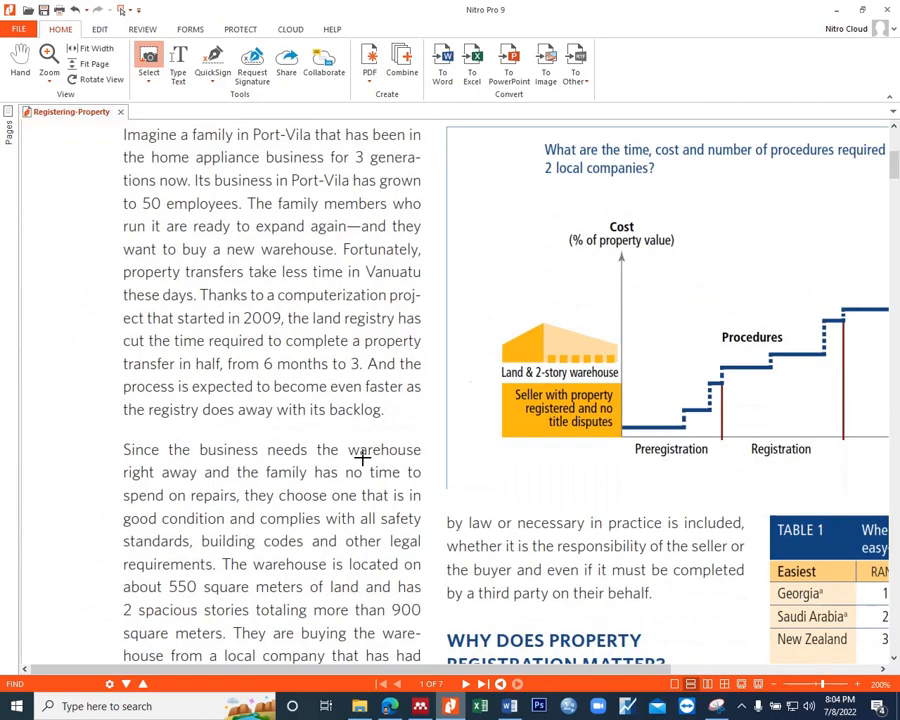
scroll(362, 460, down, 5)
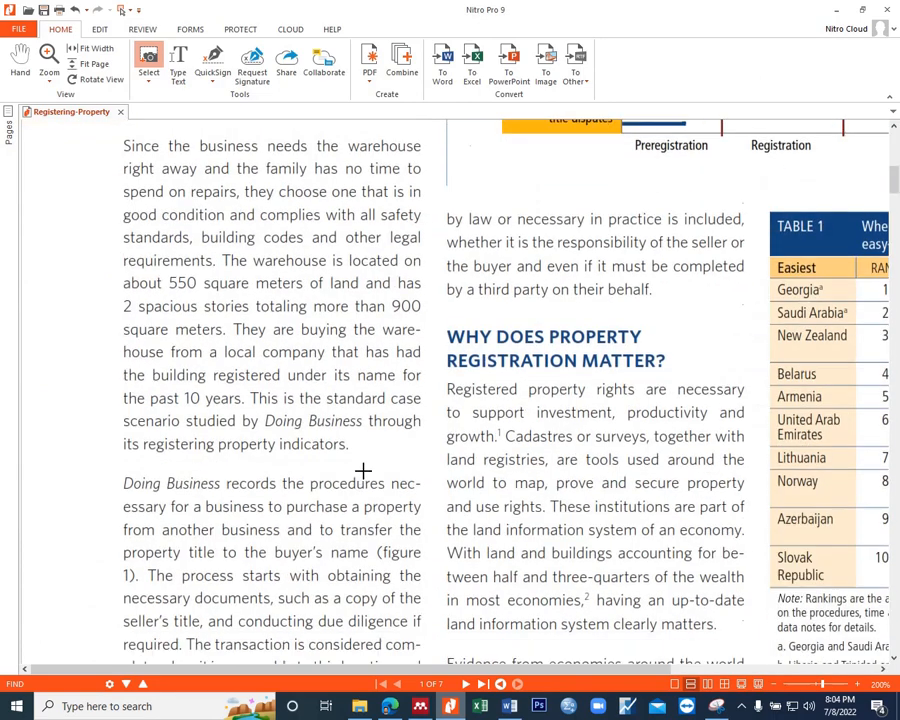
scroll(484, 304, down, 2)
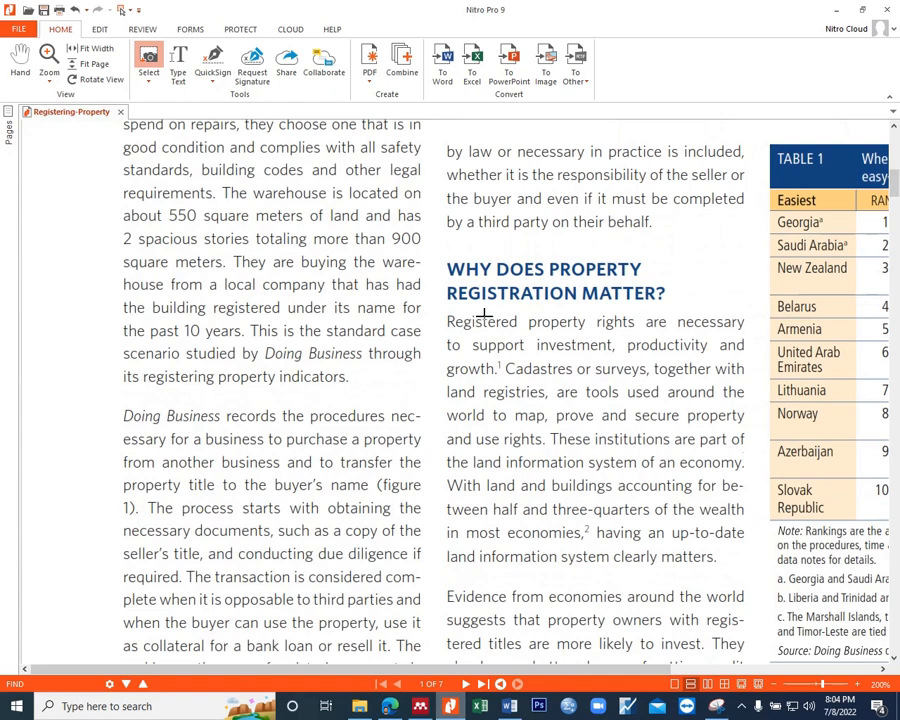
scroll(486, 330, down, 1)
scroll(532, 315, down, 2)
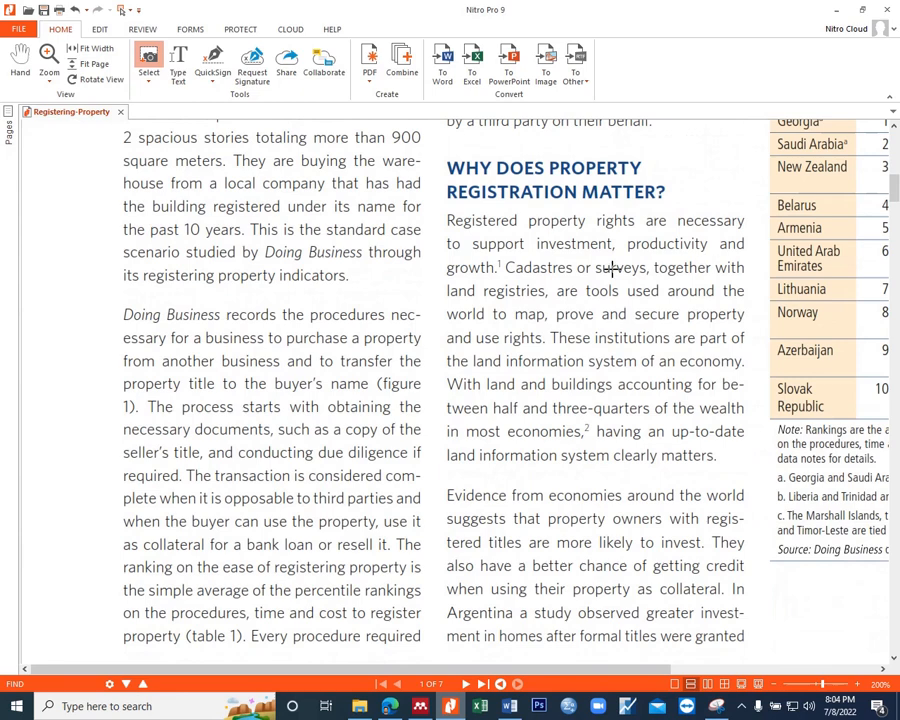
Step: Switch back to the thesis in Word and dismiss the ActivePresenter prompt and its recording toolbar
click(511, 706)
mouse_move(728, 688)
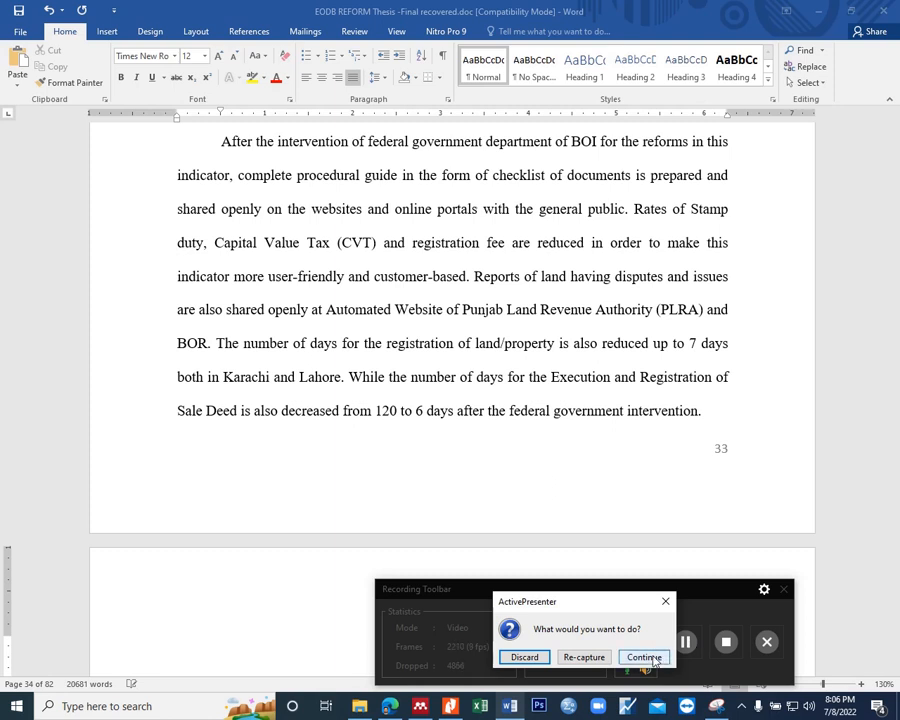
click(654, 660)
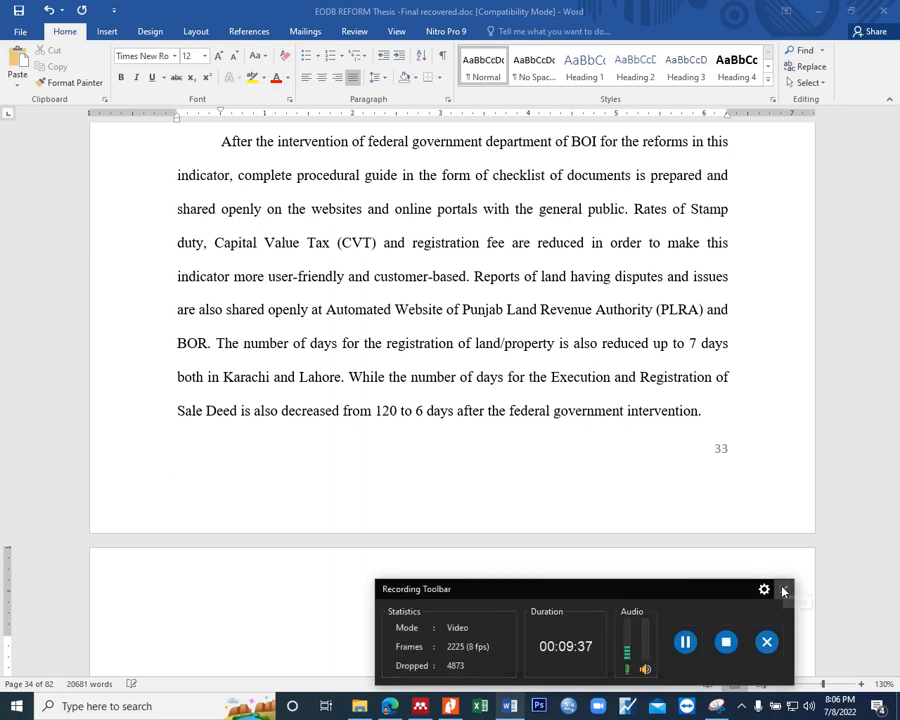
click(784, 591)
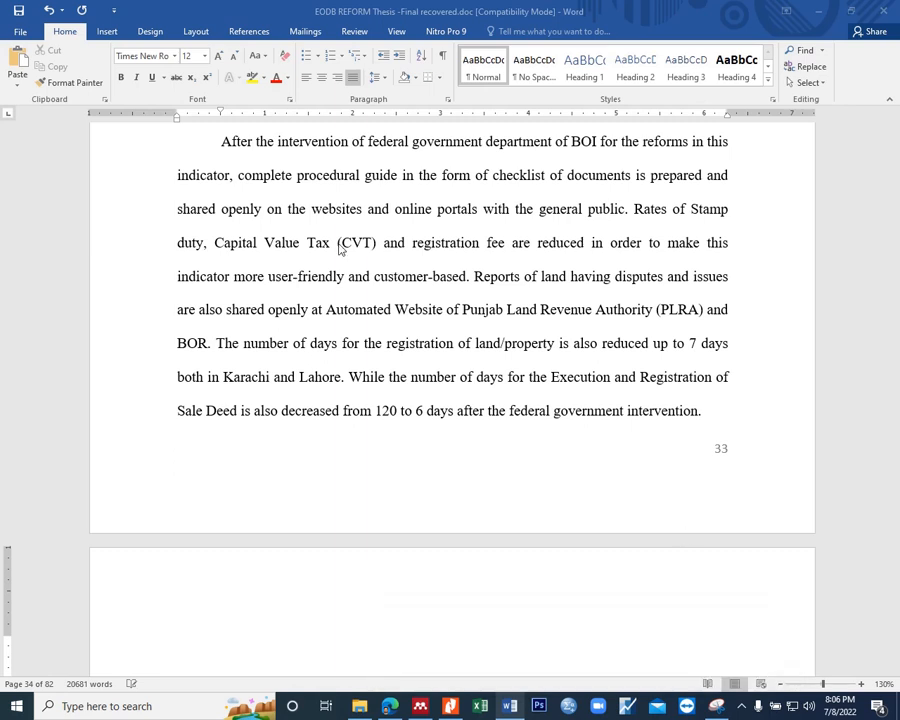
Step: Shrink the Word window and place it over the lower half of the Registering-Property PDF so both documents can be read together
scroll(354, 549, down, 3)
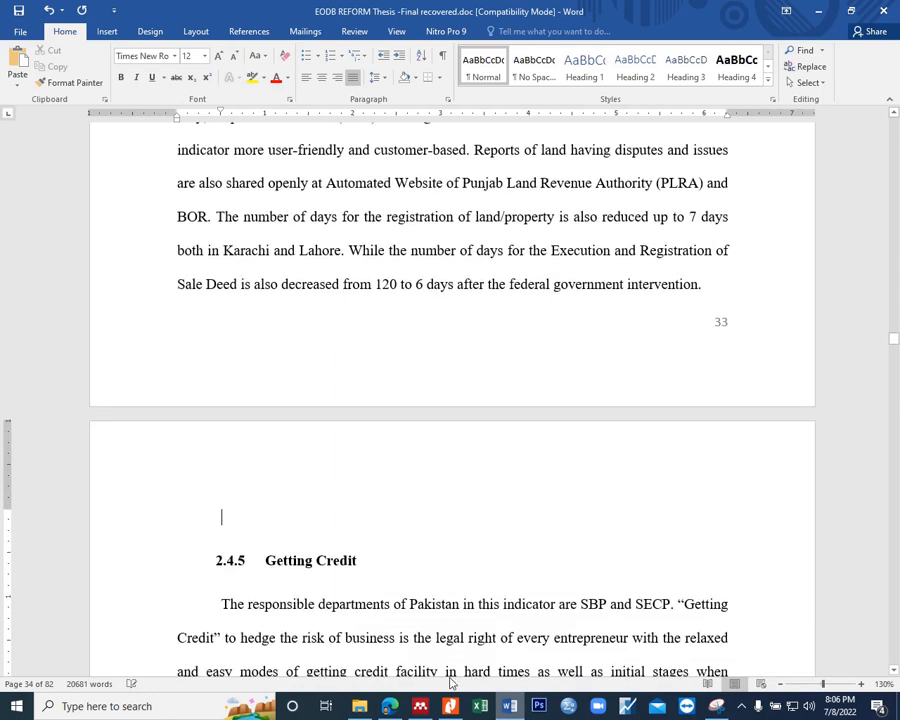
click(452, 708)
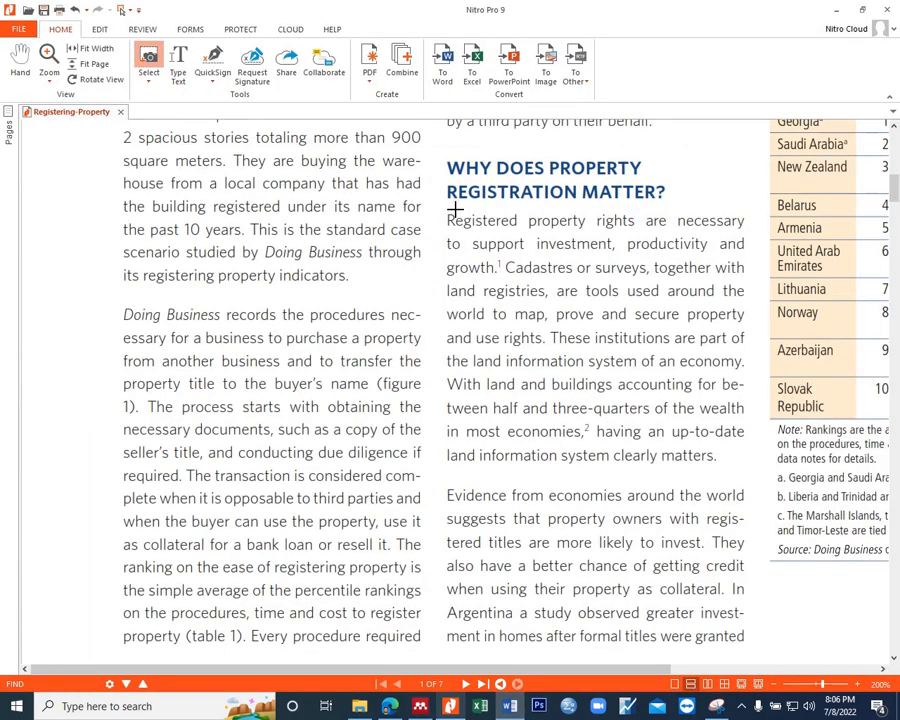
click(512, 710)
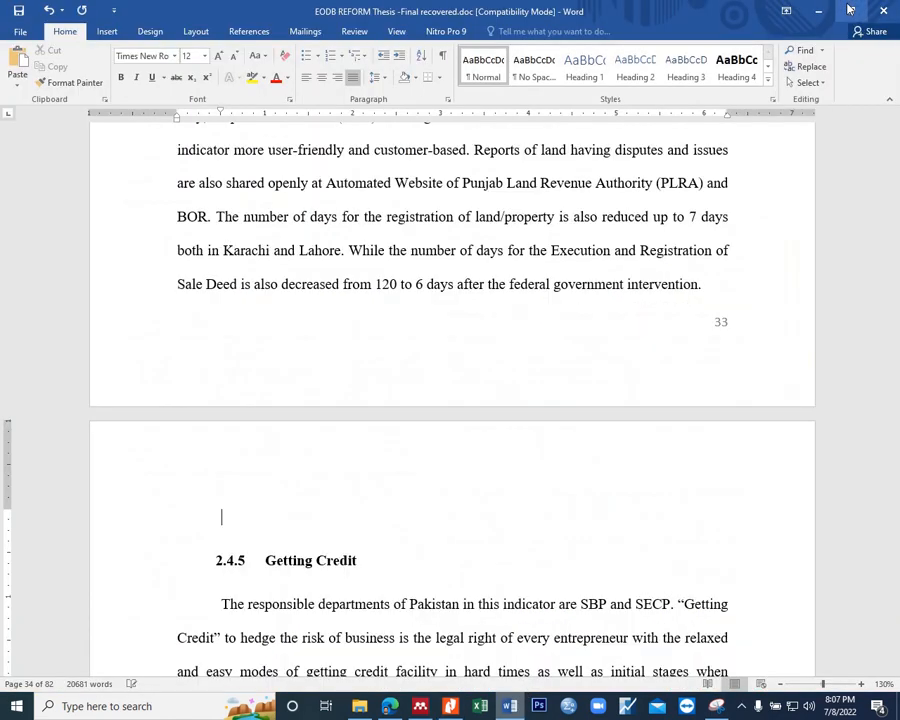
click(512, 710)
click(527, 415)
drag(526, 439, 526, 394)
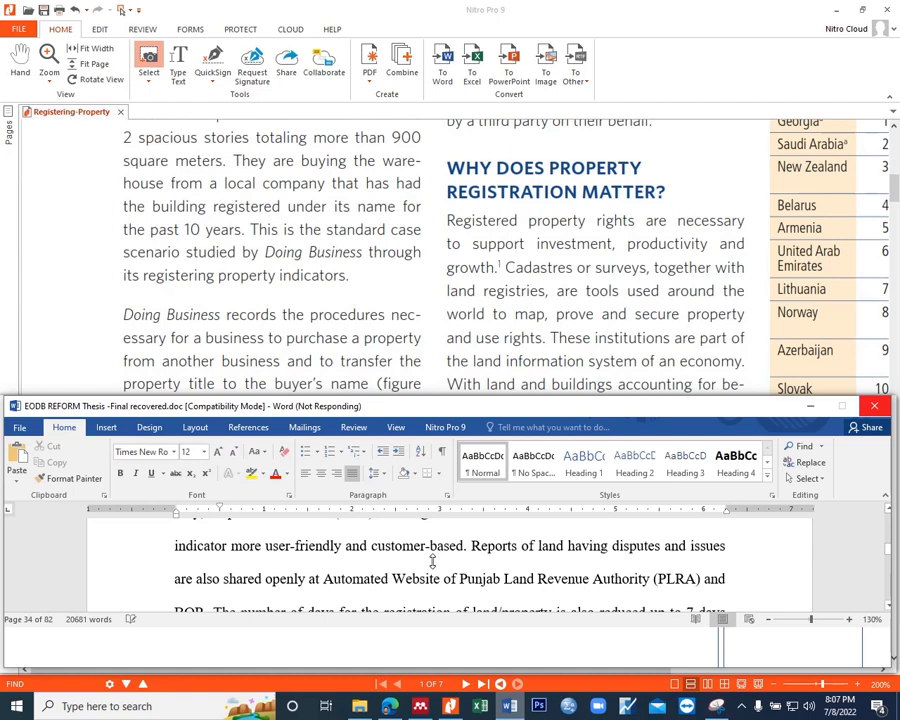
Step: Place the text cursor on the empty line directly above the heading "2.4.5 Getting Credit" in the thesis
scroll(432, 561, down, 8)
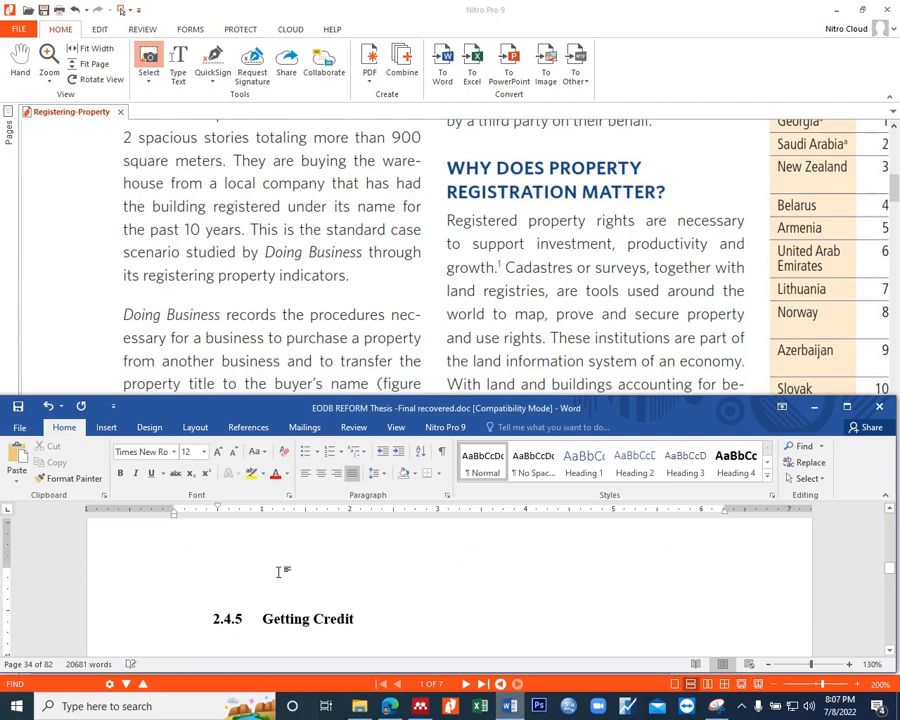
click(279, 572)
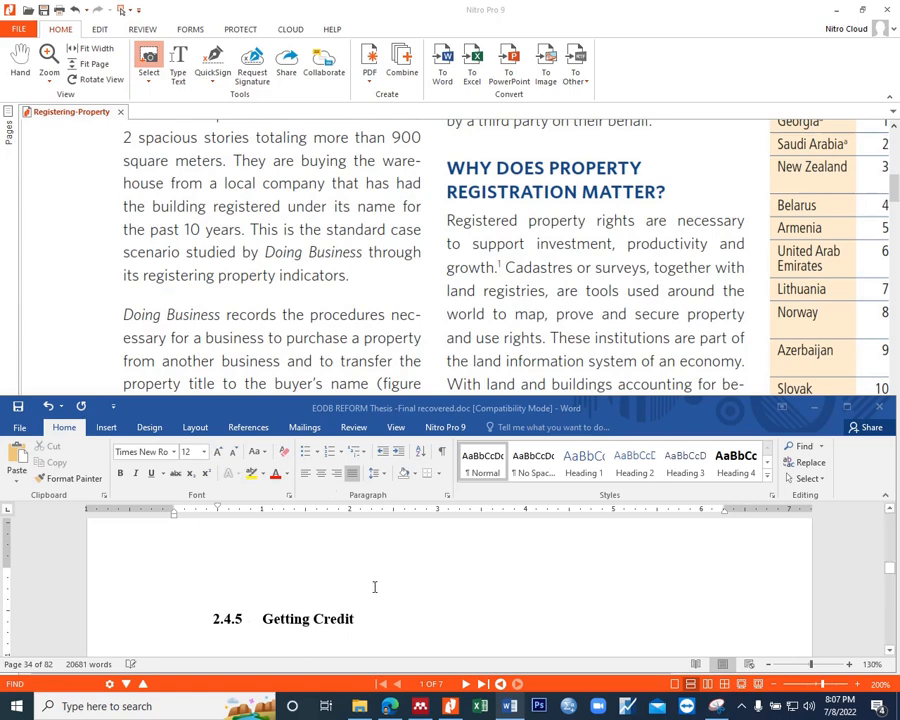
key(Return)
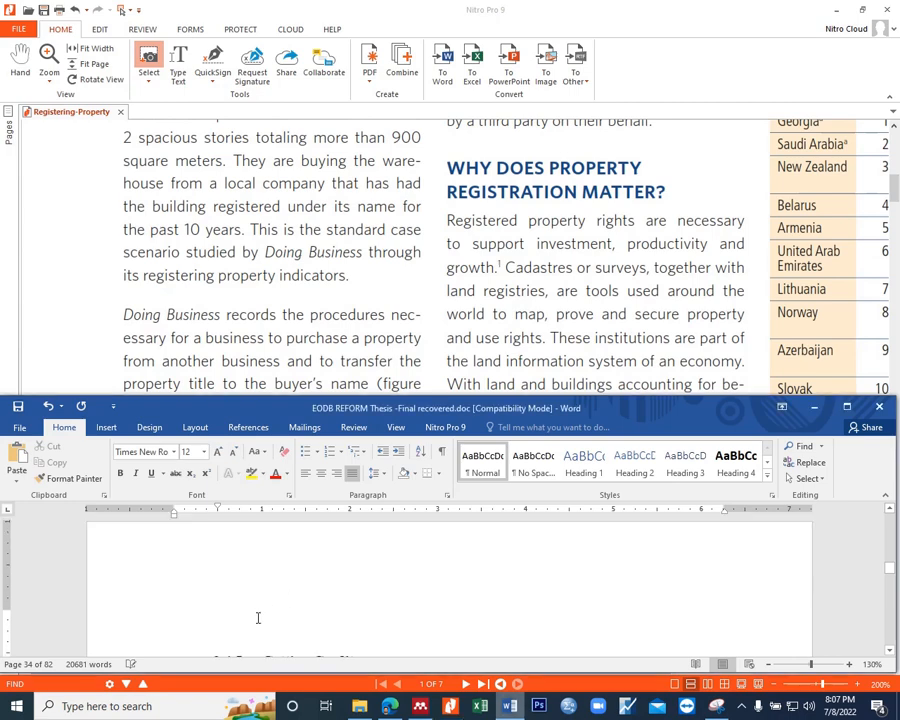
scroll(258, 617, down, 3)
scroll(259, 612, up, 7)
scroll(258, 610, up, 7)
scroll(258, 604, down, 8)
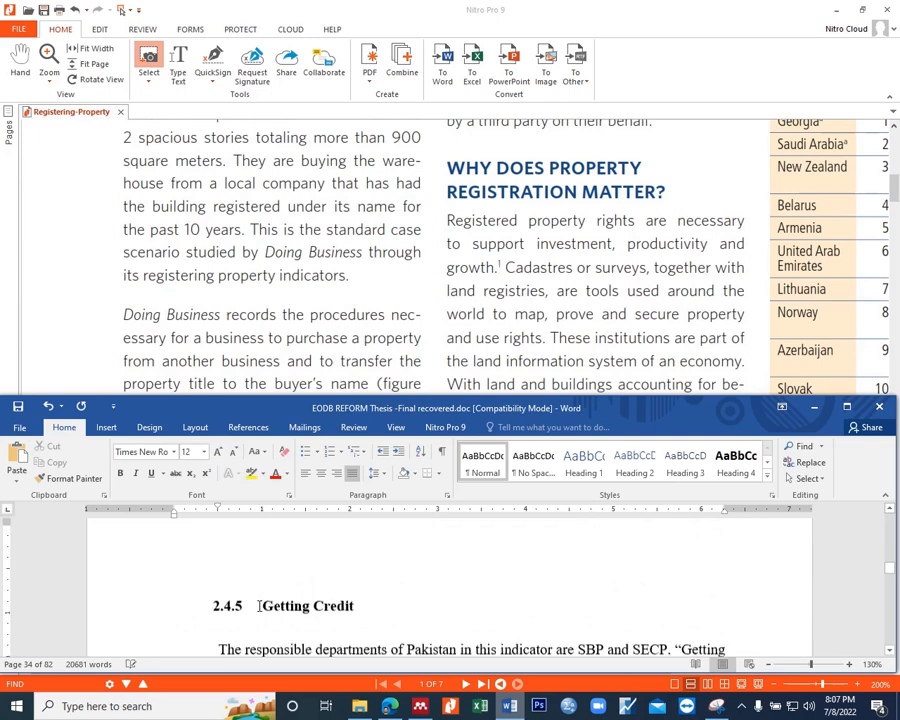
scroll(258, 590, down, 1)
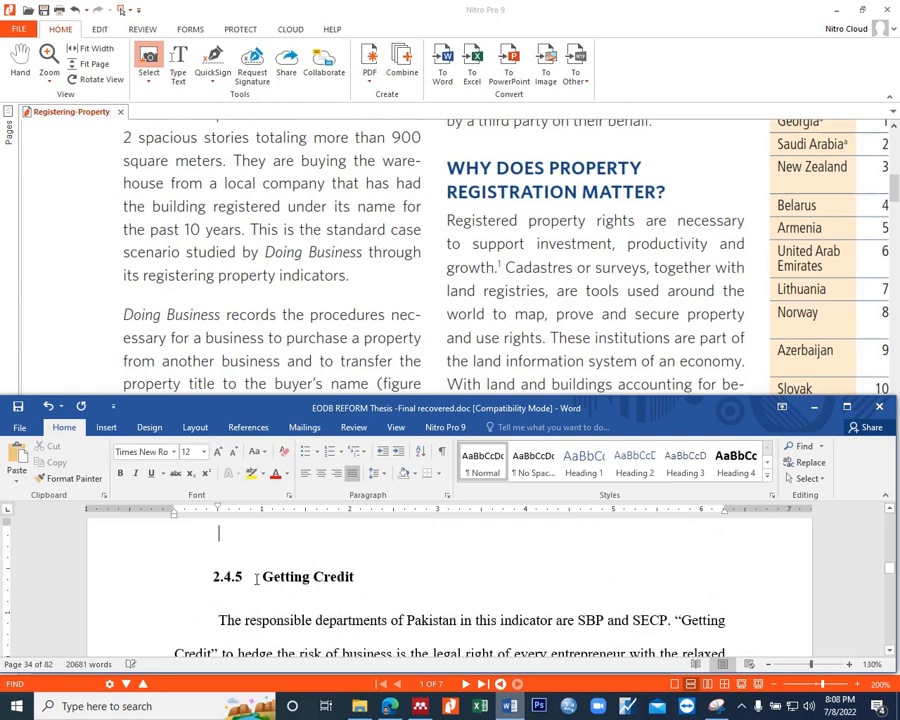
Step: Start the new paragraph above heading 2.4.5 with the words "Investment in a country can be"
text(Investment)
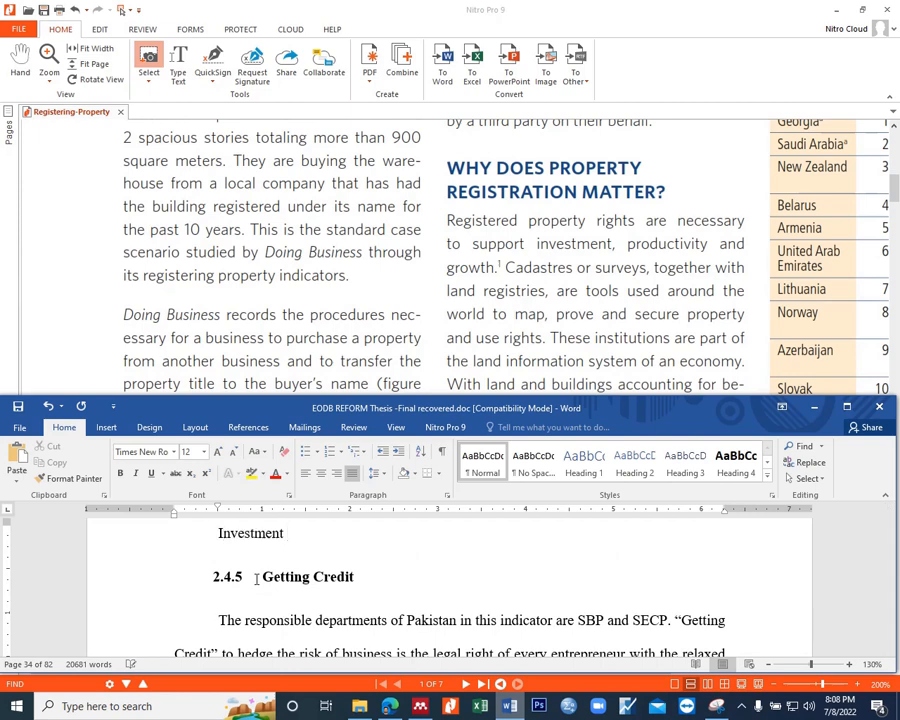
text( in acountry can be)
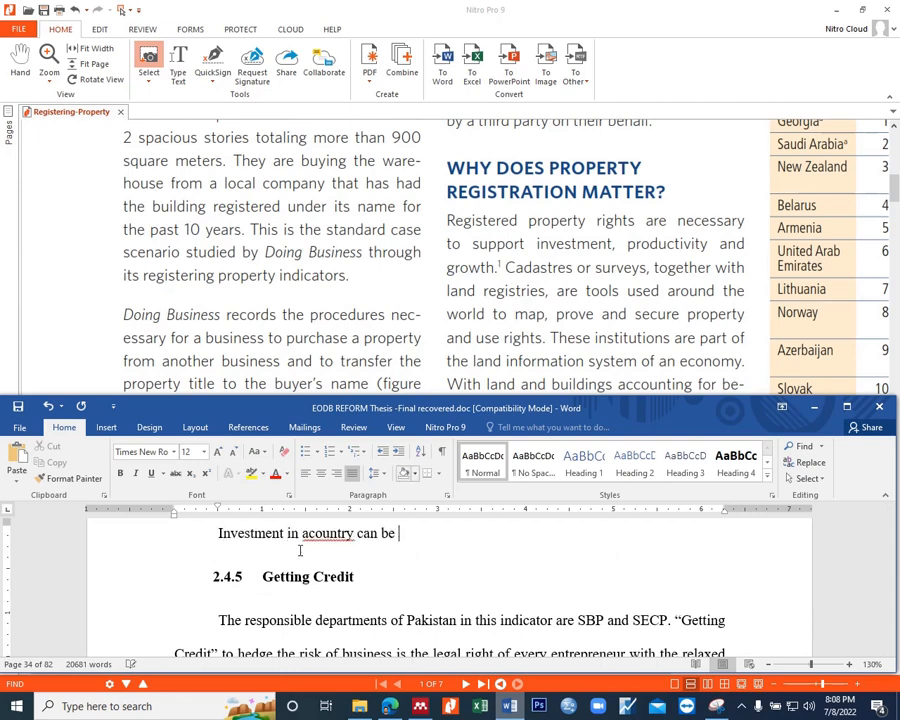
click(310, 535)
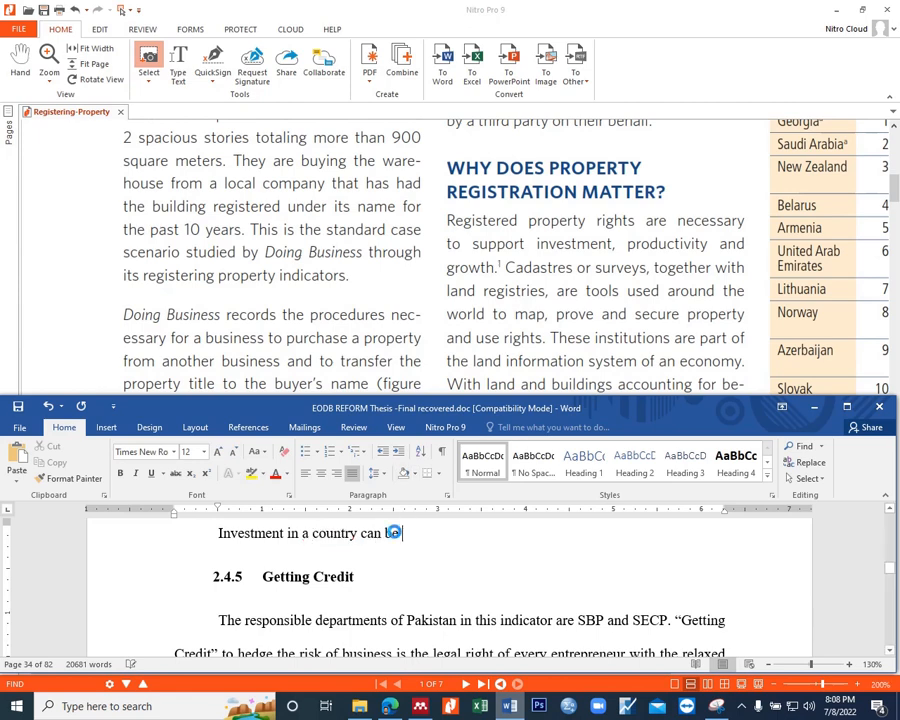
key(End)
Step: Continue the opening sentence with "increased more rapidly through"
text(increaede)
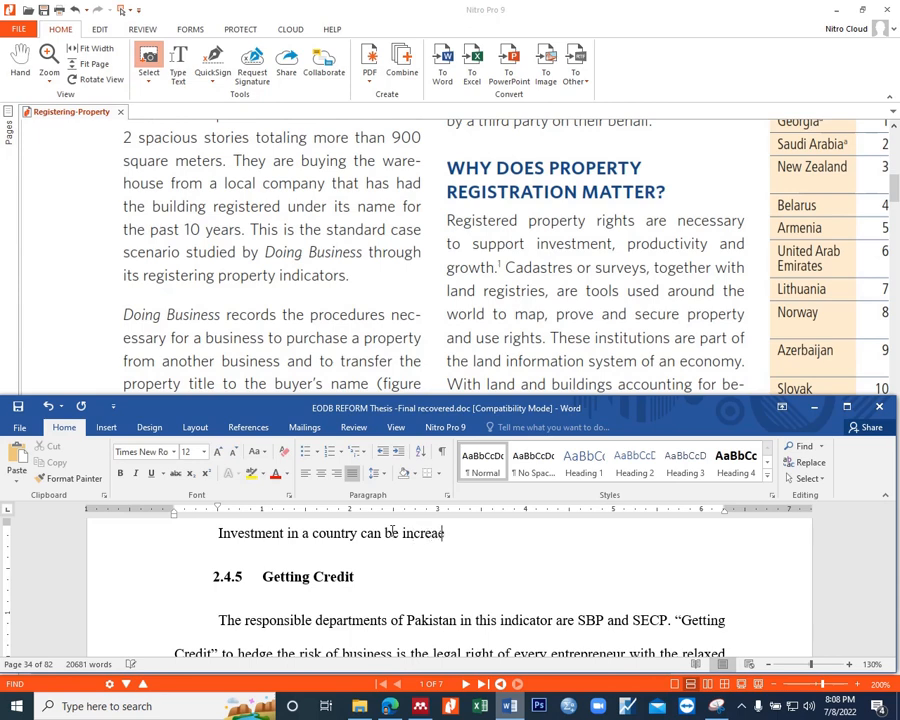
key(BackSpace)
key(BackSpace)
key(BackSpace)
key(BackSpace)
text(ased mor e rapi)
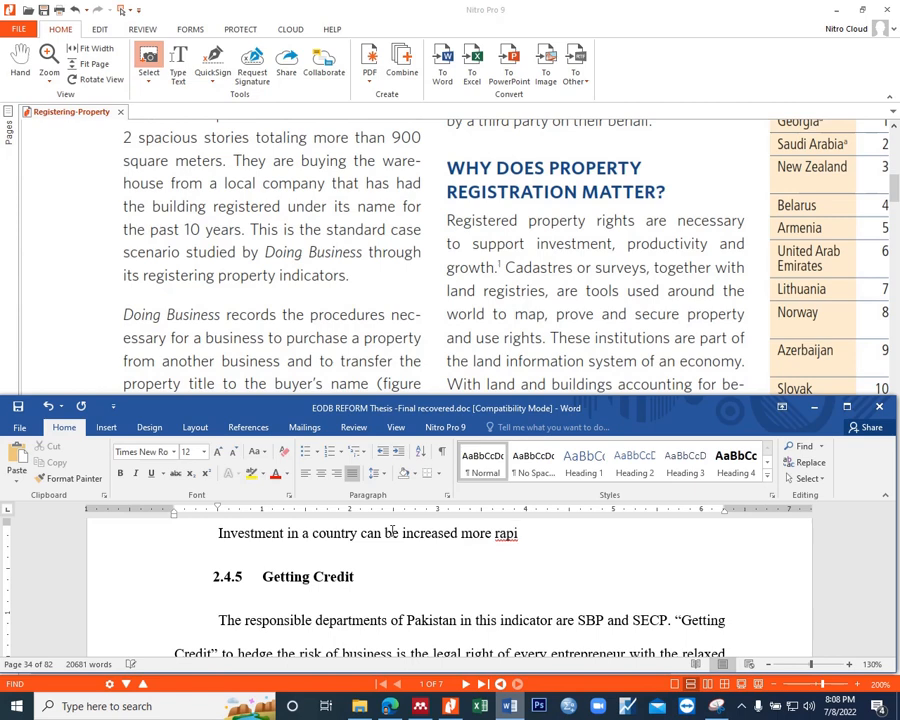
text(dly in)
key(BackSpace)
key(BackSpace)
key(BackSpace)
text(through)
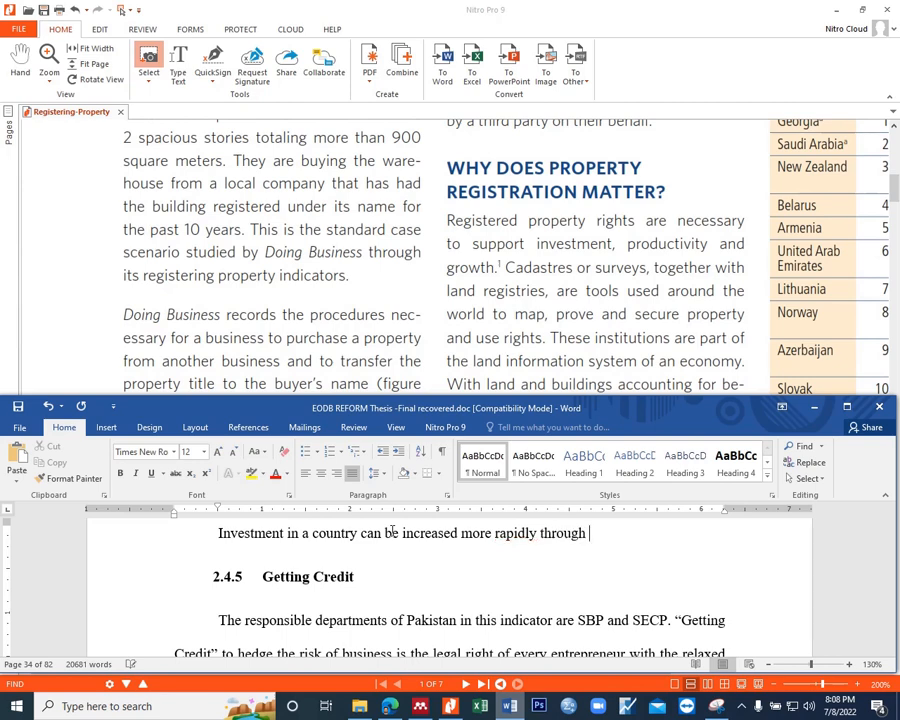
text( giving better opportu)
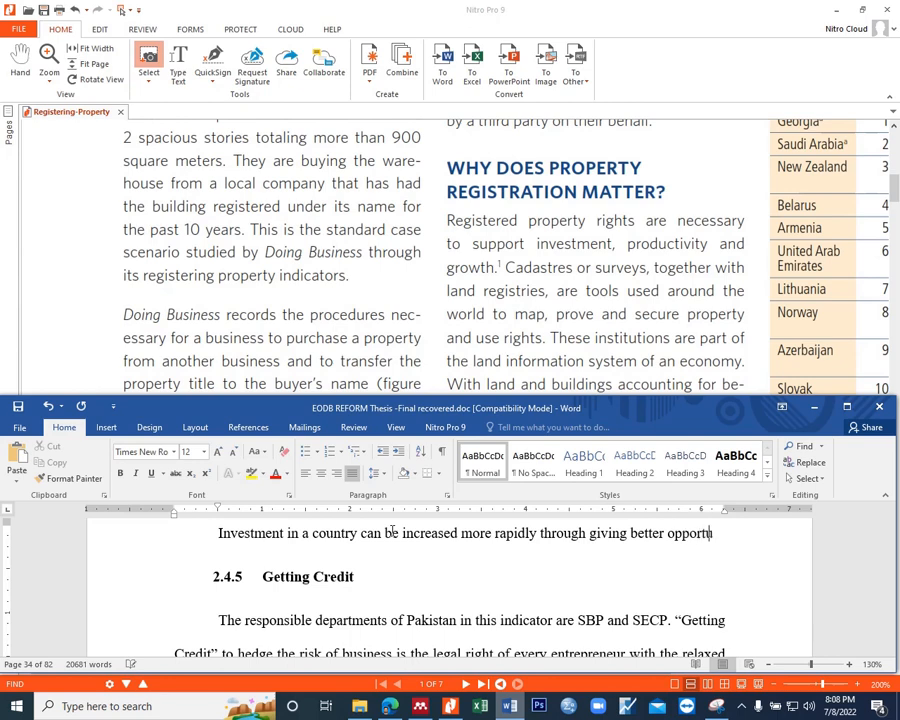
text(nities to have property in the relevant country. This will ip)
Step: Add the sentence "This will help in increase the productivity and growth of the country." to the paragraph
key(BackSpace)
key(BackSpace)
text(help in i)
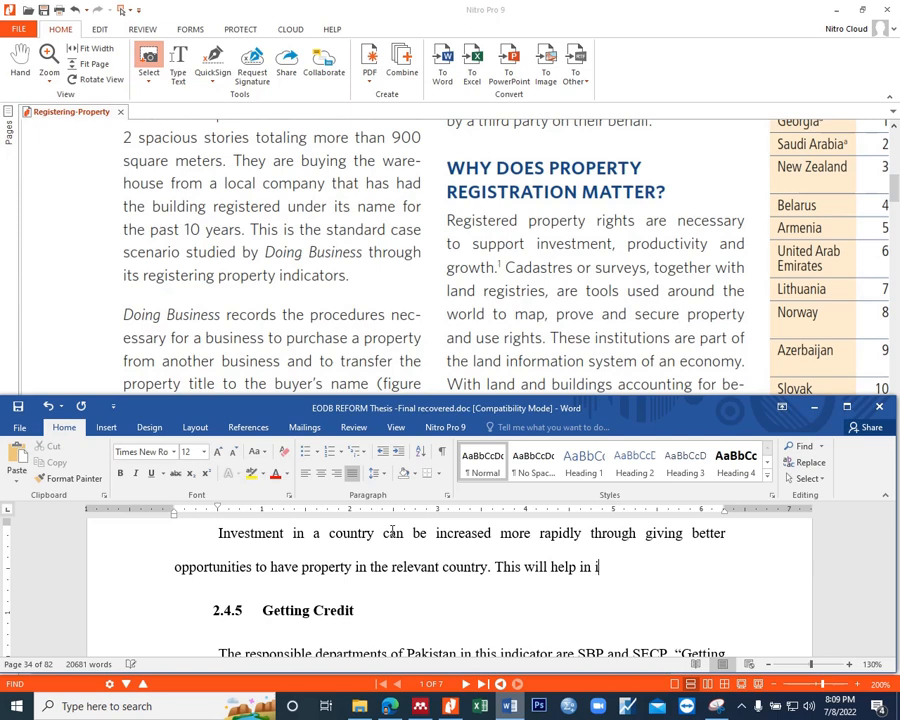
text(ncrease the prodi)
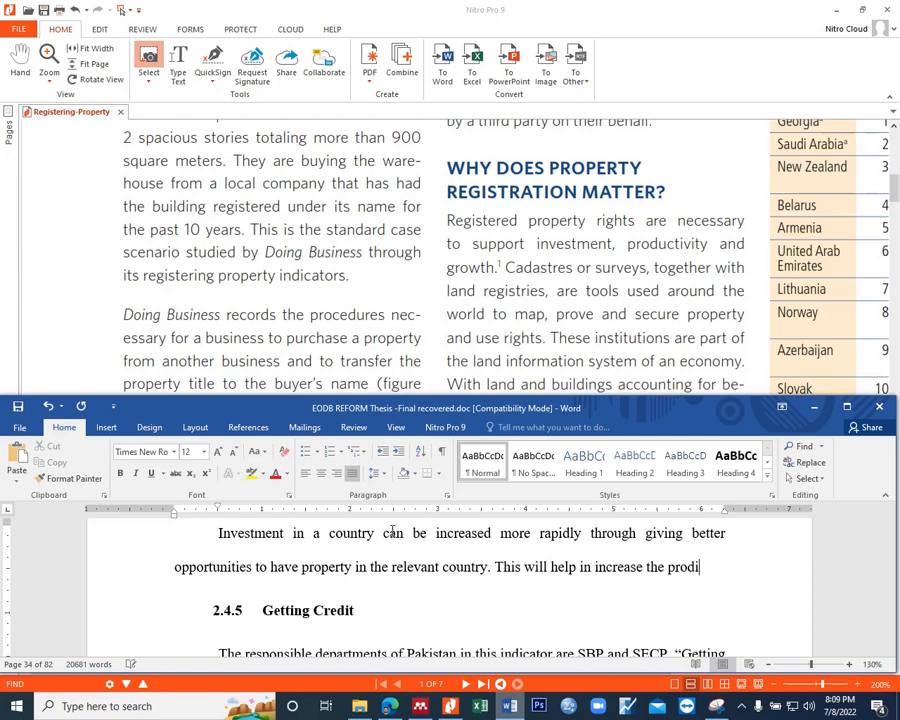
key(BackSpace)
text(uctivity and growth of the oun)
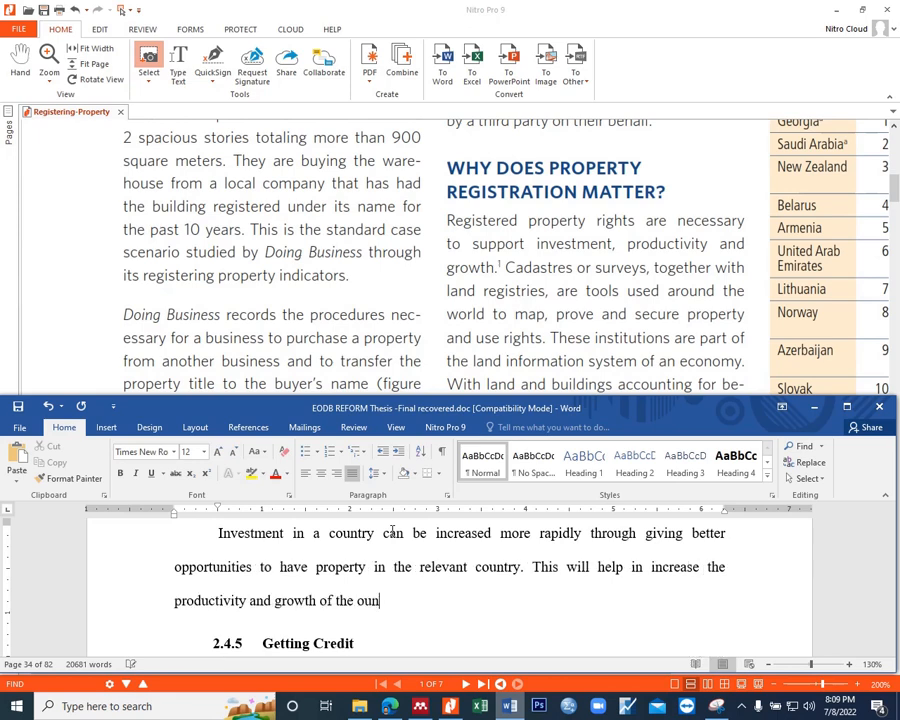
key(BackSpace)
key(BackSpace)
key(BackSpace)
text(country.)
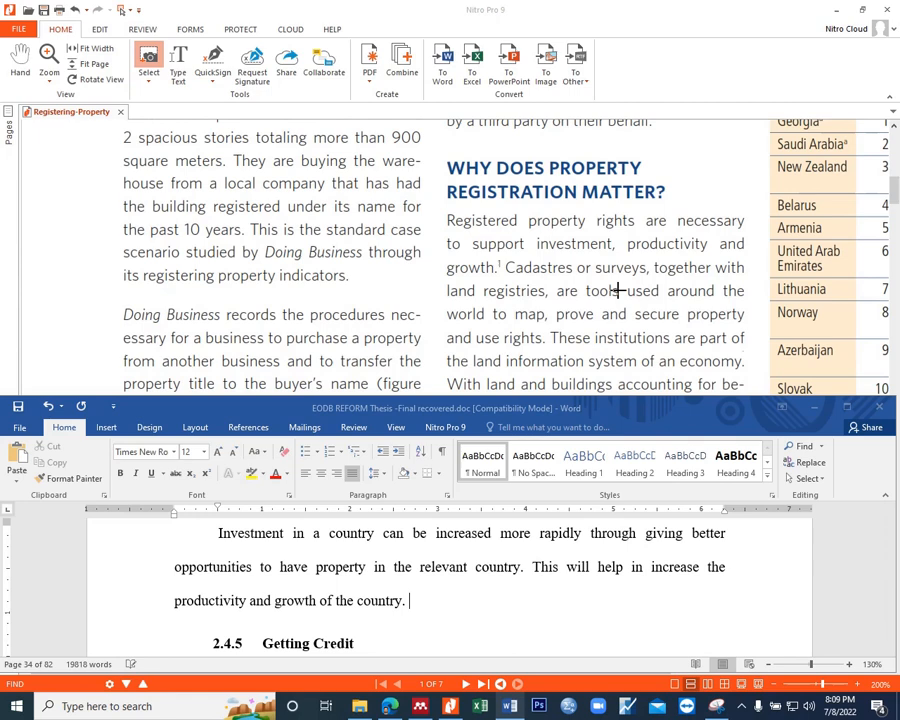
Step: Read on in the PDF's property registration section and begin the paragraph's third sentence with "For this purpose,"
scroll(618, 290, down, 1)
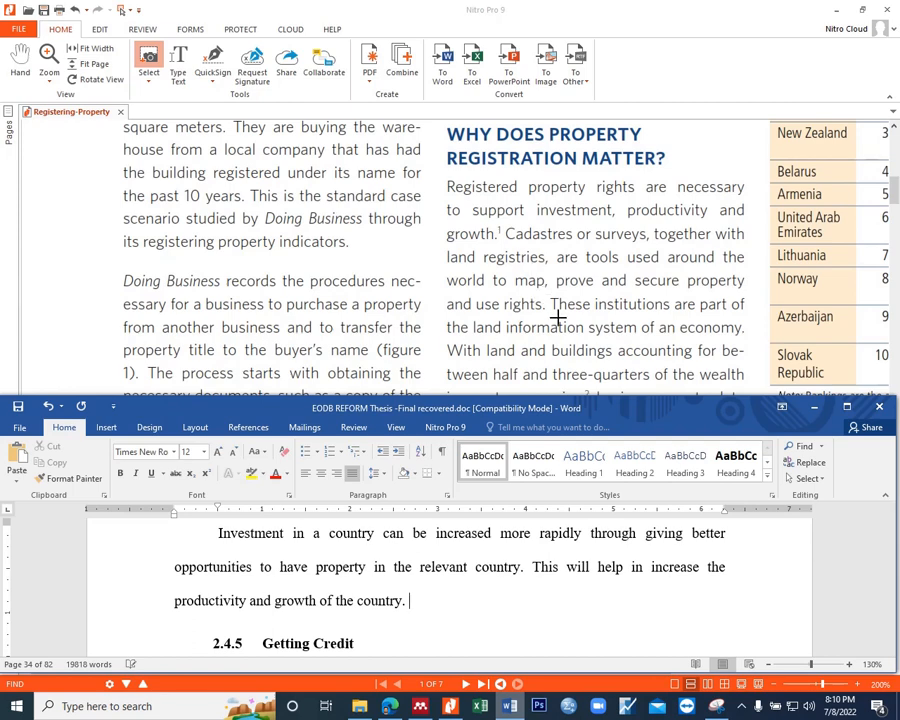
scroll(558, 318, down, 1)
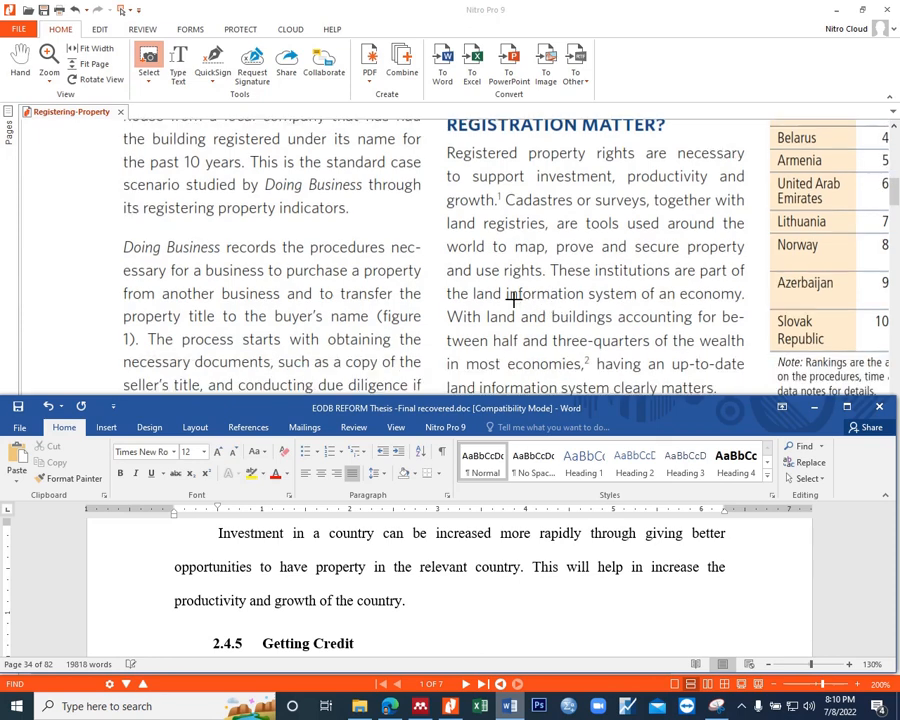
click(421, 598)
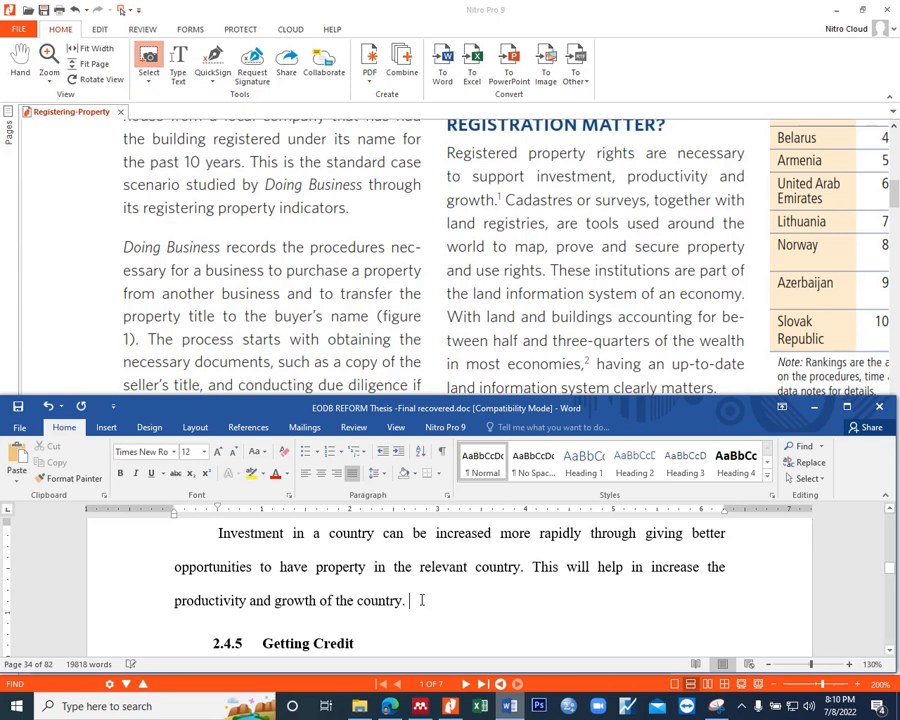
text(For)
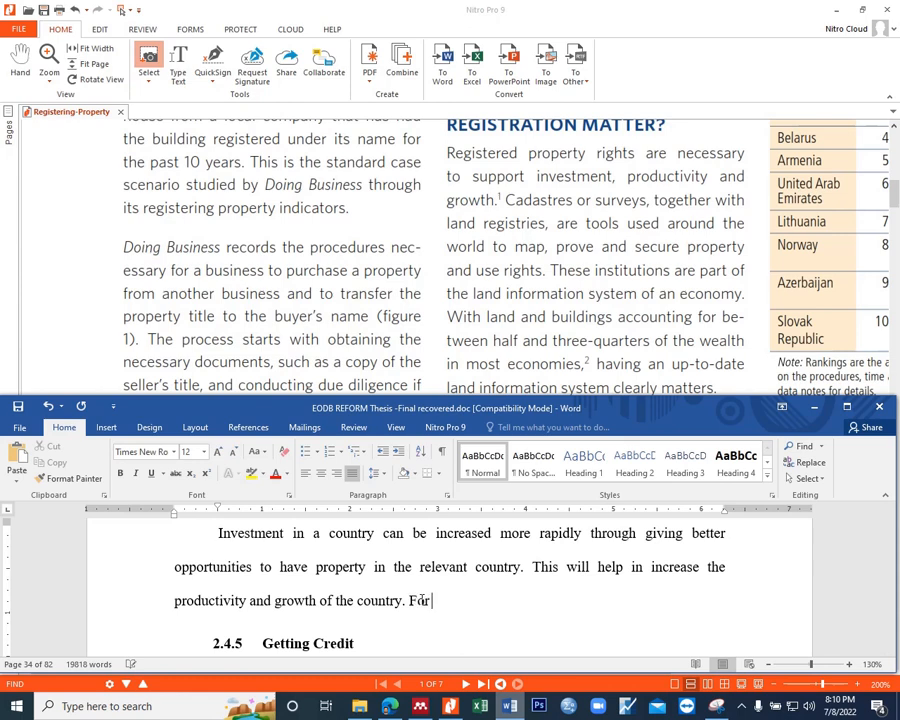
text( this urpose.)
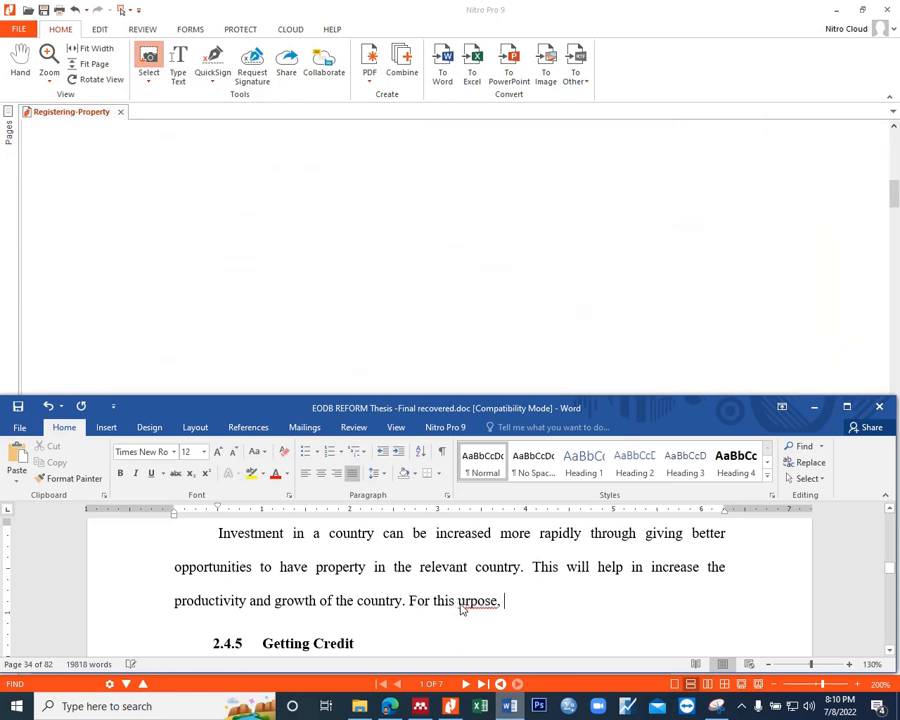
click(459, 601)
text(p)
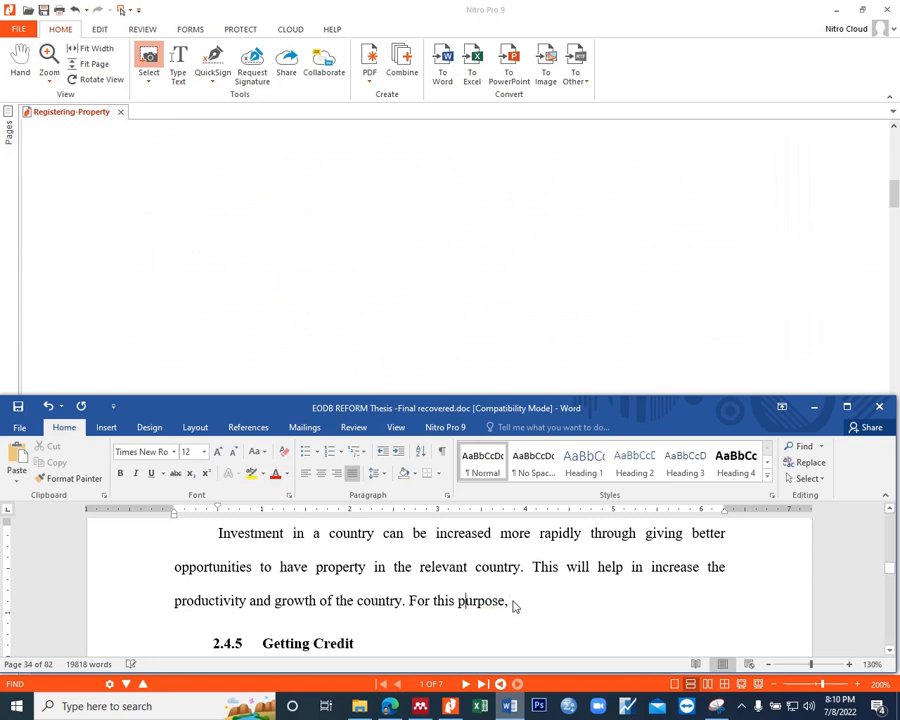
click(506, 607)
key(BackSpace)
Step: Continue the third sentence with "availability of information regarding land data whould be ensured"
text(availab)
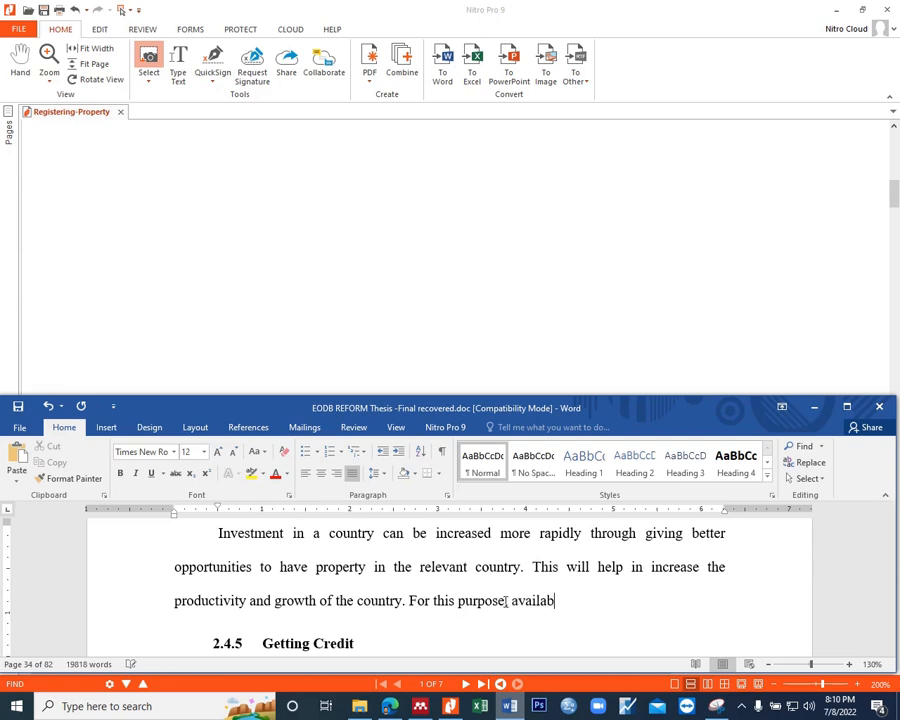
text(ility of infor)
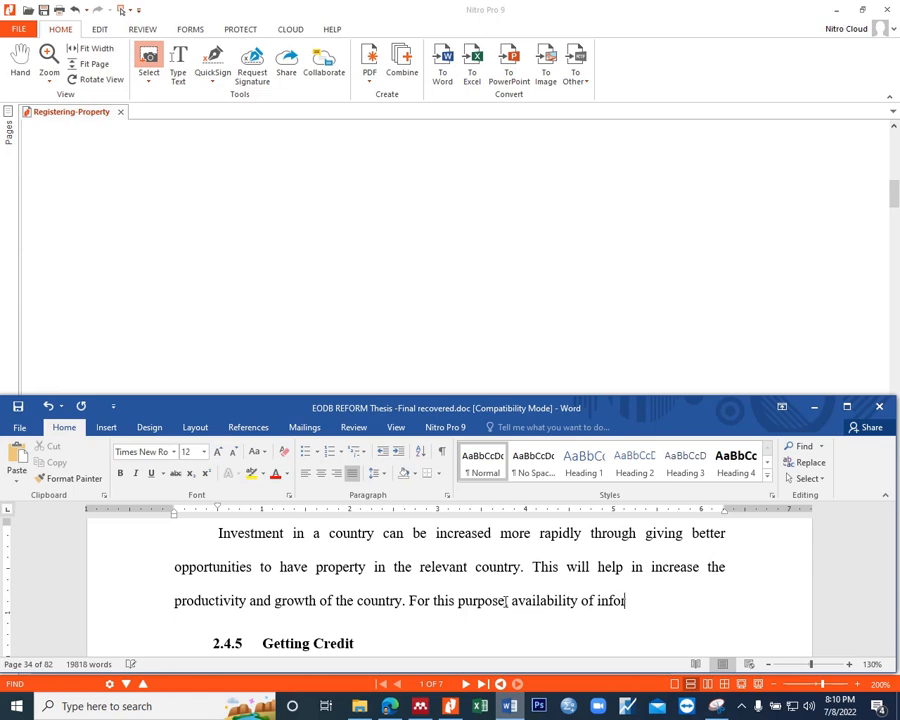
text(mation regarding land )
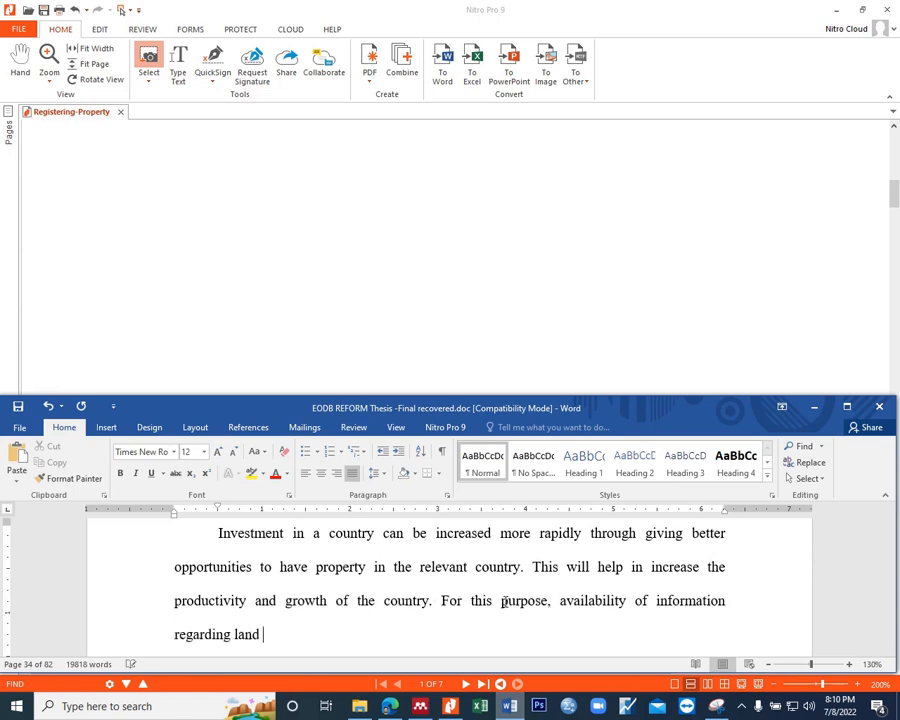
text(data whould be ensured )
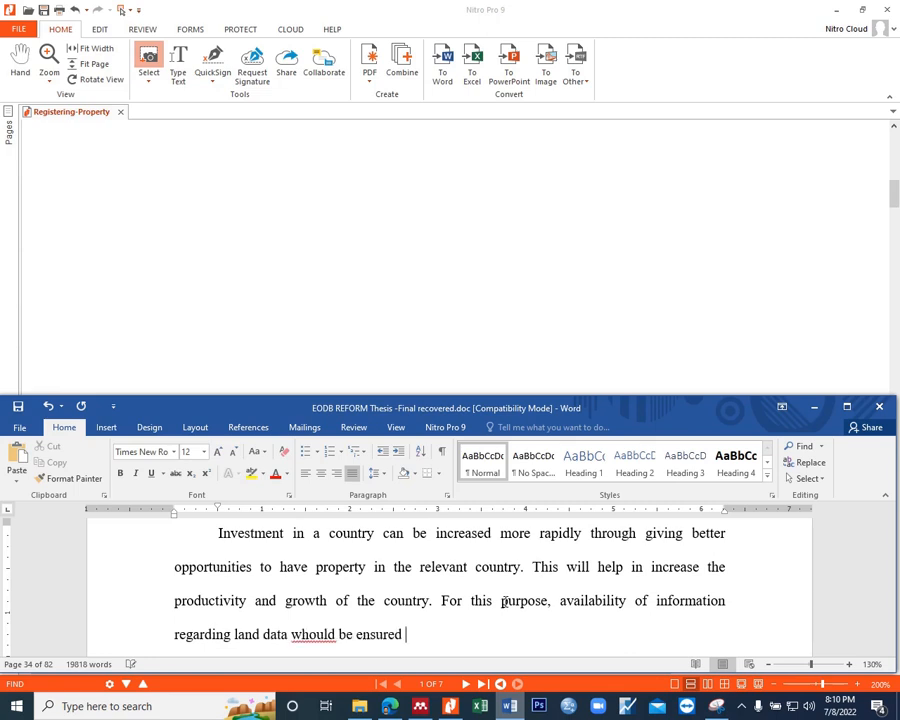
text(through online system of ver)
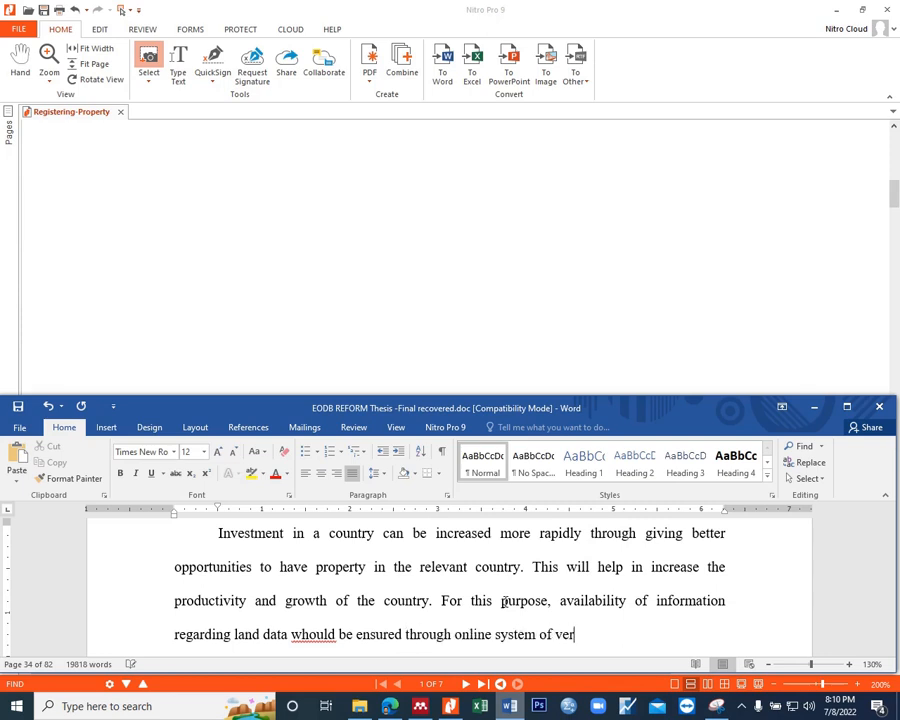
text(ification in order to se)
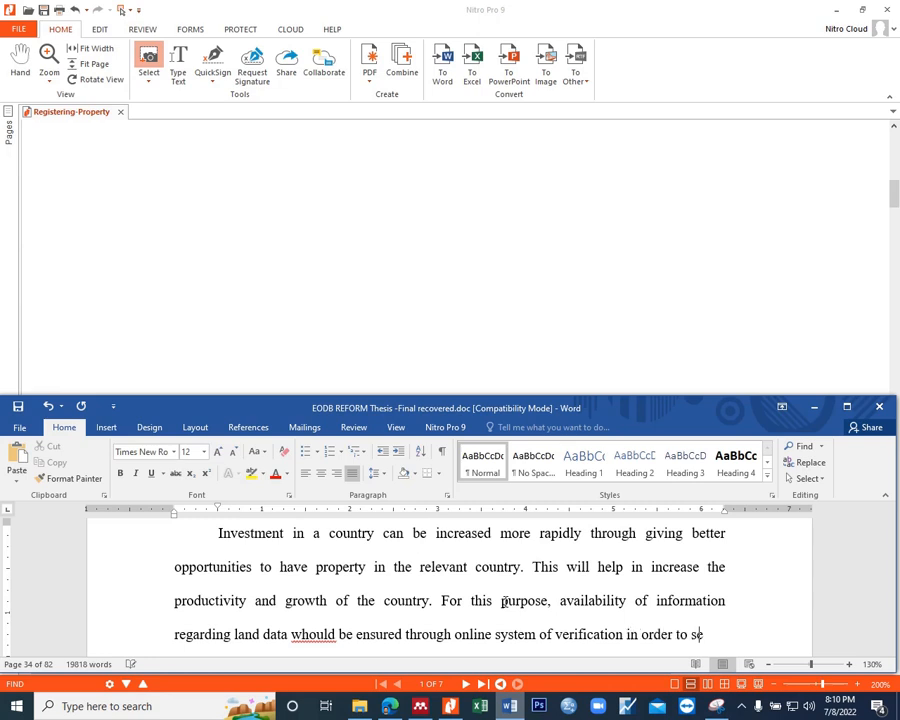
text(cure the )
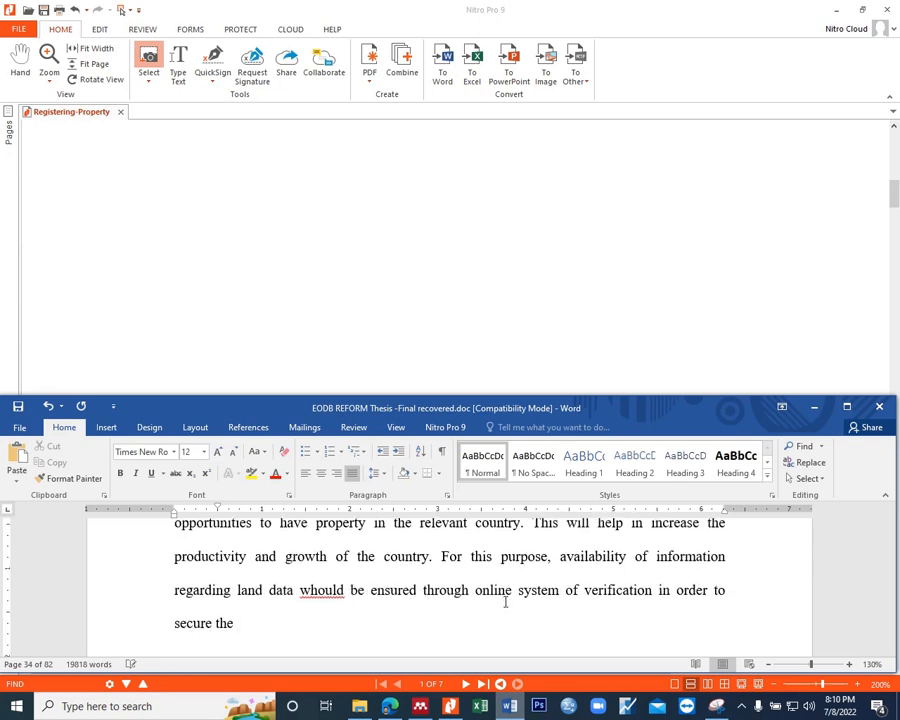
text(international buy)
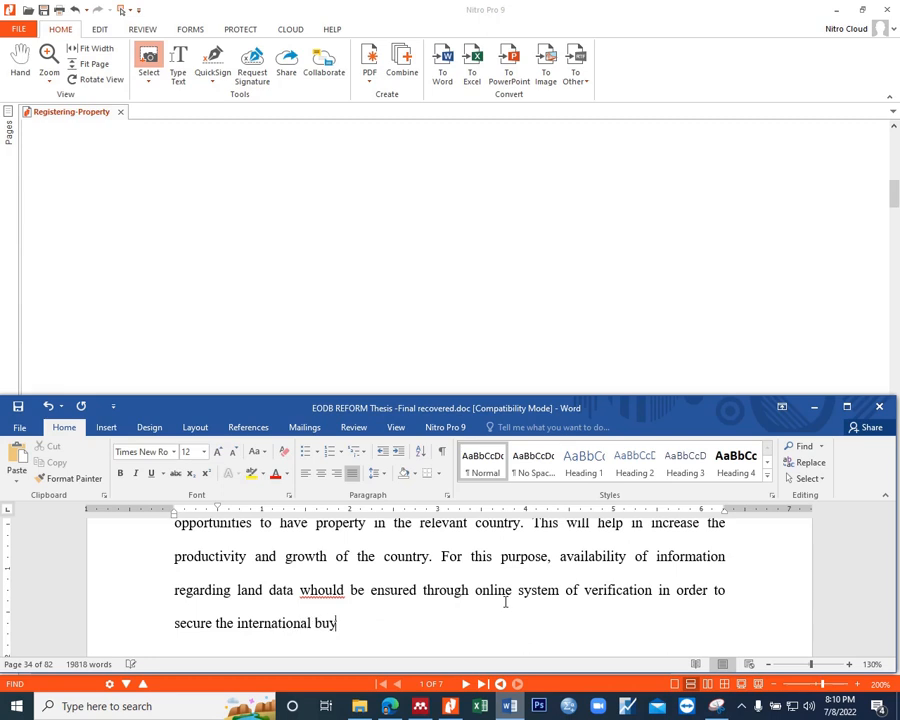
text(ers and invest)
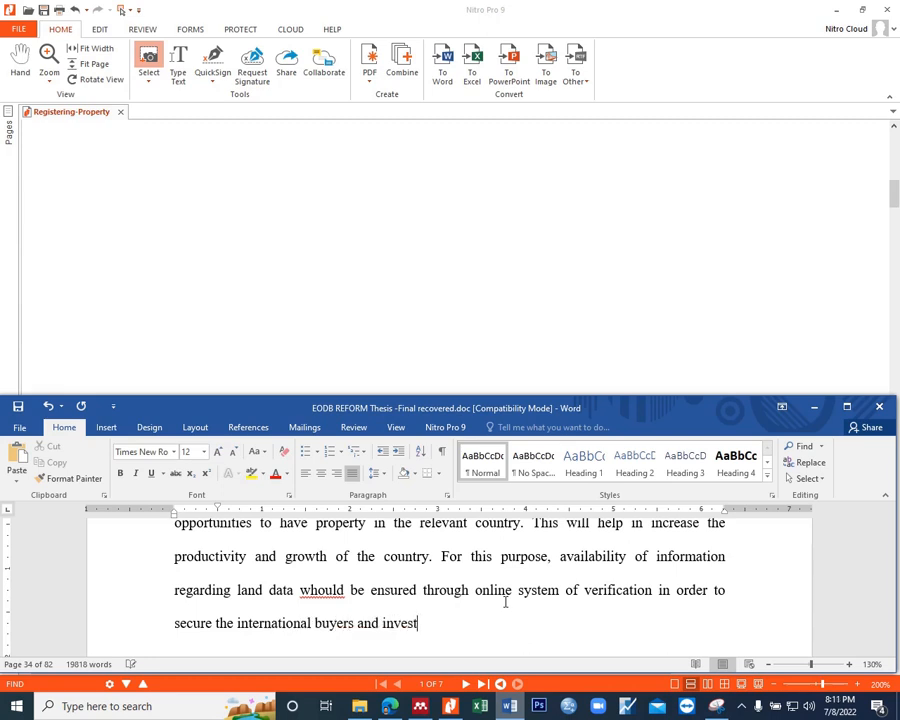
text(ors in a country.)
Step: Correct the misspelled word "whould" to "should" in the sentence about land data
click(309, 590)
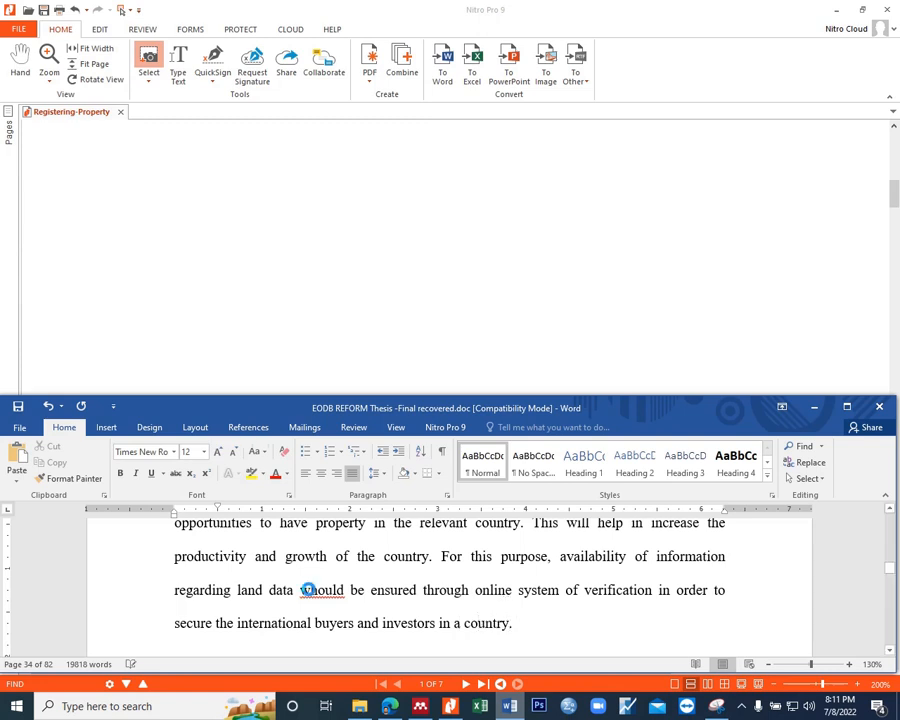
key(BackSpace)
text(s)
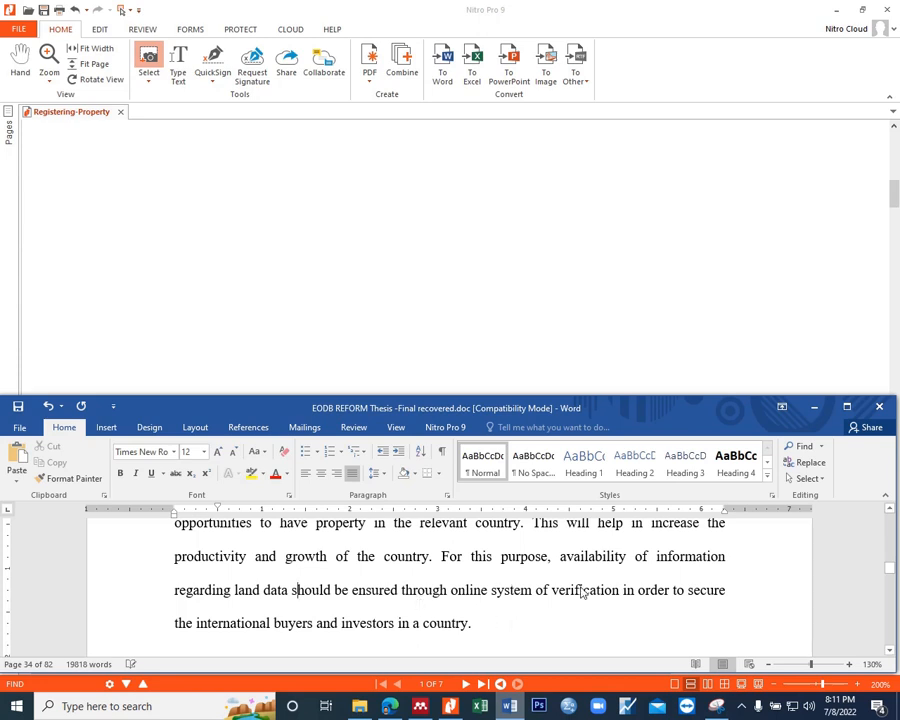
Step: Add at the paragraph's end "Whenever a buyer or investor needs to find the data regarding any property then the system should"
click(477, 623)
text(Whenever a )
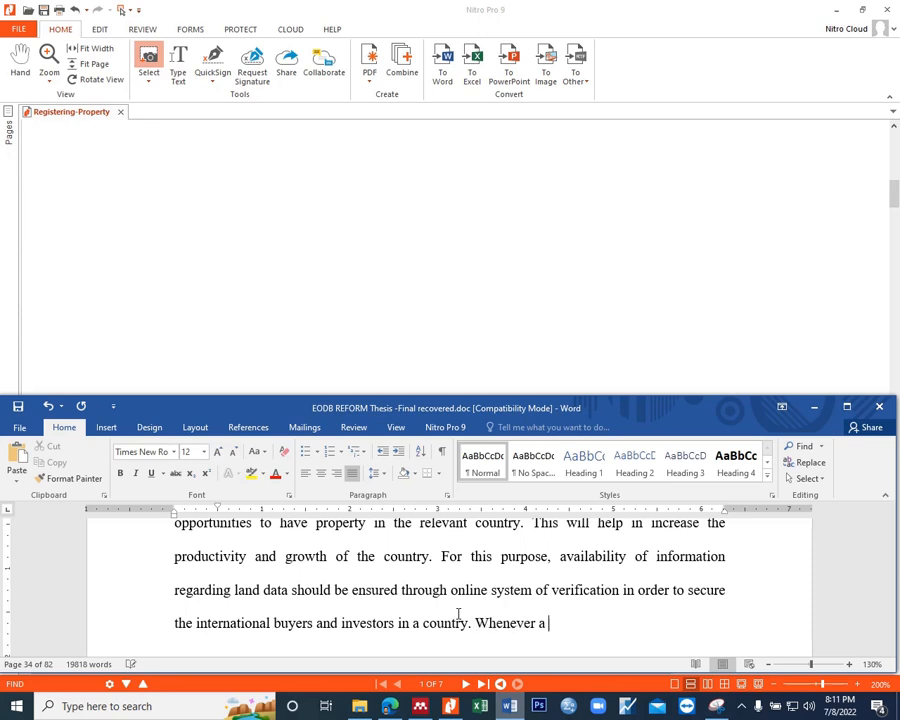
text(buyer or inv)
text(estor needs to find the data )
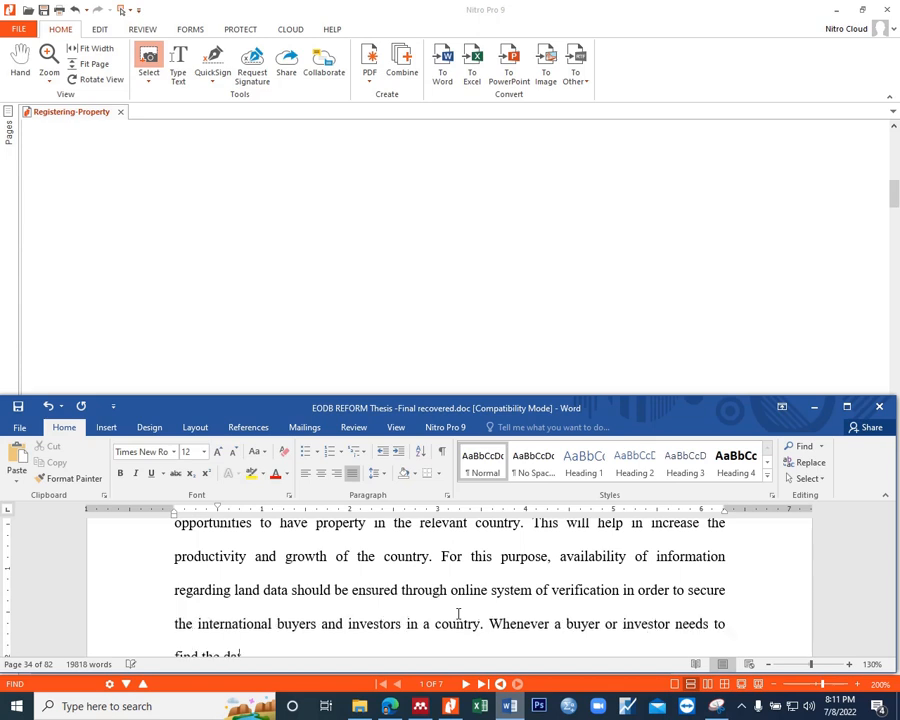
text(regardi)
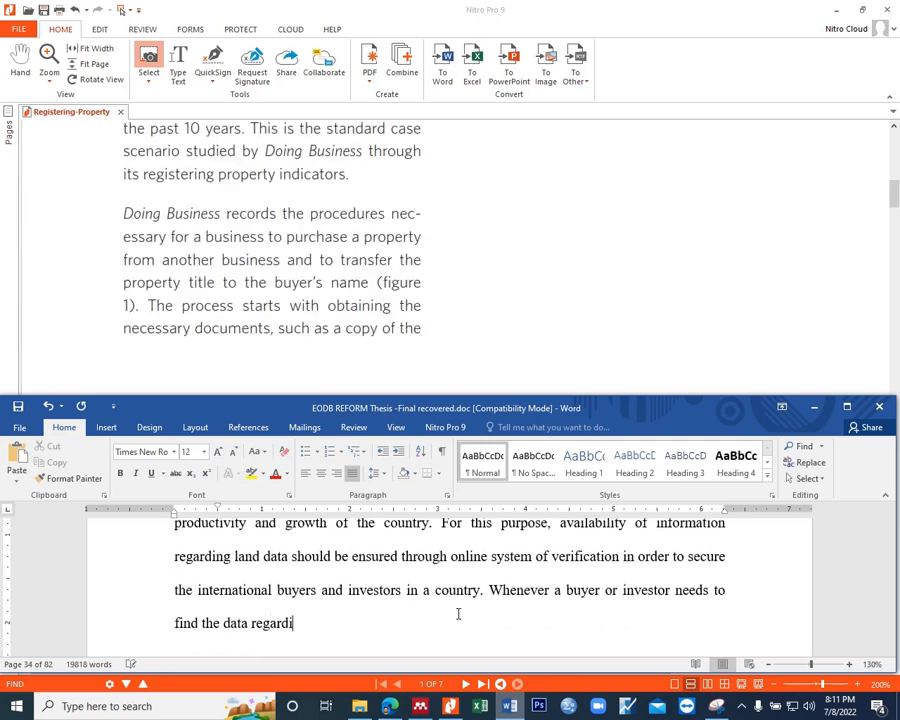
text(ng any proc)
key(BackSpace)
text(p)
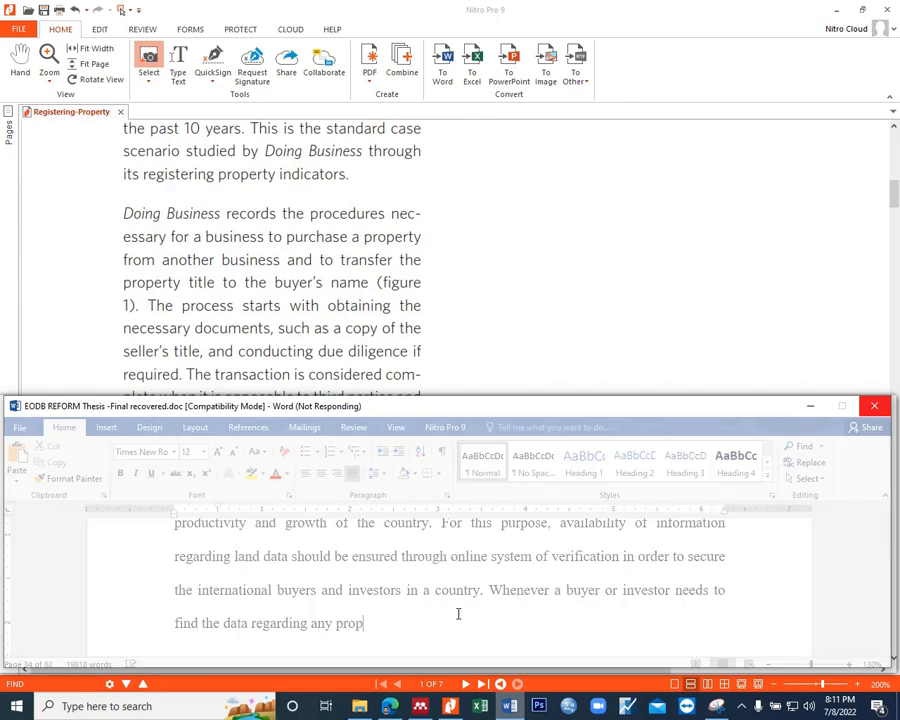
text(erty then the system should)
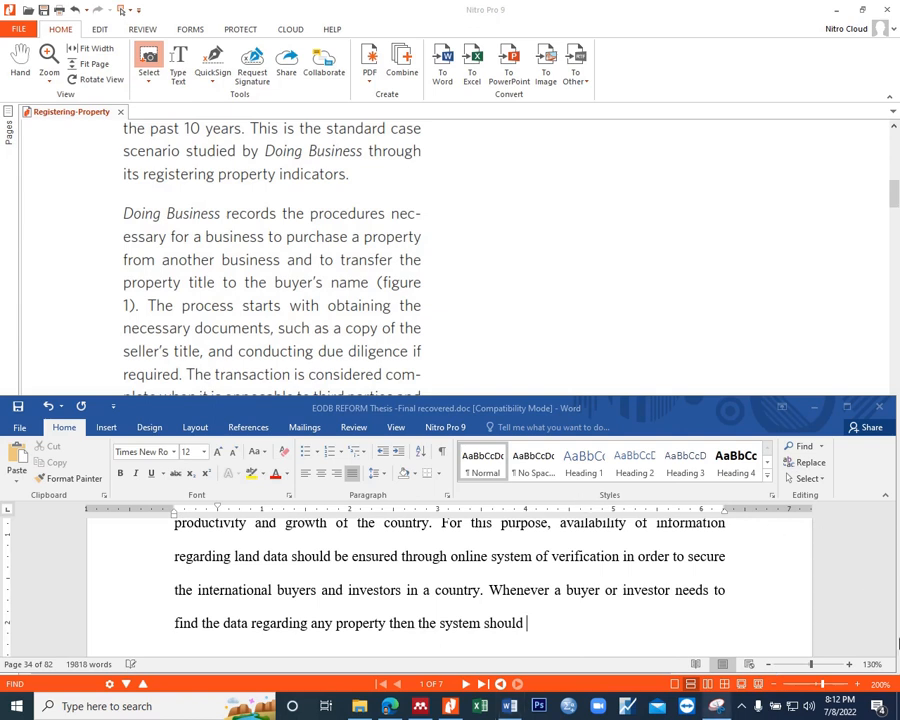
click(741, 706)
click(726, 677)
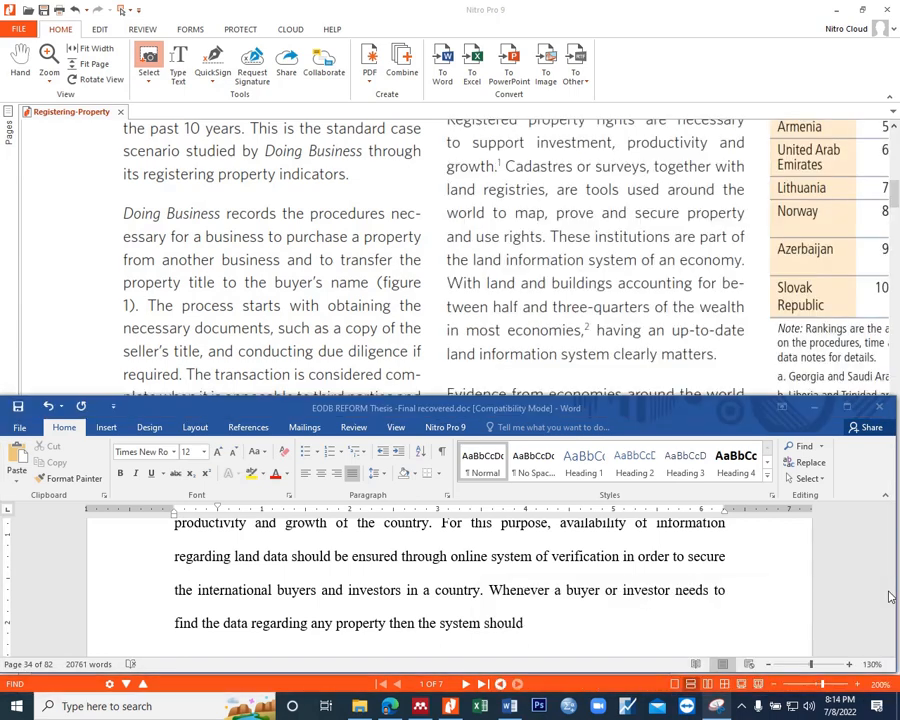
Step: Continue the paragraph's last sentence with "be able to classify the property having litigation in process"
click(543, 622)
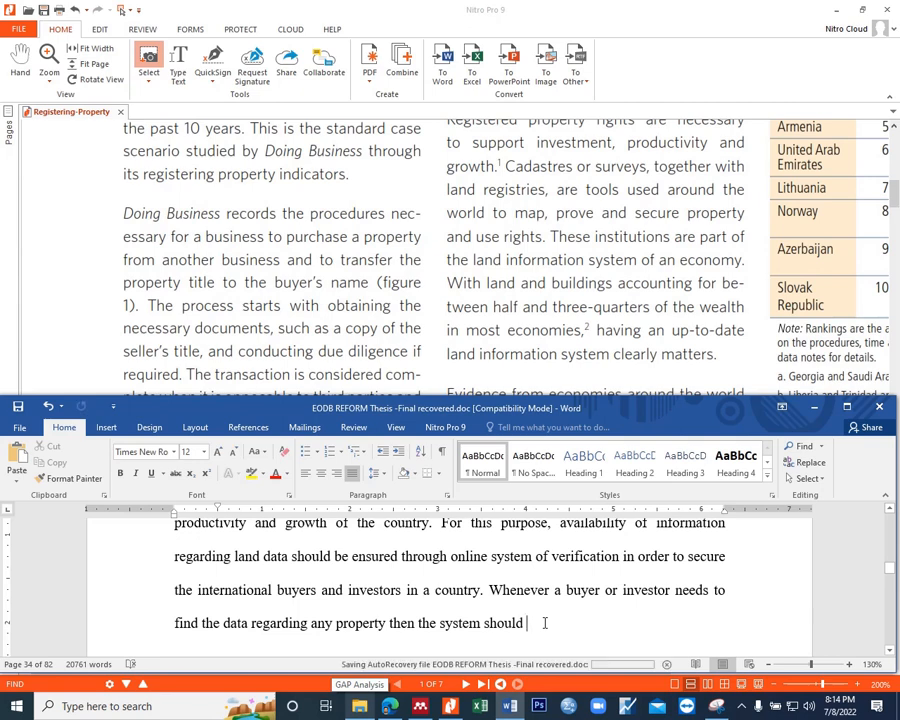
text(b)
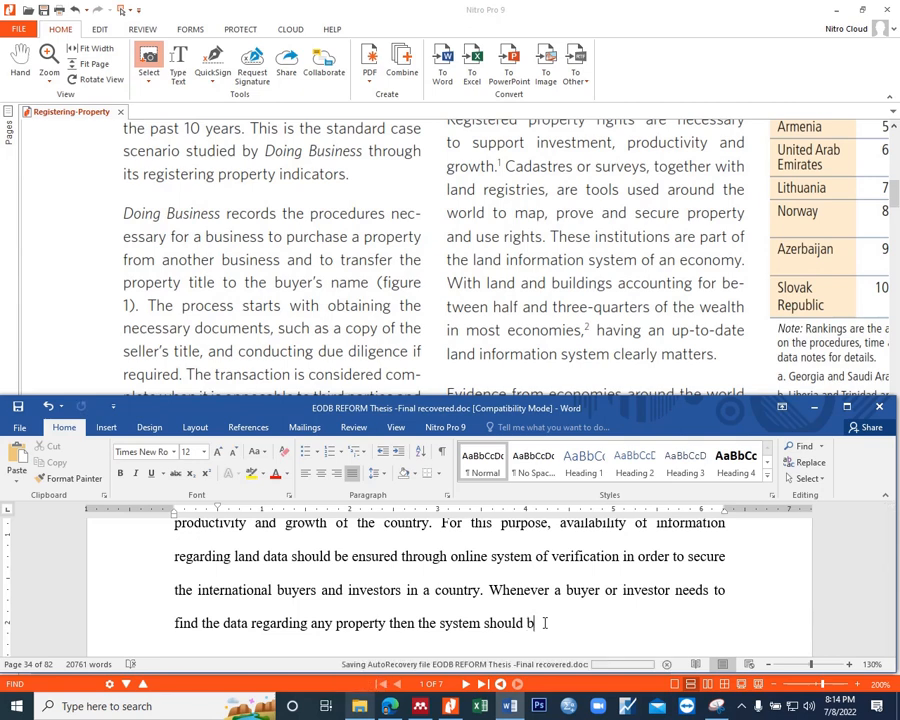
text(e able to classify th)
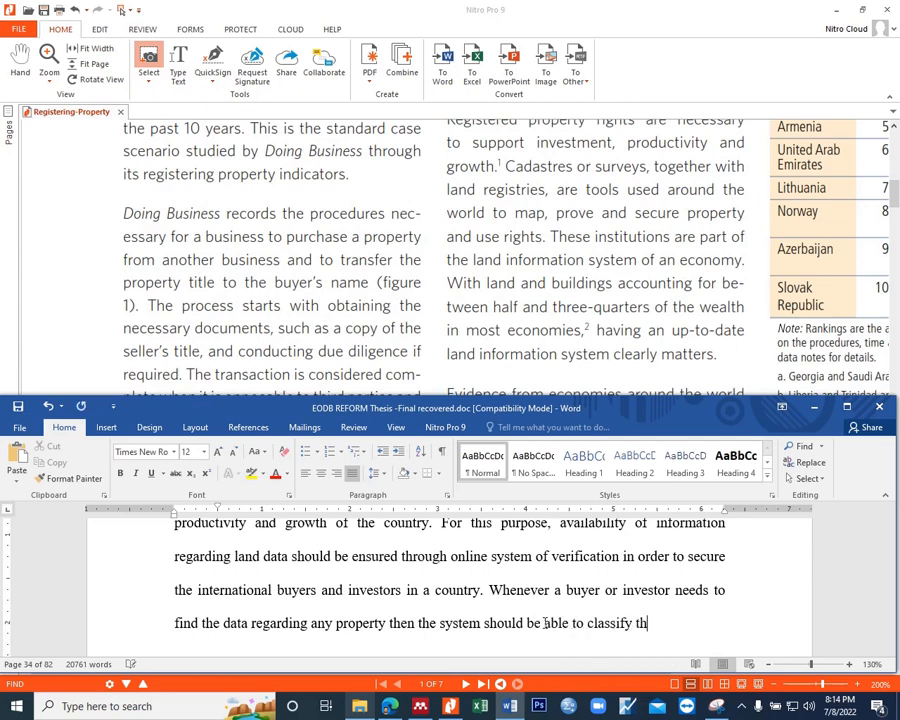
text(e property wi)
key(BackSpace)
key(BackSpace)
text(having litigation in proces)
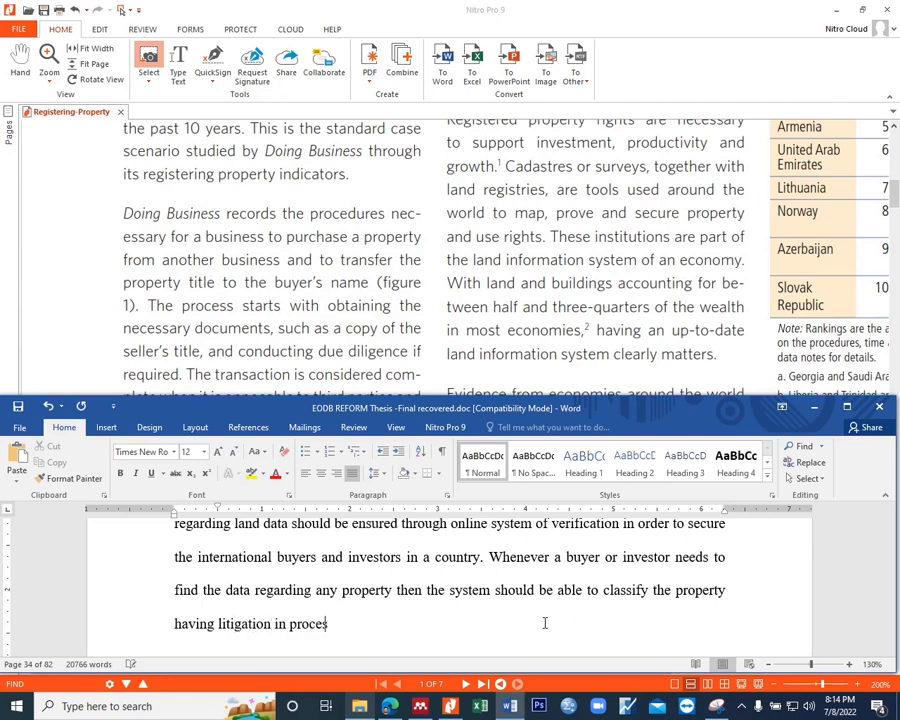
text(s or clear or wh)
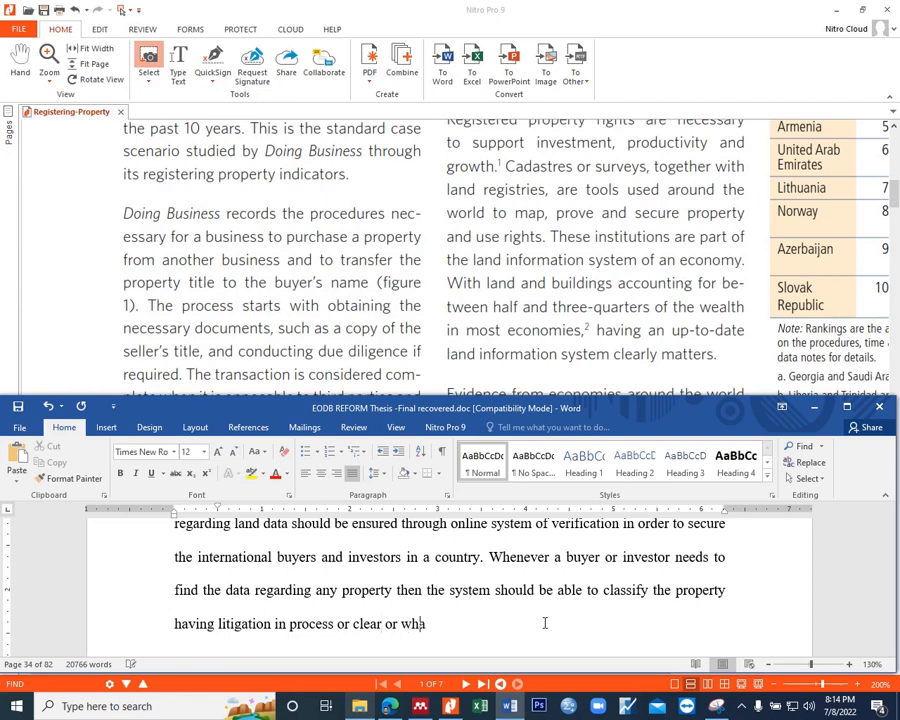
text(atever the status)
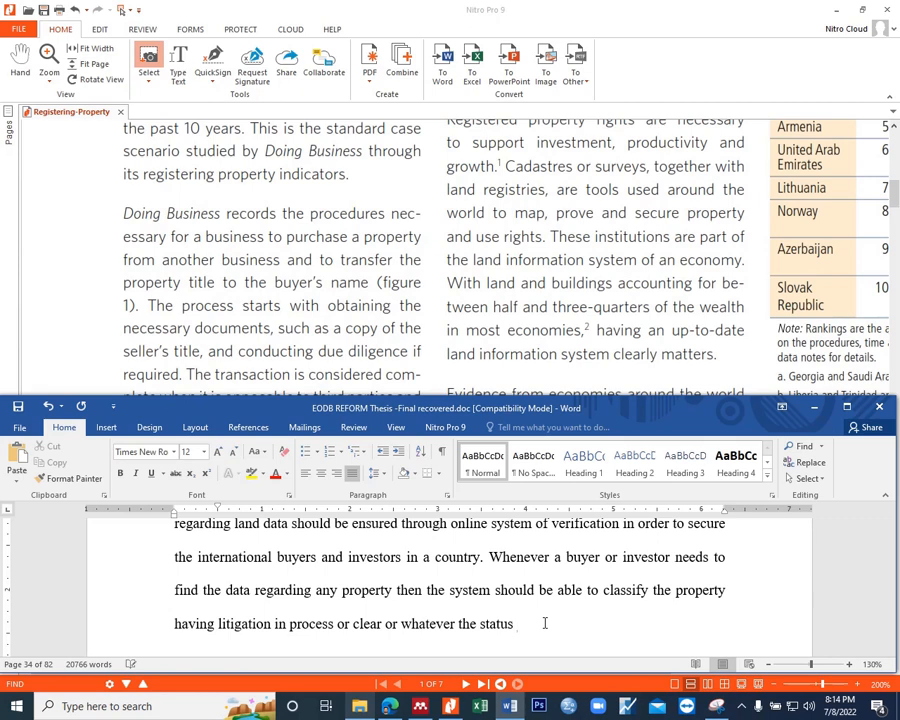
Step: Finish the sentence with "or clear or whatever the status of that property will be." and open the next one with "With"
text(o)
text(f that property will be)
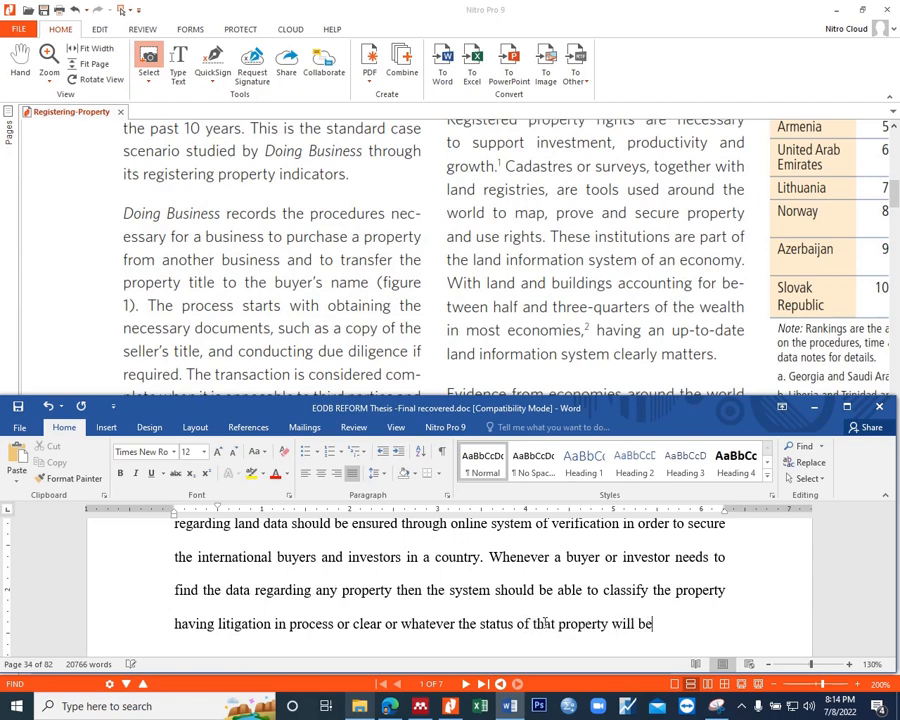
text(. With the help o)
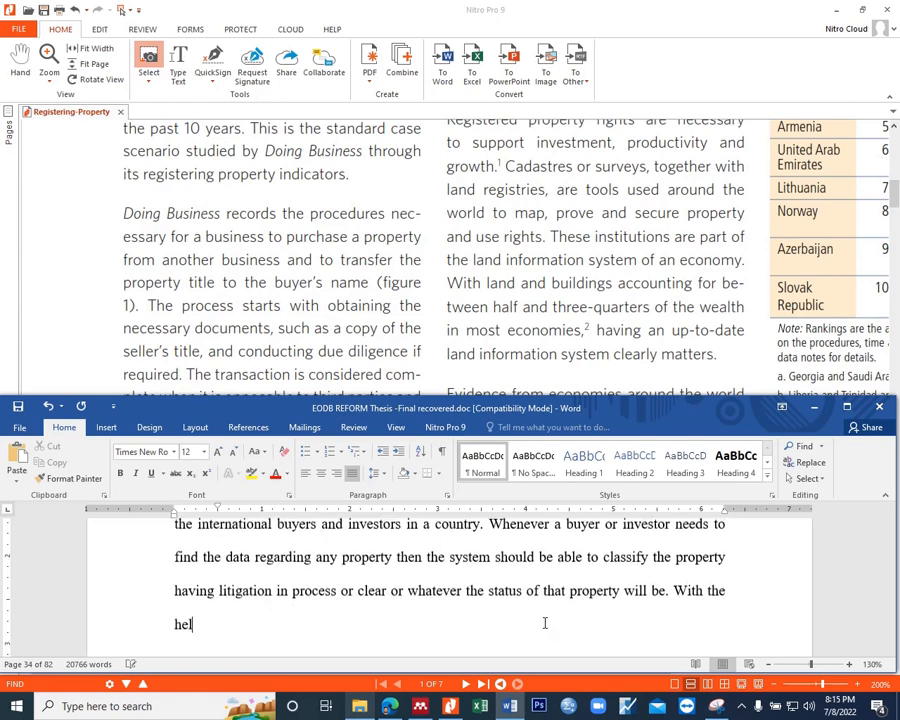
text(f this kind onf)
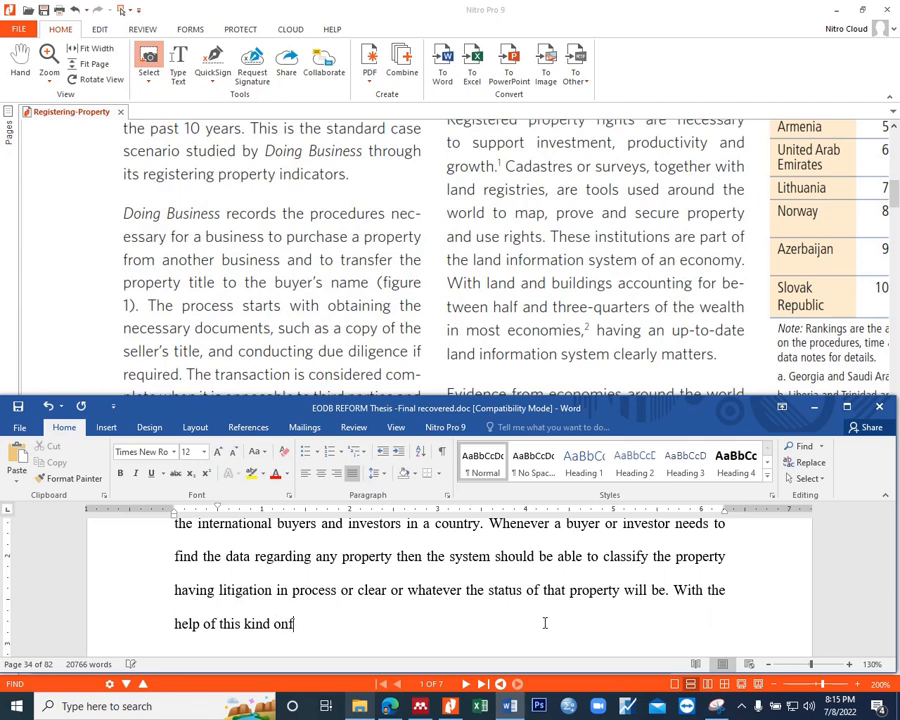
Step: Continue the sentence begun with "With" by adding "the help of this kind information availability, investors will be able"
key(BackSpace)
key(BackSpace)
key(BackSpace)
text(information)
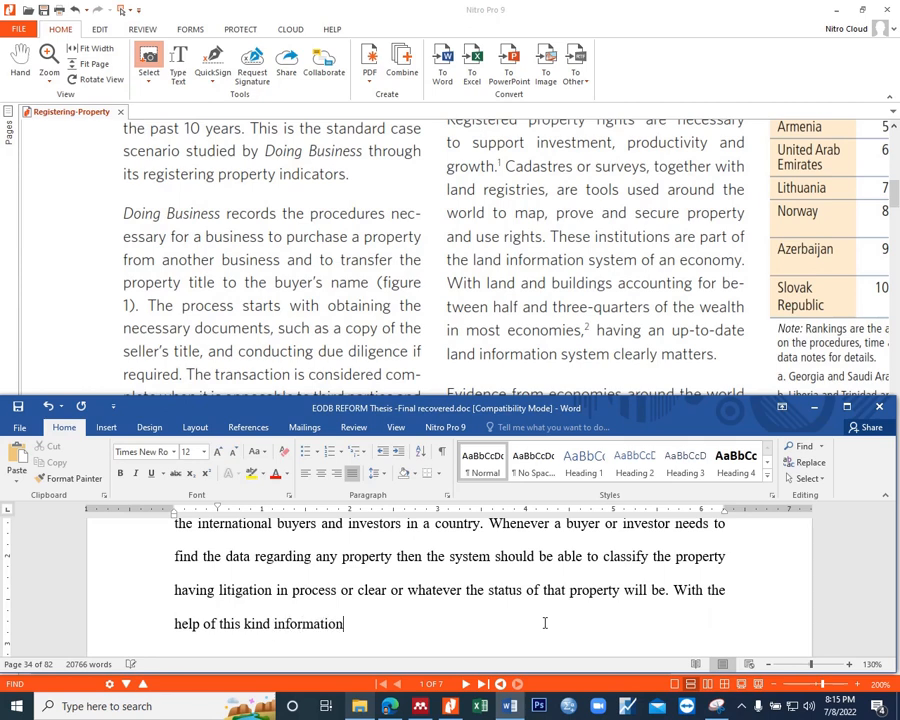
text( availability)
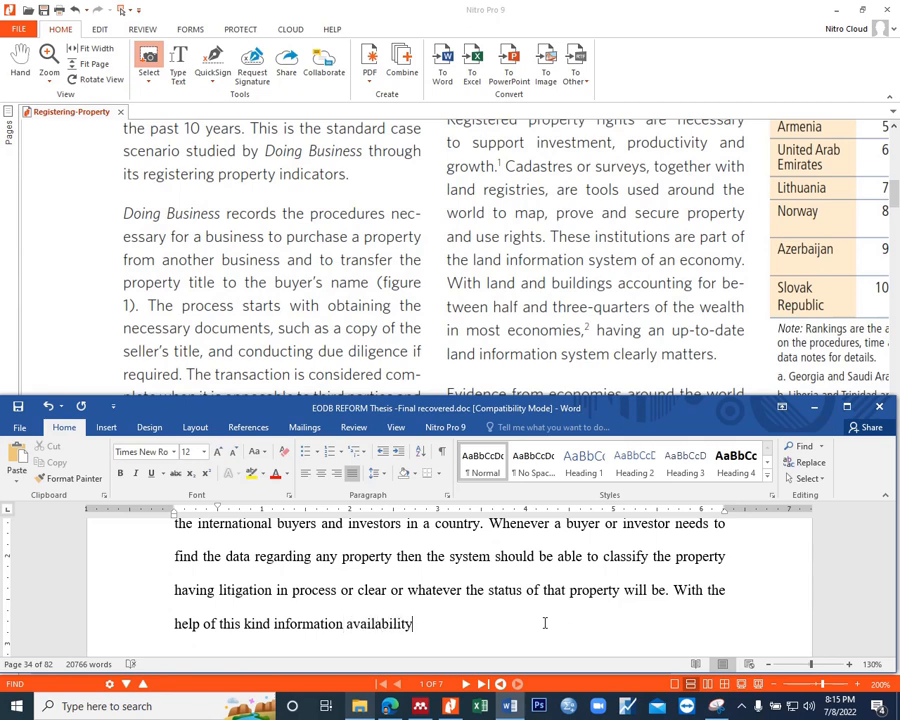
text(, investors will be able)
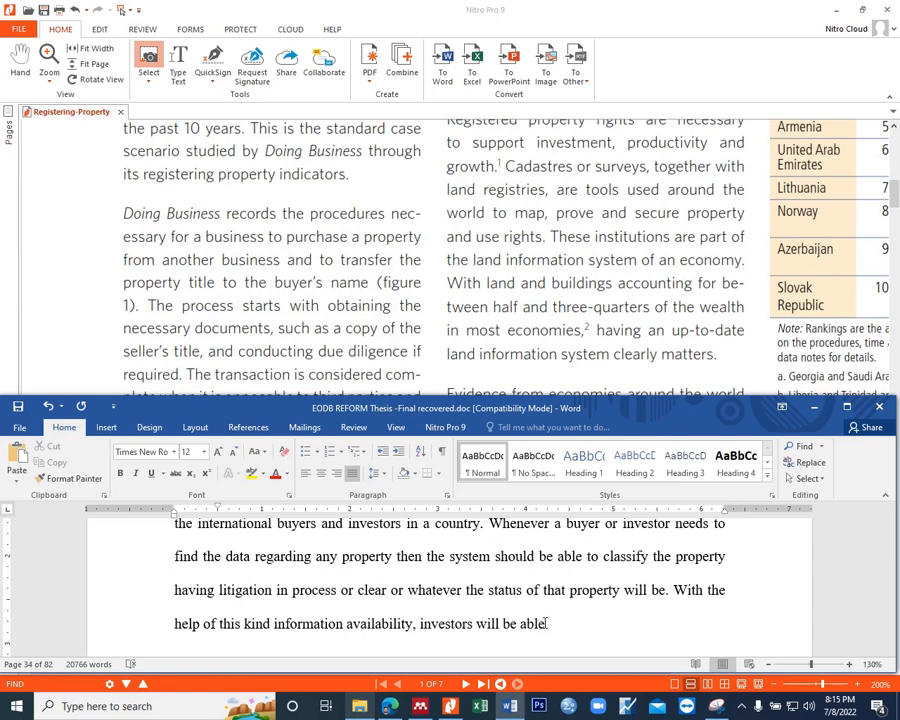
Step: Extend the sentence about investors with "to decide about the buying of property without any hitch and"
text(to decide about the buying of)
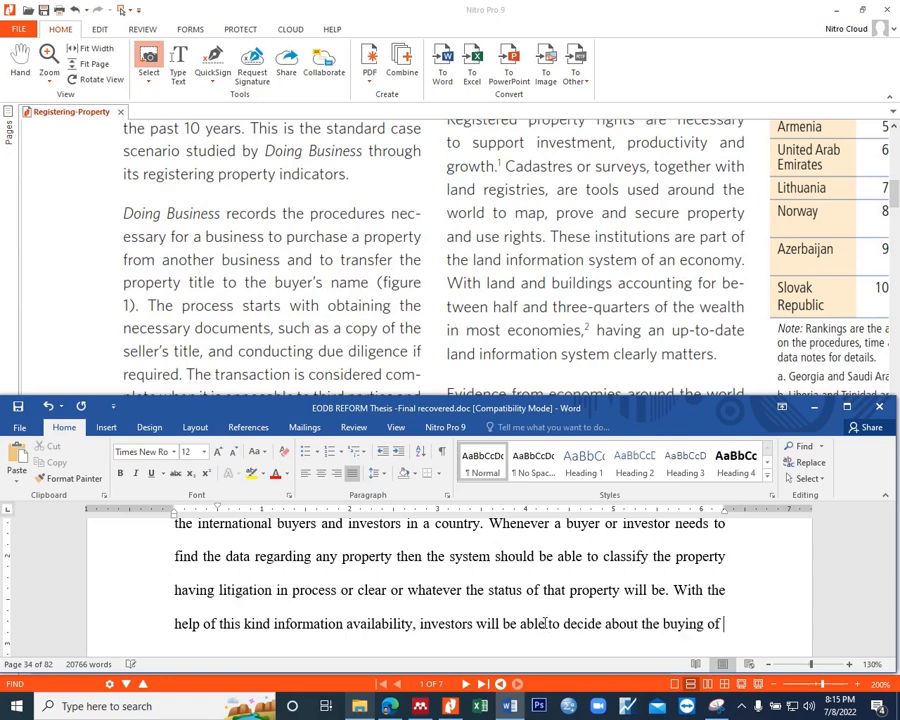
text( prop)
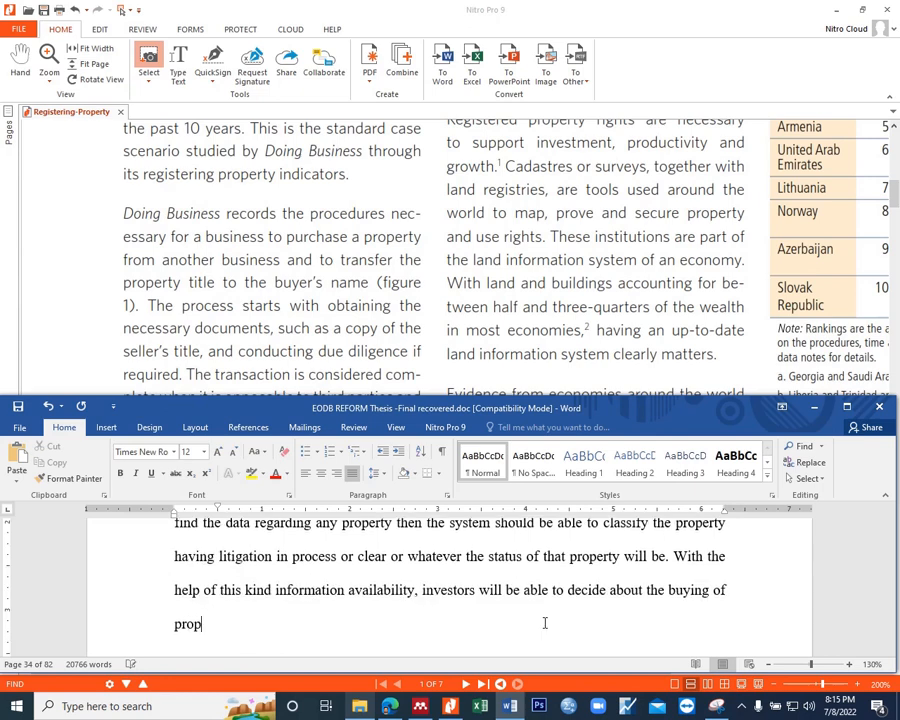
text(erty without any hitch and)
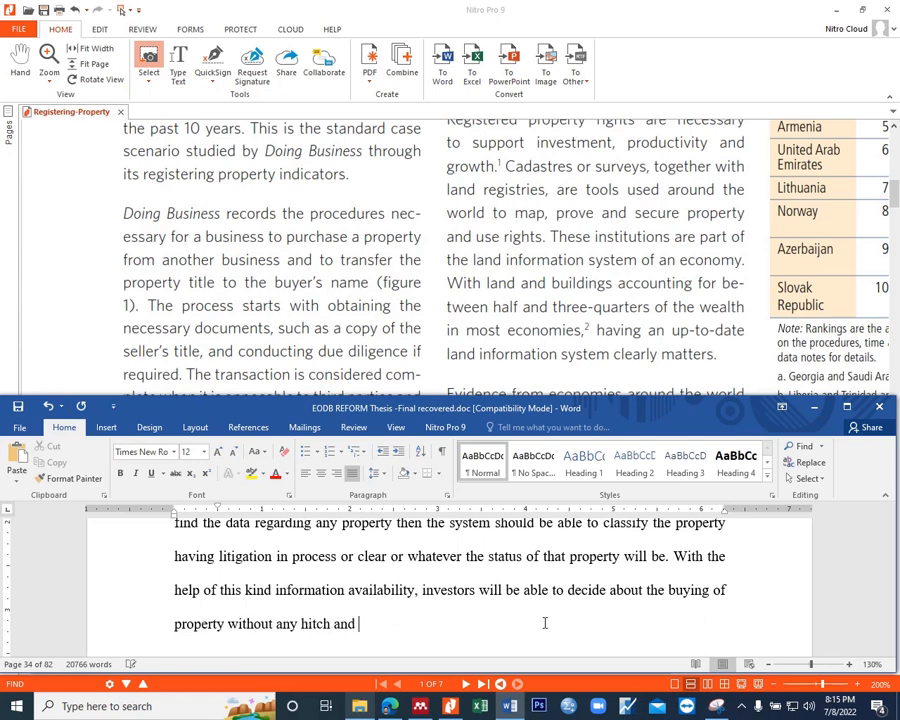
Step: Finish the sentence about investors with "investment in any country can be increased exceptionally."
text(investment in pakisat)
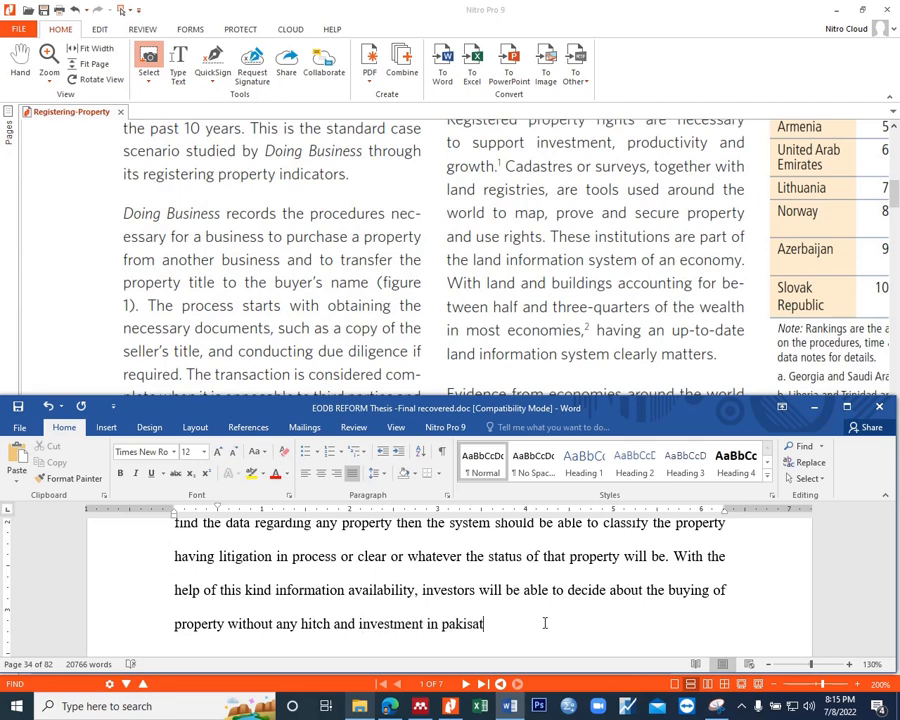
key(BackSpace)
key(BackSpace)
key(BackSpace)
key(BackSpace)
key(BackSpace)
key(BackSpace)
key(BackSpace)
text(any country can be )
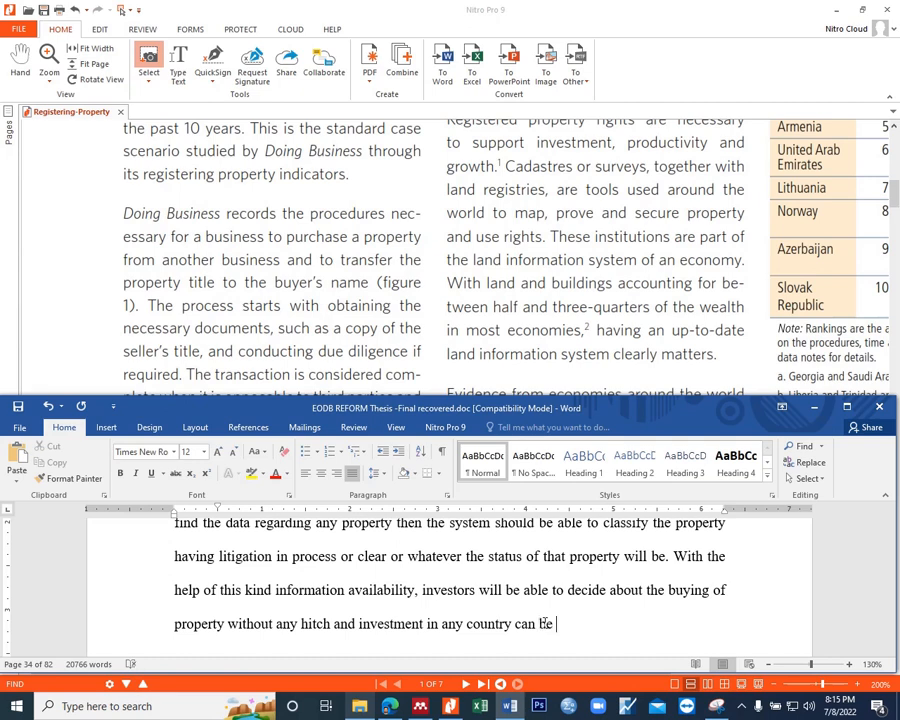
text(increaeed)
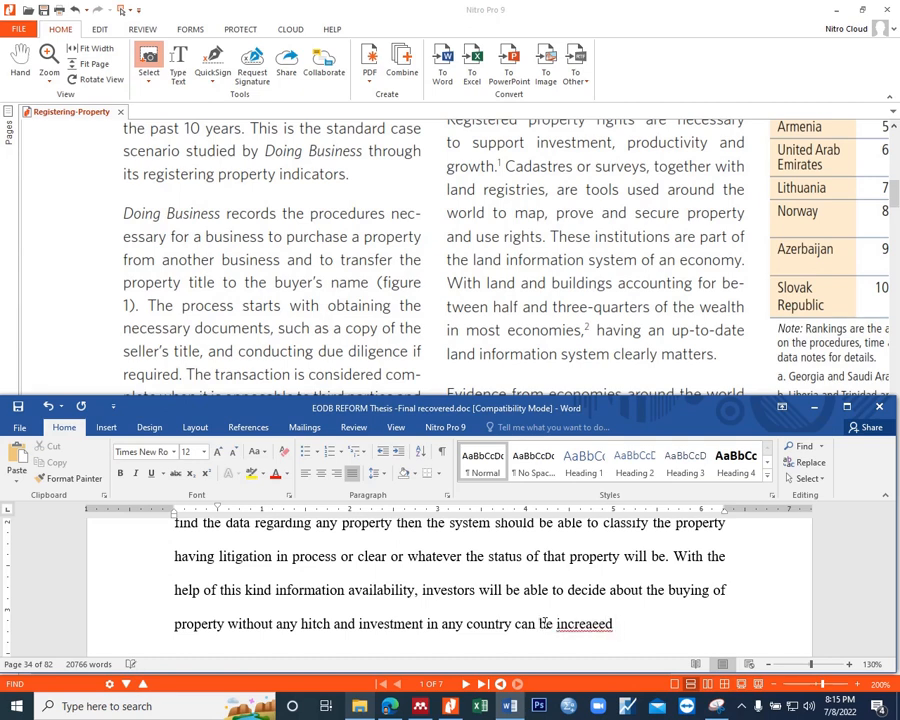
key(BackSpace)
key(BackSpace)
key(BackSpace)
key(BackSpace)
text(sed exceptionally)
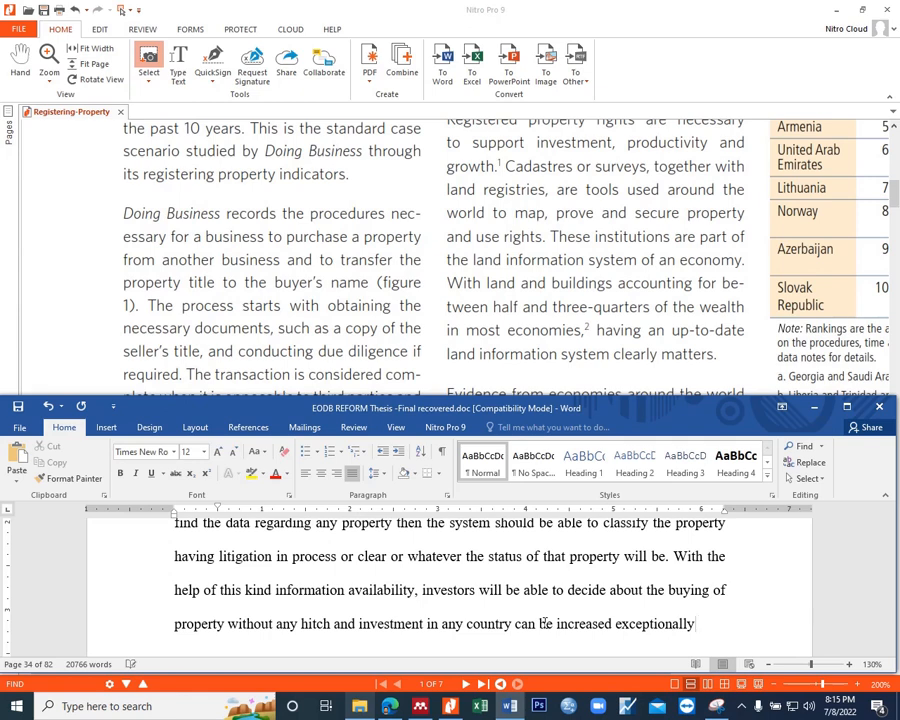
text(.)
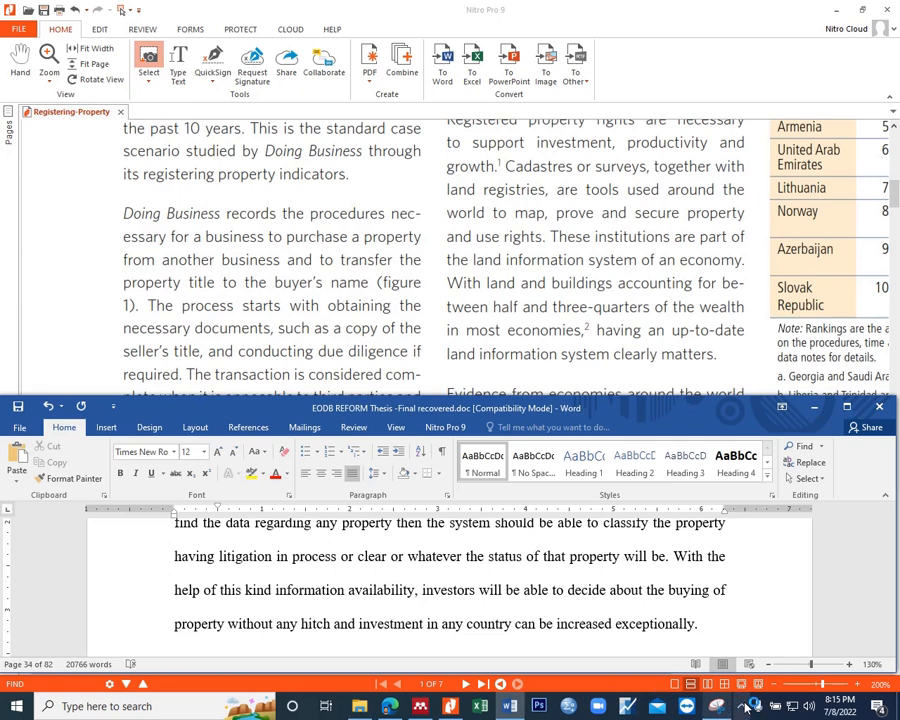
click(743, 705)
click(726, 674)
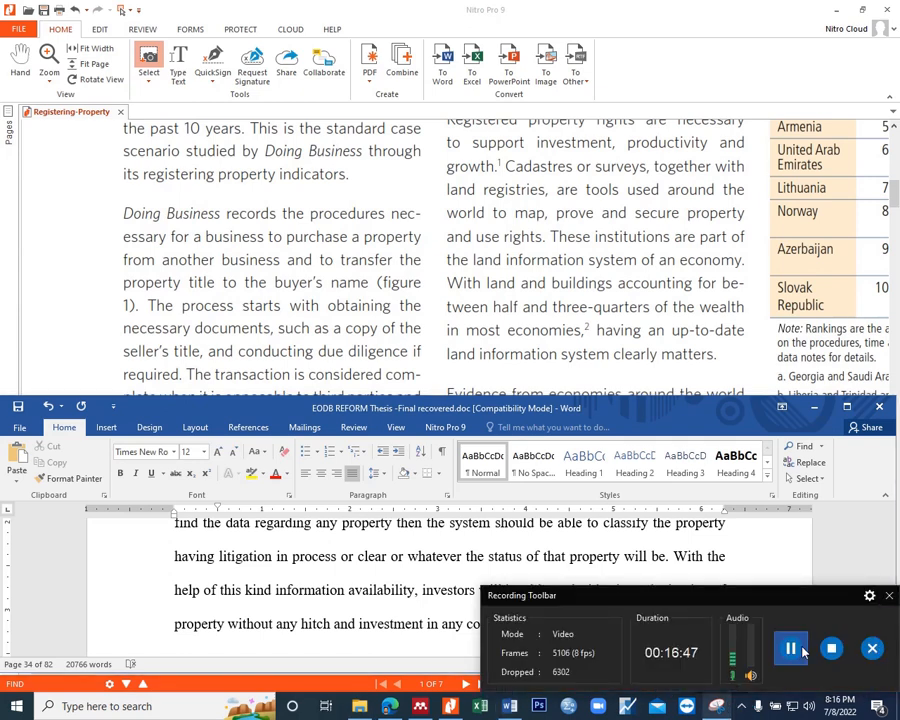
click(889, 595)
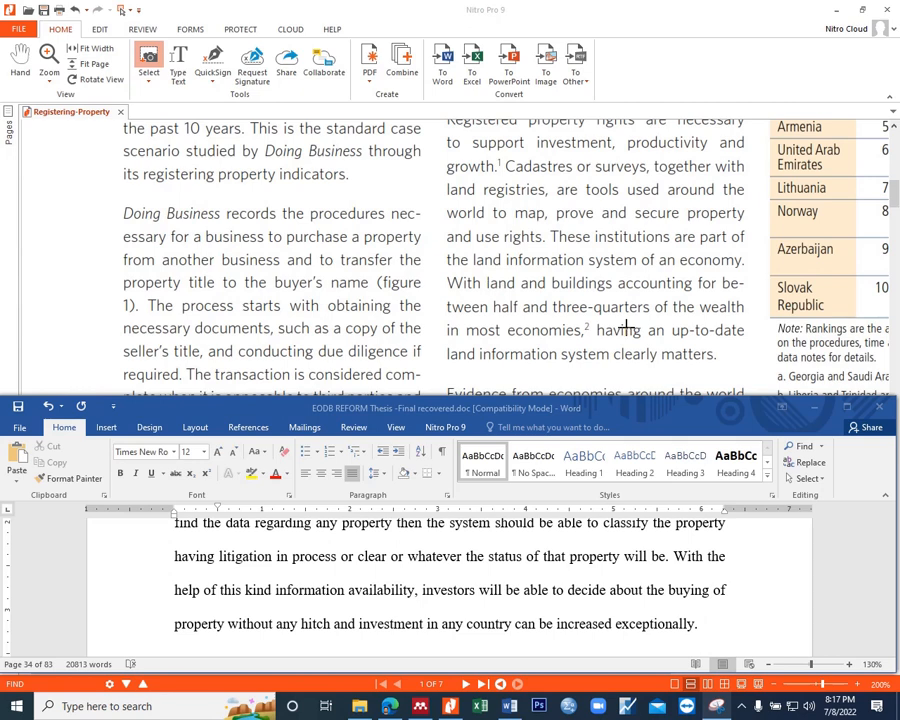
Step: Consult the PDF passage on the registration process and start a new sentence in the thesis with "The process of registering property"
key(alt+Tab)
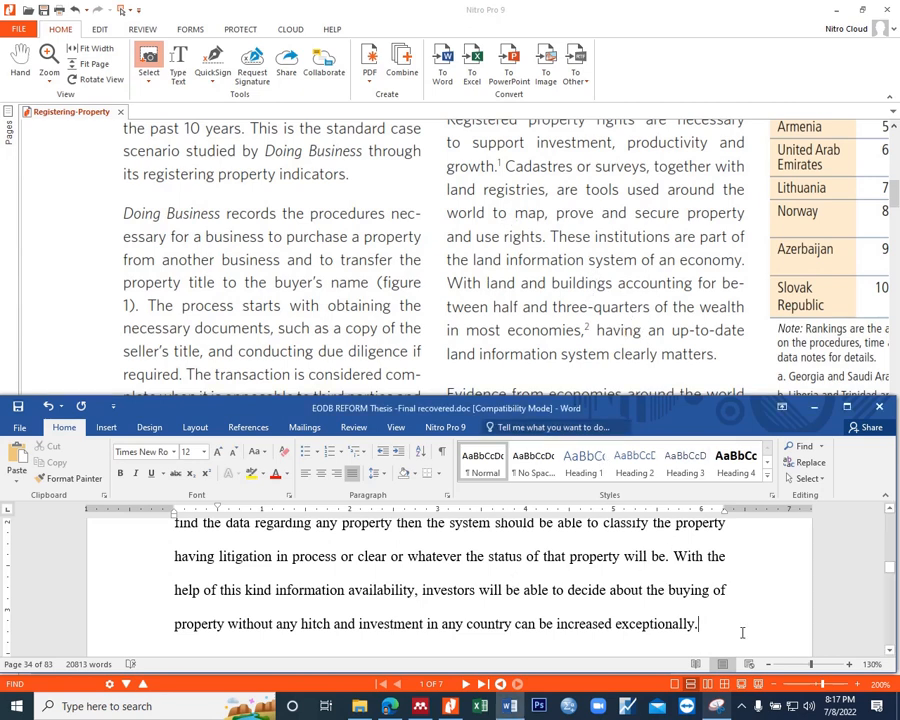
scroll(533, 308, down, 1)
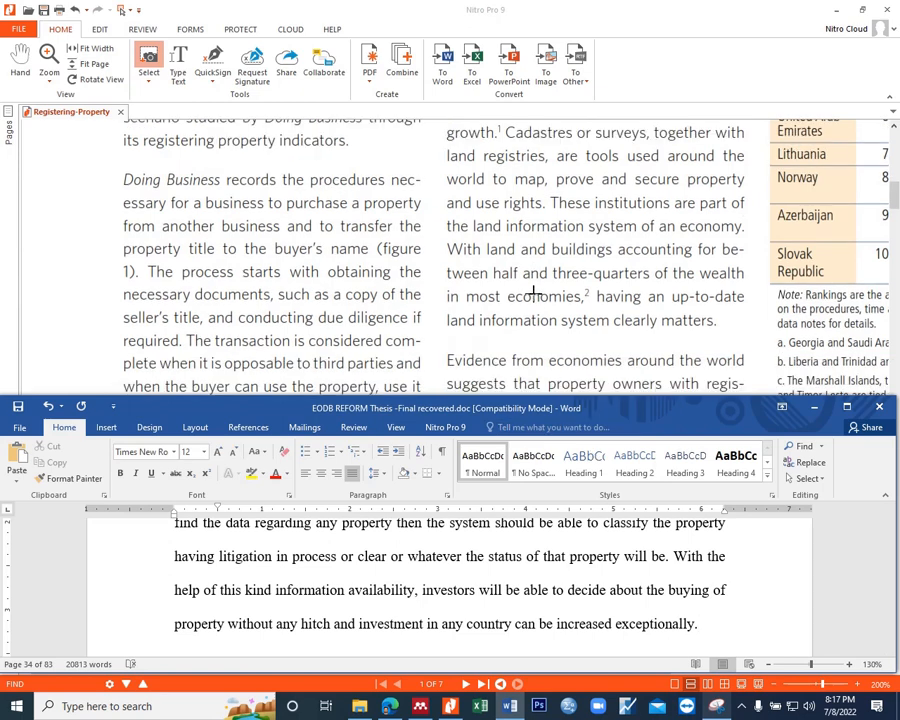
scroll(485, 282, down, 1)
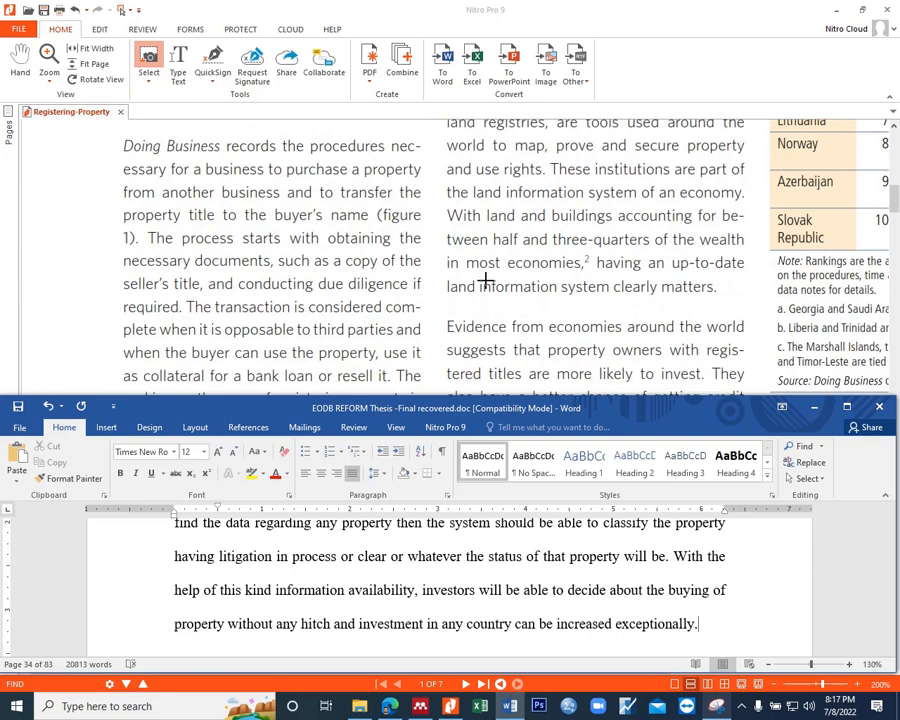
scroll(485, 282, down, 1)
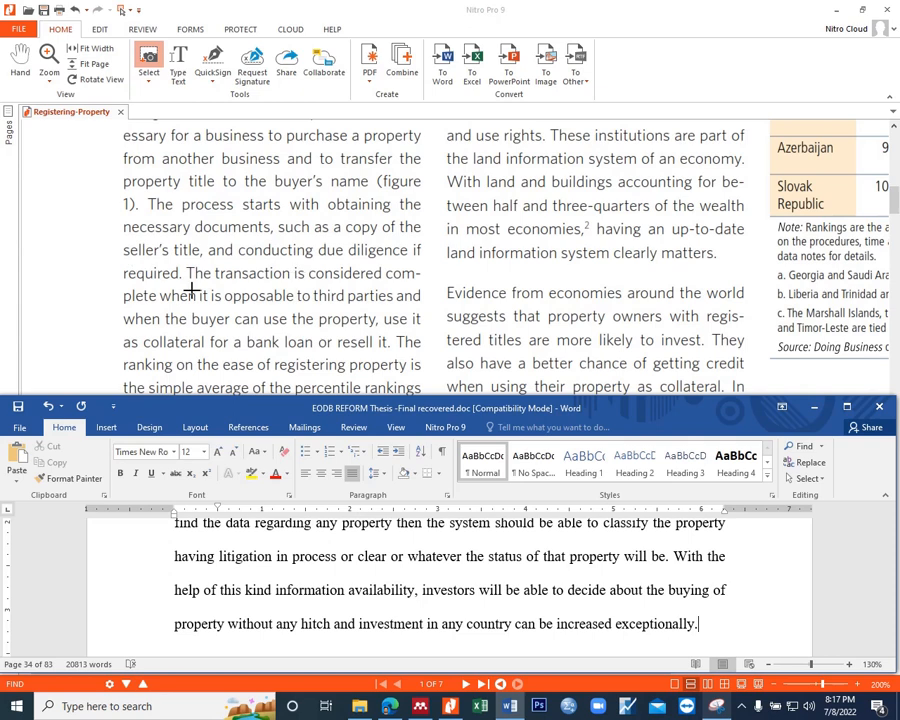
scroll(208, 279, down, 1)
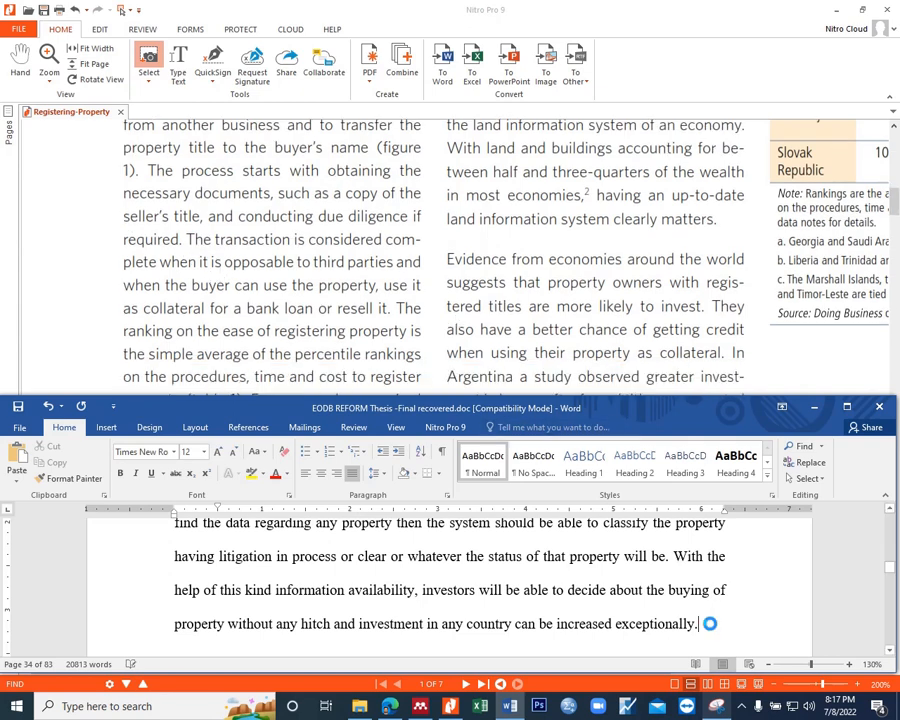
text(The )
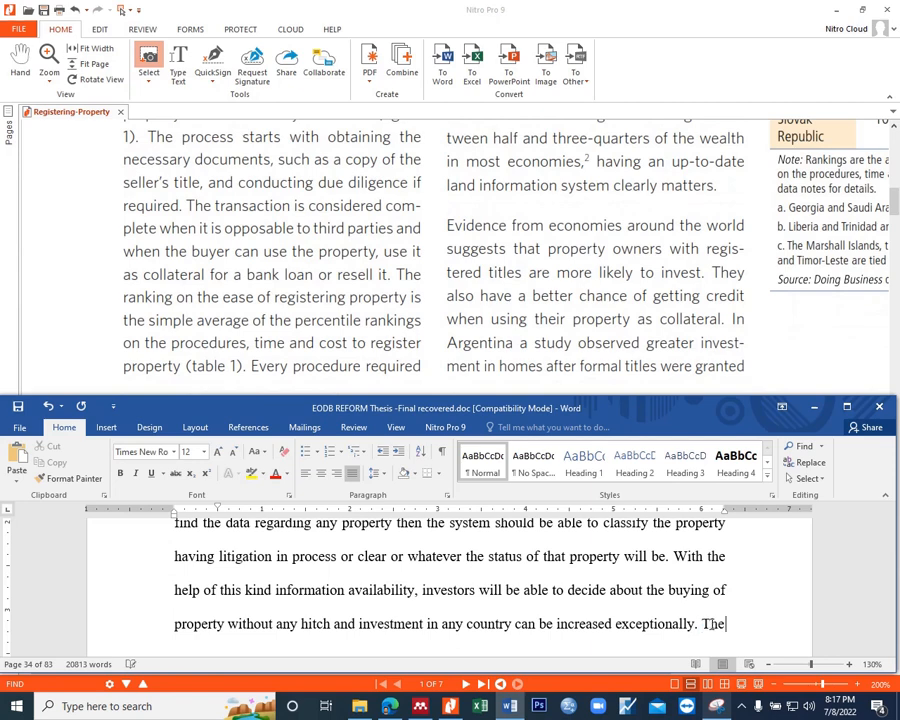
text(process of registering property)
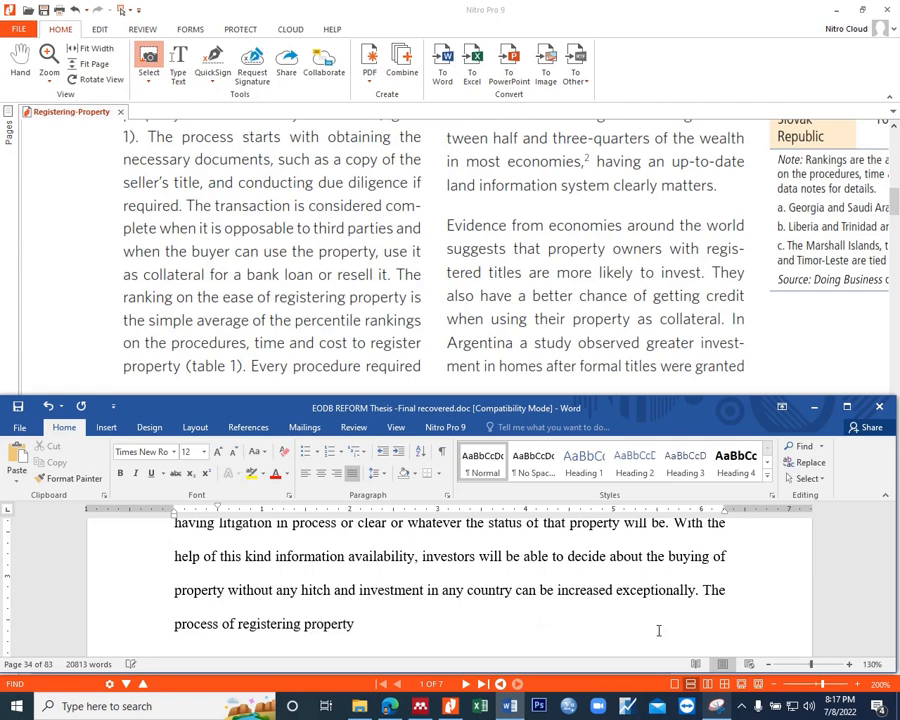
Step: Insert "easy and feasible" before "process of registering property" in the new sentence
click(175, 624)
text(easy and feasible)
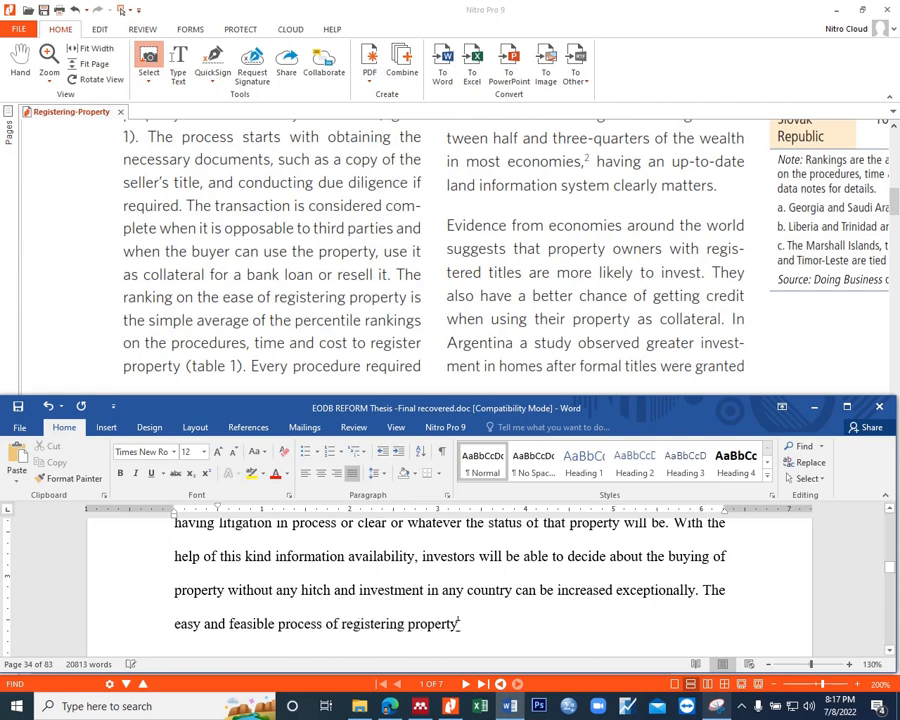
Step: Complete the sentence on registering property with "is another way to increase the investment opportunities in any country."
click(458, 624)
text(is anot)
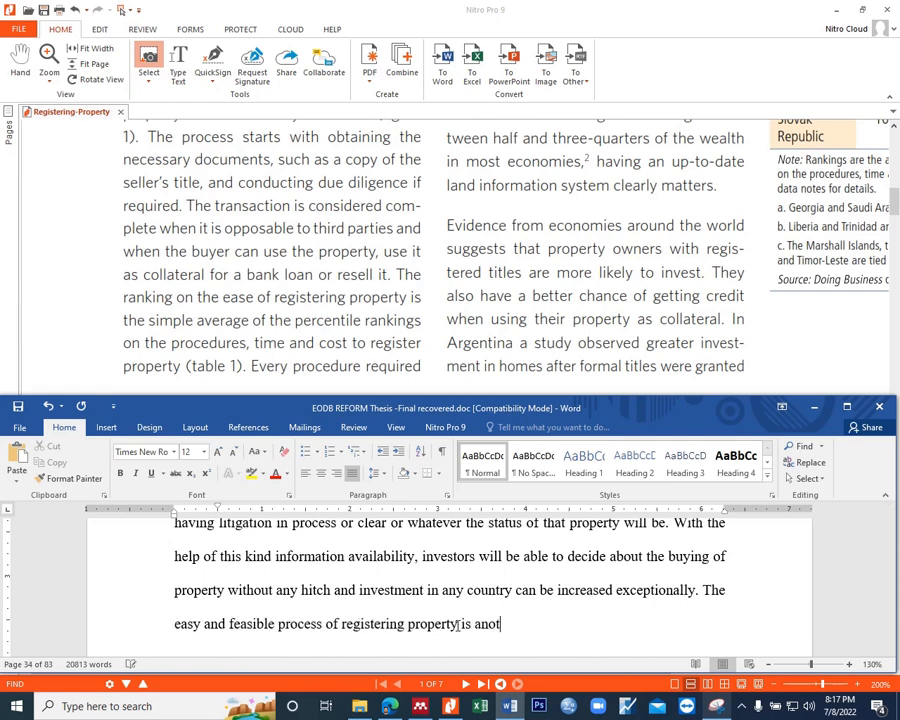
text(her way to in)
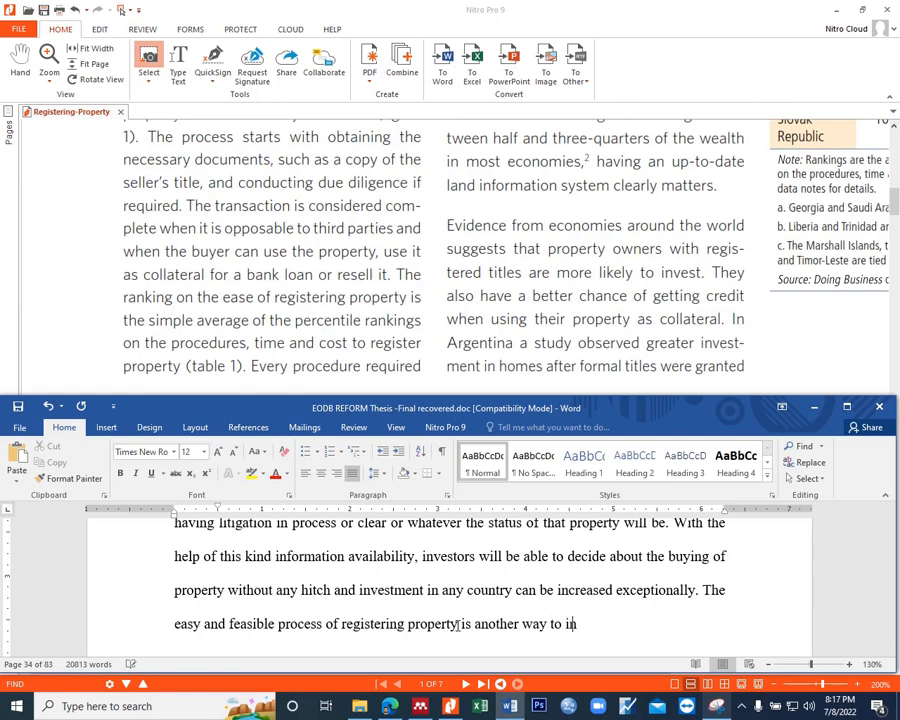
text(crease the investment op)
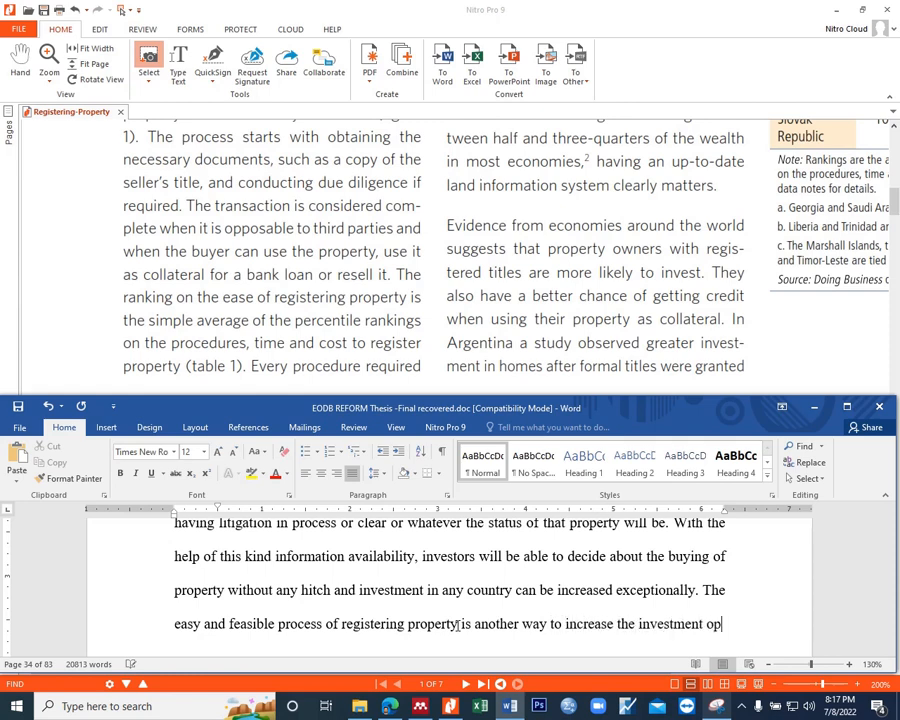
text(portun)
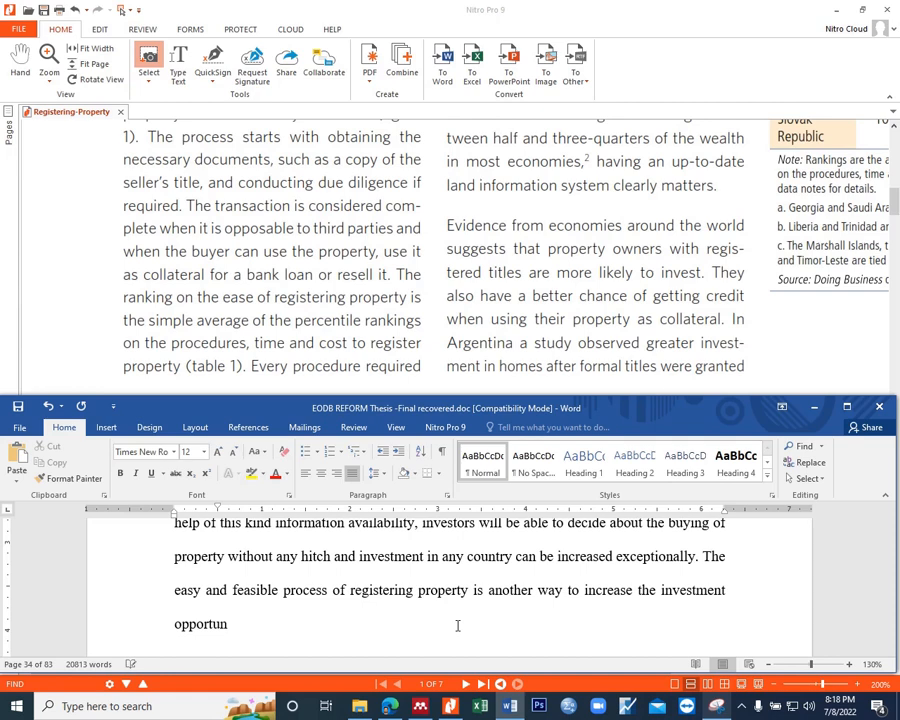
text(ities in any country . This process require)
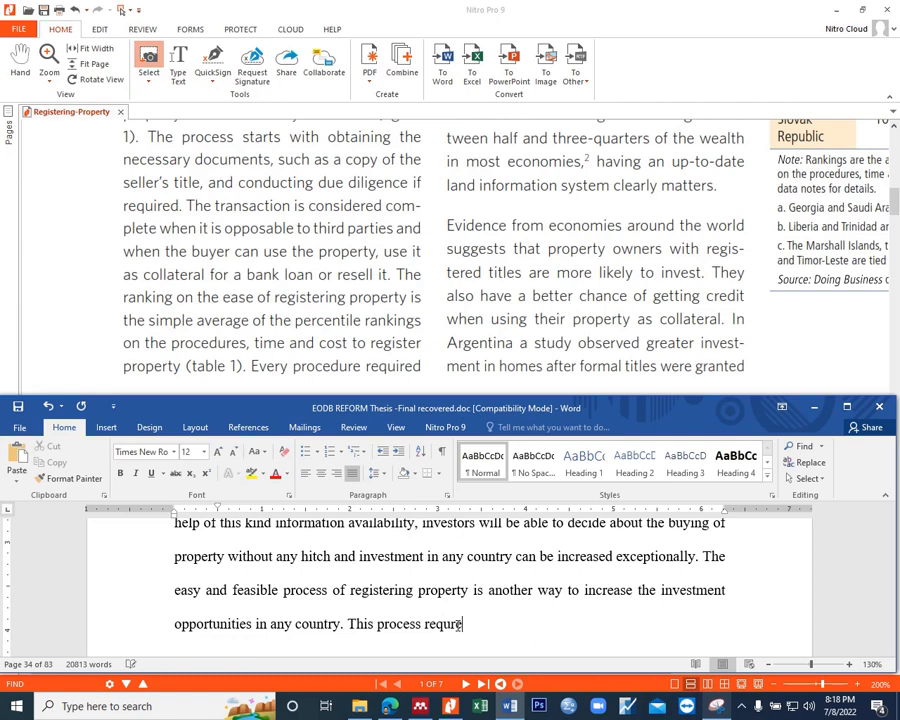
Step: Start a new sentence in the thesis paragraph with "This process requires step by step procedural ease", correcting the spelling of "procedural"
key(BackSpace)
key(BackSpace)
key(BackSpace)
text(ires step by step proc)
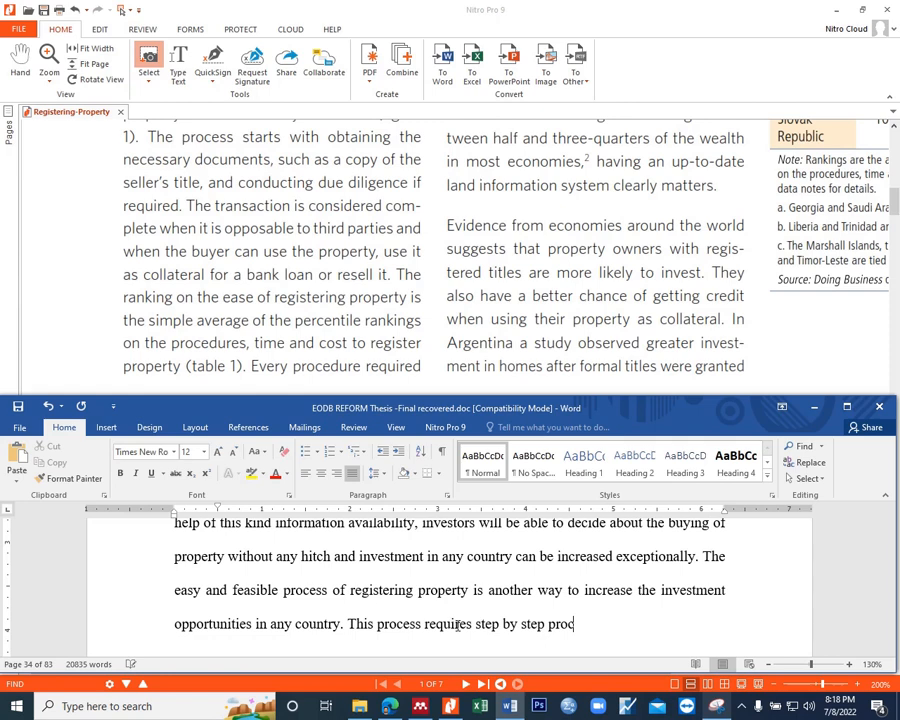
text(edureal ease)
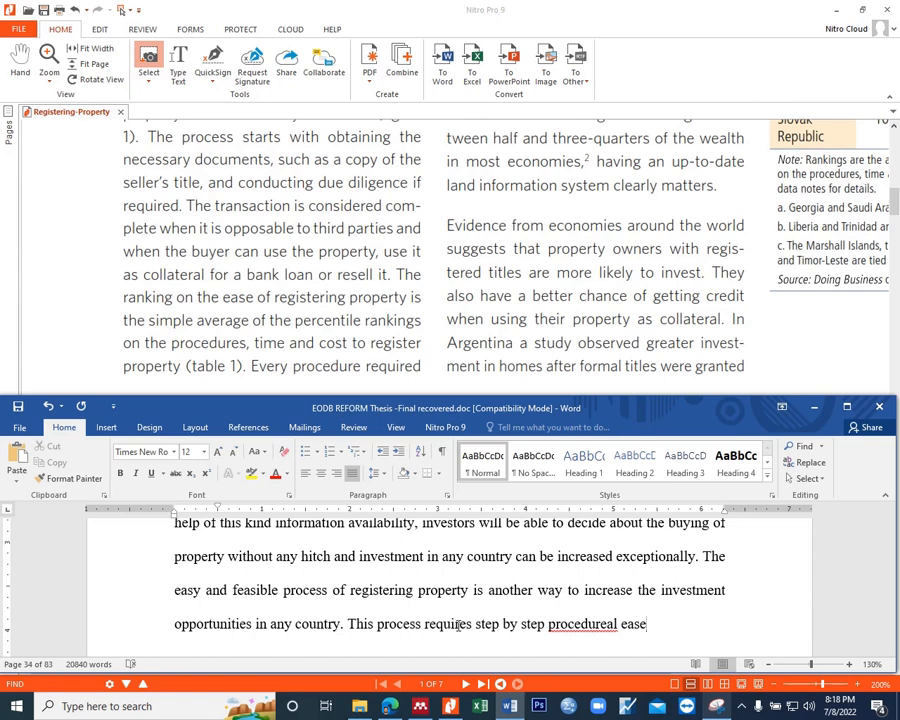
click(606, 624)
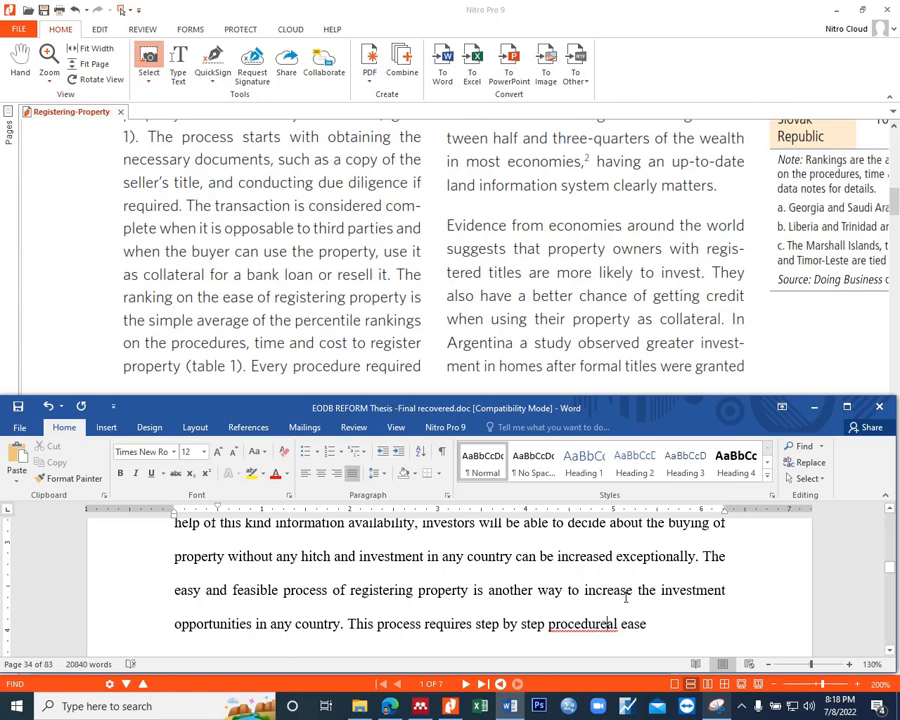
key(BackSpace)
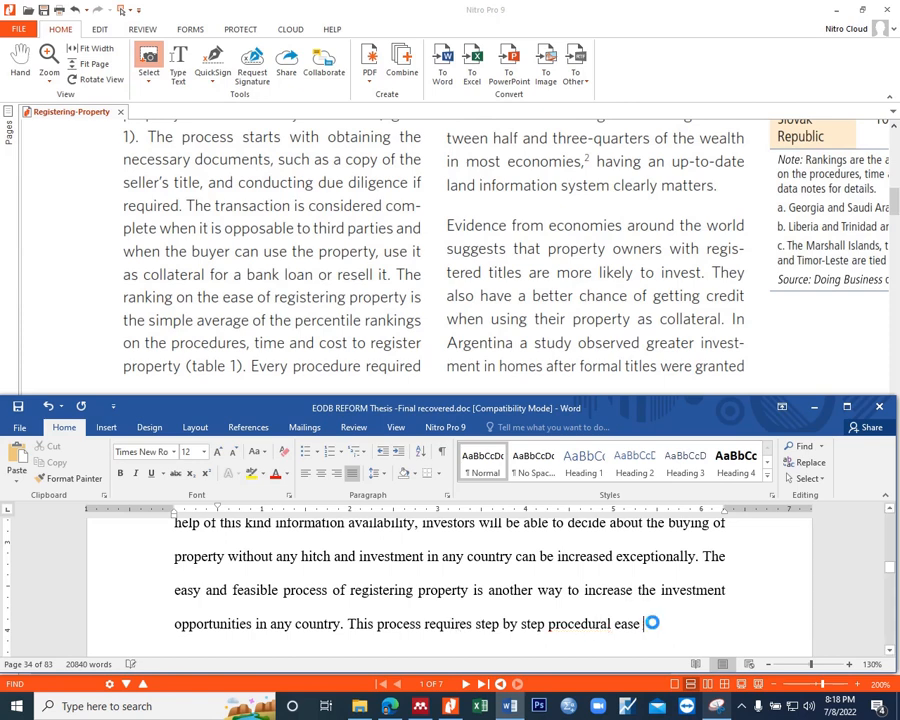
Step: Continue the sentence with "like collection of documents which are necessary for"
click(652, 623)
text(like)
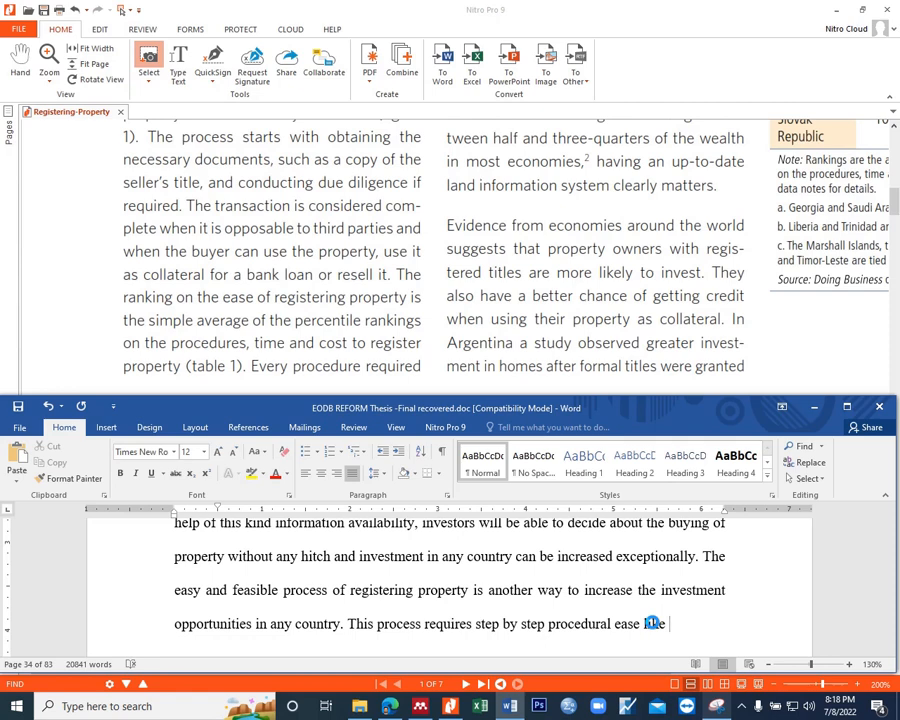
text(collection of di)
key(BackSpace)
text(ocu)
key(BackSpace)
key(BackSpace)
key(BackSpace)
key(BackSpace)
text(e)
key(BackSpace)
text(docuements)
key(BackSpace)
key(BackSpace)
key(BackSpace)
key(BackSpace)
key(BackSpace)
key(BackSpace)
key(BackSpace)
text(uments which are necessary for )
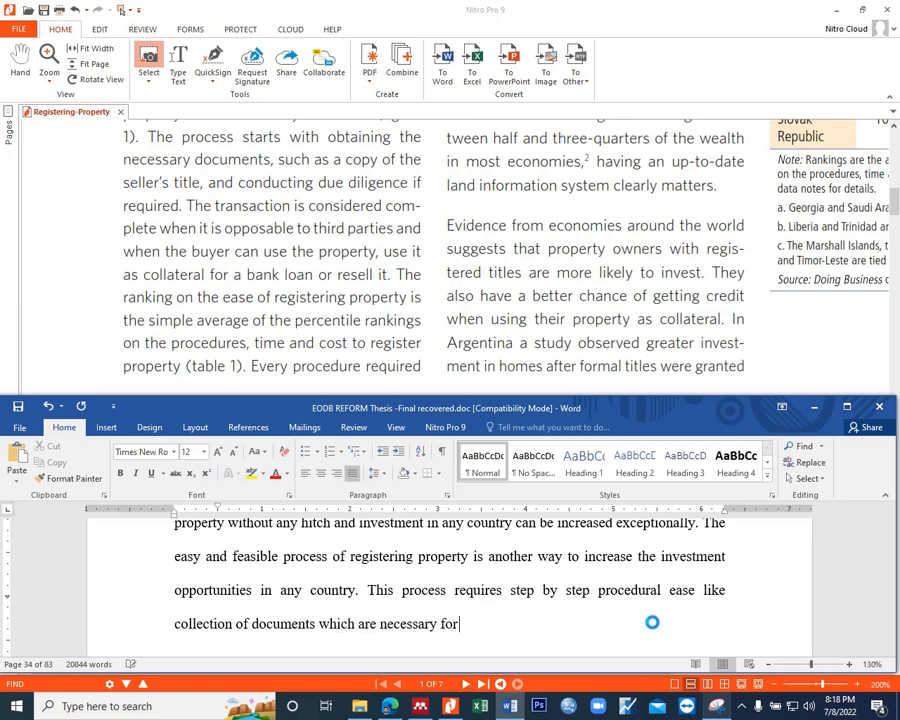
text(registeration of property)
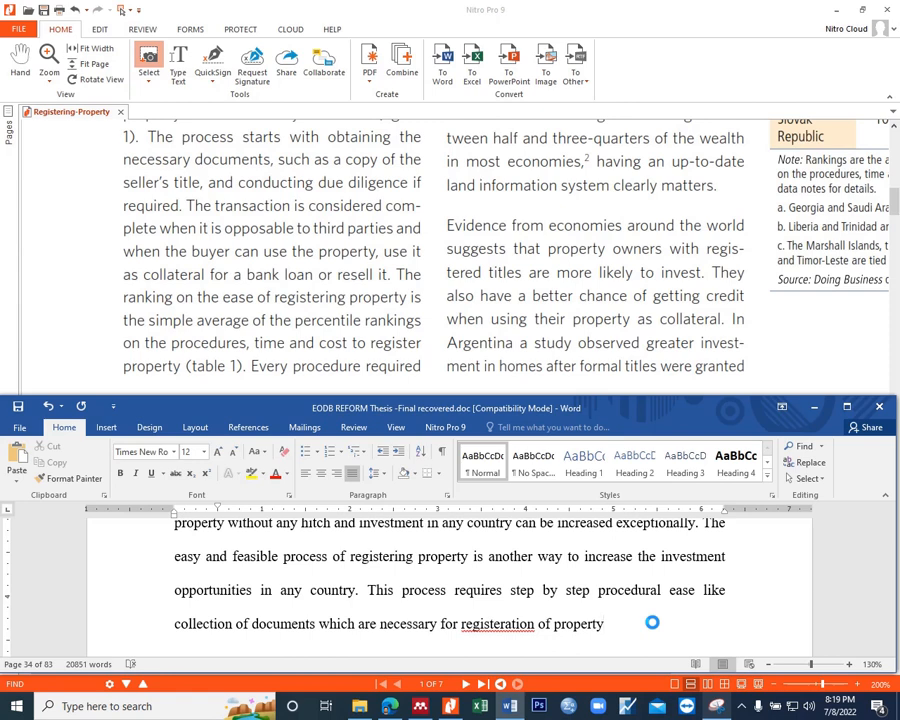
Step: Extend the sentence about necessary documents with the registration "of property likewise details about seller"
text(li)
text(kewise)
text(detail)
text(s about)
text( seller.)
key(BackSpace)
text(,)
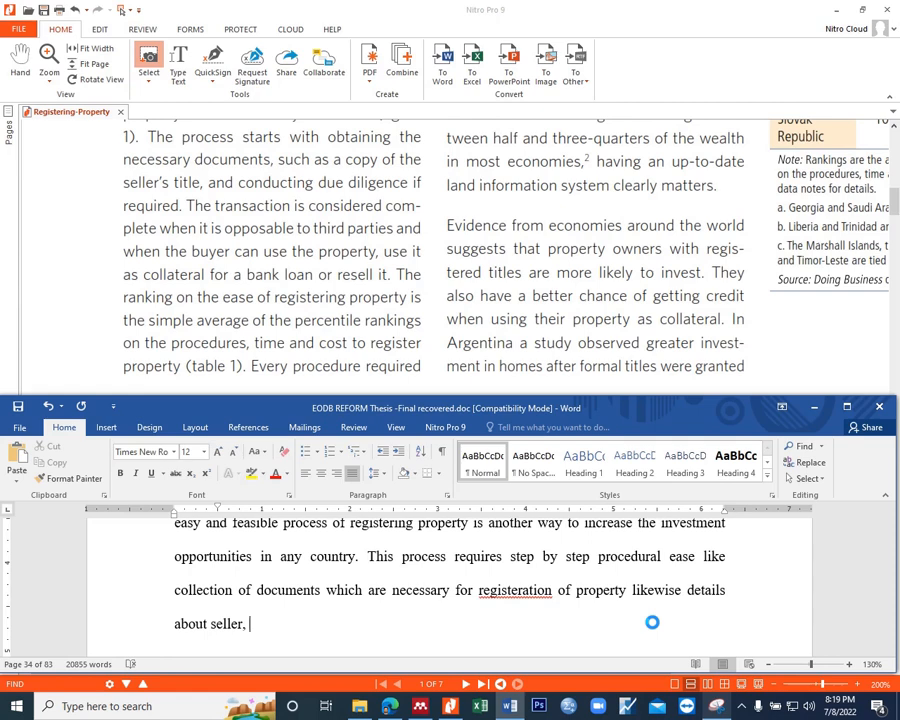
Step: Correct the misspelled word to "registration" and end the sentence with "and property related documents."
right_click(530, 590)
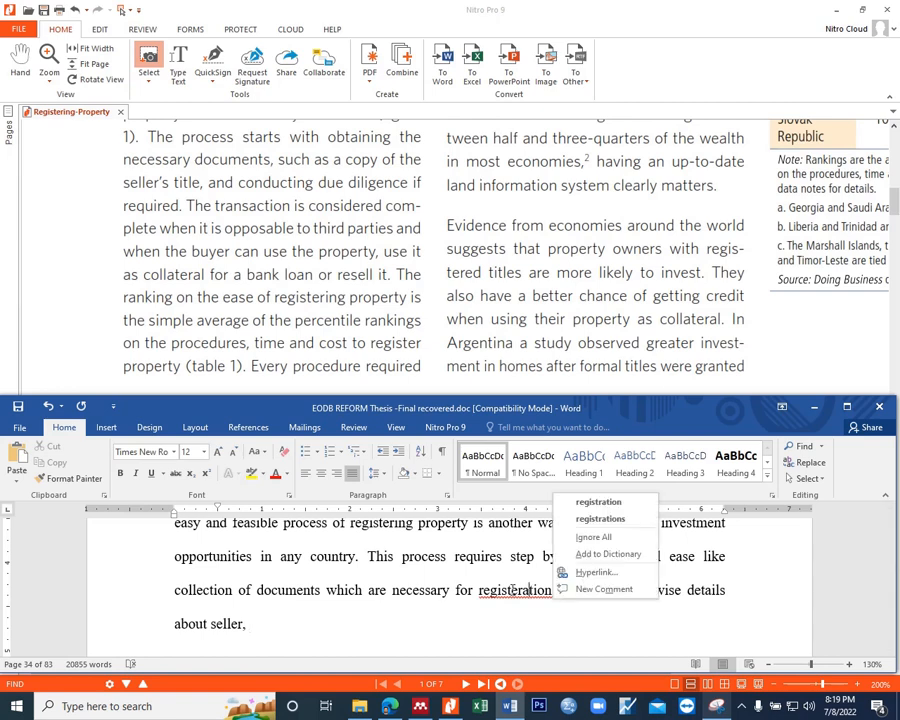
click(598, 503)
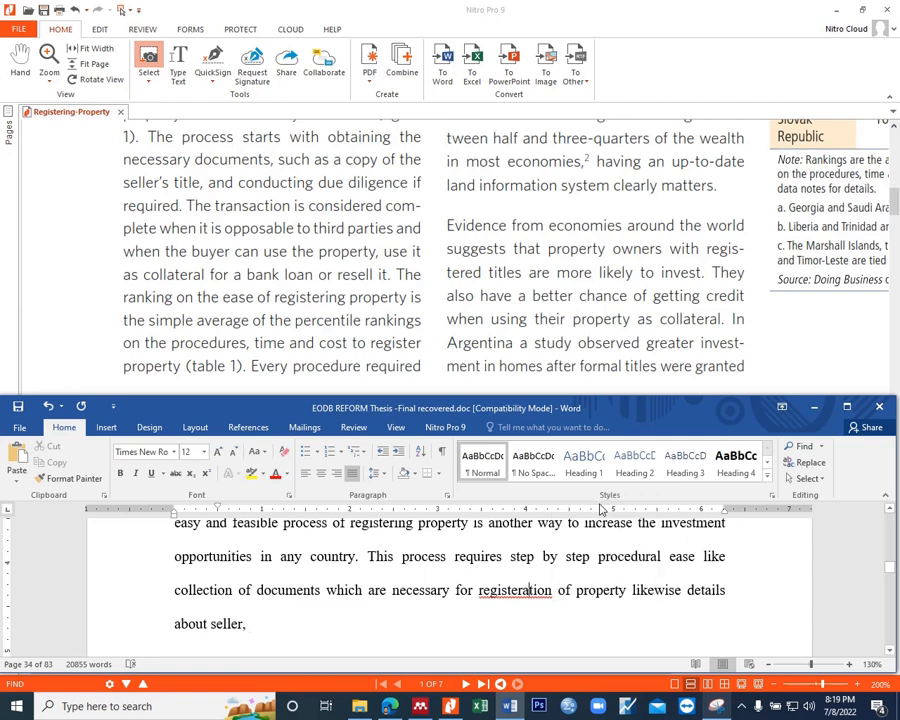
click(258, 622)
key(BackSpace)
key(BackSpace)
text(a)
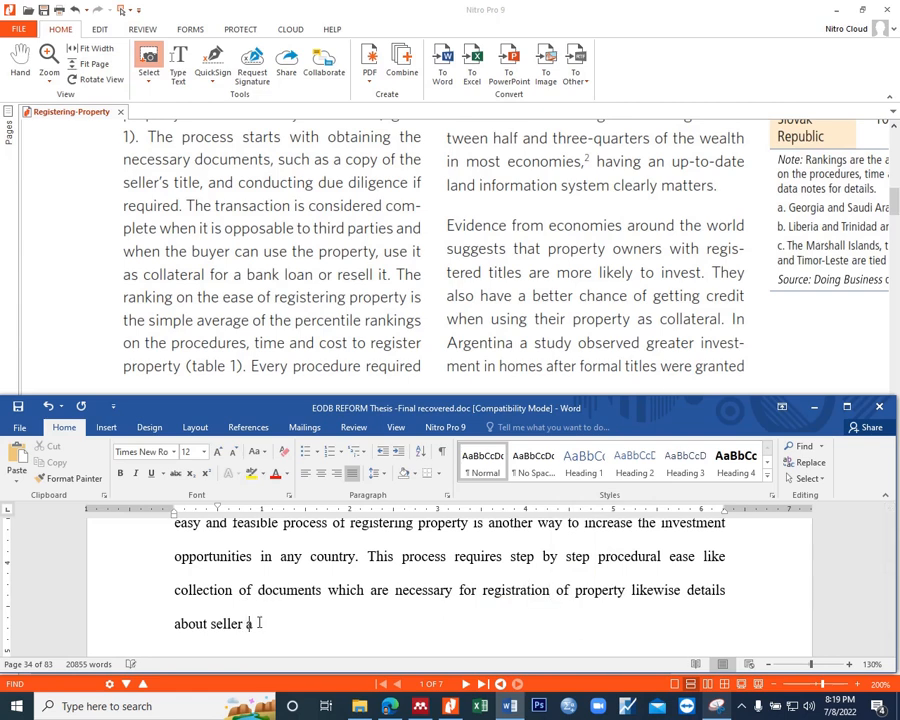
text(nd property related)
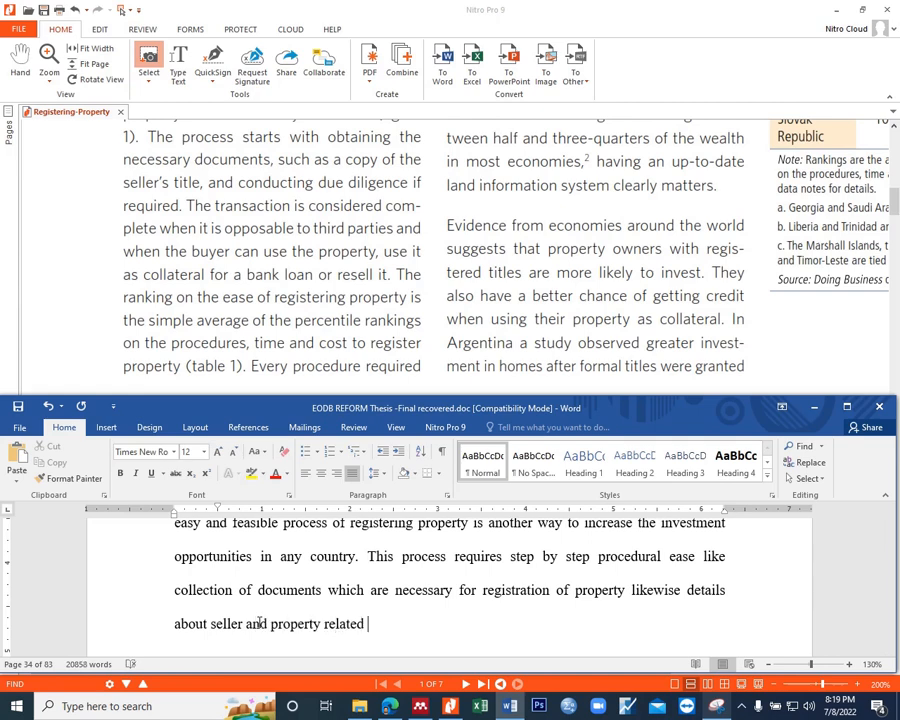
text( documents)
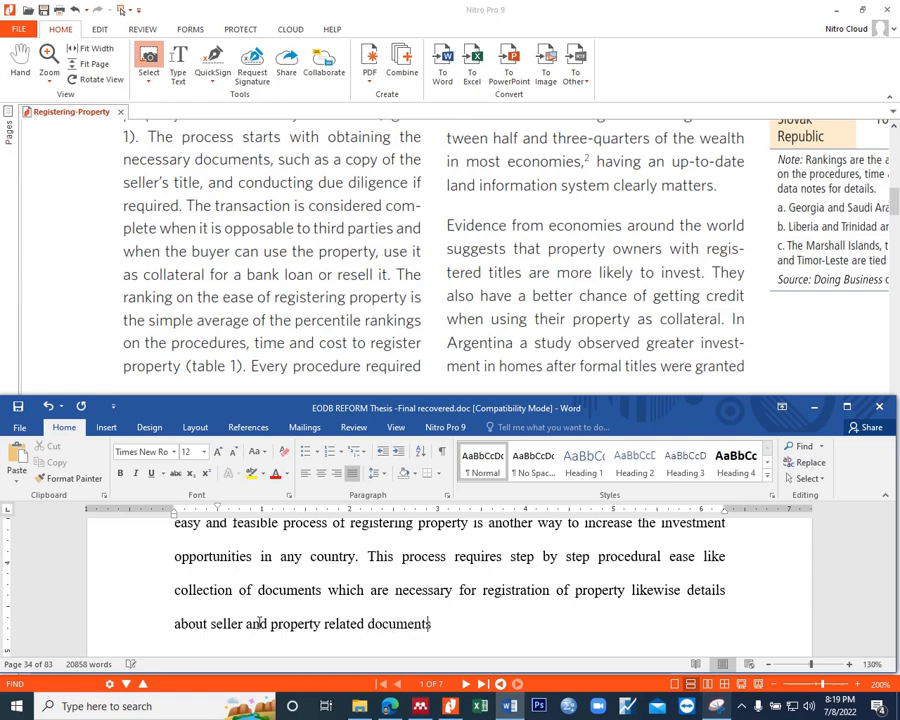
text(. basic)
Step: Begin the next sentence with "Basically international investor"
text(y w)
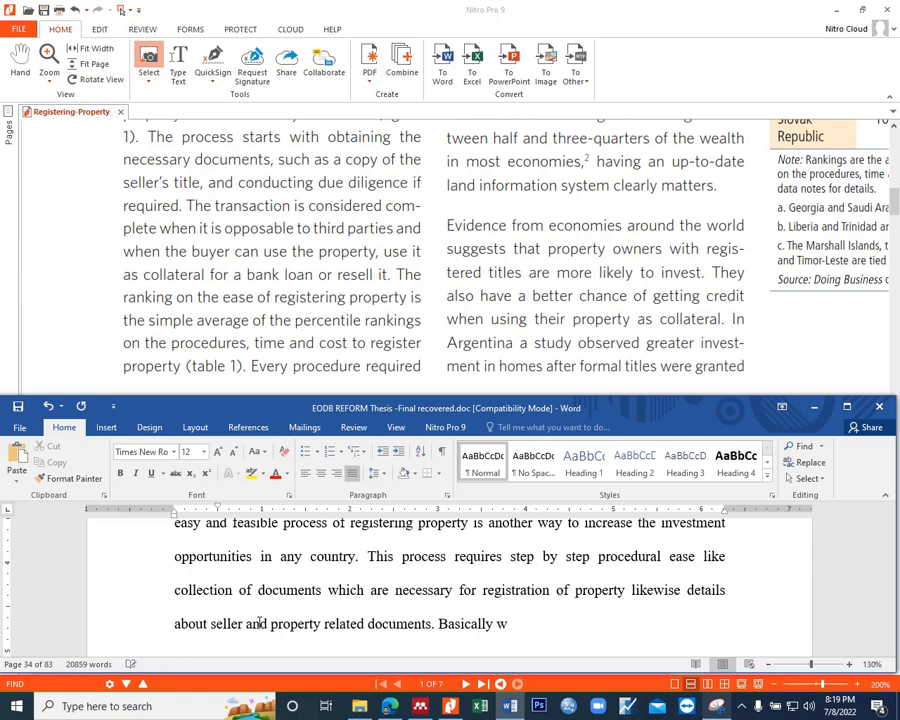
key(BackSpace)
text(international inves)
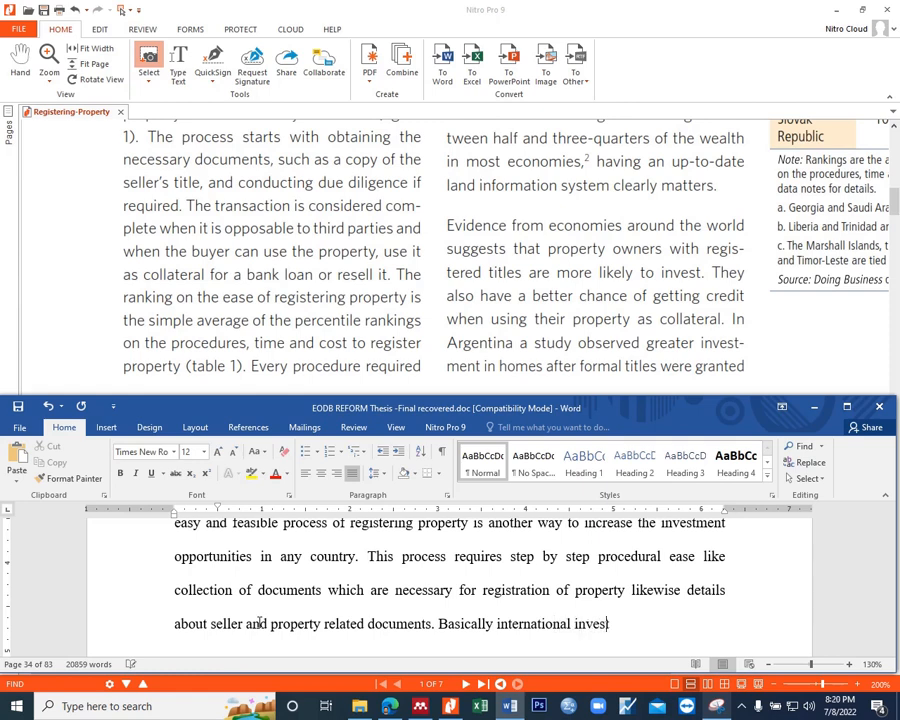
text(tor can )
text(se tha)
Step: Continue the sentence on international investors with "can use the purchased property as a collateral"
key(BackSpace)
key(BackSpace)
key(BackSpace)
key(BackSpace)
key(BackSpace)
key(BackSpace)
text(use the pu)
text(rchace)
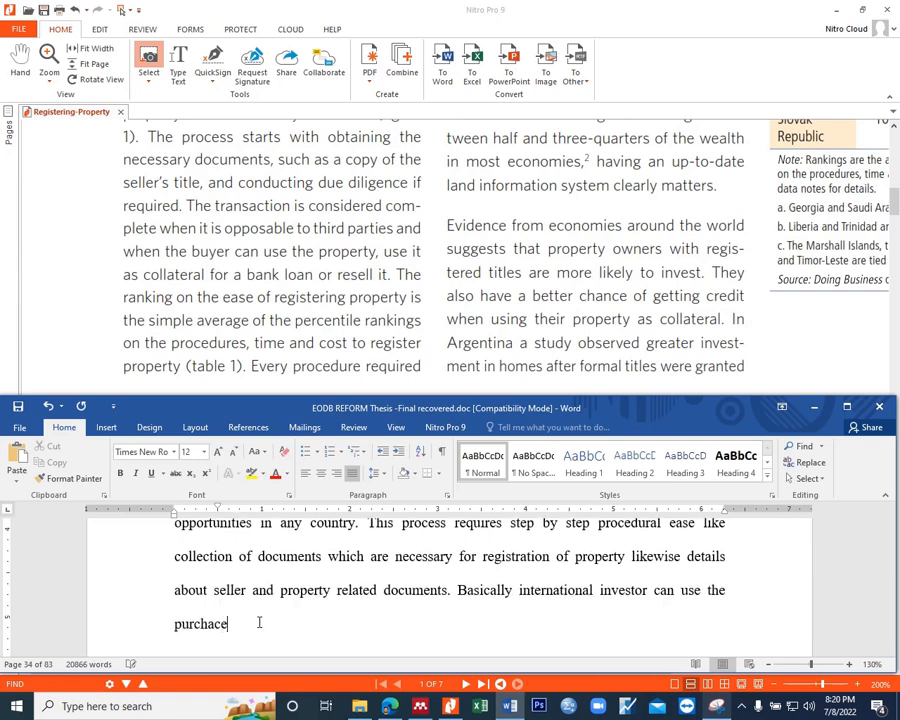
key(BackSpace)
text(ed property as a collato)
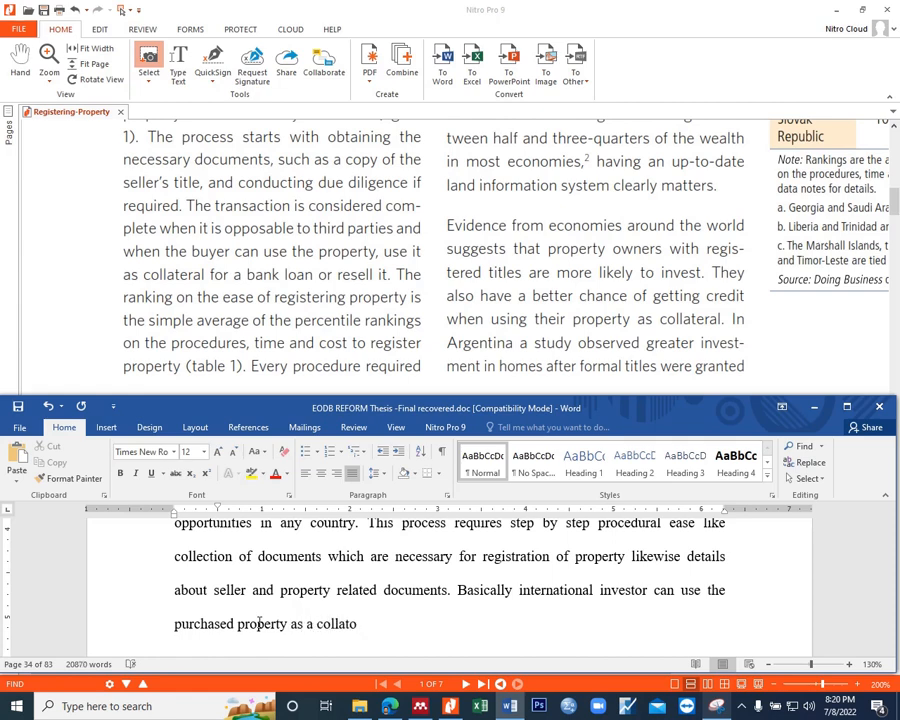
key(BackSpace)
text(eral or can earn a hand)
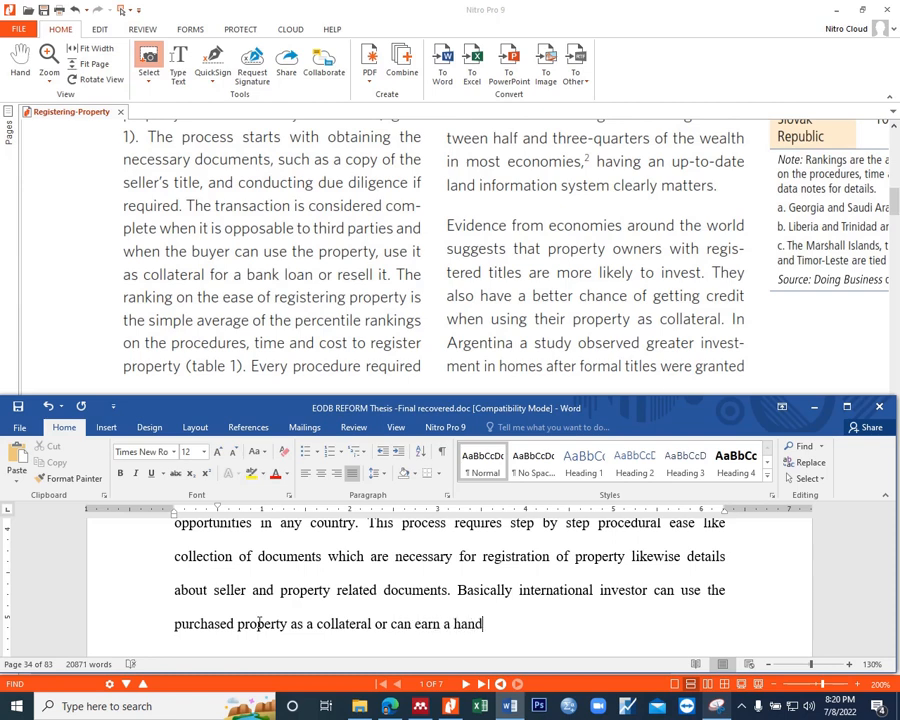
text(some income )
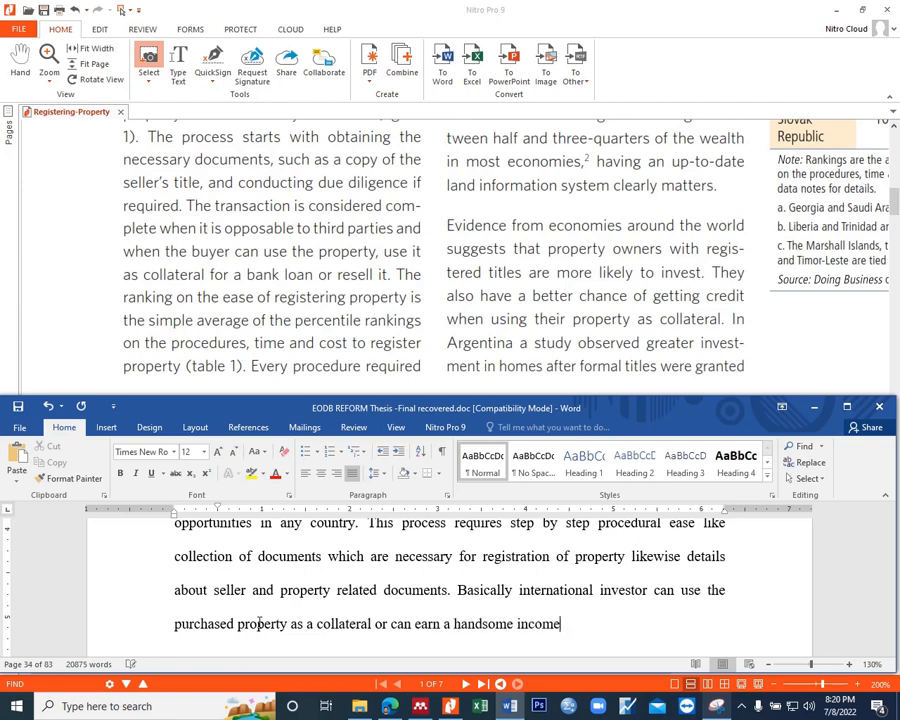
text(after keep thea)
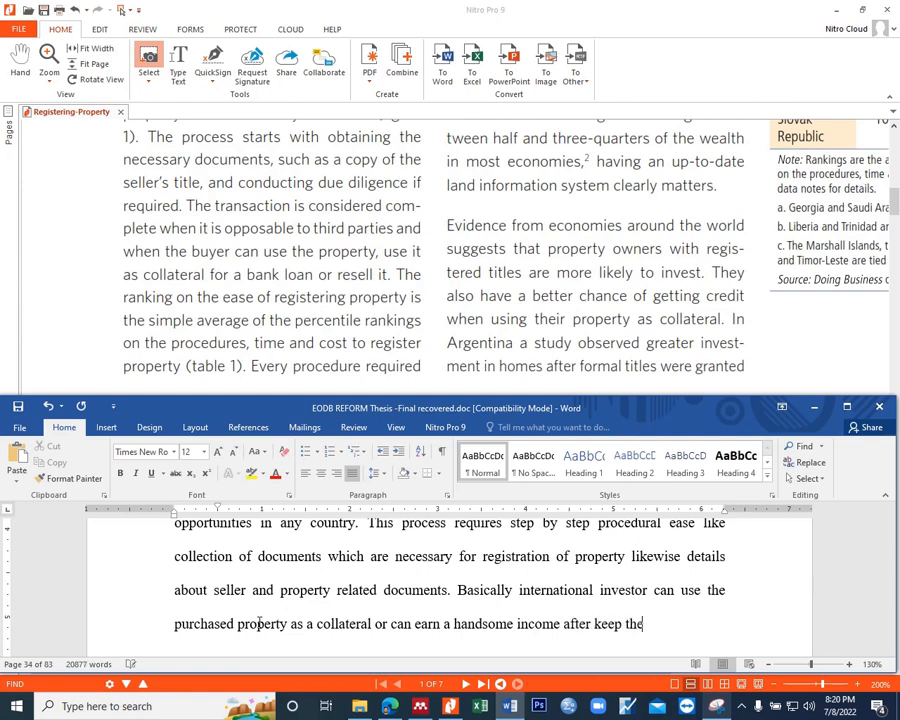
Step: End the sentence with "after keep that property in possession for some time and then sell it.", correcting the spelling of "possession"
key(BackSpace)
key(BackSpace)
text(at property in)
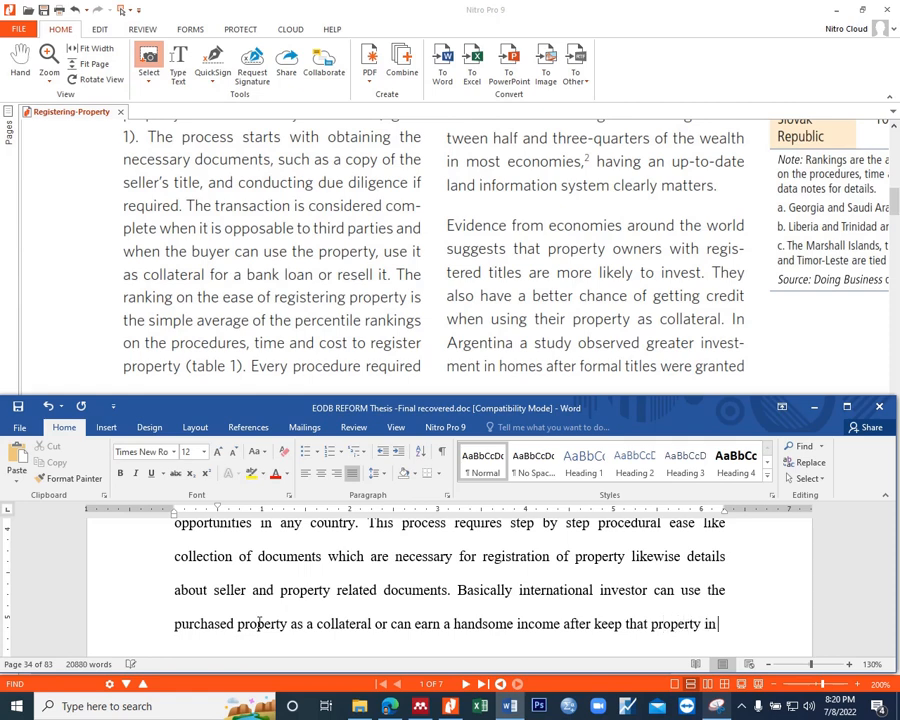
text( possision fo)
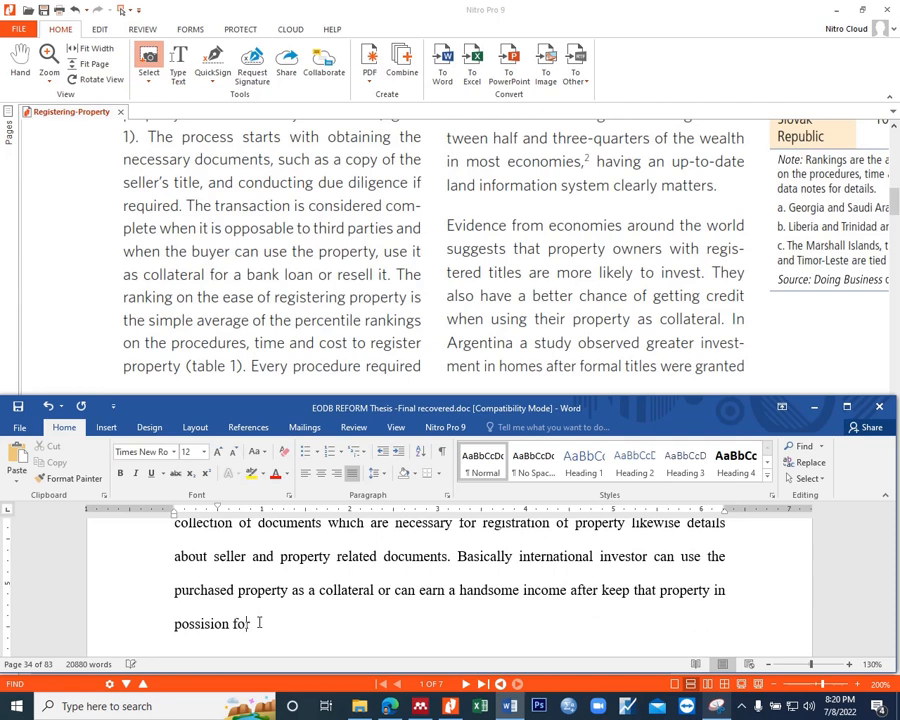
text(r some time and the)
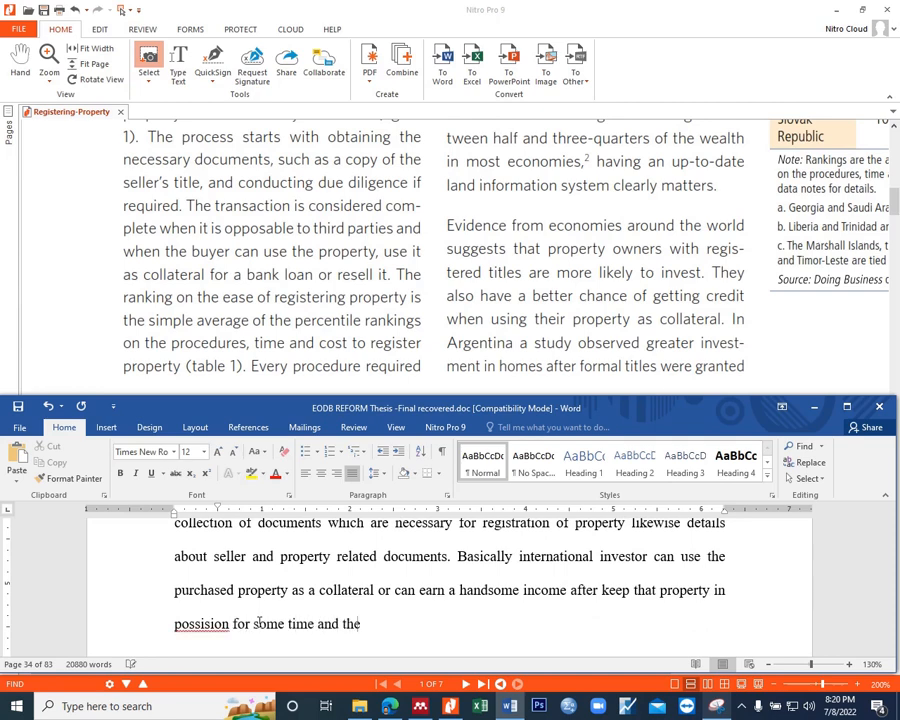
text(n sell it.)
right_click(195, 622)
click(262, 516)
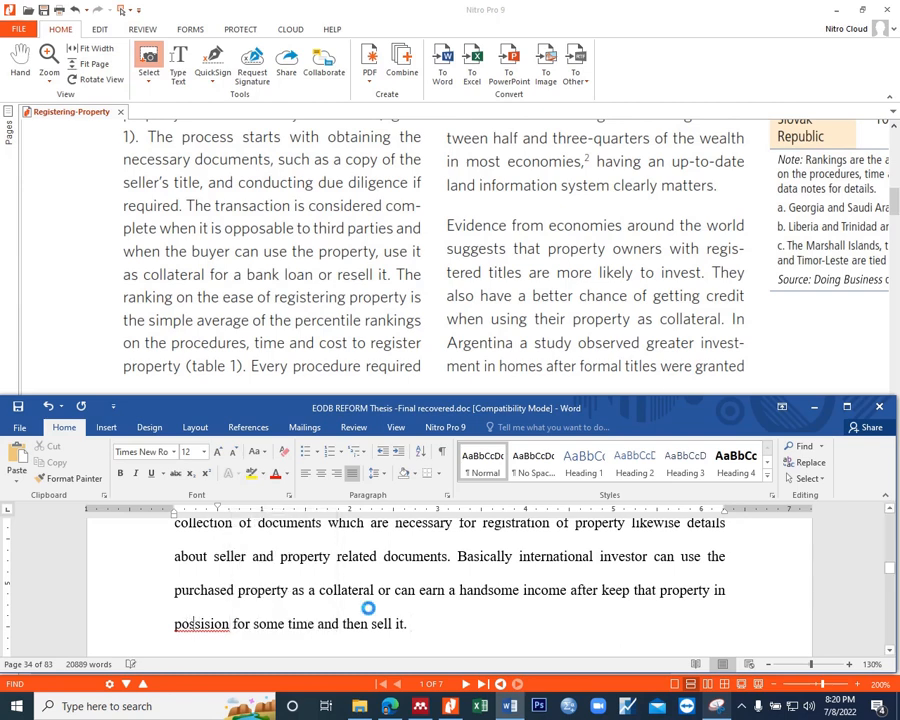
click(443, 624)
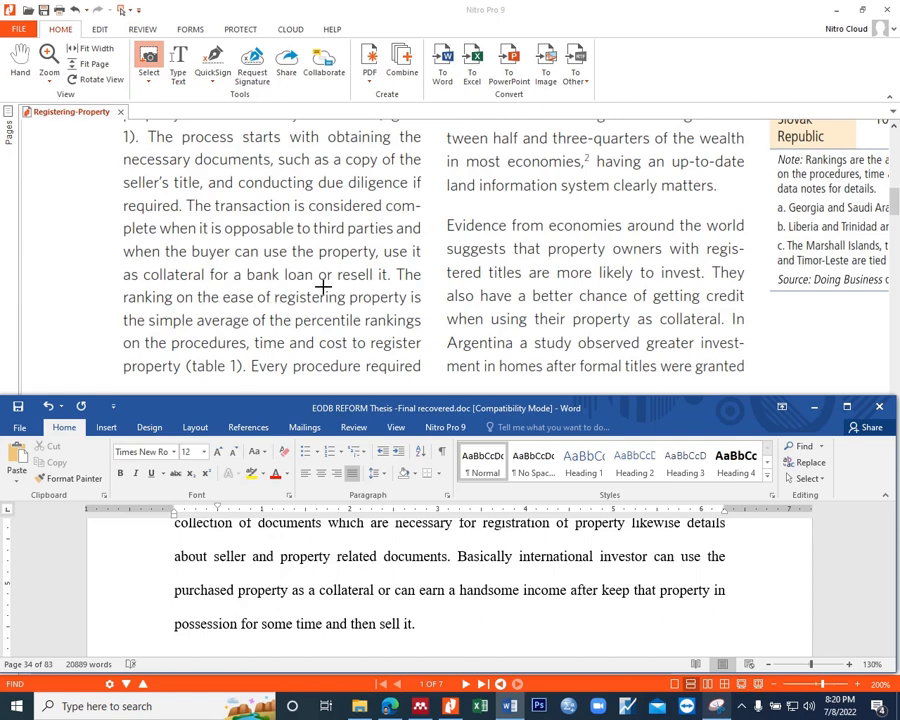
Step: Read on in the Registering-Property PDF past the passages on ranking and registered titles
scroll(324, 286, down, 1)
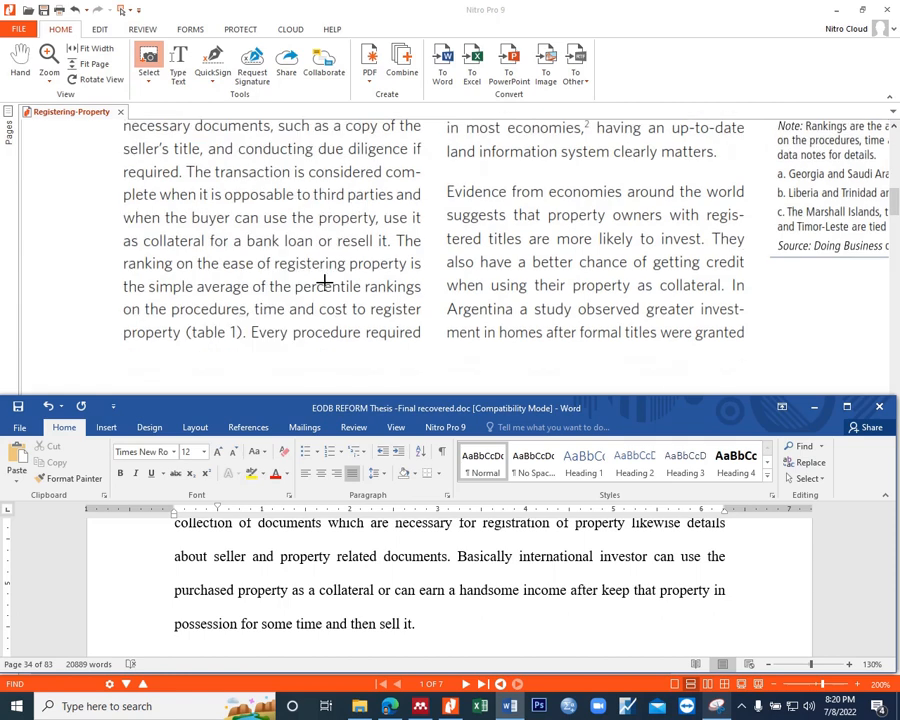
scroll(324, 282, down, 1)
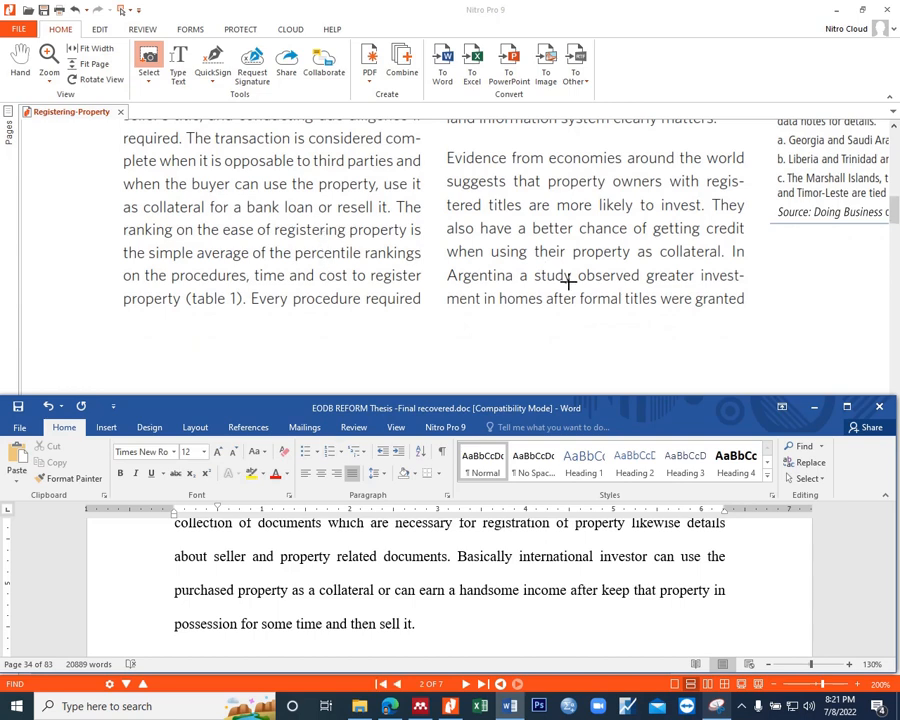
scroll(568, 282, down, 2)
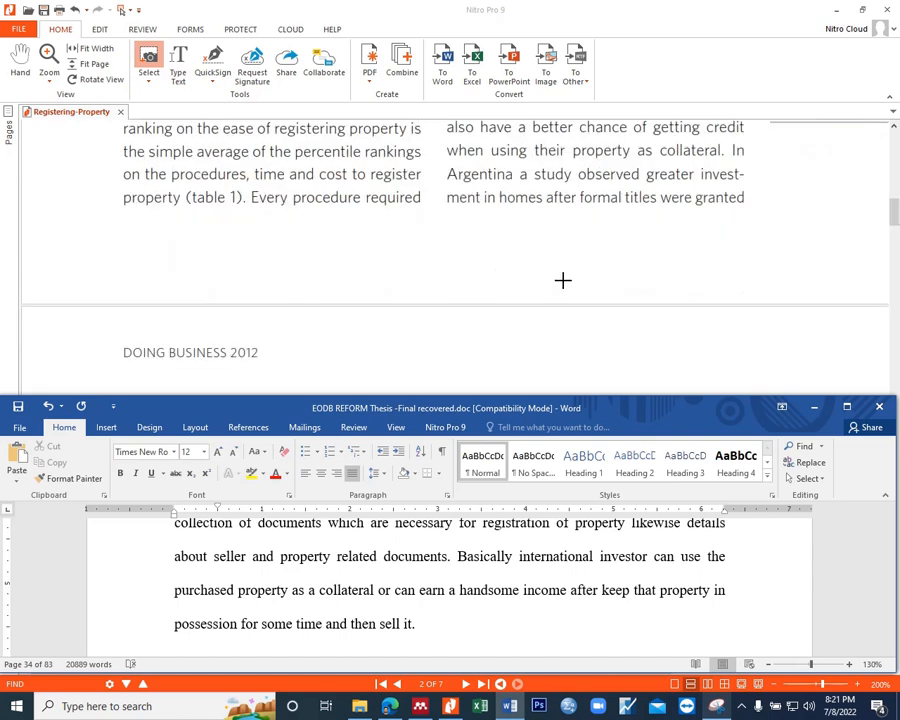
Step: Maximize the thesis window to review the paragraph before section 2.4.5, and close the Registering-Property PDF window
click(847, 406)
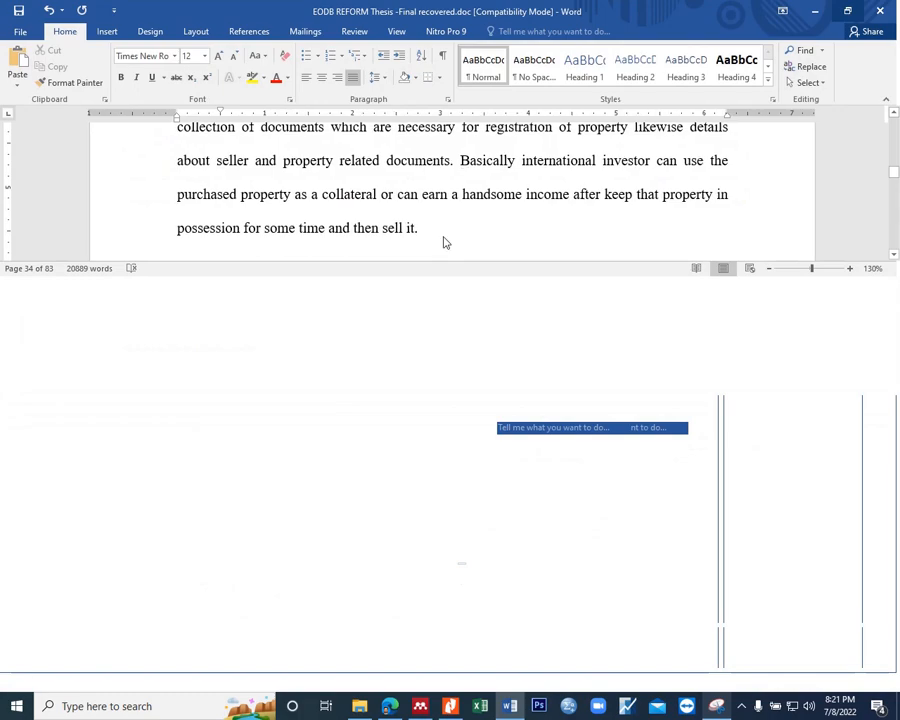
scroll(371, 248, up, 4)
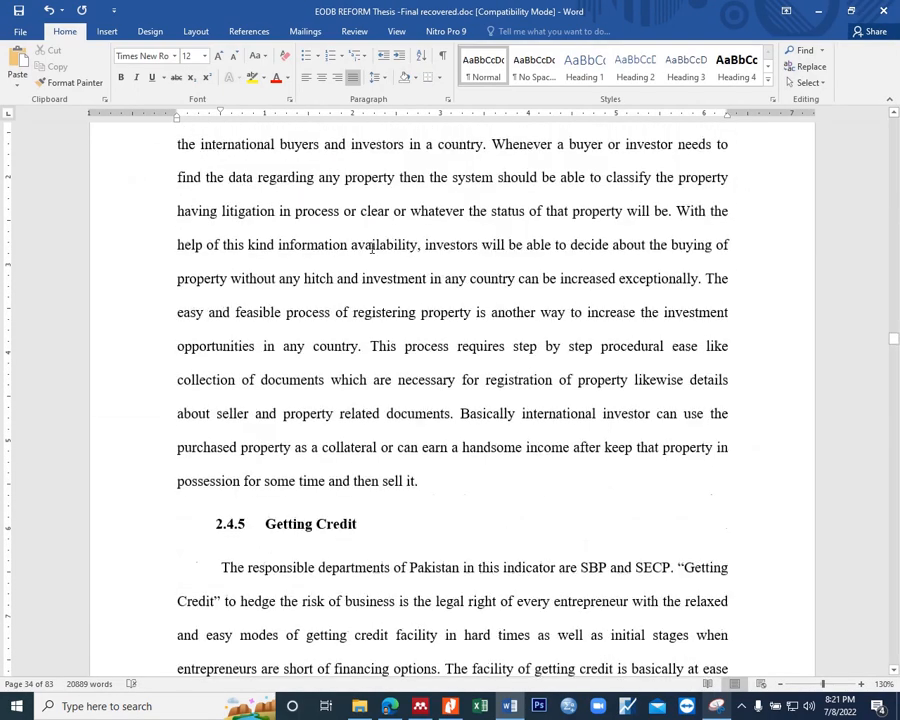
scroll(371, 248, down, 3)
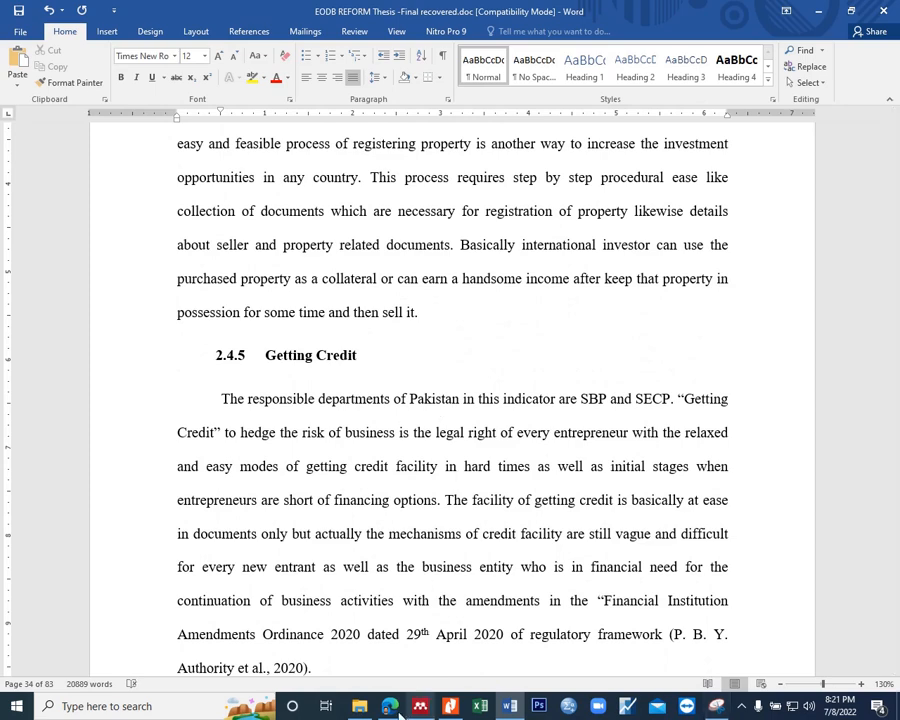
key(alt+Tab)
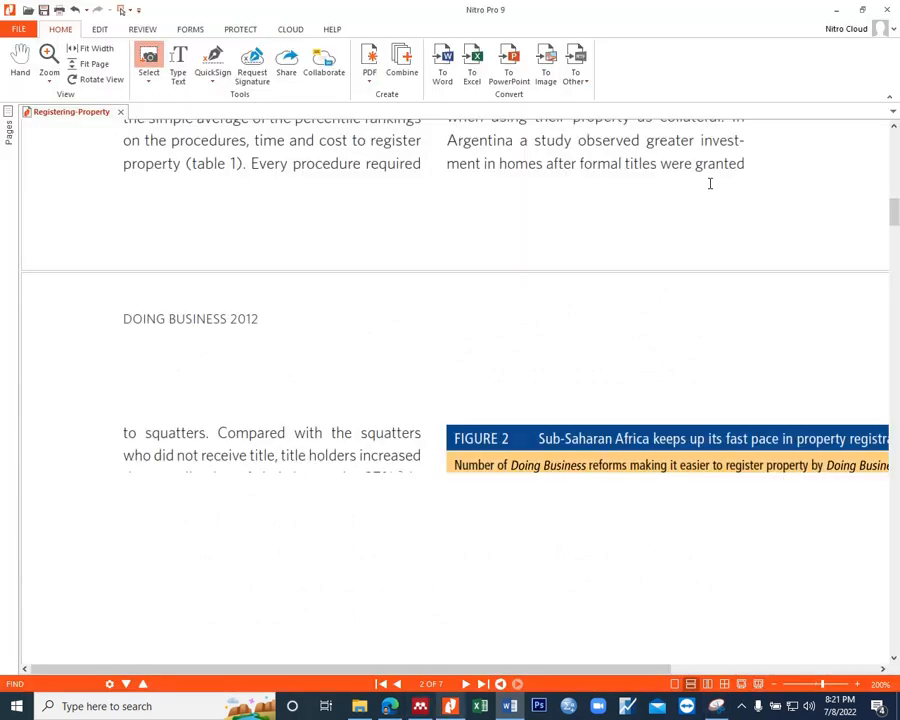
click(885, 9)
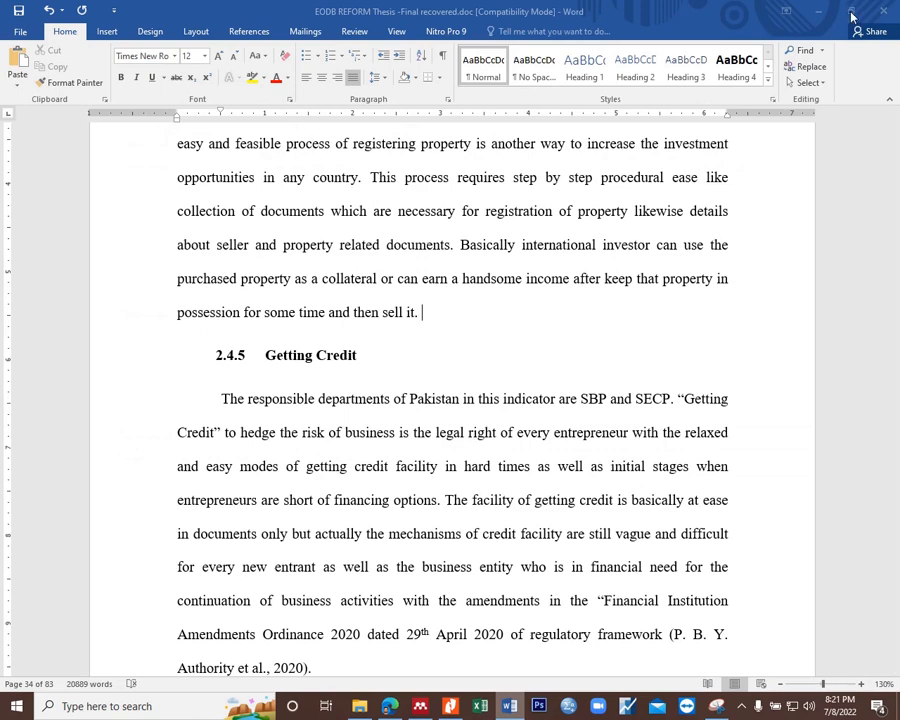
Step: Restore the thesis window to its smaller size and bring the Registering-Property PDF to the front
click(851, 14)
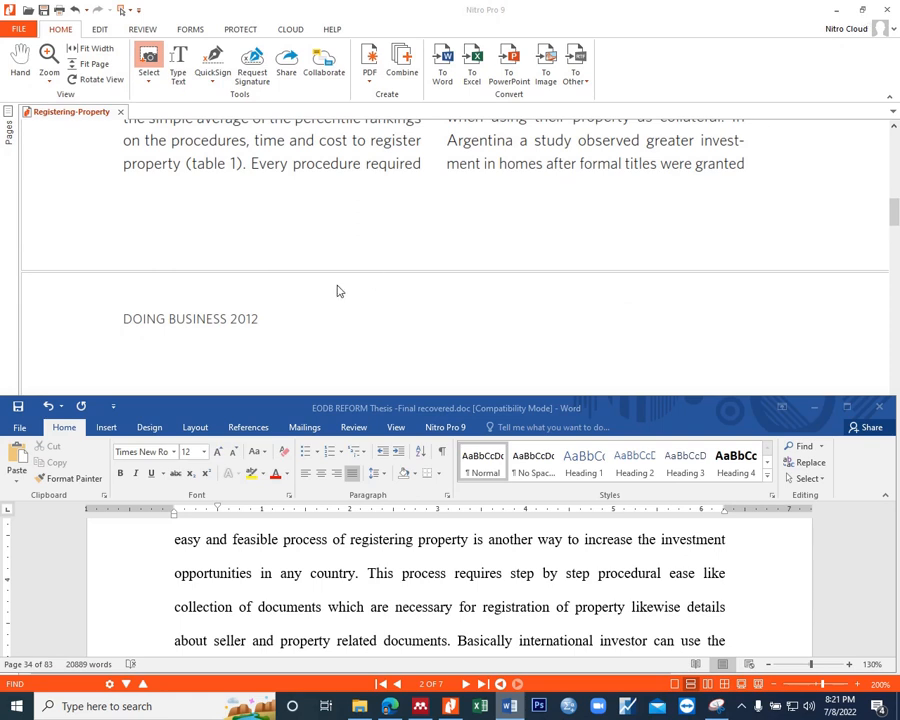
click(470, 217)
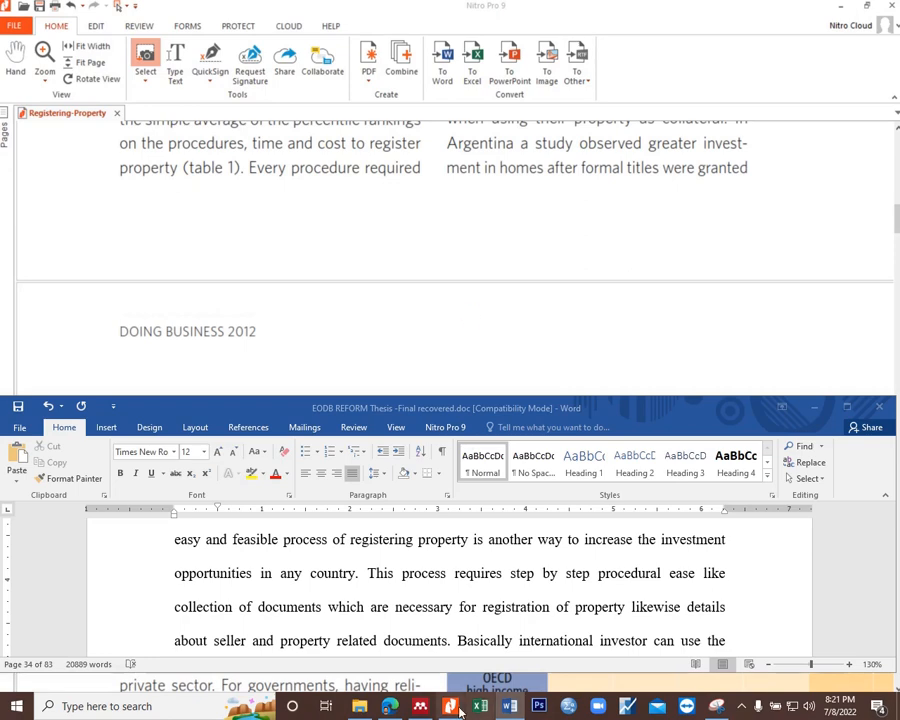
mouse_move(455, 708)
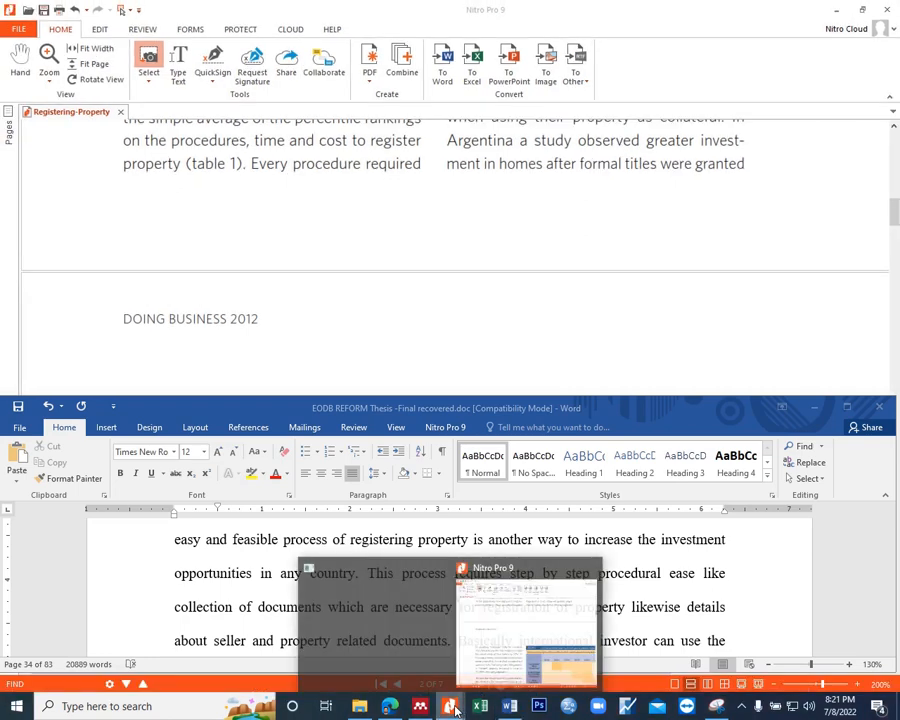
click(526, 572)
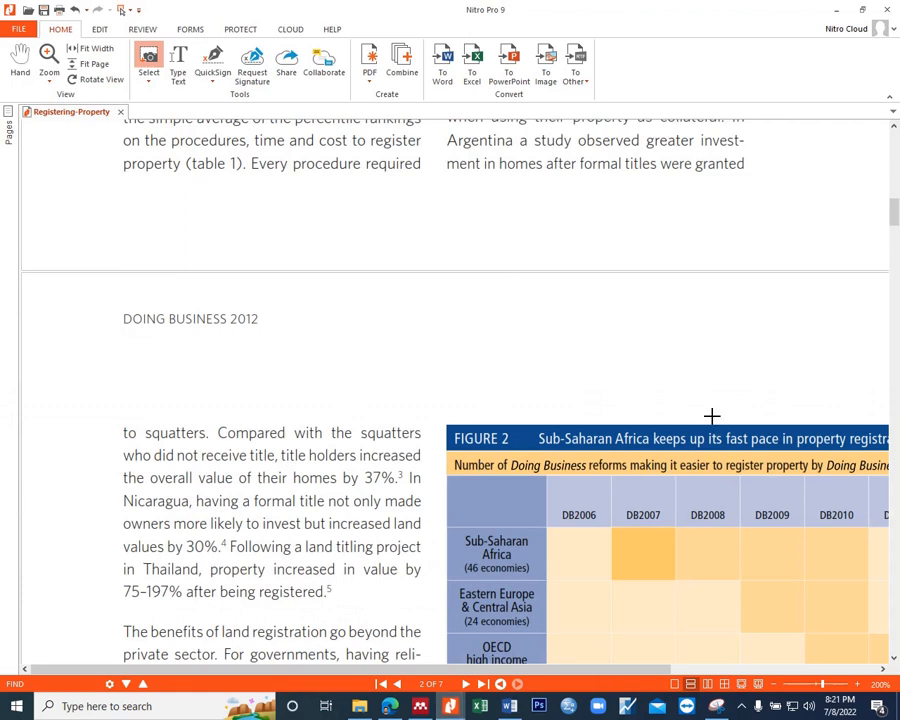
Step: Switch the PDF's selection tool from Snapshot to Select Text/Graphic
click(894, 658)
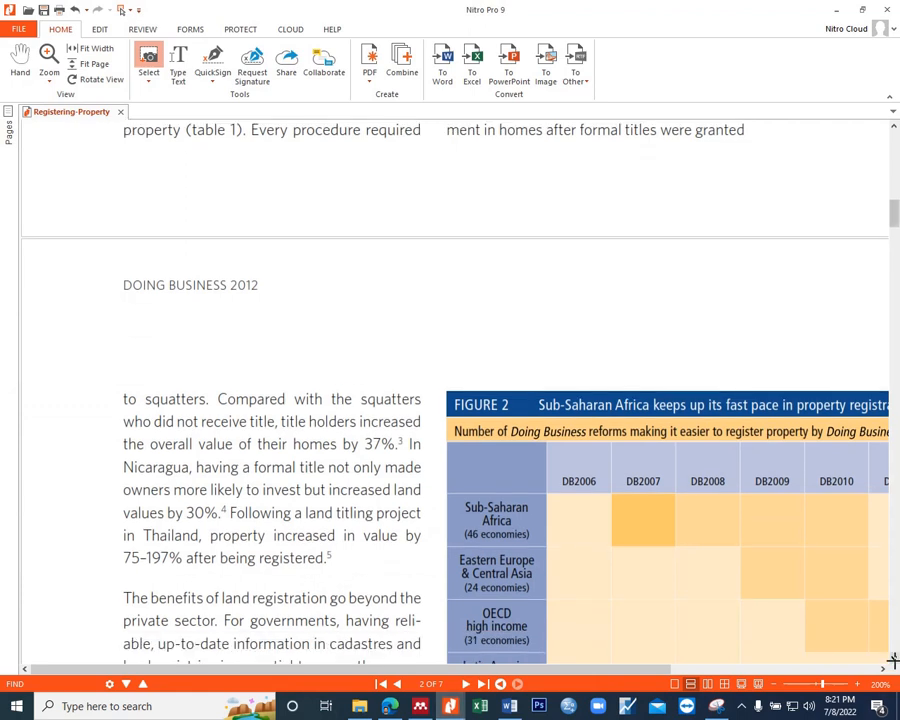
click(894, 658)
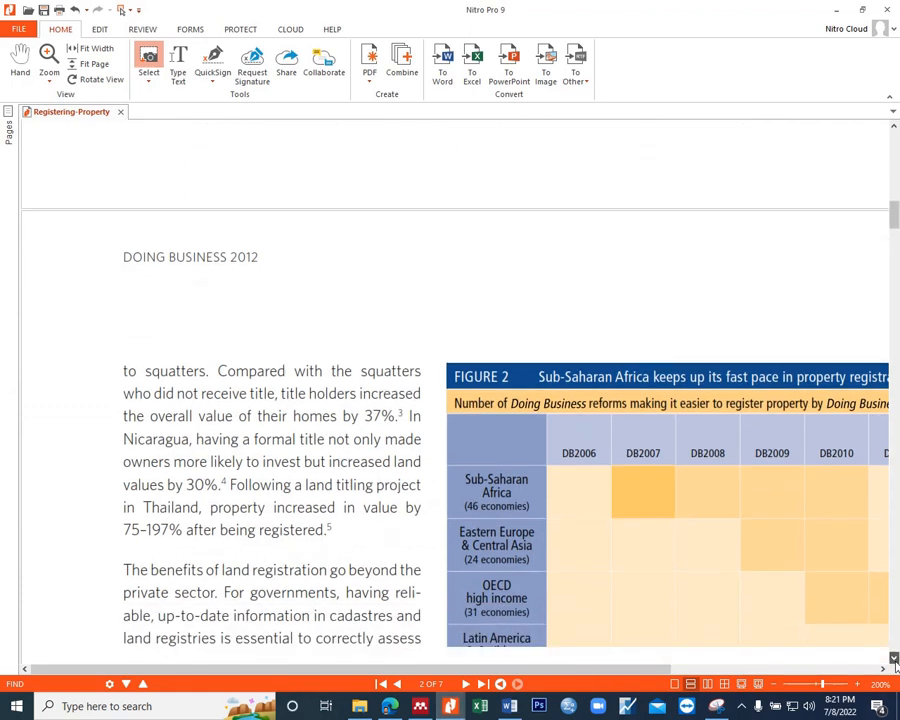
click(149, 81)
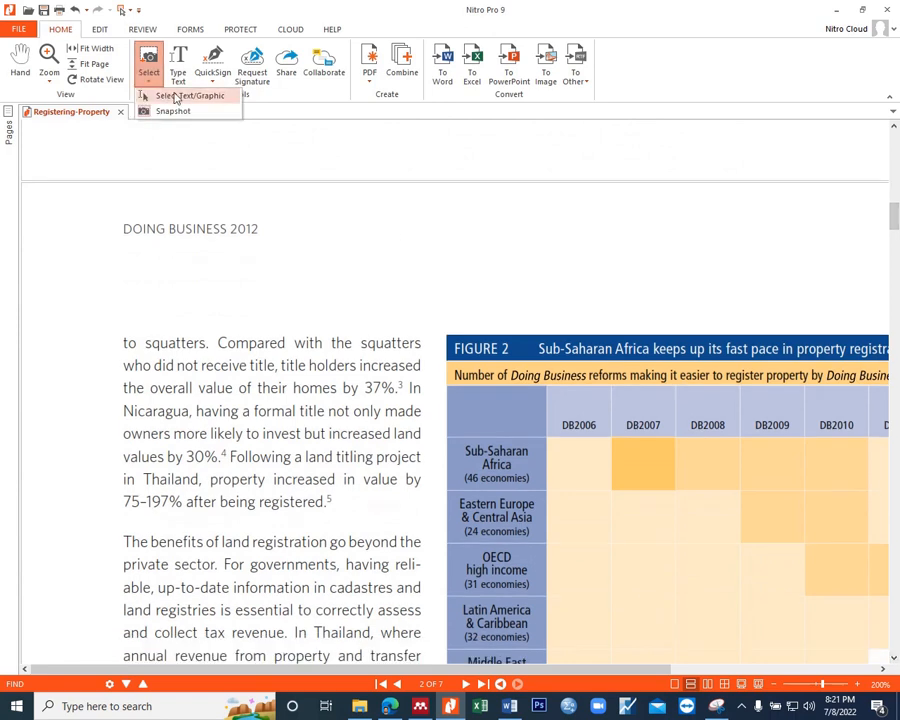
click(570, 162)
Step: Read page 2 of the Registering-Property PDF on the benefits of land registration beyond the private sector
click(893, 658)
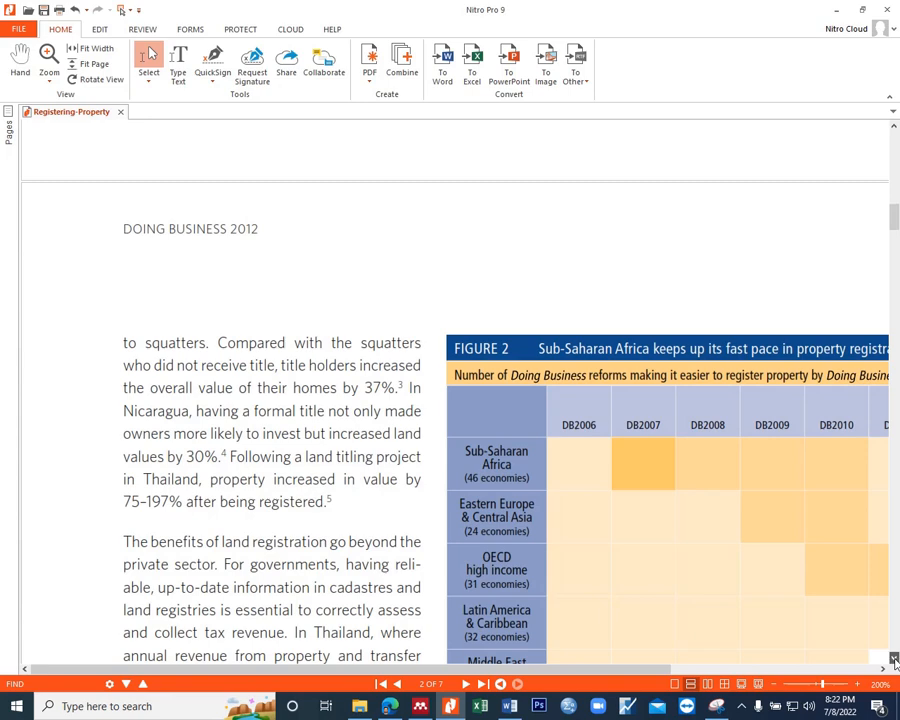
click(894, 661)
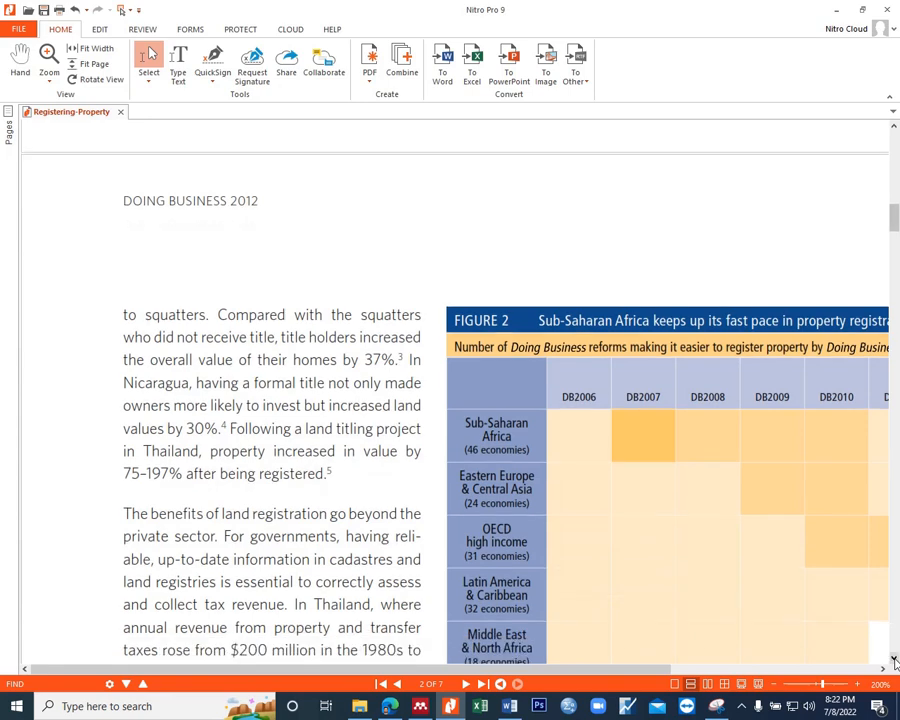
click(894, 661)
click(894, 661)
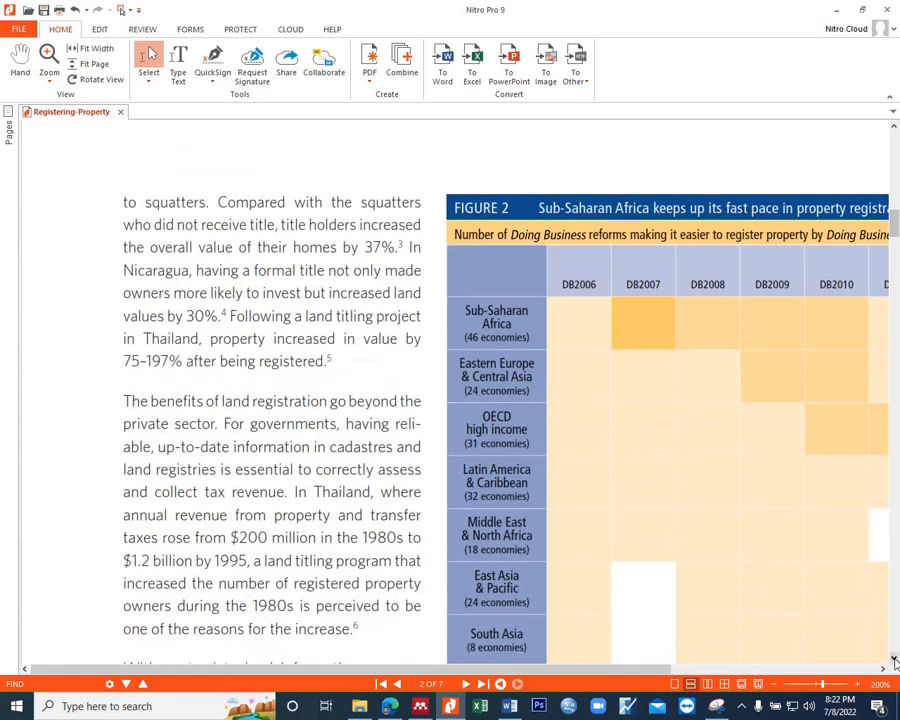
click(894, 661)
click(894, 661)
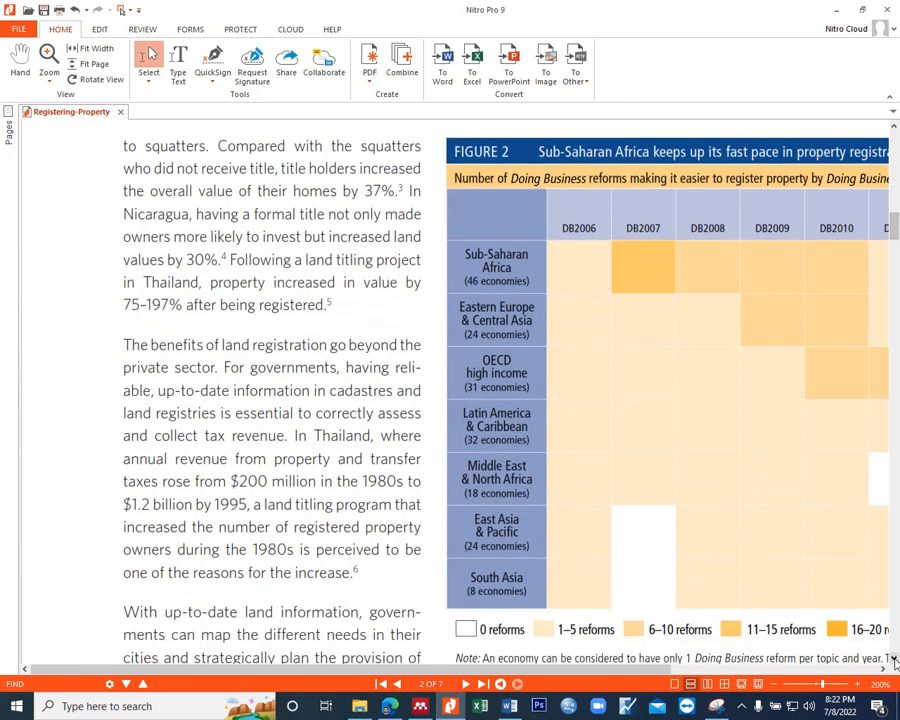
click(894, 661)
click(894, 661)
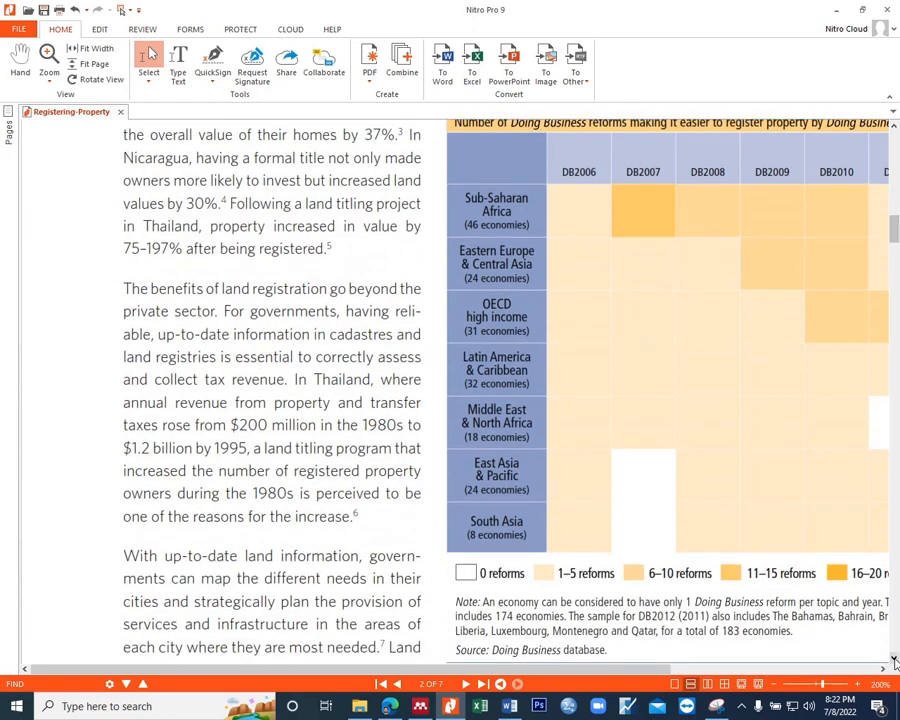
click(894, 661)
click(894, 661)
click(894, 661)
click(894, 661)
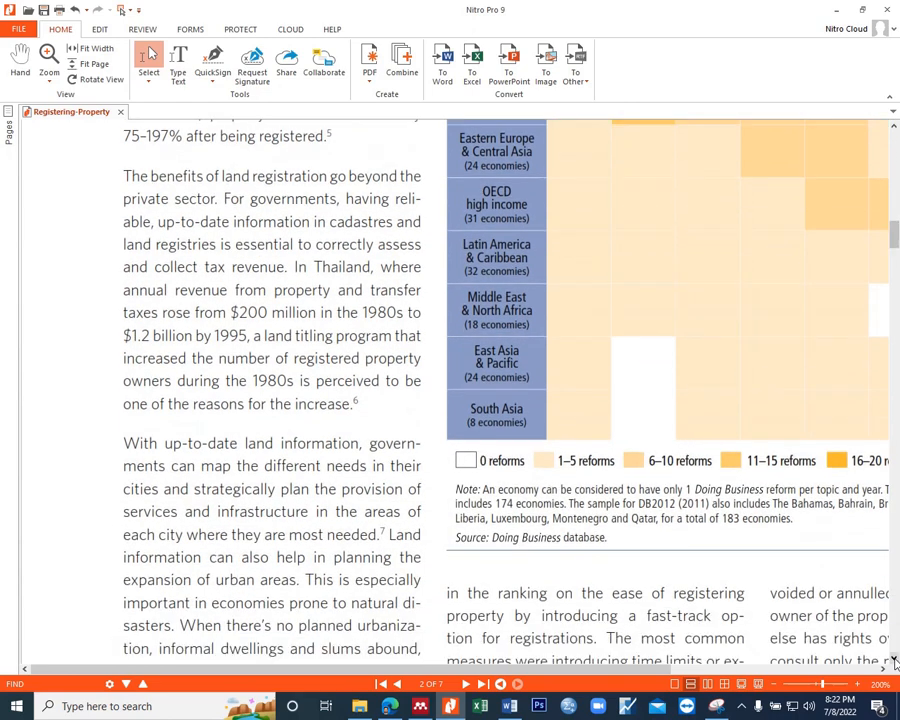
click(894, 661)
click(894, 661)
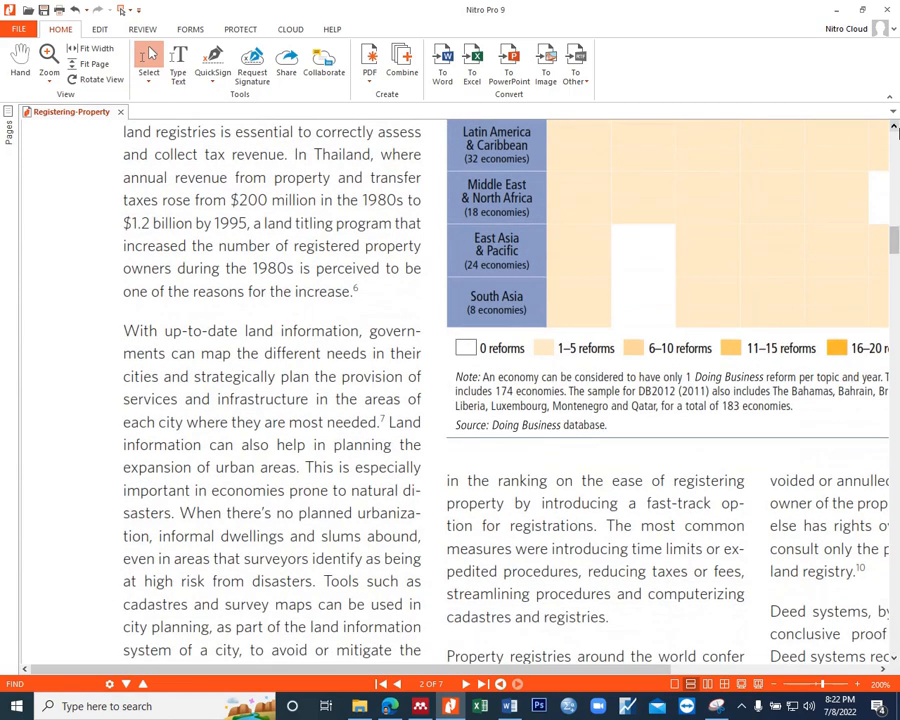
click(895, 129)
click(895, 129)
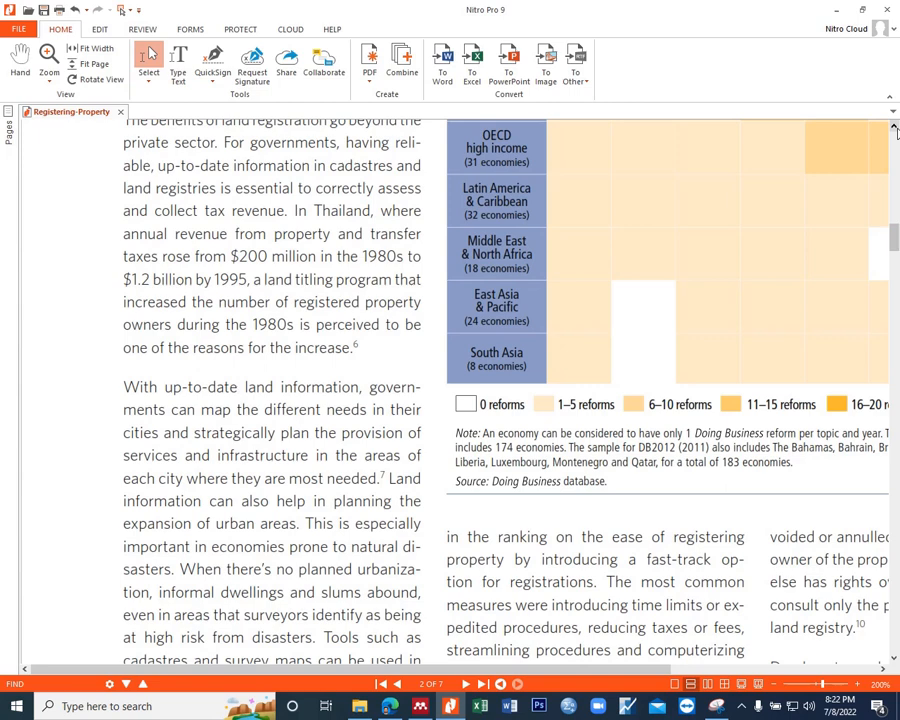
click(896, 131)
click(896, 131)
click(896, 131)
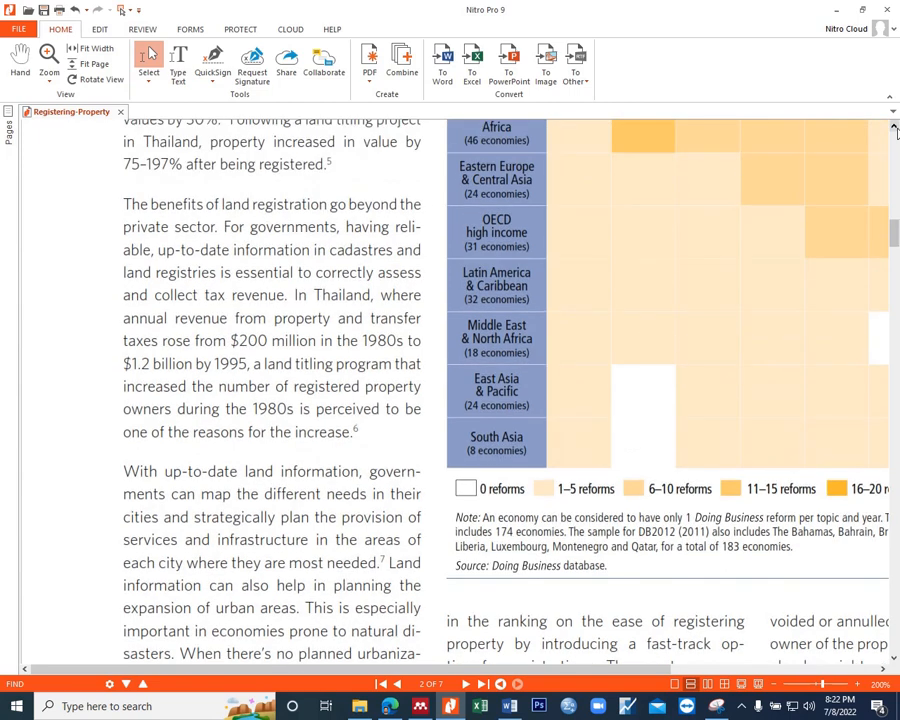
click(895, 662)
click(895, 662)
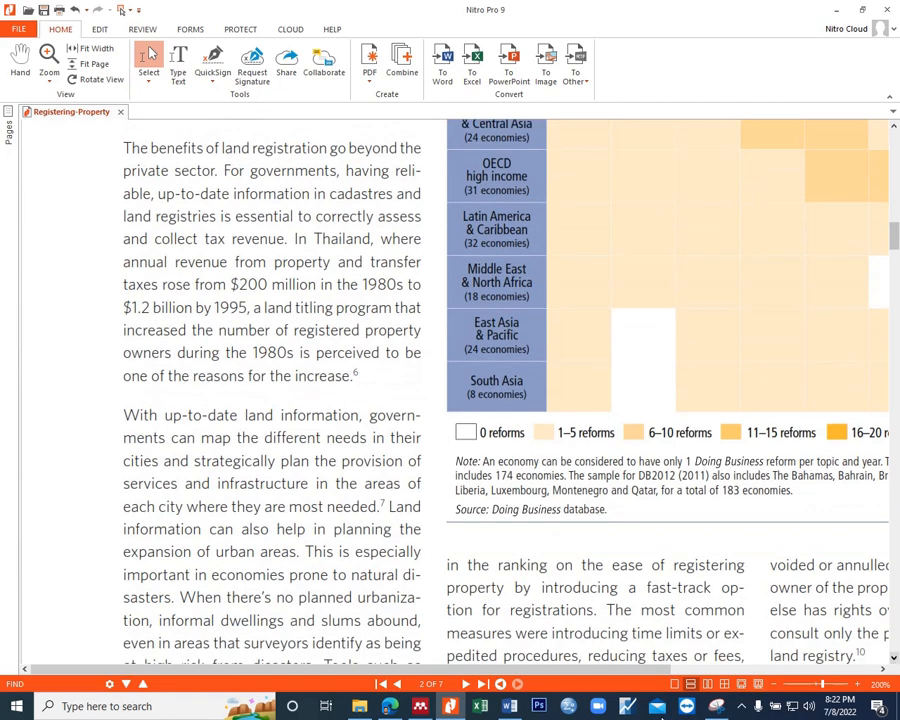
Step: Start a new paragraph before section 2.4.5 of the thesis with "It is not manadatory that the benefits are given to only private sector"
click(509, 706)
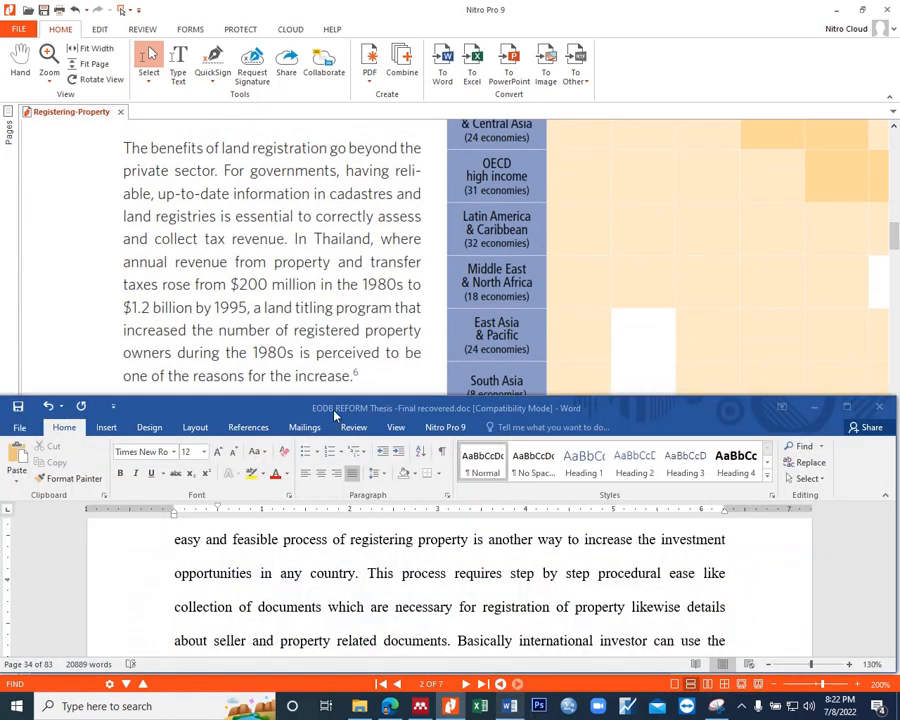
scroll(519, 588, down, 2)
scroll(519, 588, down, 1)
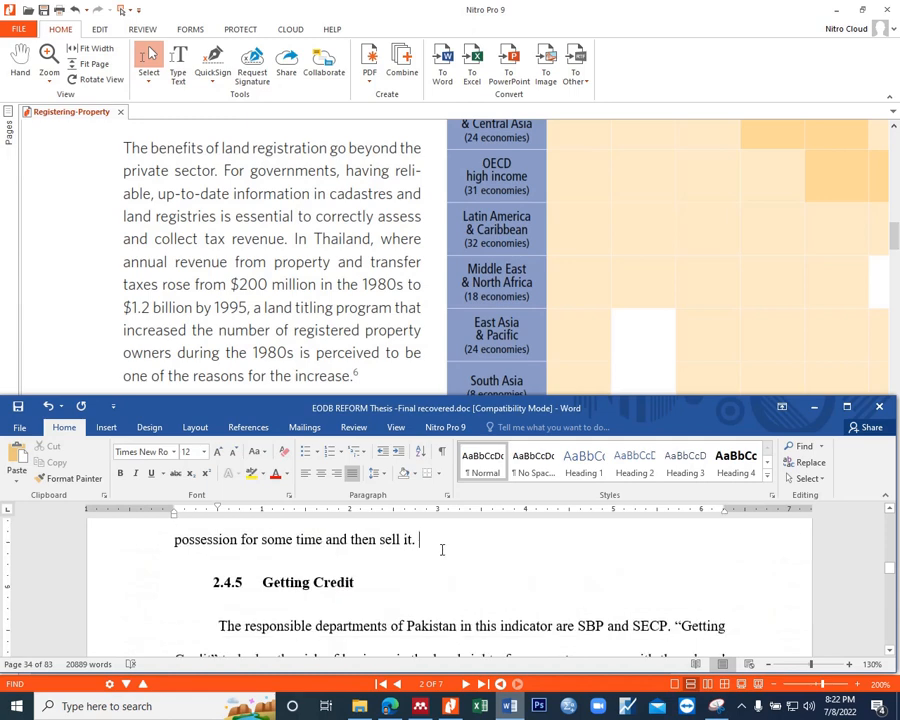
key(Return)
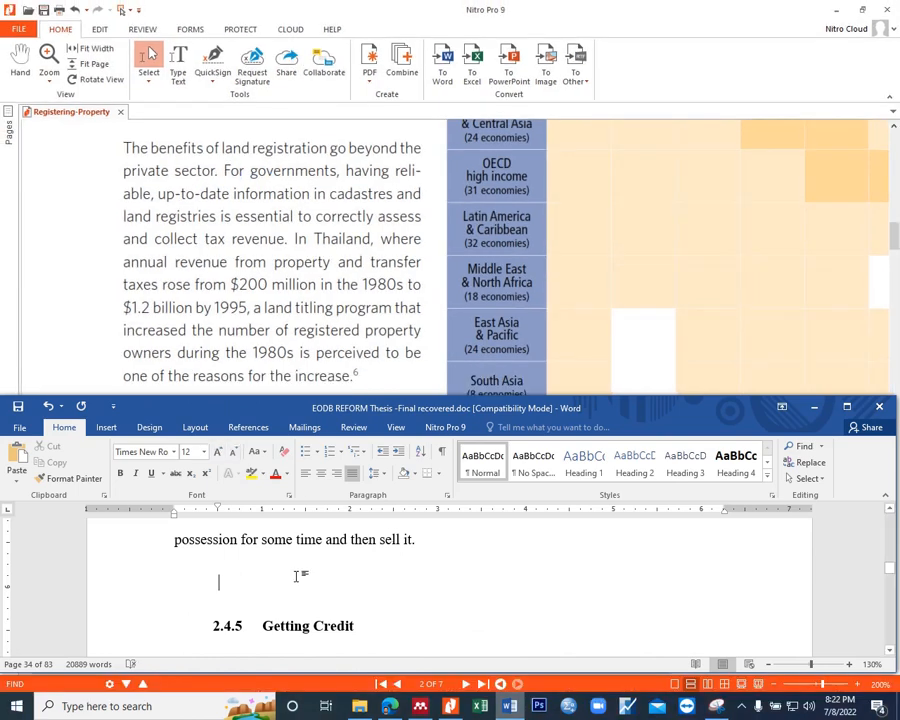
text(It is not ma)
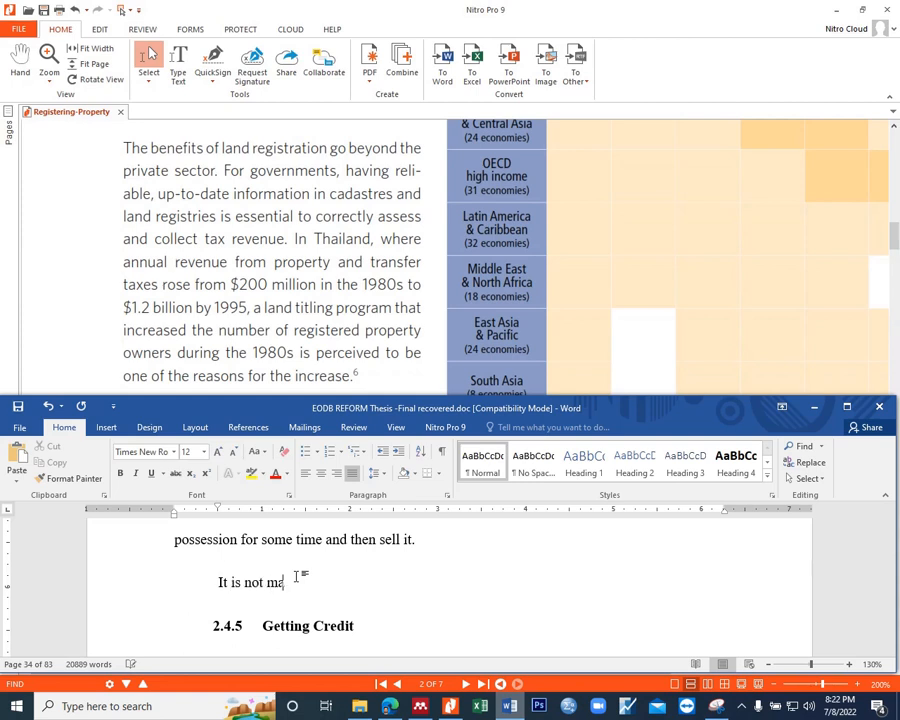
text(nadatory that )
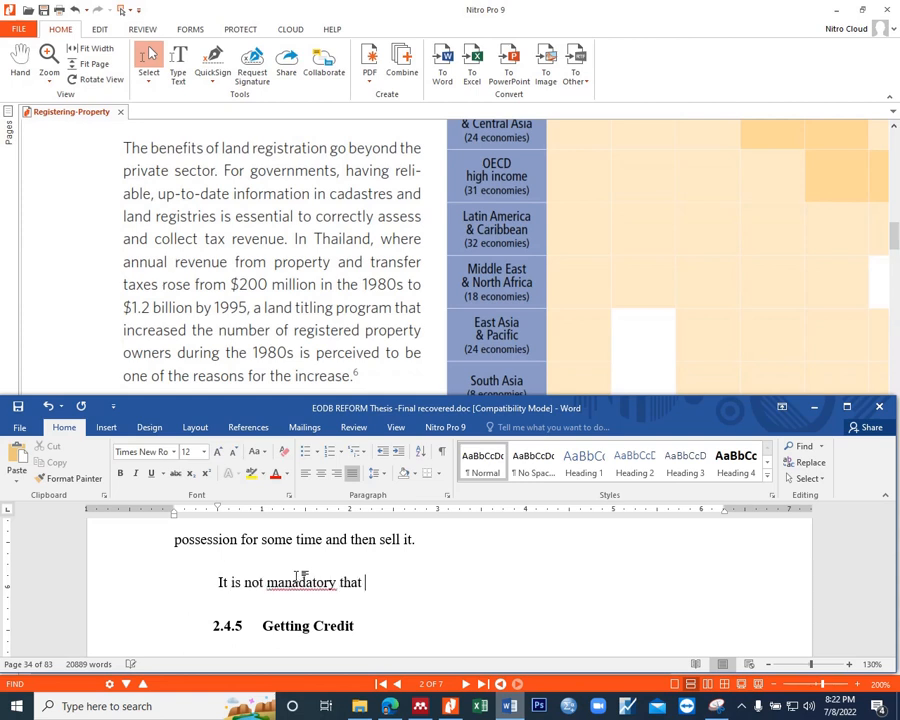
text(the bene)
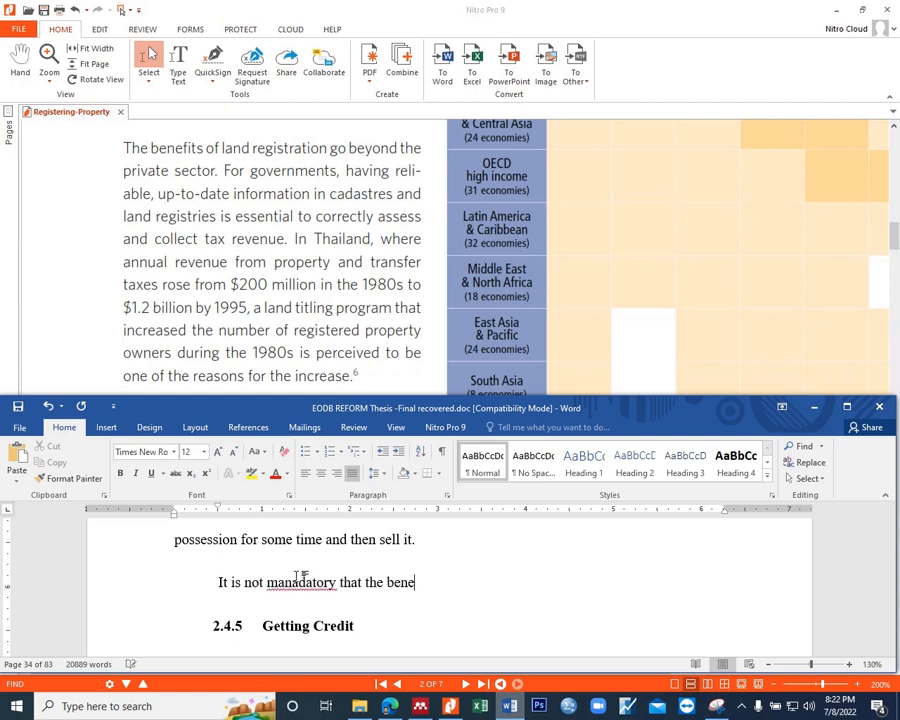
text(fits are given to on)
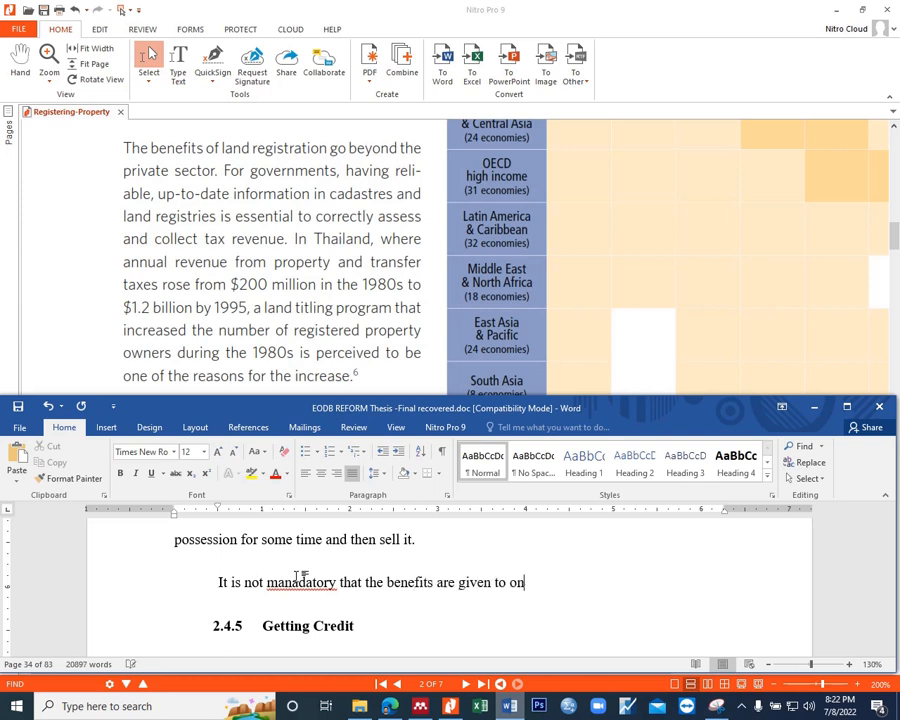
text(ly private sector )
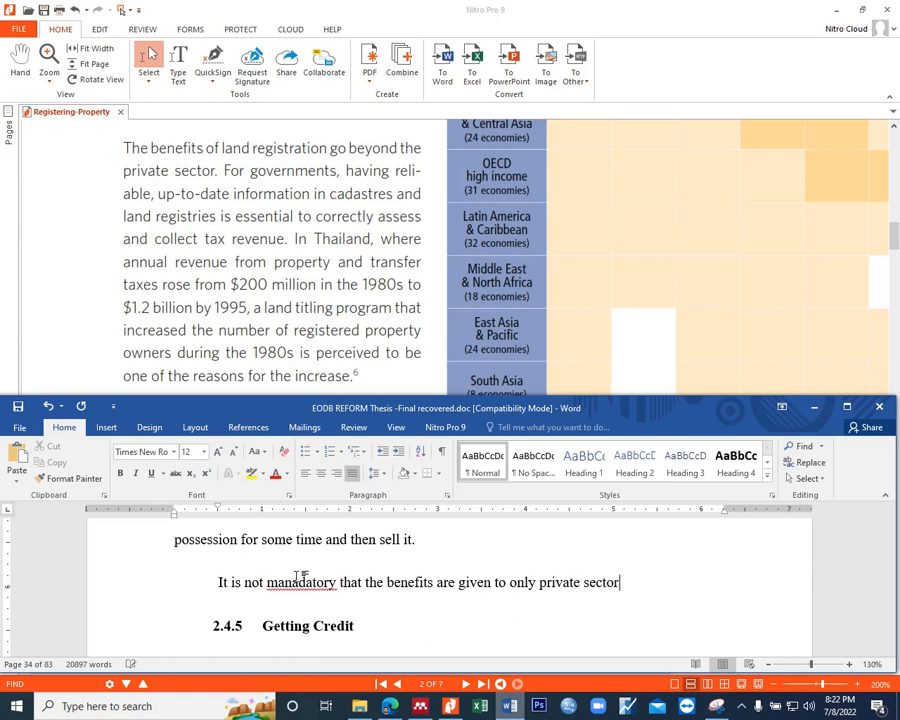
text(o)
Step: Continue the new paragraph's sentence with "investors as international"
key(BackSpace)
text(investors as governments)
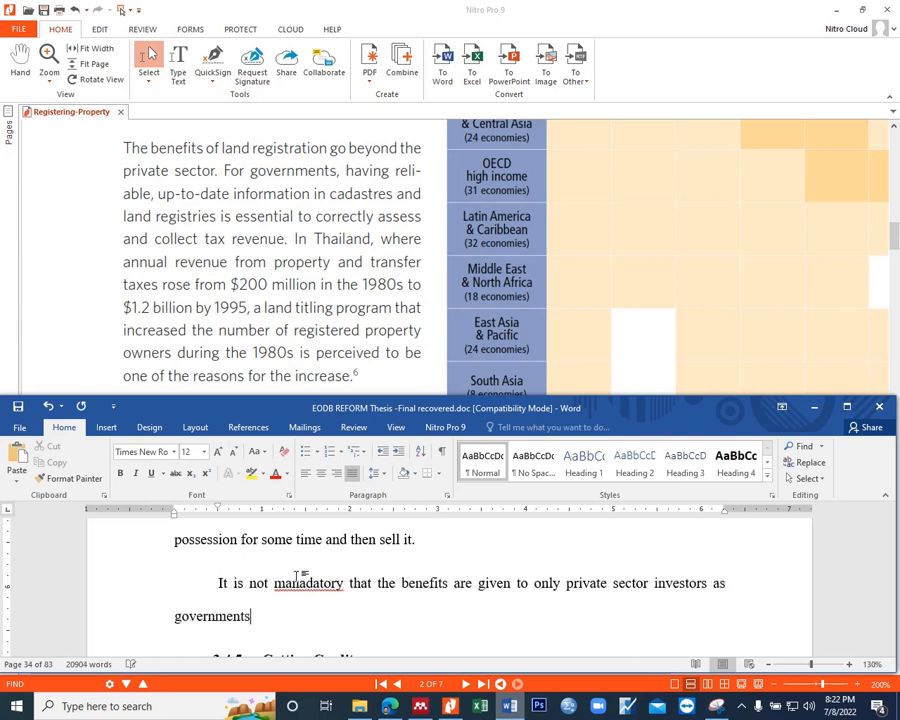
key(ctrl+BackSpace)
text(int)
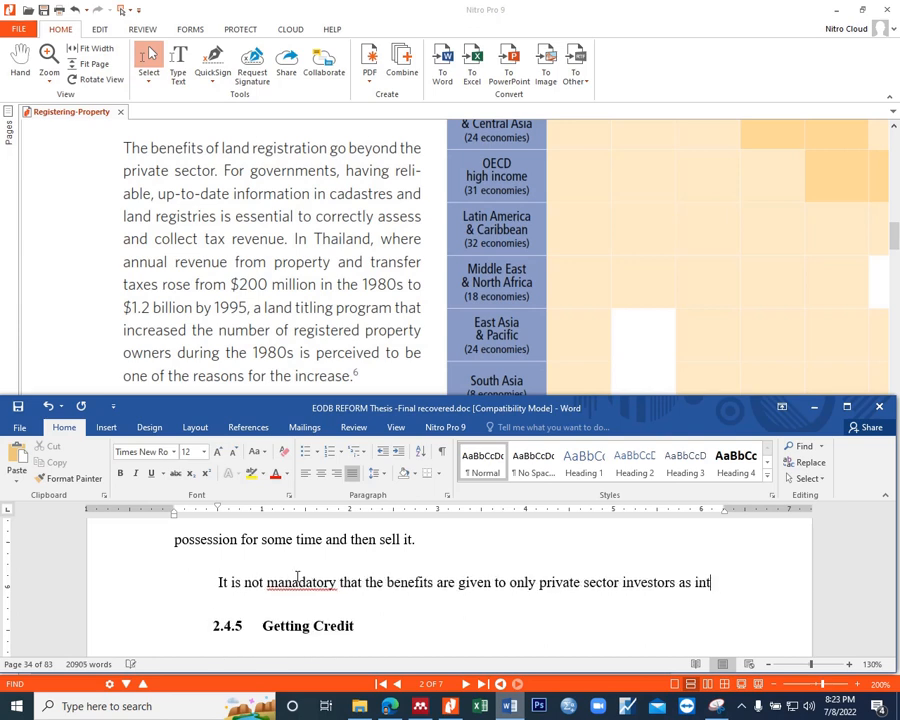
text(ernational )
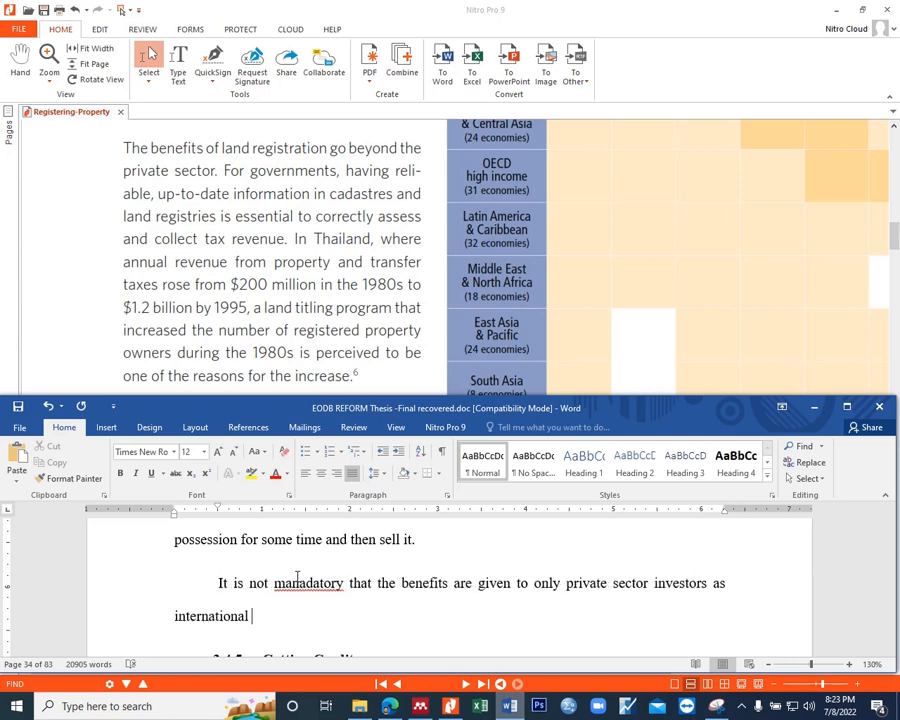
text(governments as a sta)
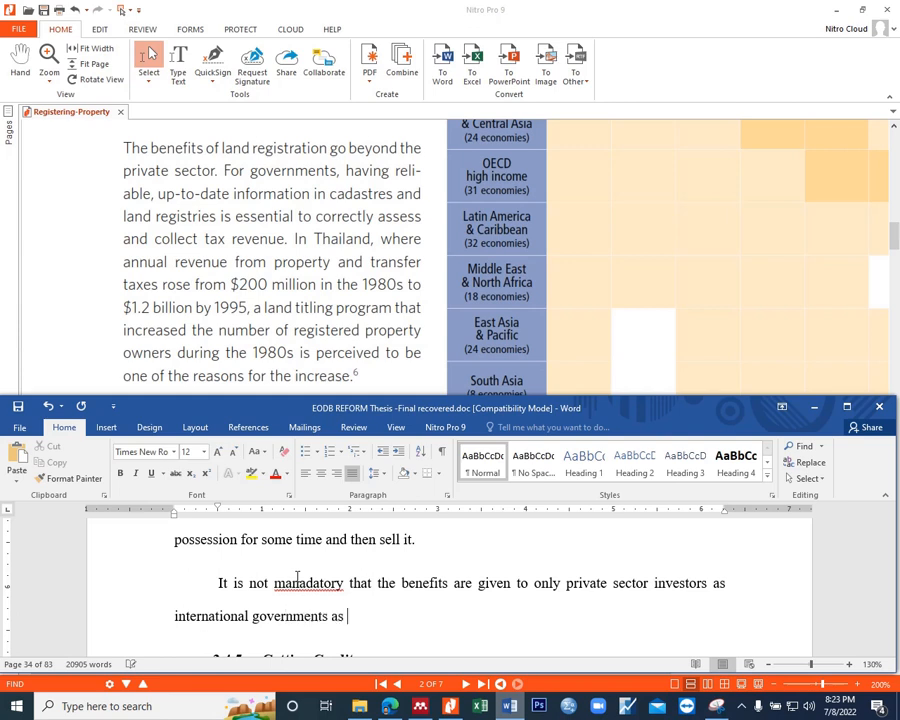
Step: Extend the sentence with "governments as an important stakeholder"
key(BackSpace)
key(BackSpace)
key(BackSpace)
key(BackSpace)
key(BackSpace)
text(an importan)
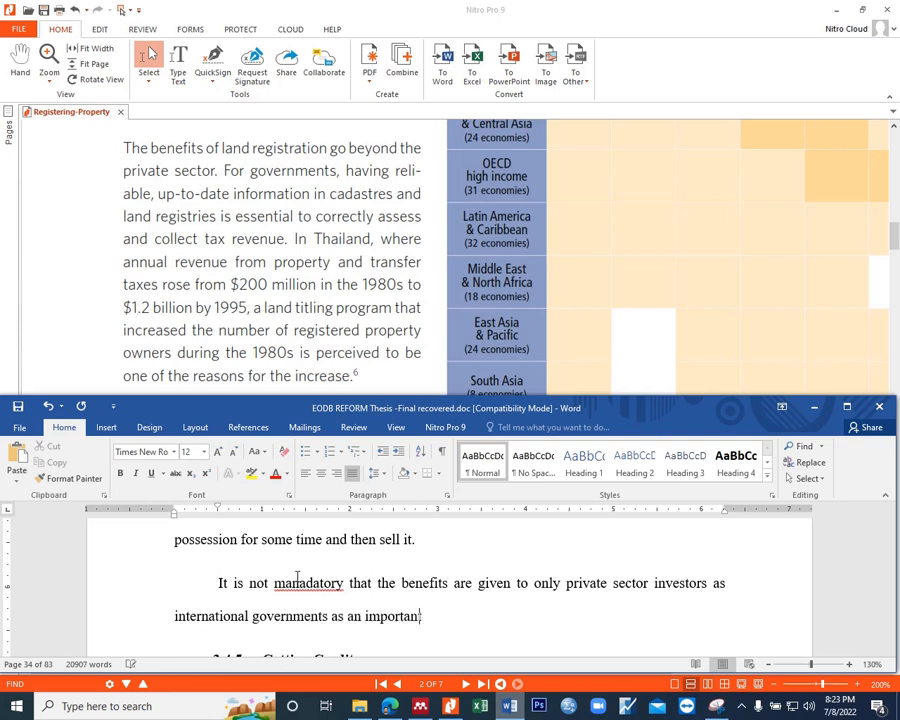
text(t stakeholder)
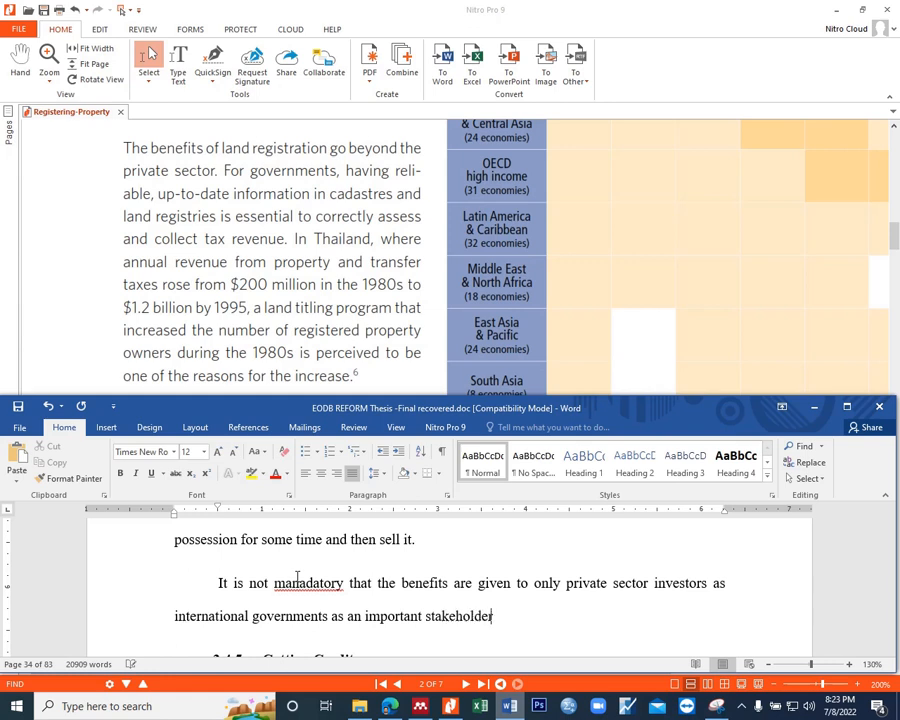
Step: Add "as well as the individuals can" after "stakeholder"
text(as well as the )
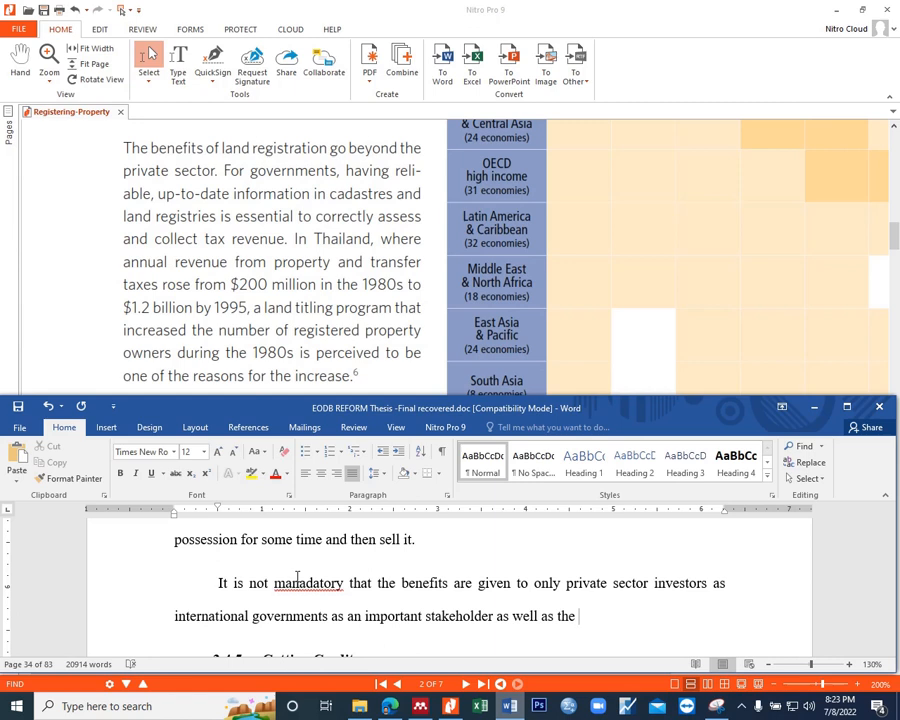
text(individuals can be benef)
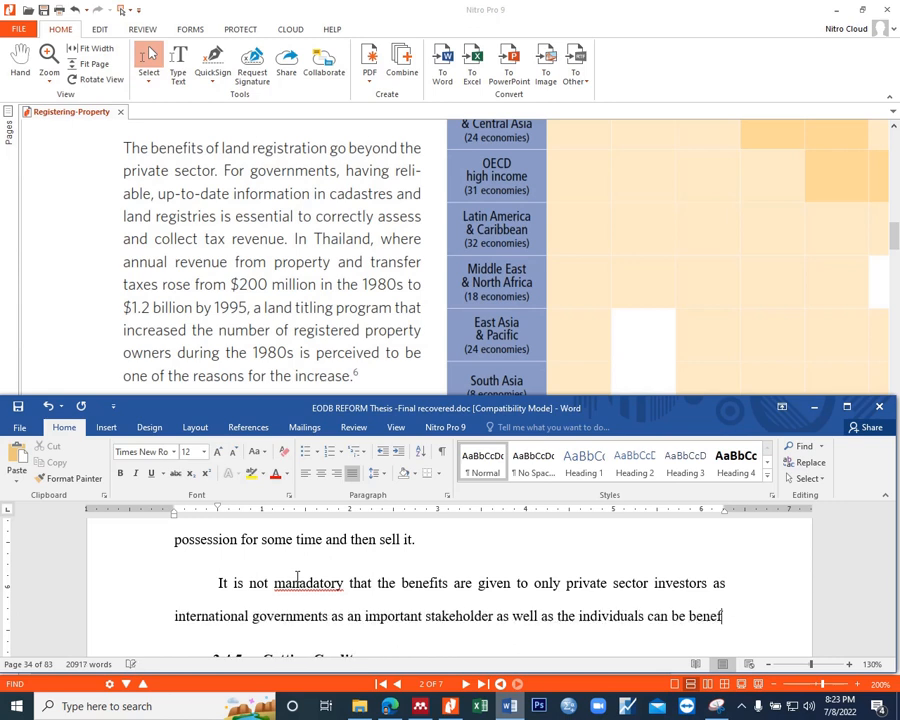
Step: End the sentence with "be benefitted with this facility.", correcting the spelling of "benefitted"
text(itted with)
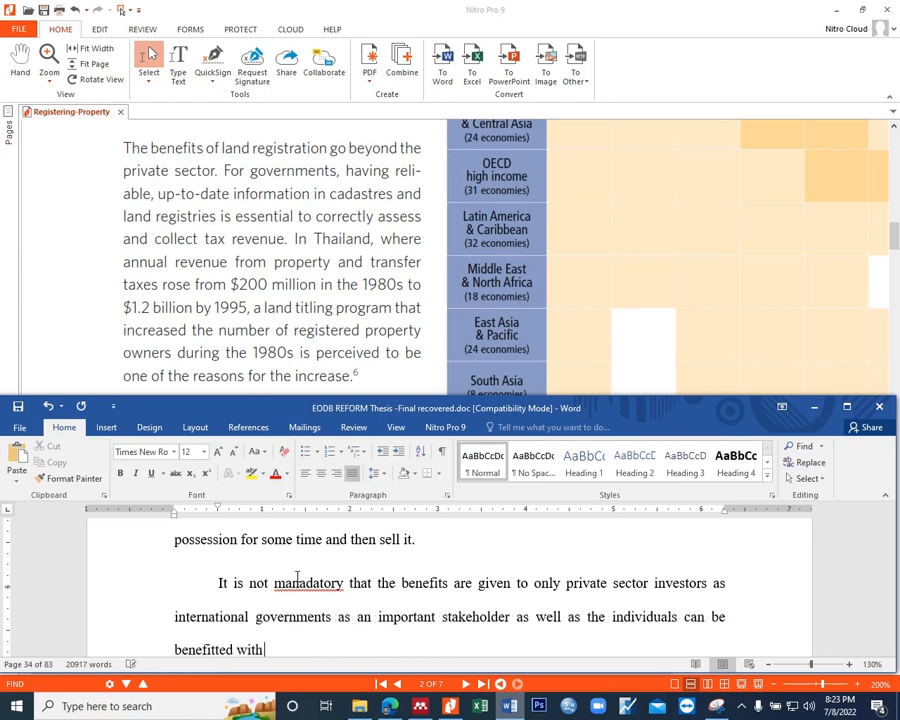
text( this facility.)
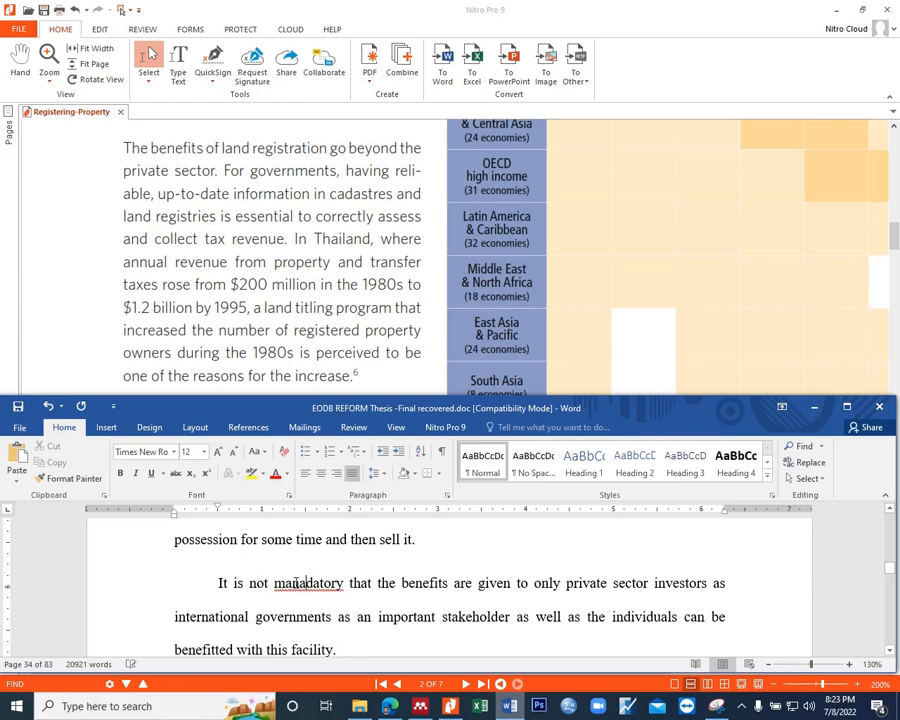
Step: Correct the misspelled word after "It is not" to "mandatory"
click(293, 583)
right_click(316, 588)
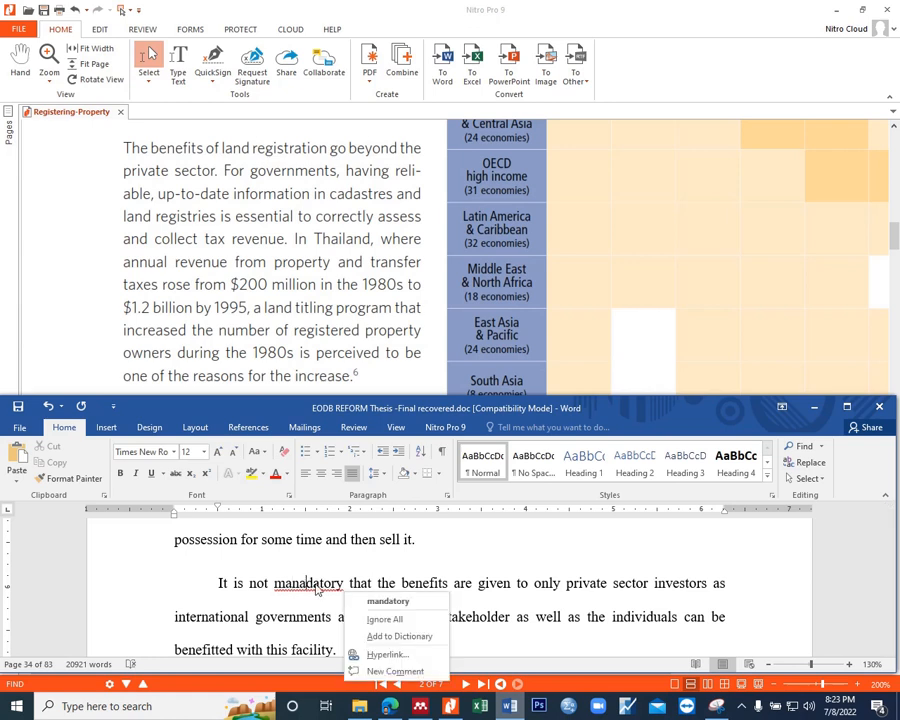
click(390, 601)
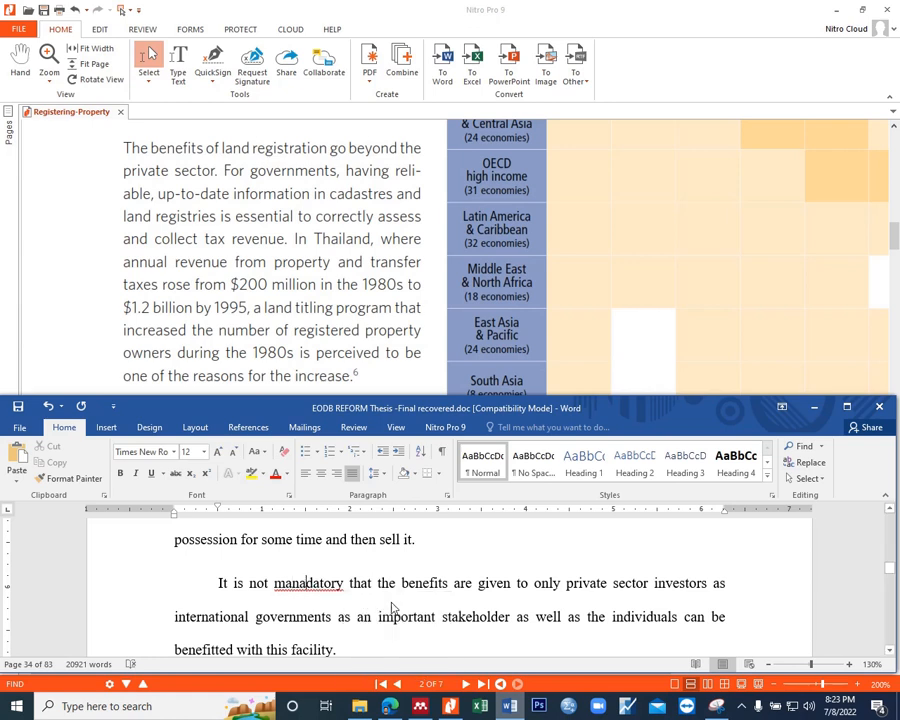
Step: Begin a new sentence at the paragraph's end with "This can only be done with the help of up-to-date information"
click(352, 649)
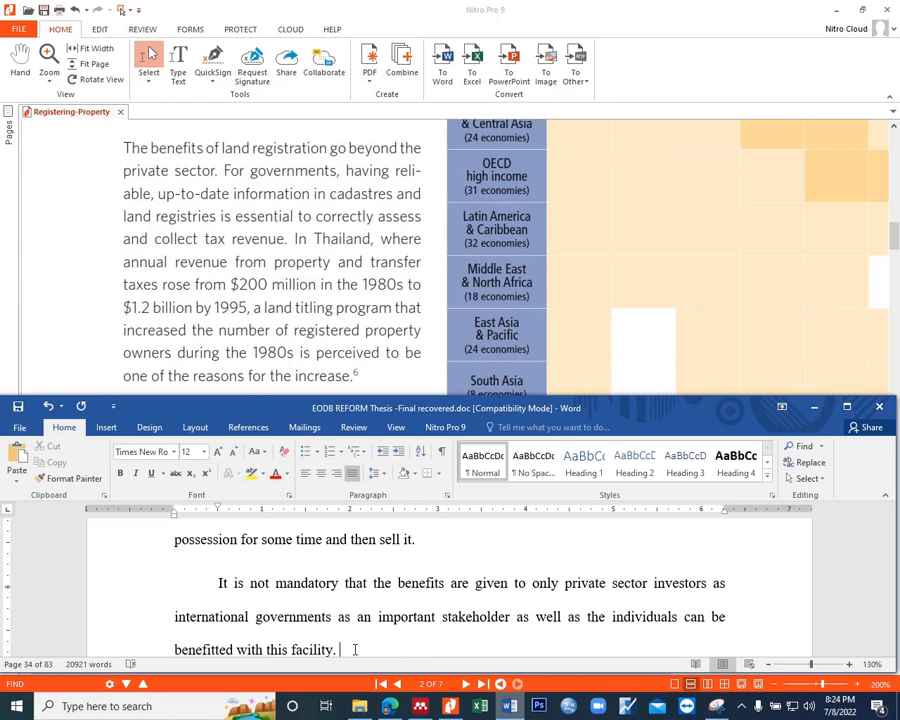
text(This can only be done with t)
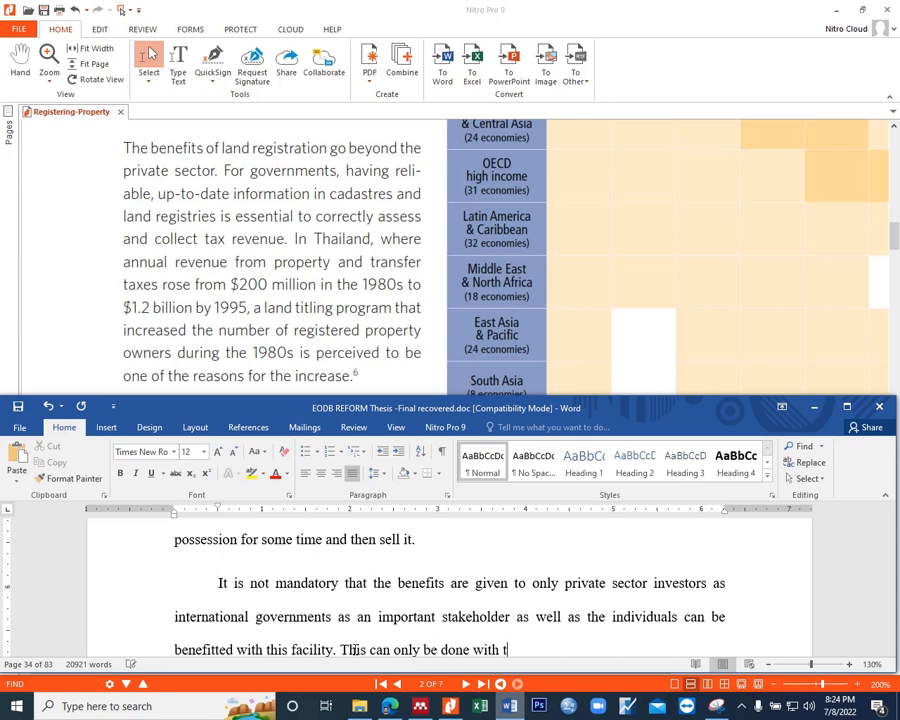
text(he help of up-)
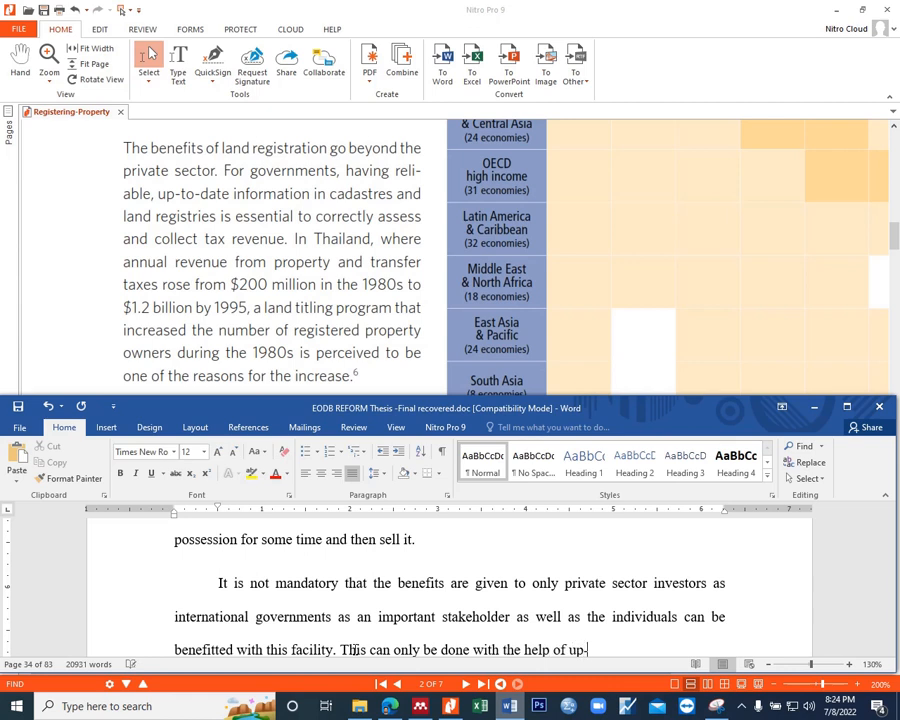
text(to-date information )
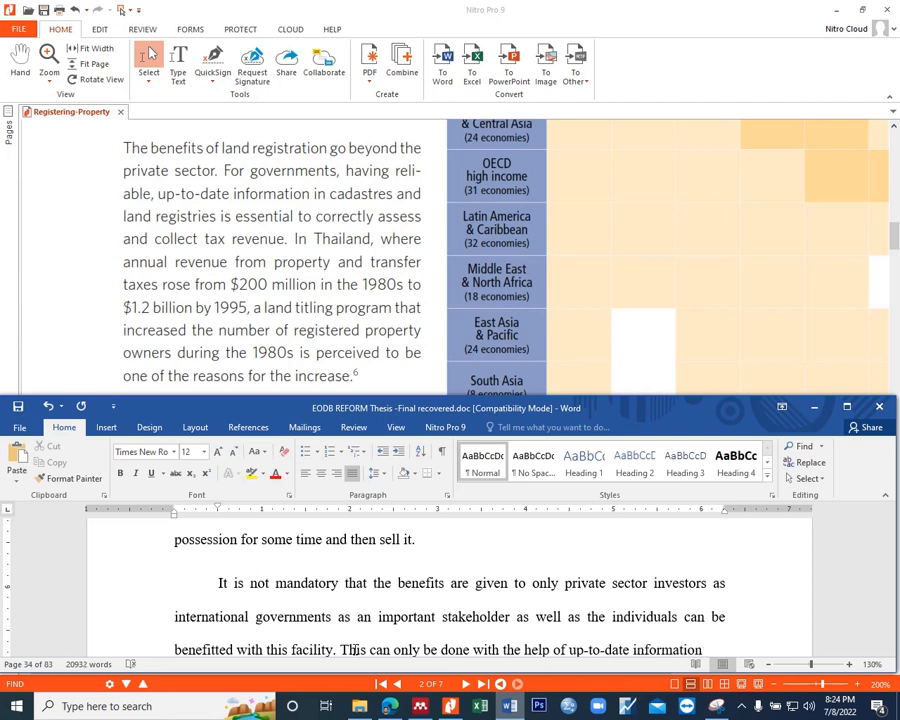
text(in)
text( re)
key(BackSpace)
key(BackSpace)
key(BackSpace)
key(BackSpace)
key(BackSpace)
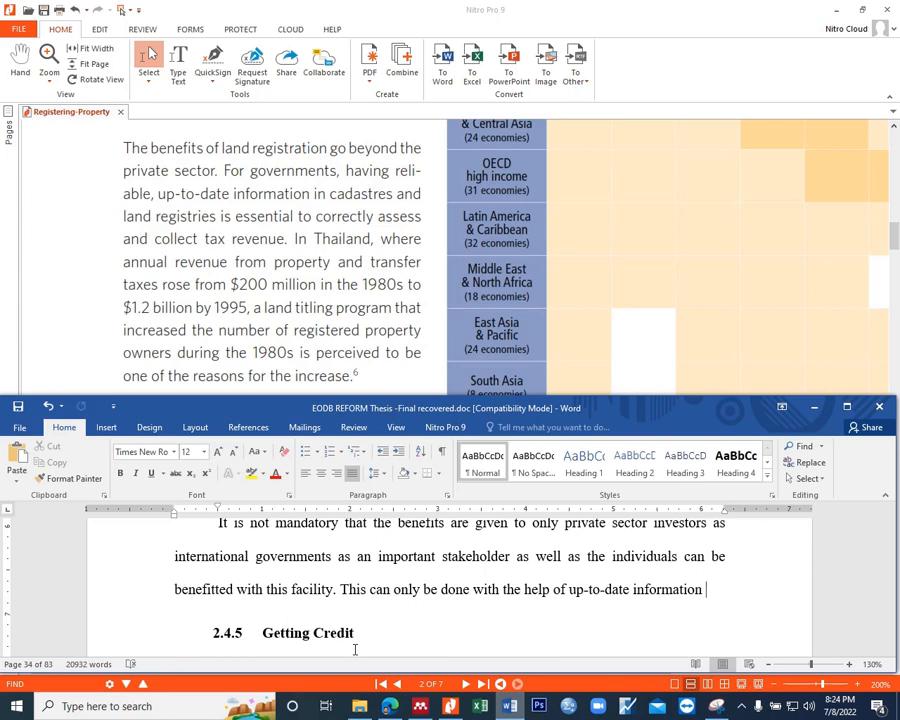
Step: Continue the sentence with "in order to enable the tax revenue authorities"
text(in ord)
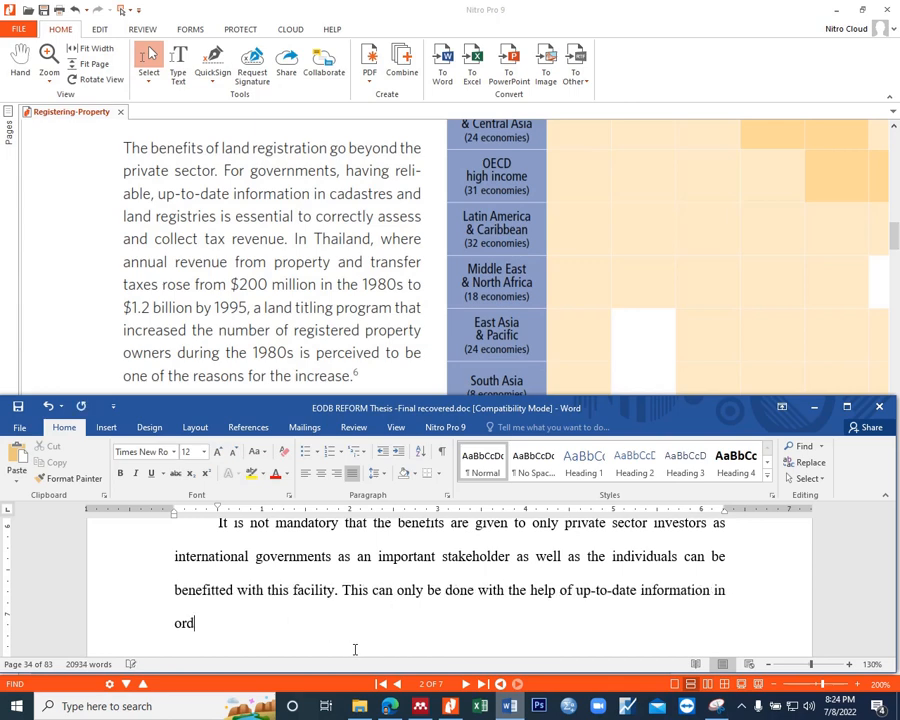
text(er to enable the t)
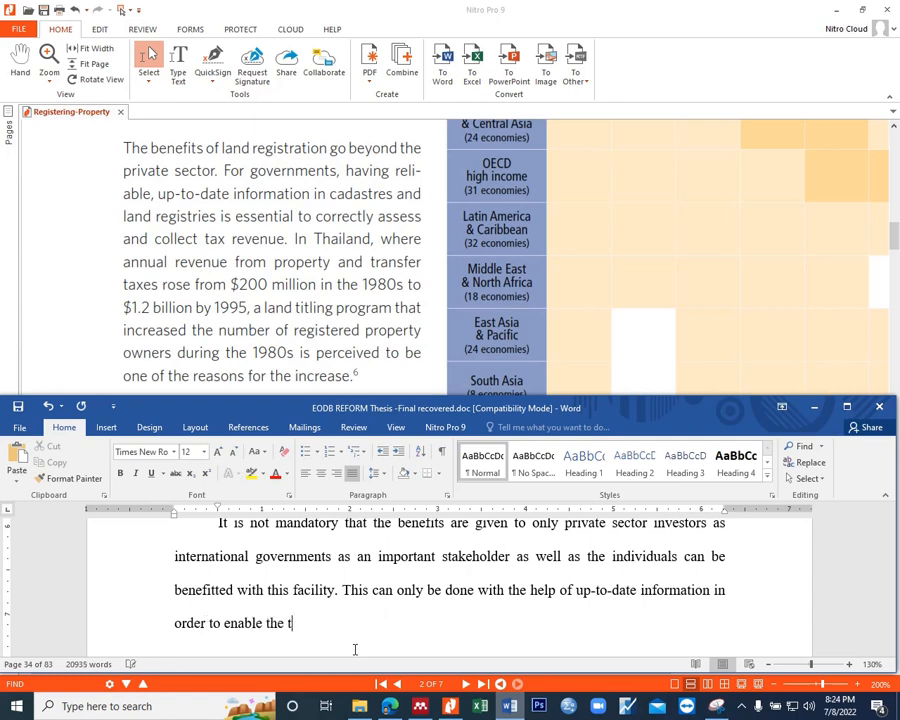
text(ax a)
key(BackSpace)
text(revenue authorities )
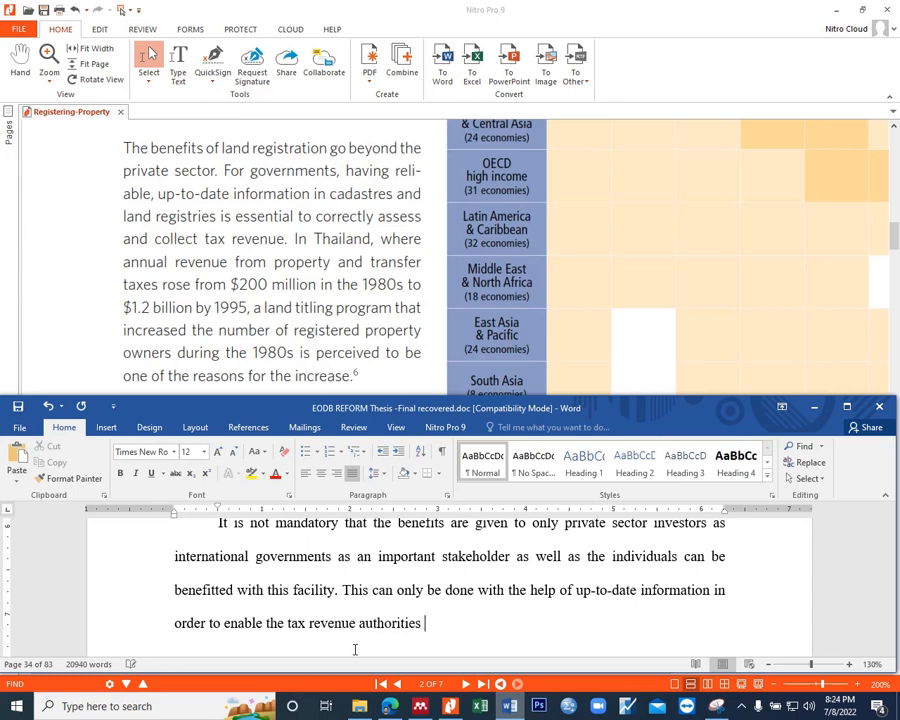
text(for deduction and collection of tax)
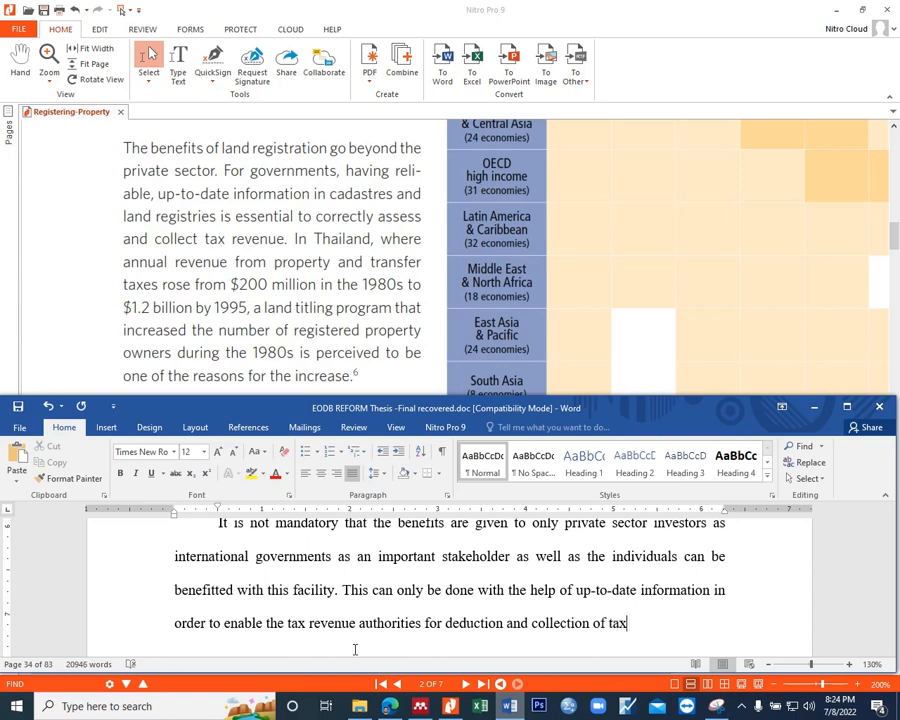
text(.)
Step: End the sentence with "and assessment inclusive."
key(BackSpace)
key(BackSpace)
text(a)
text(nd assessment )
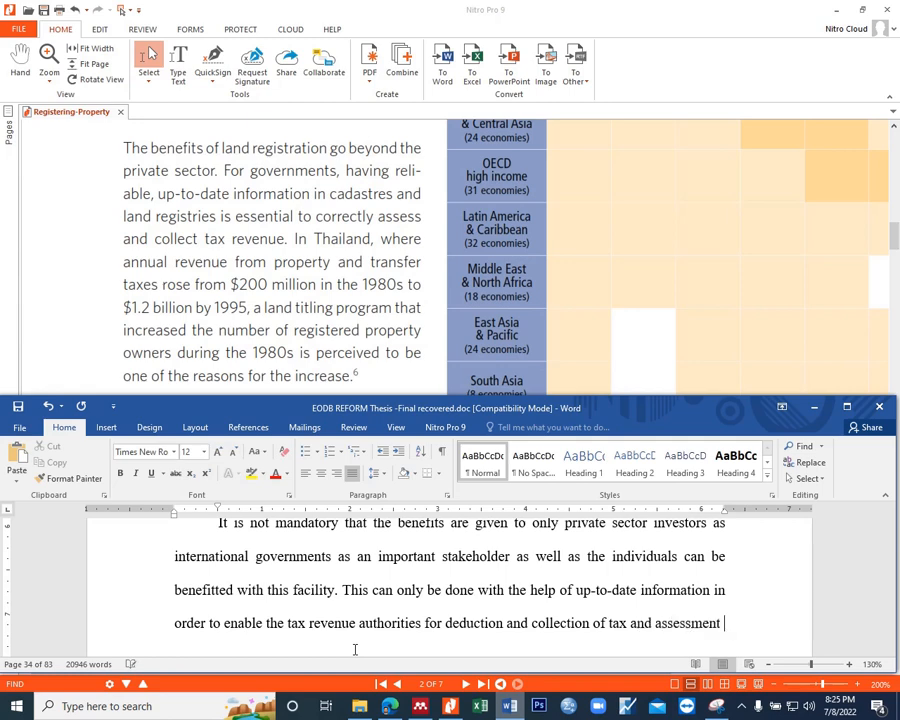
text(inclusive.)
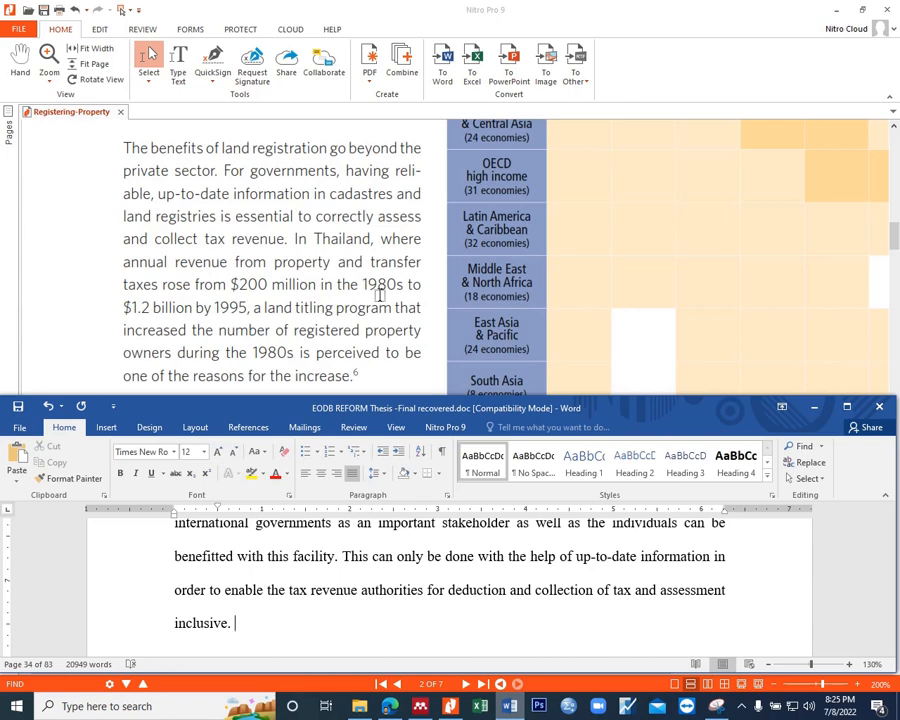
text( As the records )
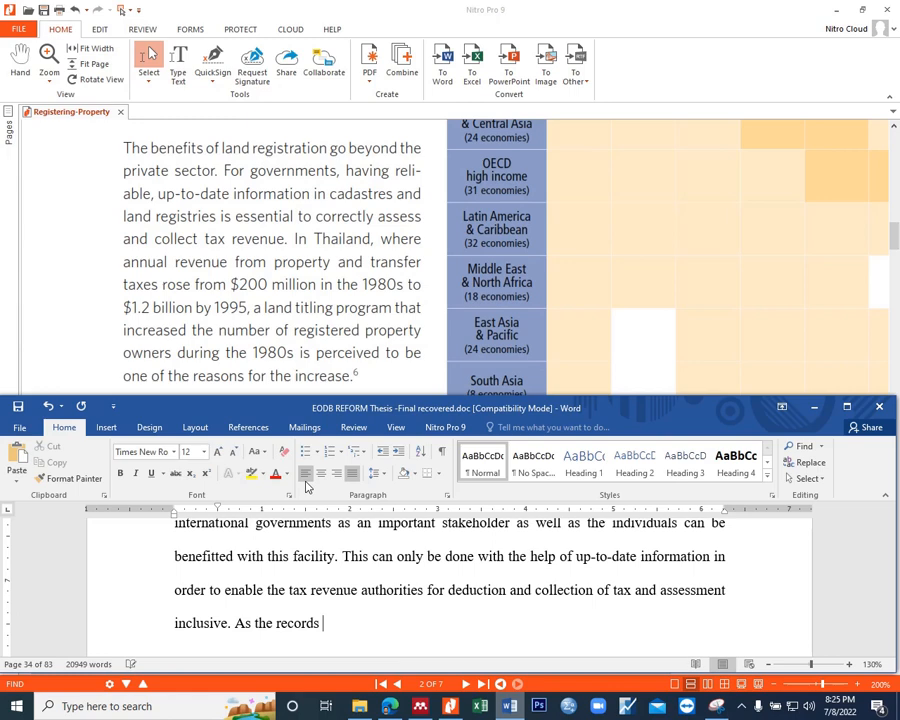
text(have proved that)
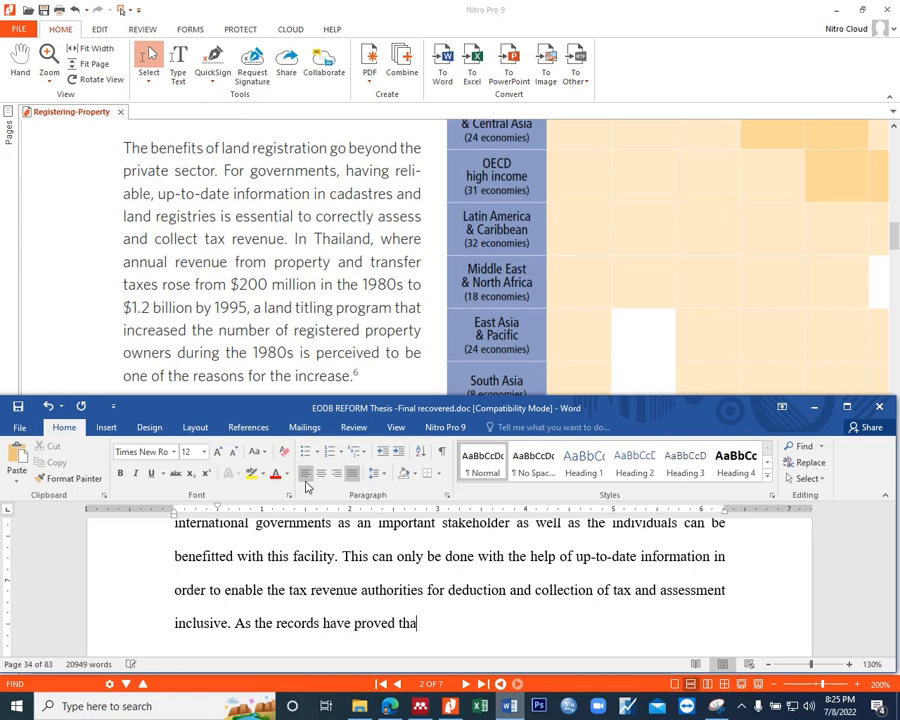
Step: Start the next sentence with "As the records have proved from the economy of"
key(BackSpace)
key(BackSpace)
key(BackSpace)
key(BackSpace)
text(from the economy of )
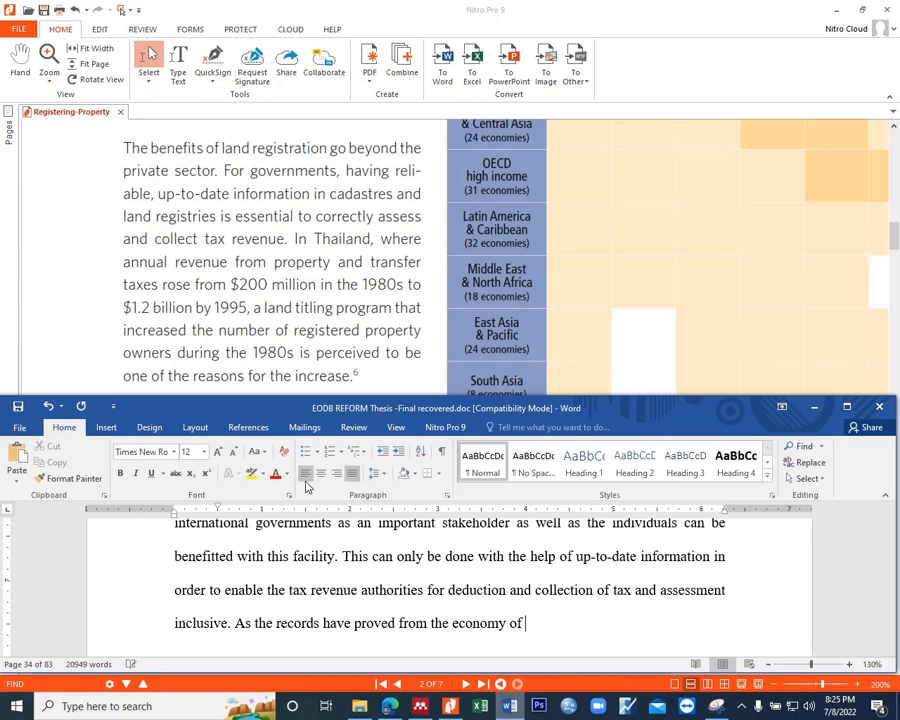
text(Than)
Step: Continue the sentence with "Thailand, increase"
key(BackSpace)
text(ion and collection of tax and assessment inclusive. As the records have proved from the economy of Thailand)
text(, )
text(increase)
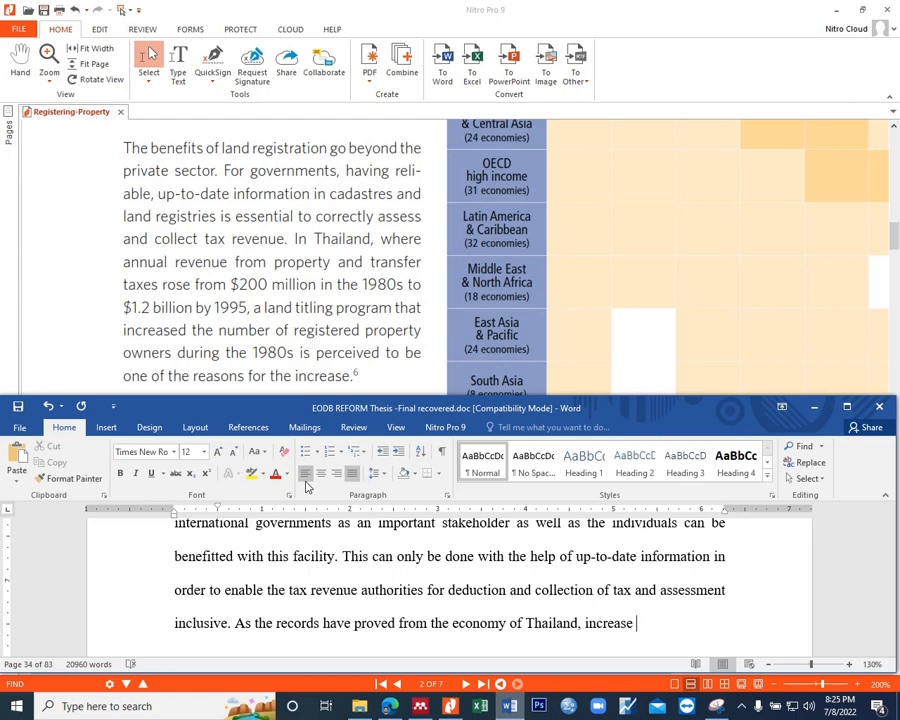
text( in tax revenue fr)
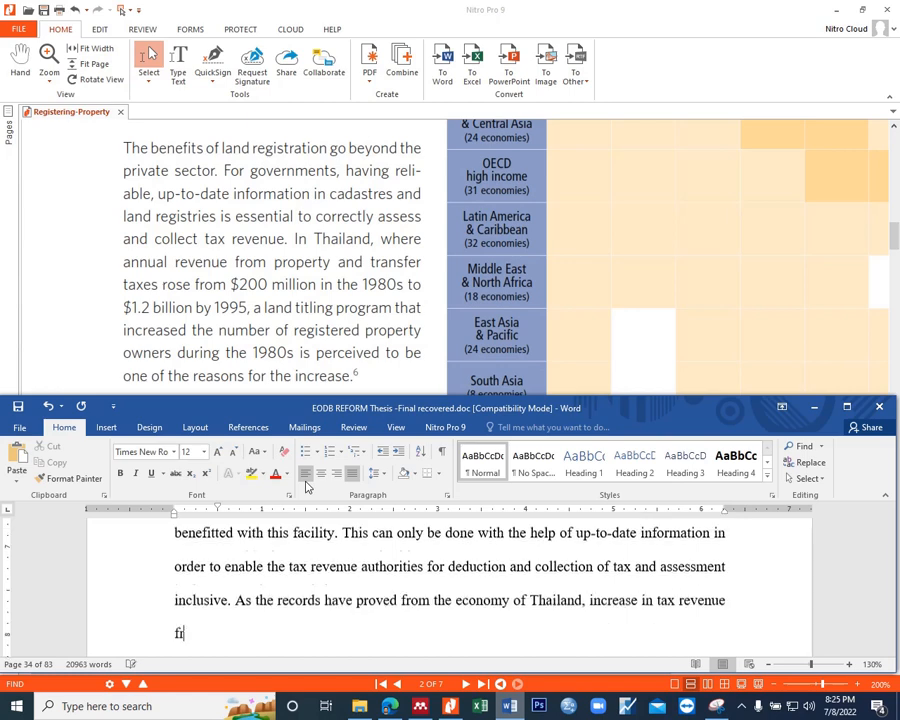
text(om)
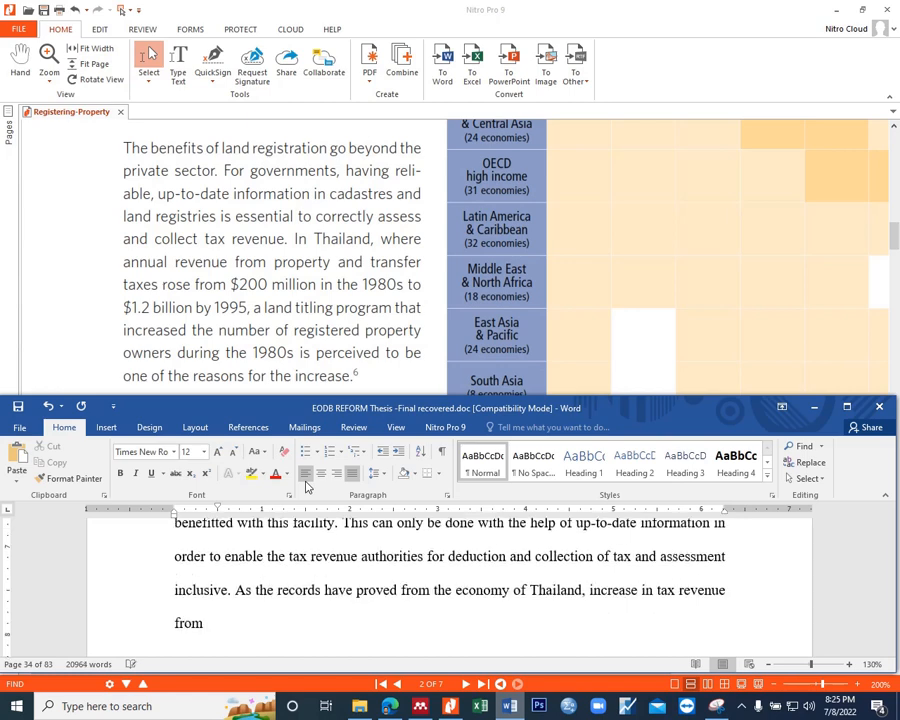
text( $200 million to )
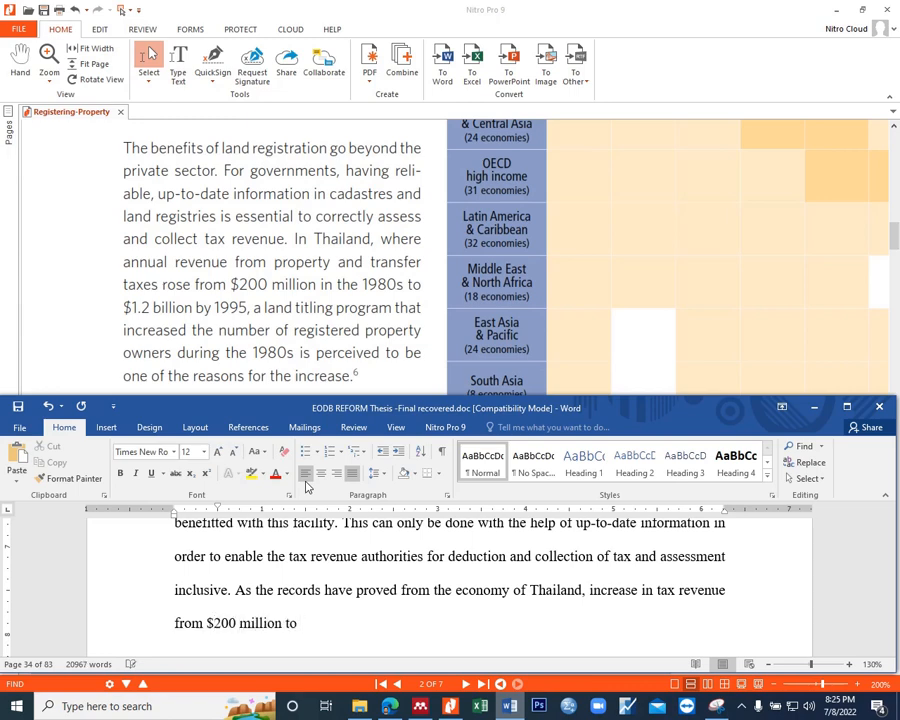
text($1.2 billion just in a)
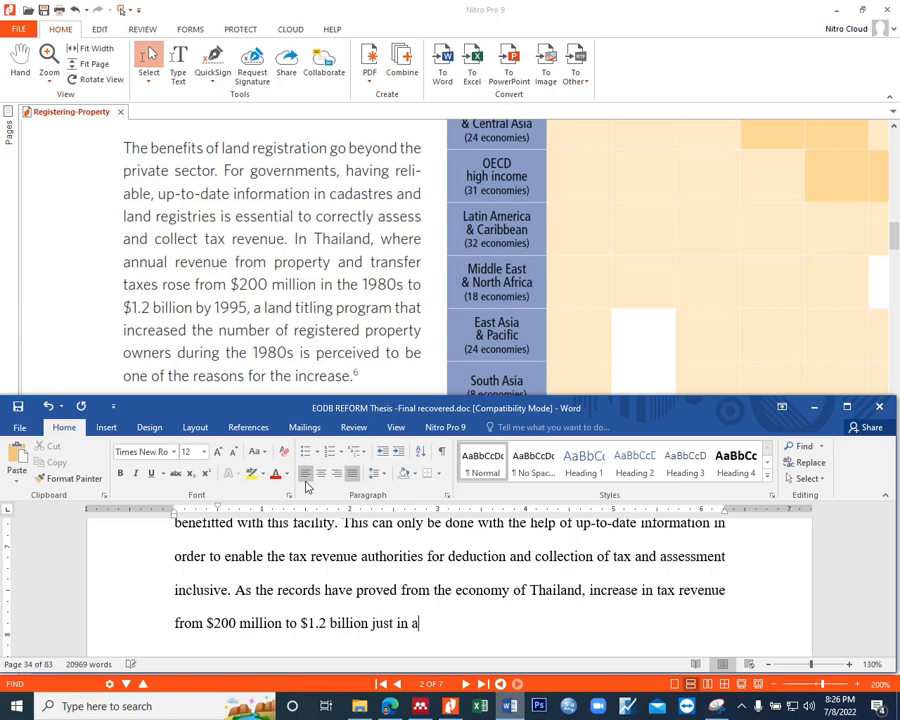
text( time span of )
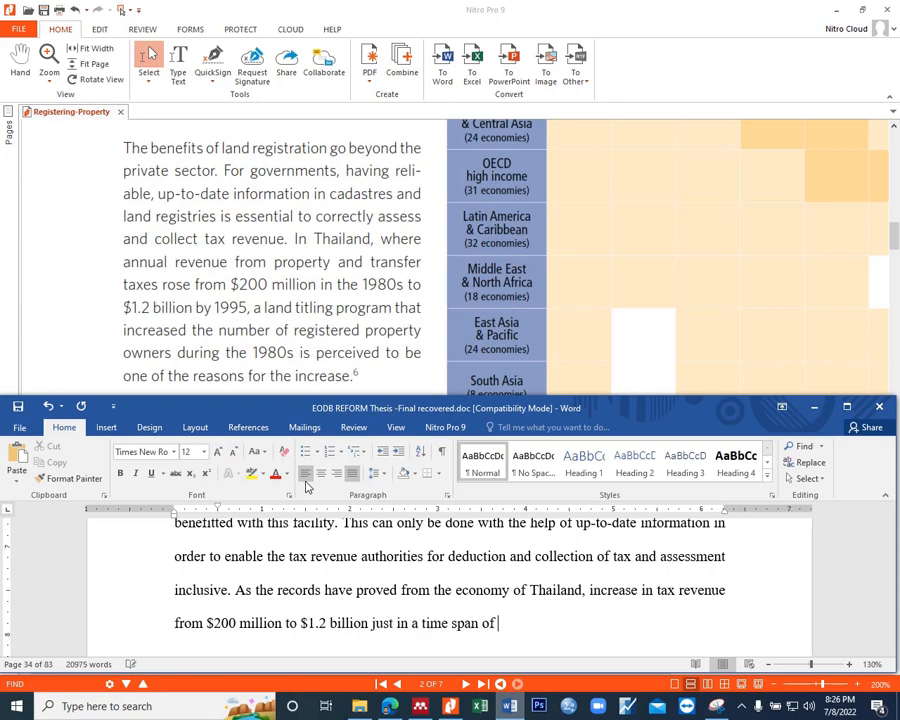
text(15 years (1980 - )
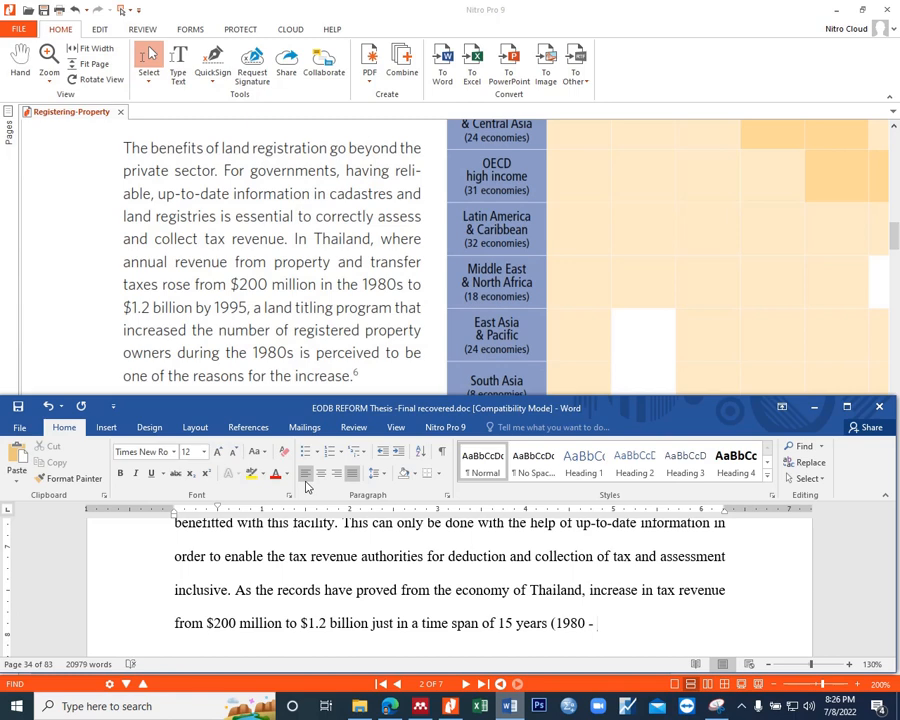
text(1995)
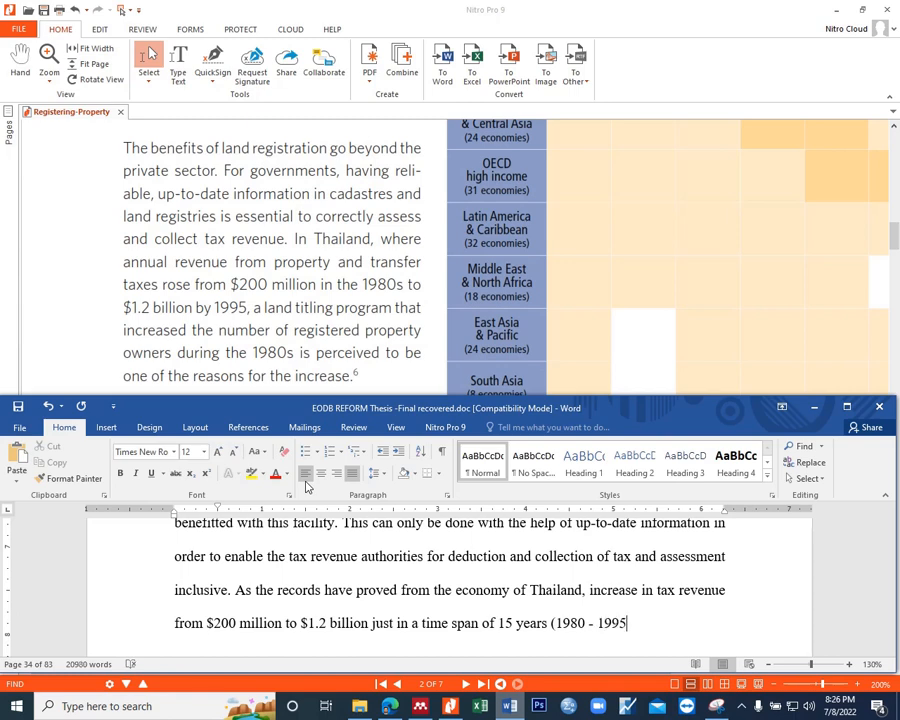
Step: Insert "during" before 1980 without an extra space, and finish the sentence with a closing parenthesis and full stop
click(556, 625)
text(during)
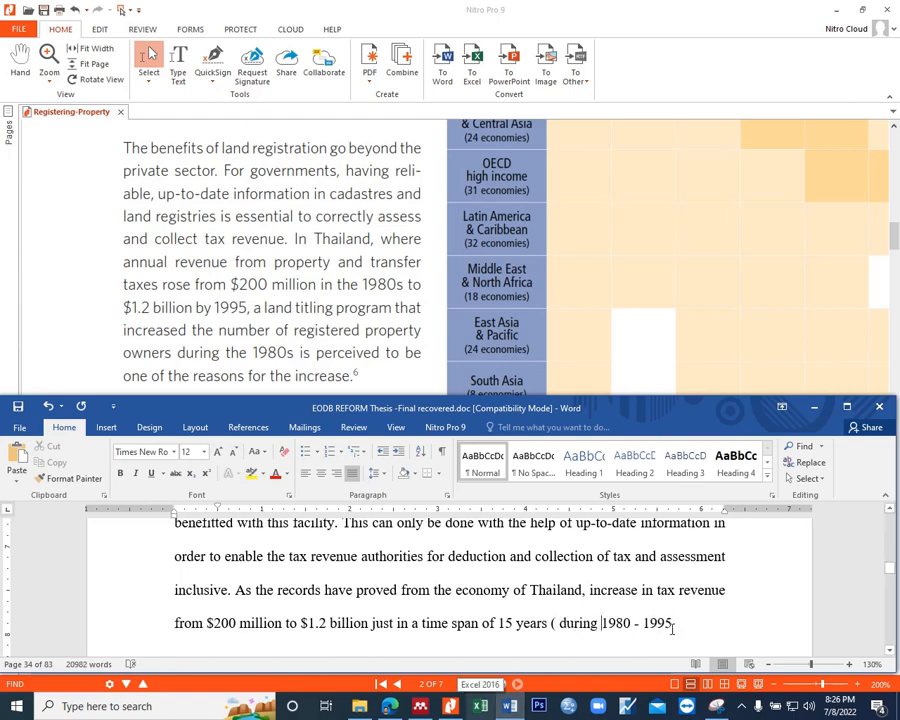
click(560, 622)
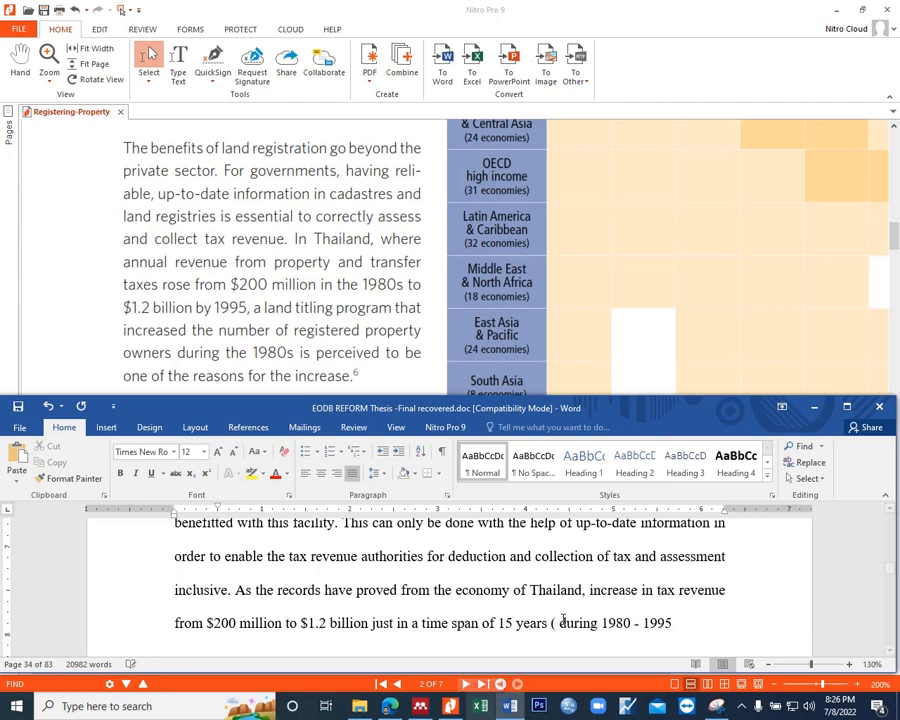
key(Delete)
click(682, 622)
text())
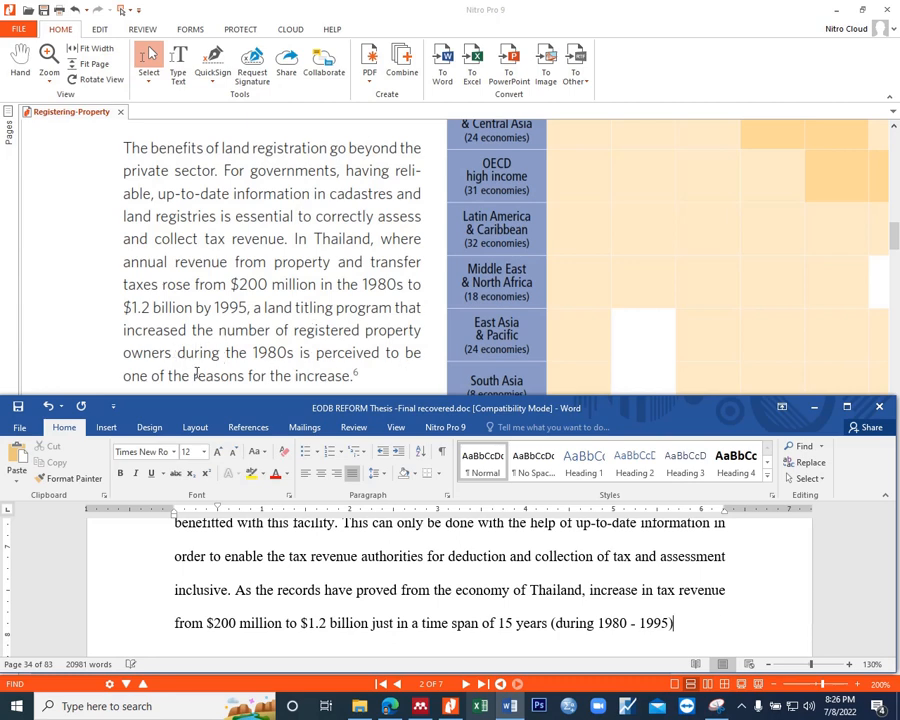
text(.)
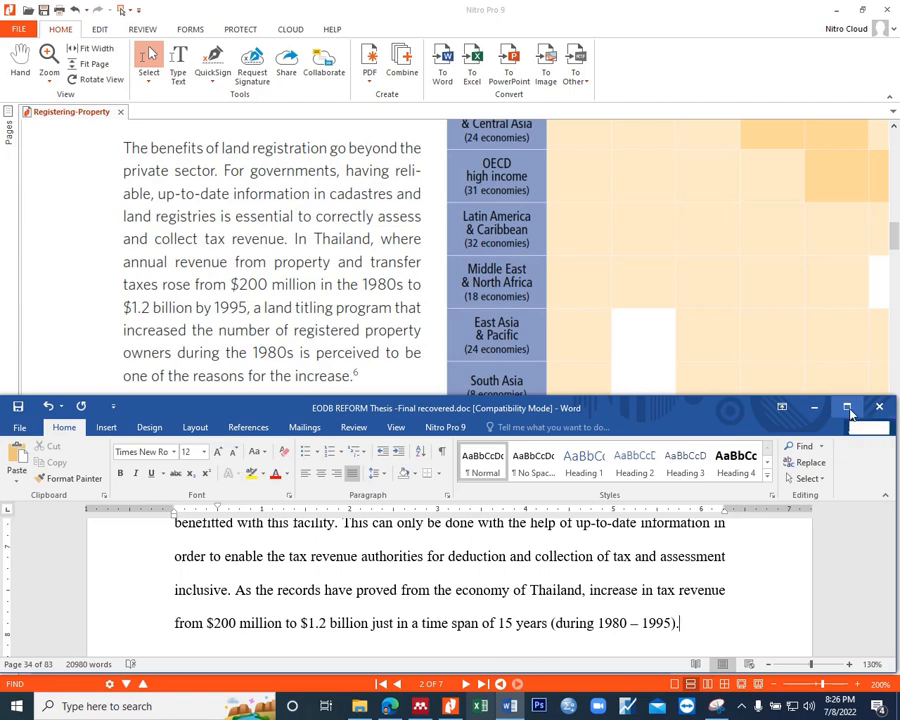
Step: Read the PDF's next paragraph, on how governments can use up-to-date land information
scroll(600, 590, down, 2)
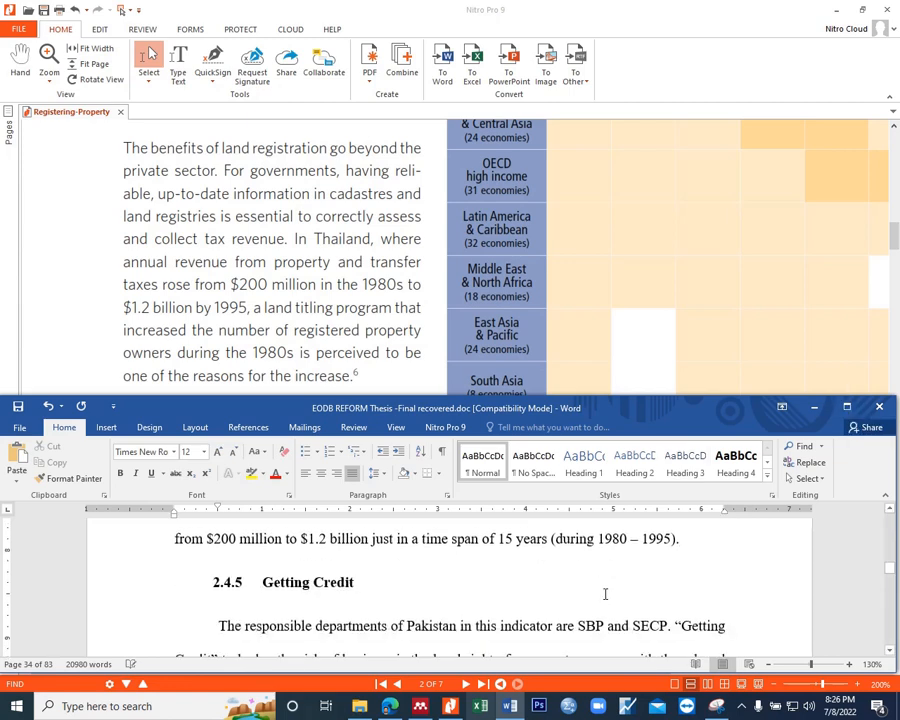
scroll(320, 296, down, 1)
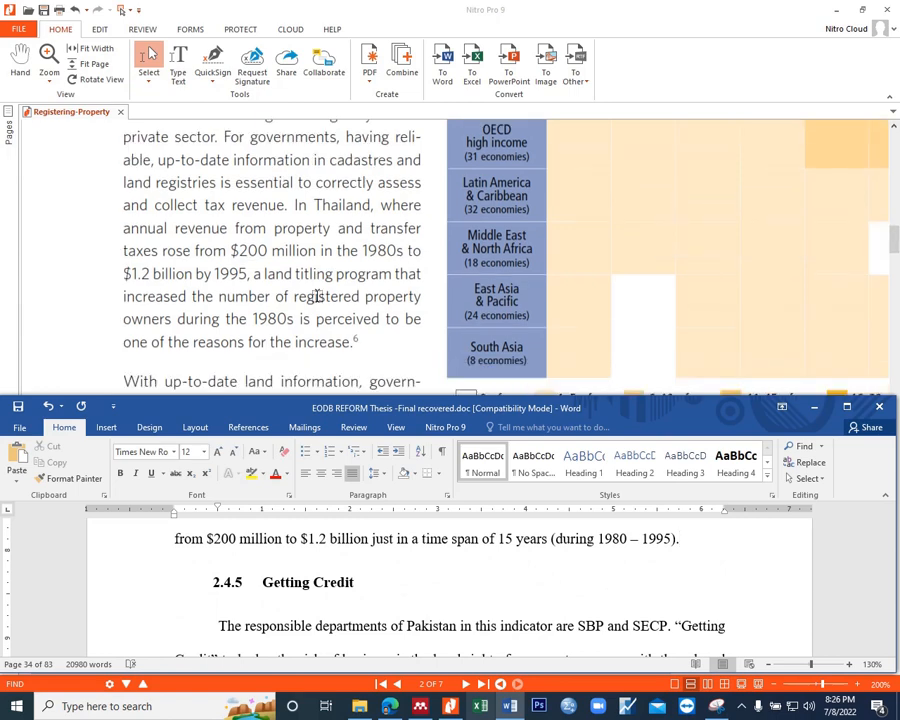
scroll(317, 296, down, 1)
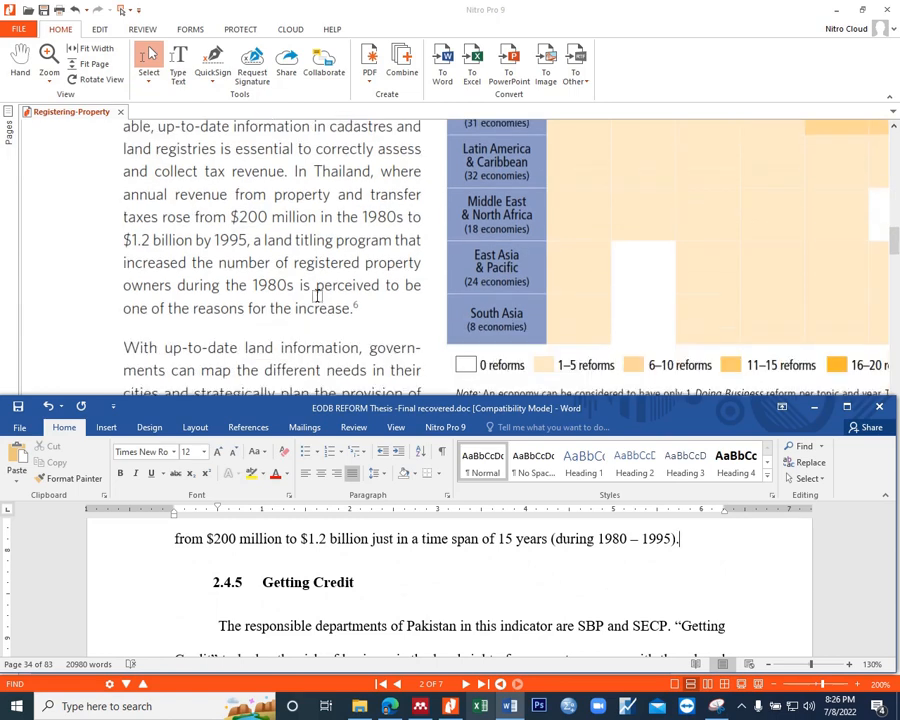
scroll(317, 296, down, 3)
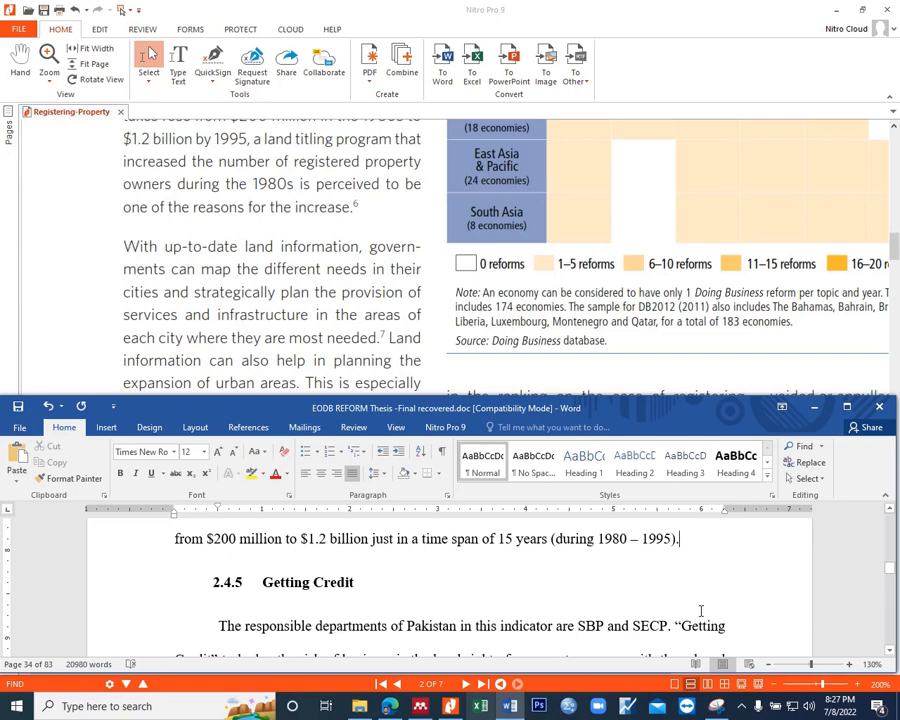
scroll(400, 340, down, 1)
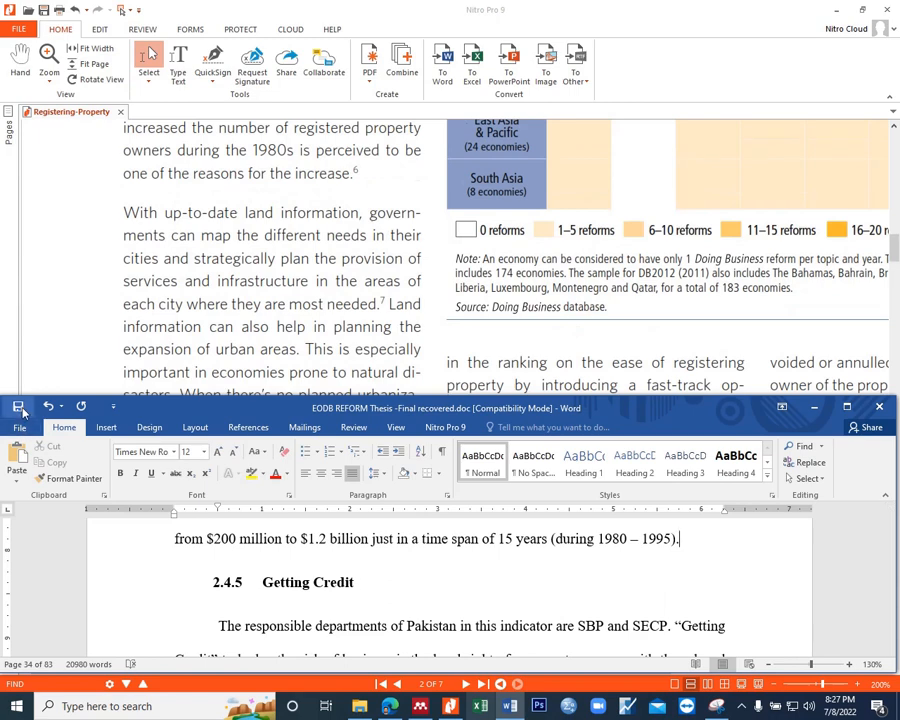
scroll(153, 316, down, 1)
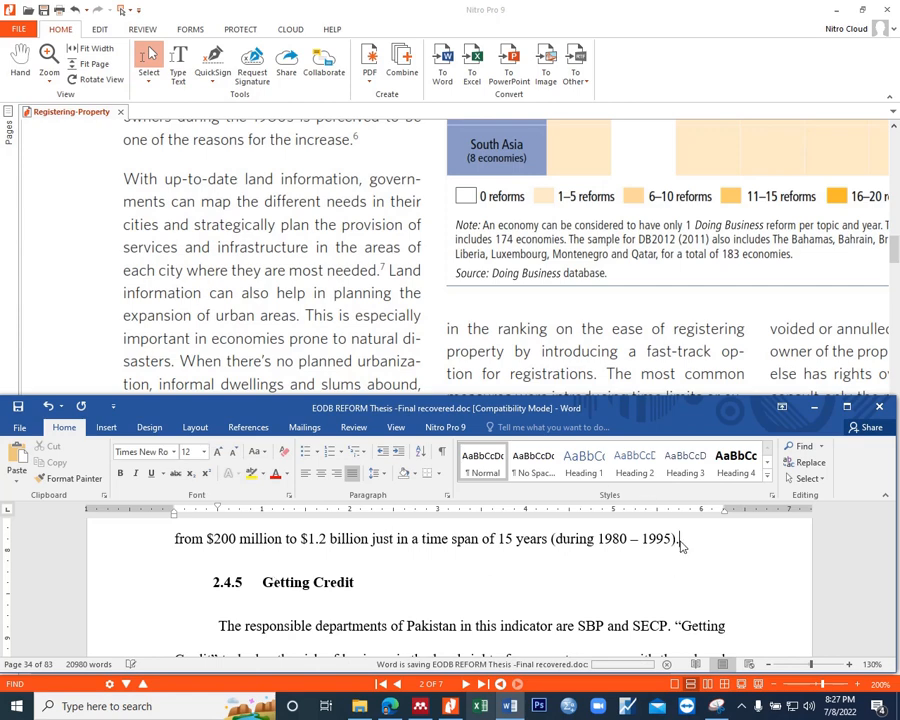
scroll(405, 330, down, 1)
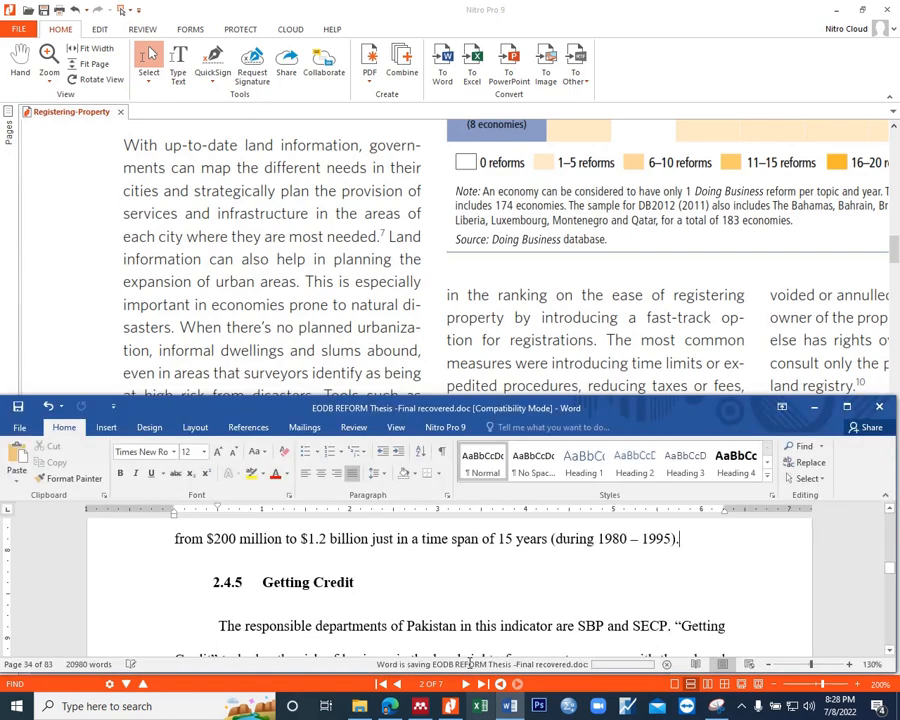
Step: Add a space before the full stop of the Thailand sentence and place the cursor there for a citation
click(682, 546)
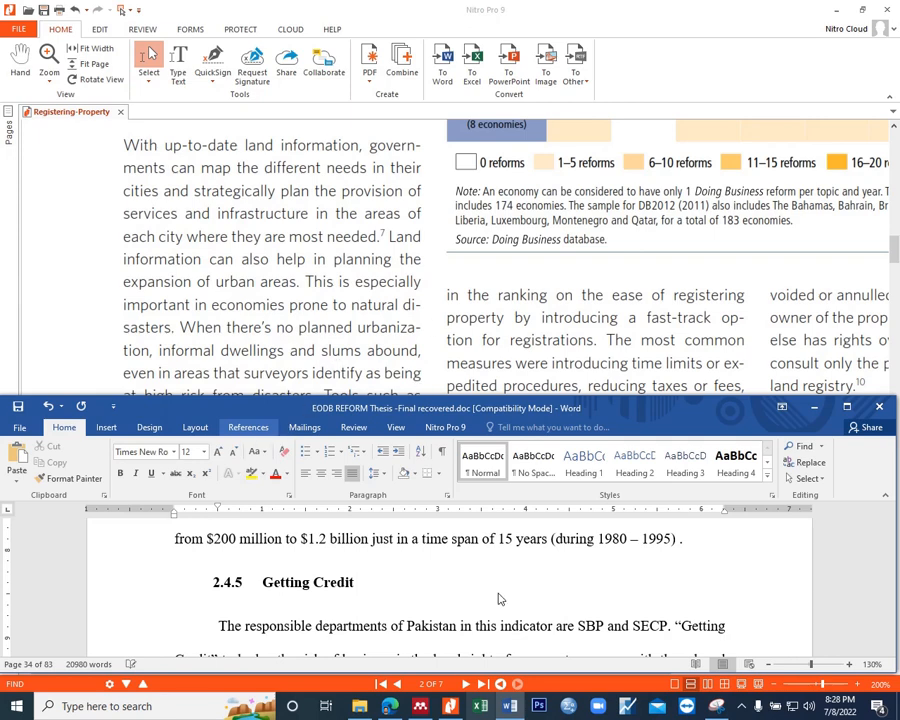
click(695, 540)
key(BackSpace)
key(BackSpace)
Step: Close the Snipping Tool and discard the unsaved snip of the property transfer chart
click(444, 709)
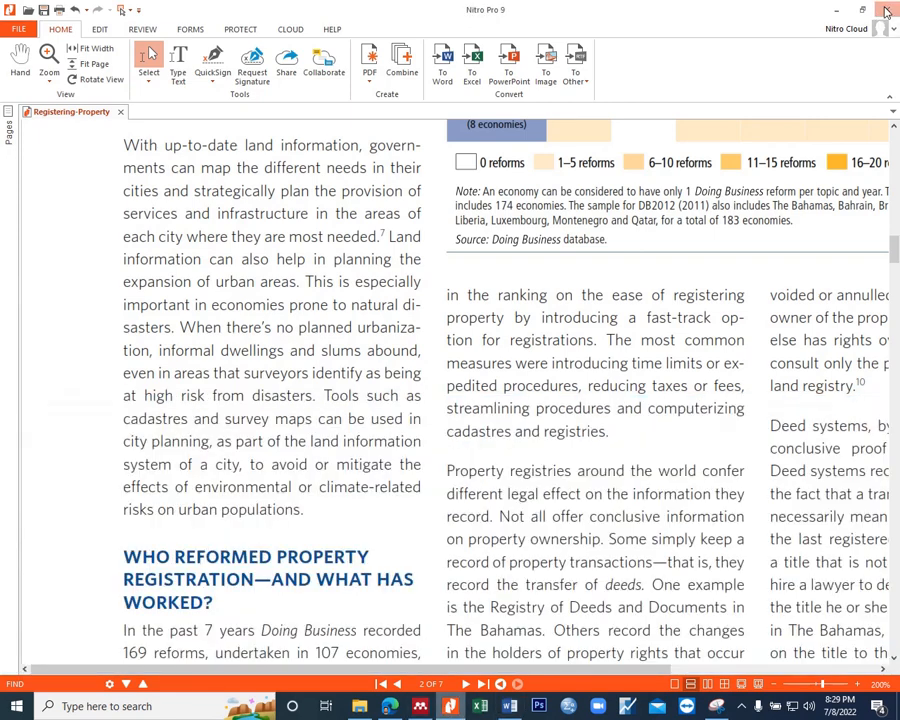
click(717, 707)
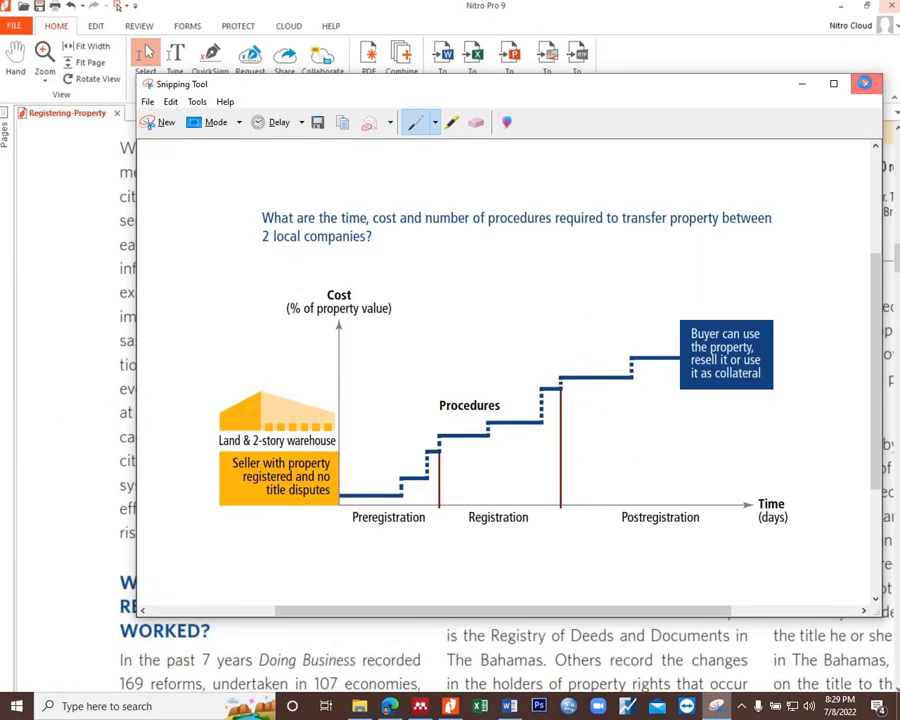
mouse_move(450, 708)
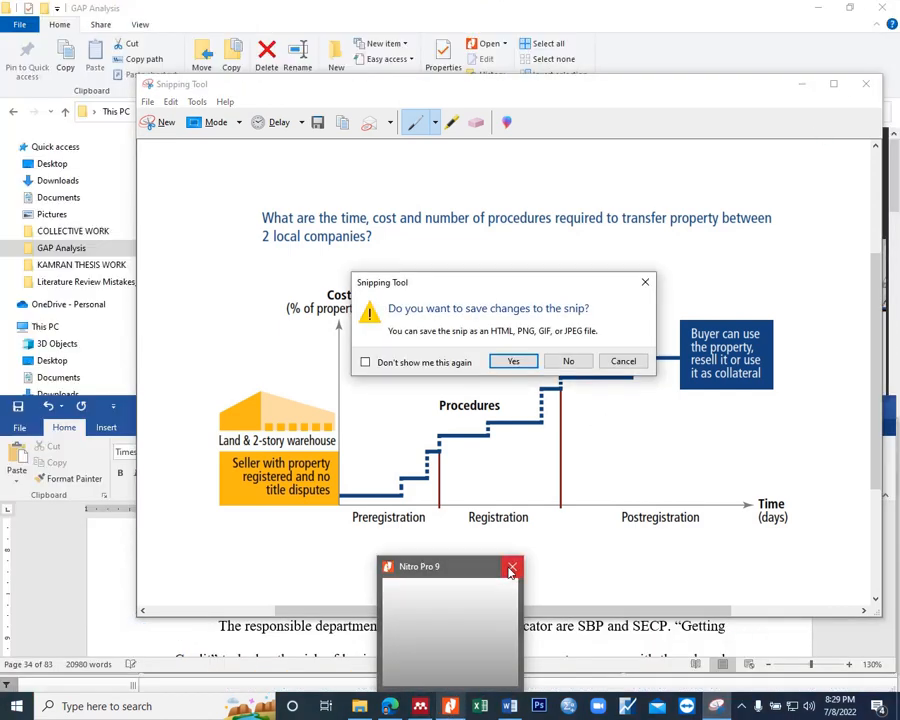
click(566, 360)
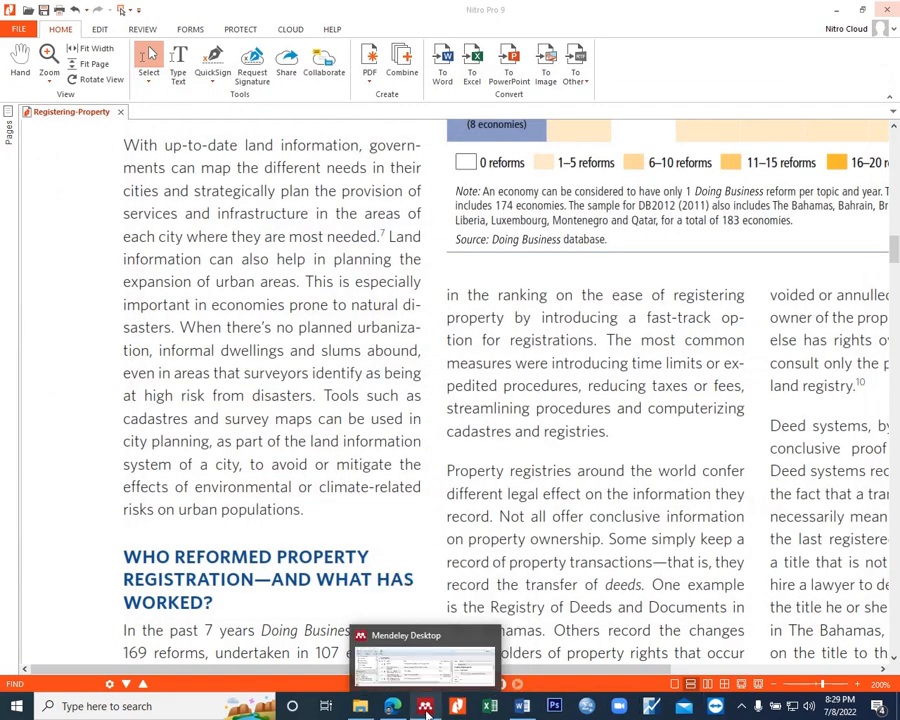
Step: Bring up Mendeley Desktop and the Word thesis, and close the Registering-Property PDF without saving its changes
click(522, 706)
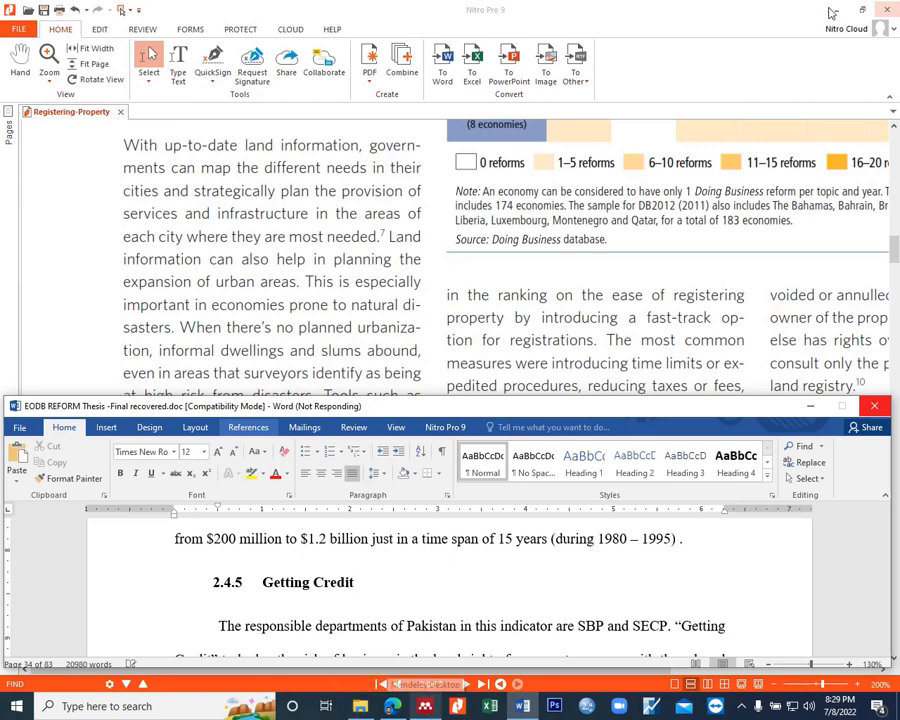
click(425, 706)
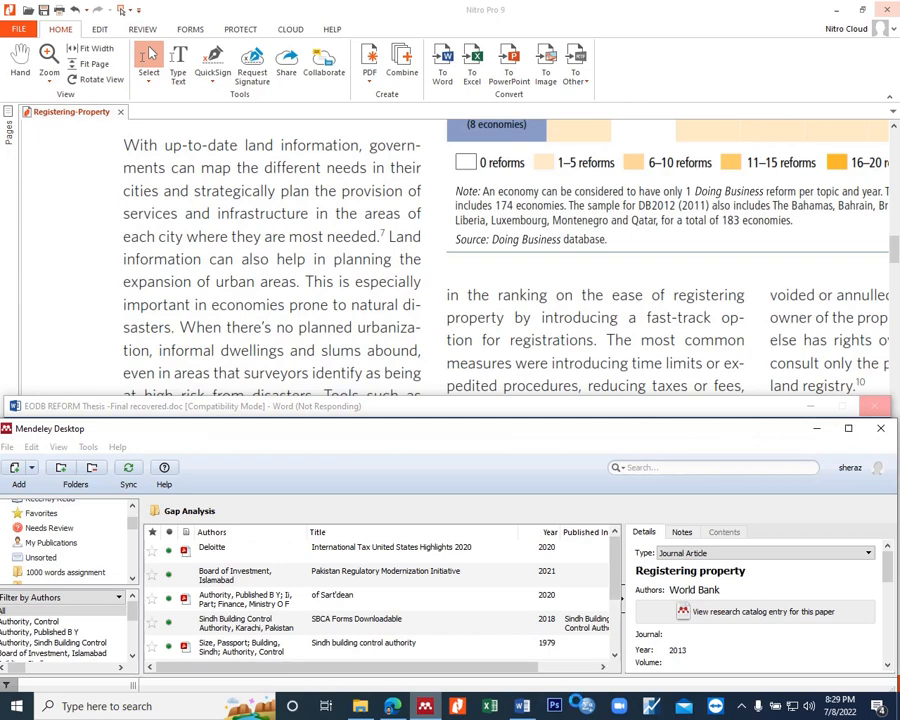
click(522, 706)
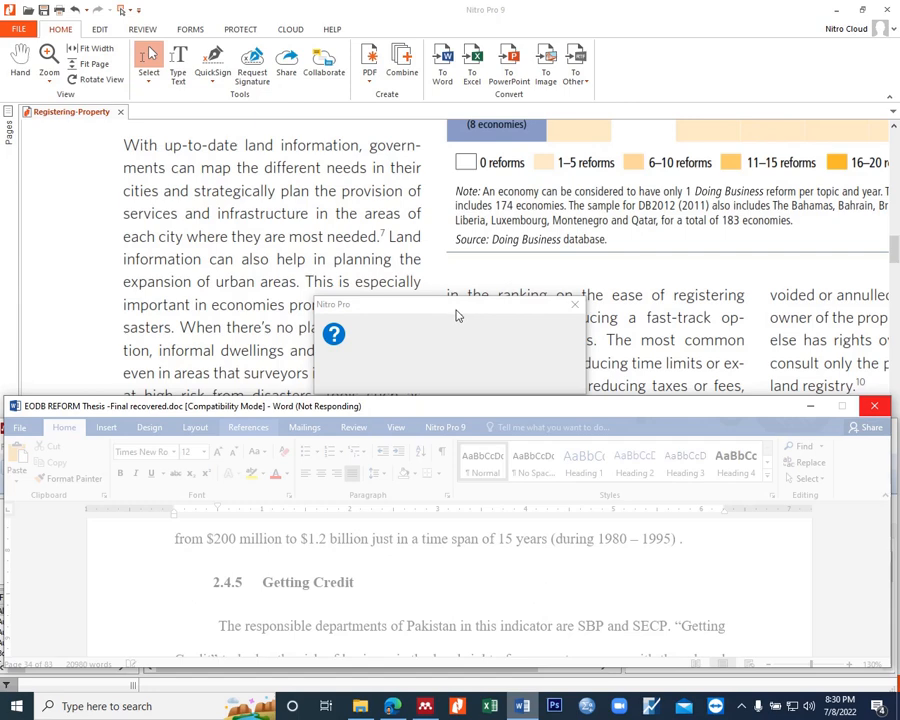
click(575, 305)
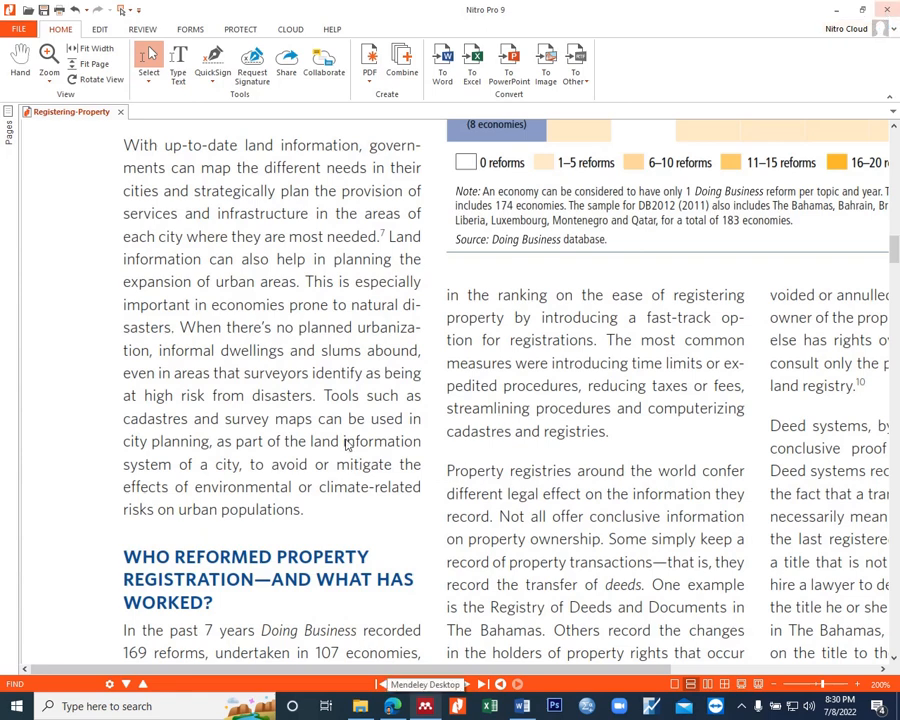
click(887, 9)
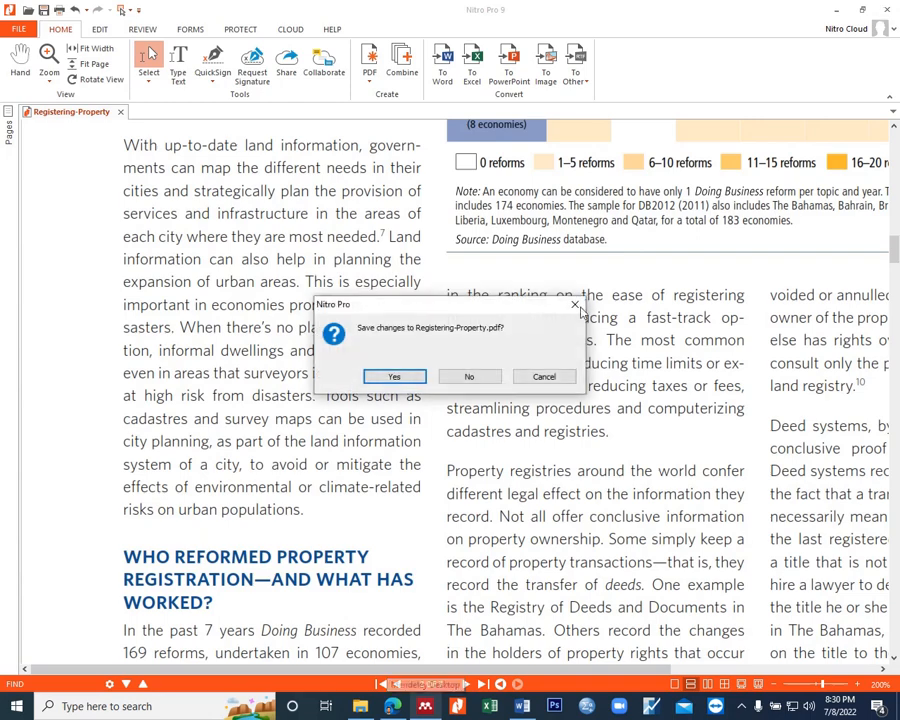
click(470, 376)
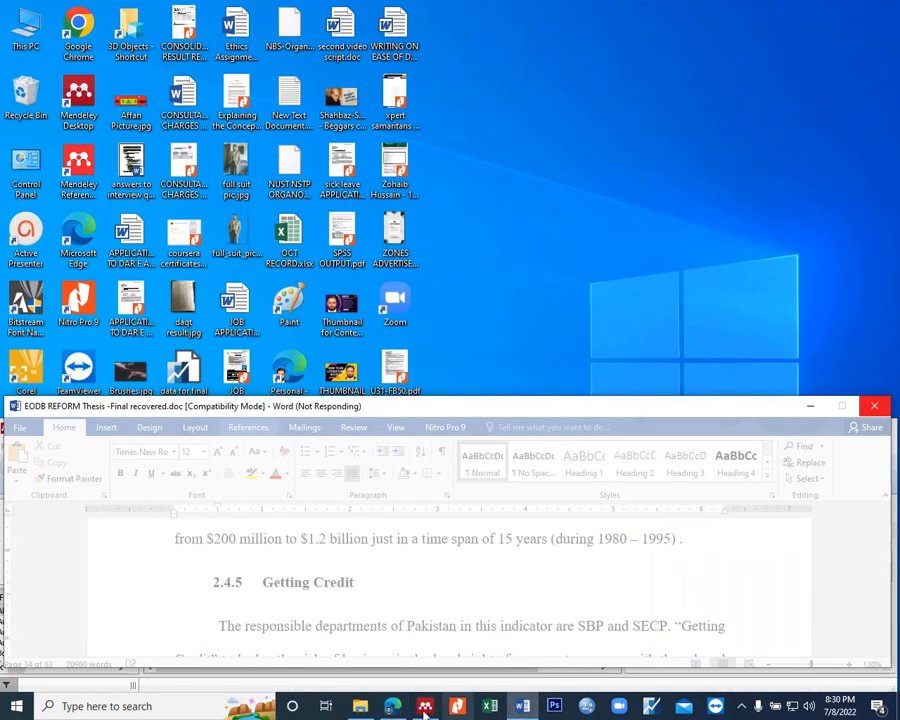
Step: Place the thesis window above Mendeley and cite the World Bank 2013 entry "Registering property" from the Gap Analysis folder after the Thailand sentence
drag(646, 406, 656, 43)
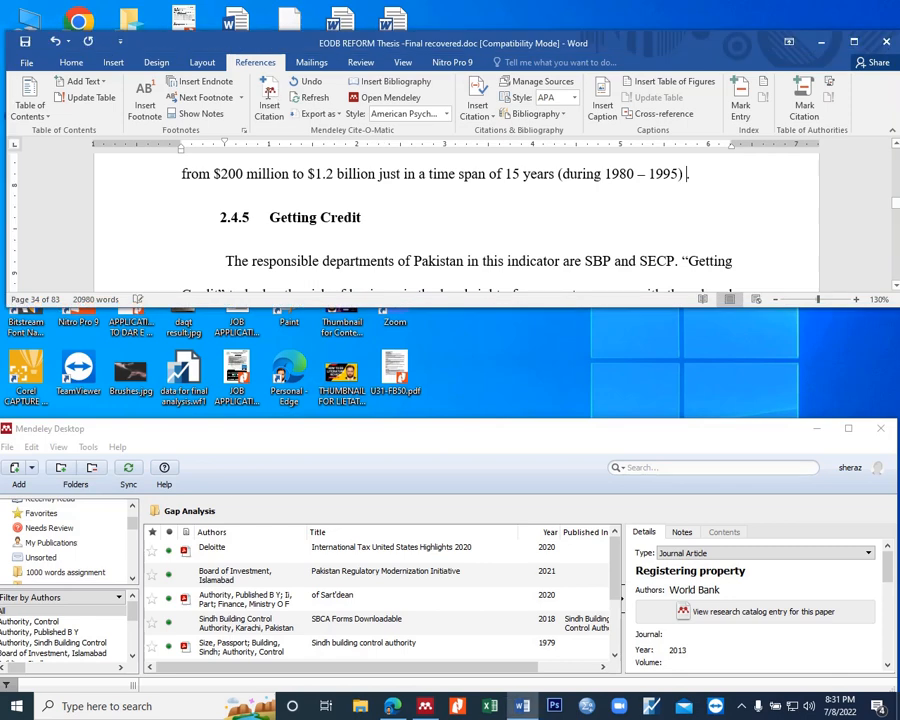
click(271, 103)
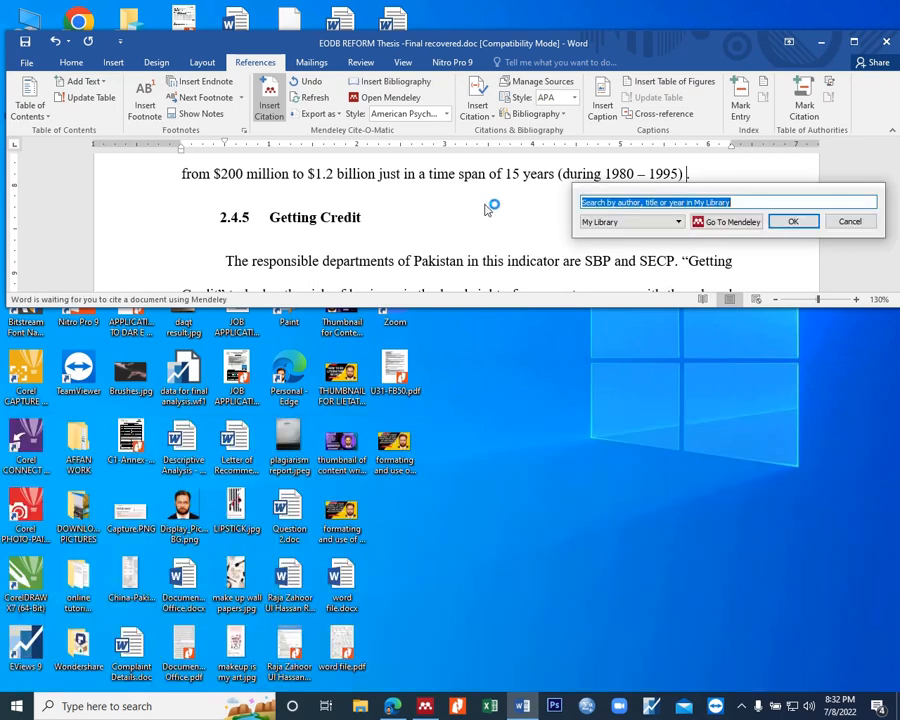
click(723, 222)
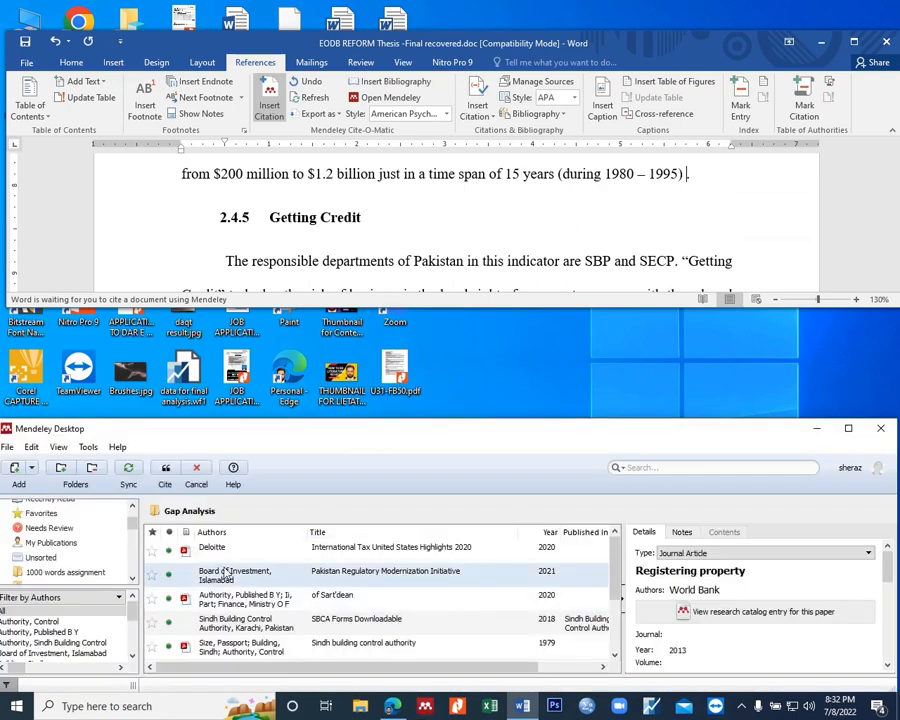
scroll(295, 596, down, 2)
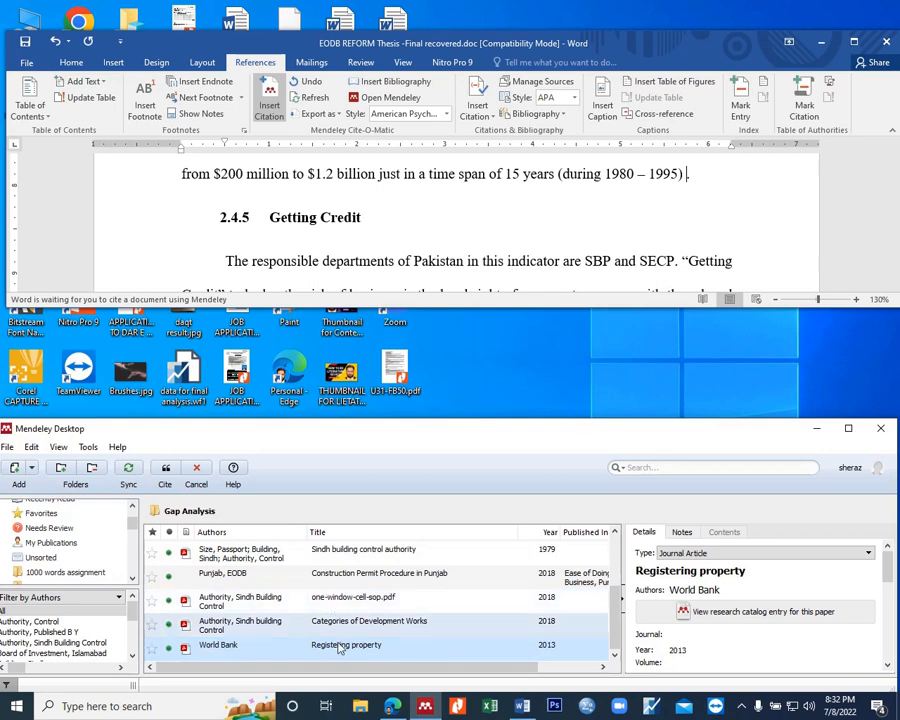
click(168, 473)
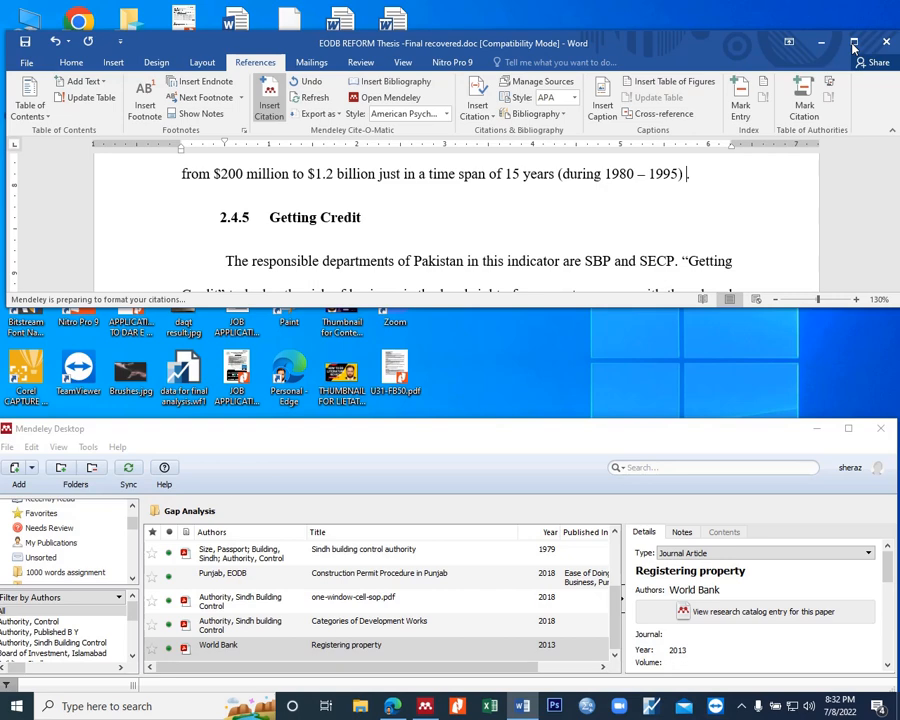
click(357, 648)
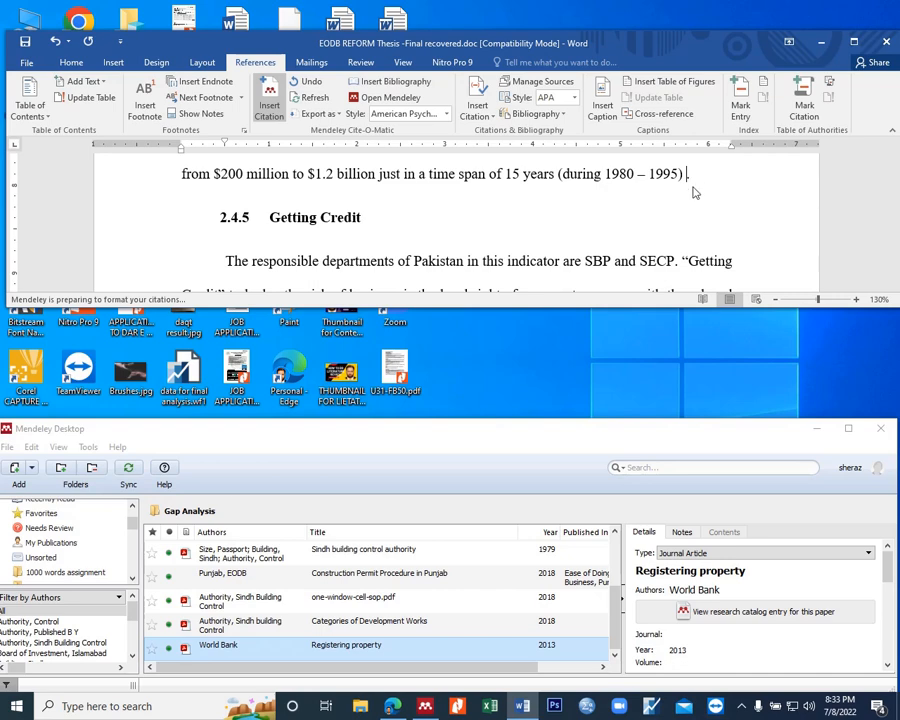
click(743, 708)
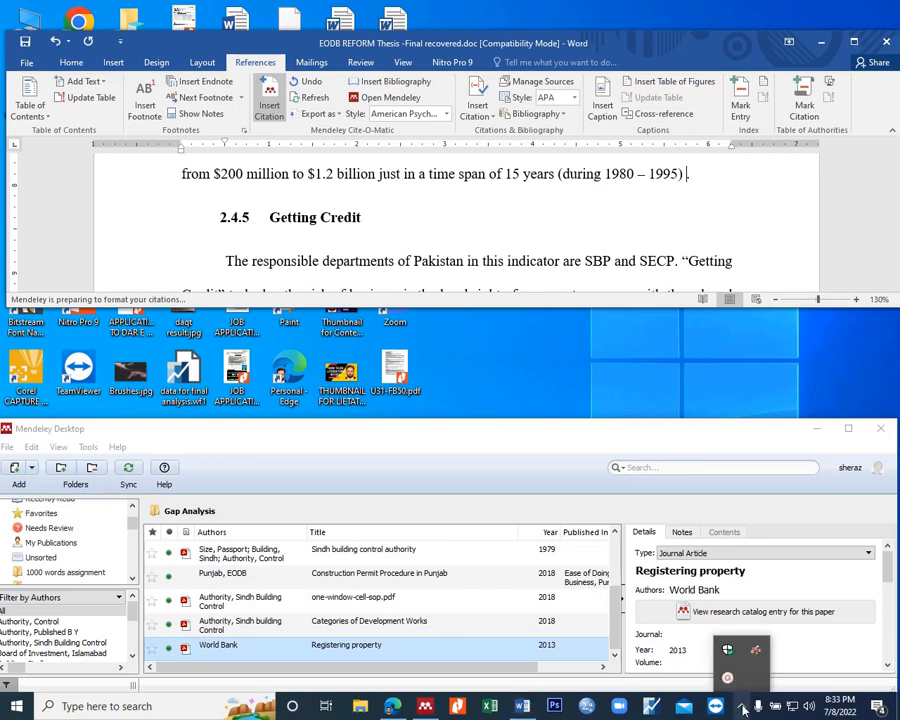
click(728, 684)
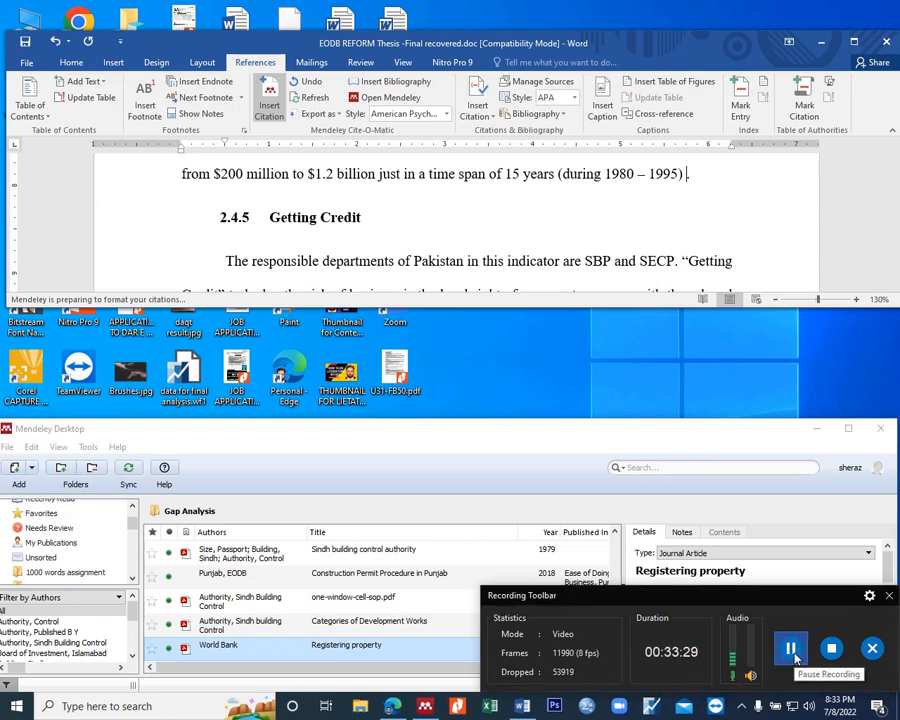
click(885, 638)
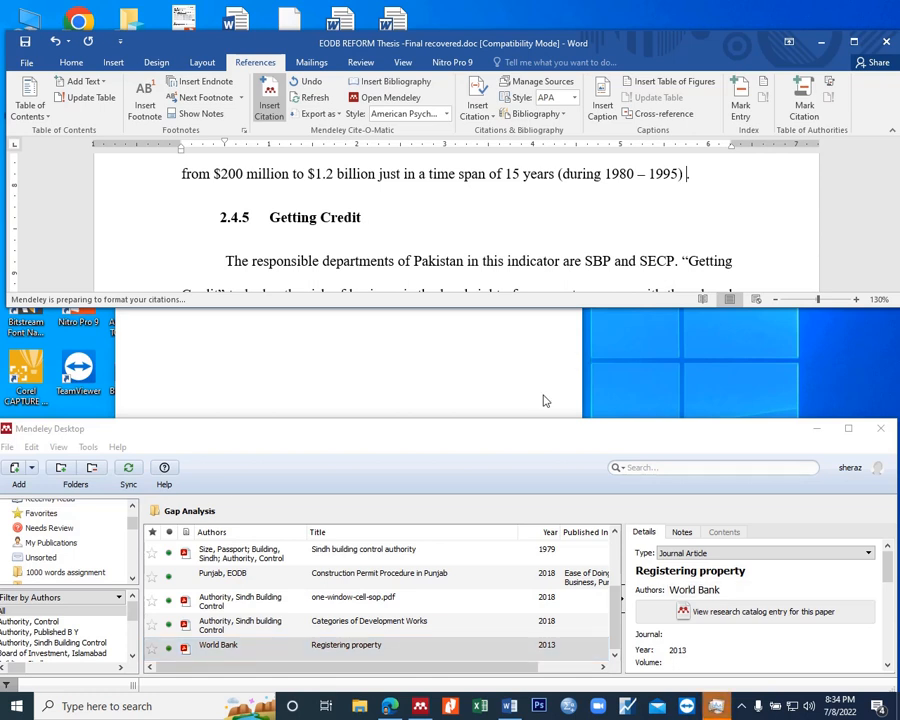
Step: End the unresponsive Task Manager process while Mendeley prepares the citation
click(719, 707)
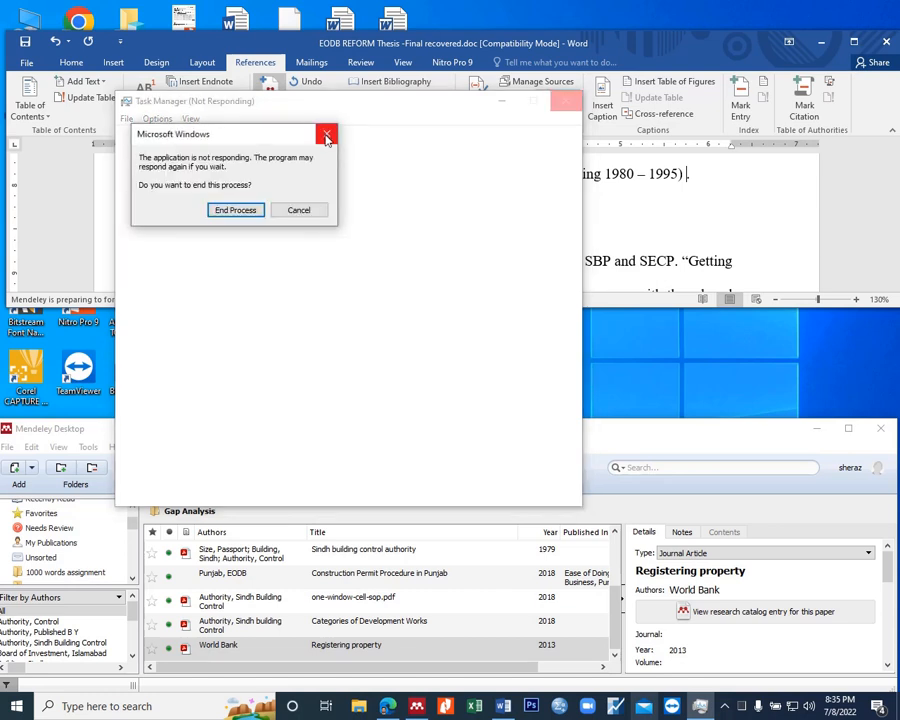
click(239, 209)
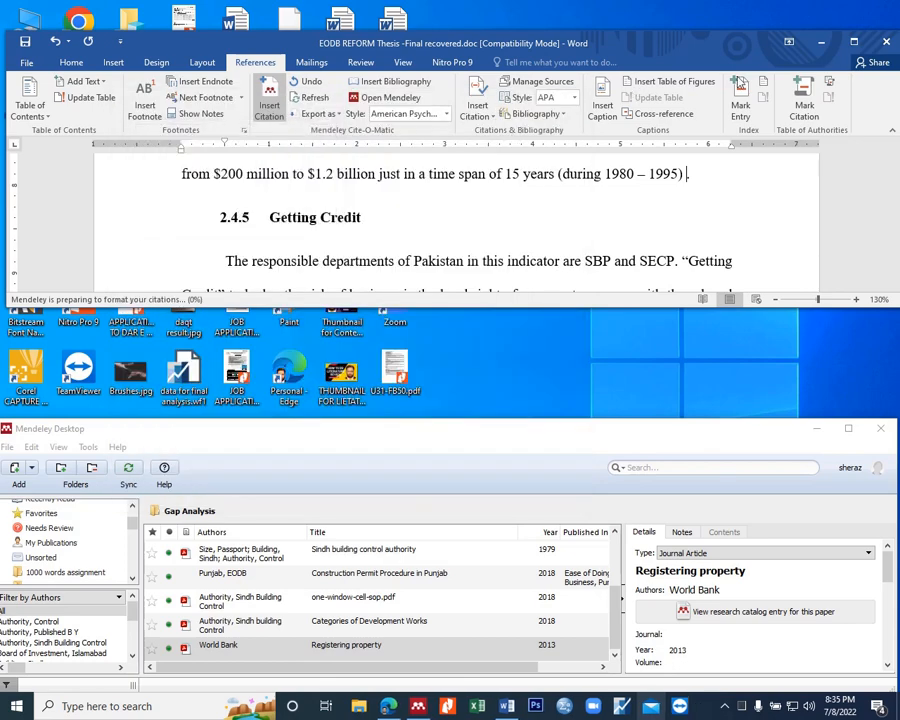
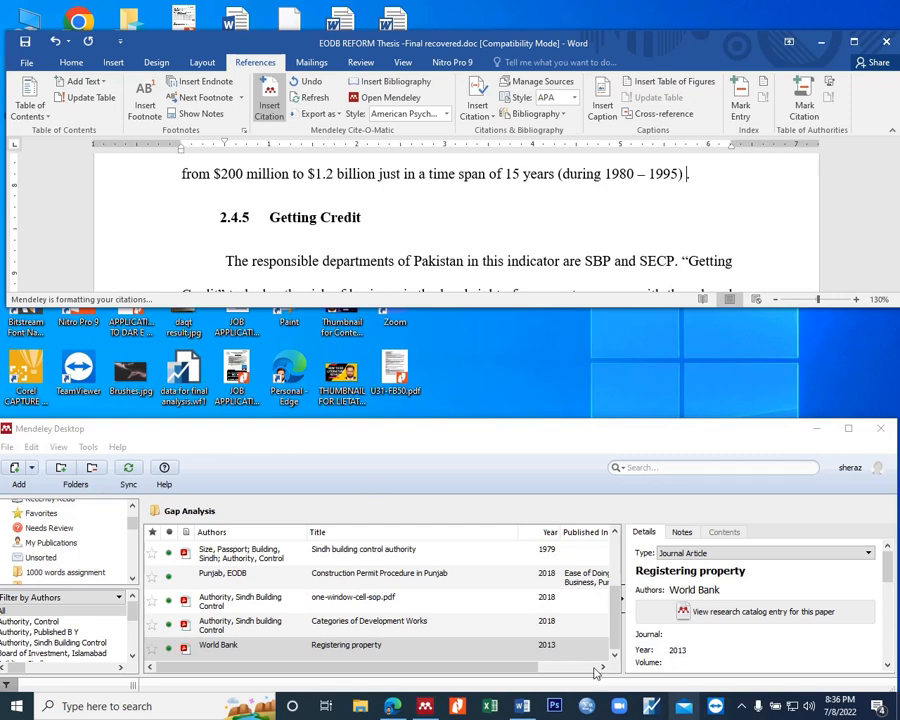
click(741, 706)
click(755, 650)
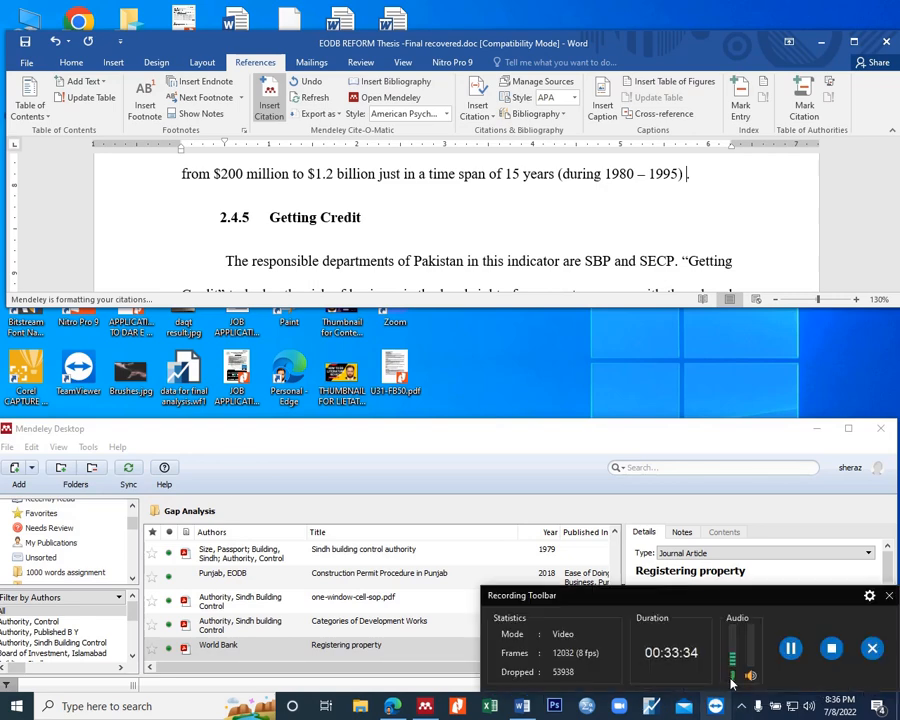
click(790, 650)
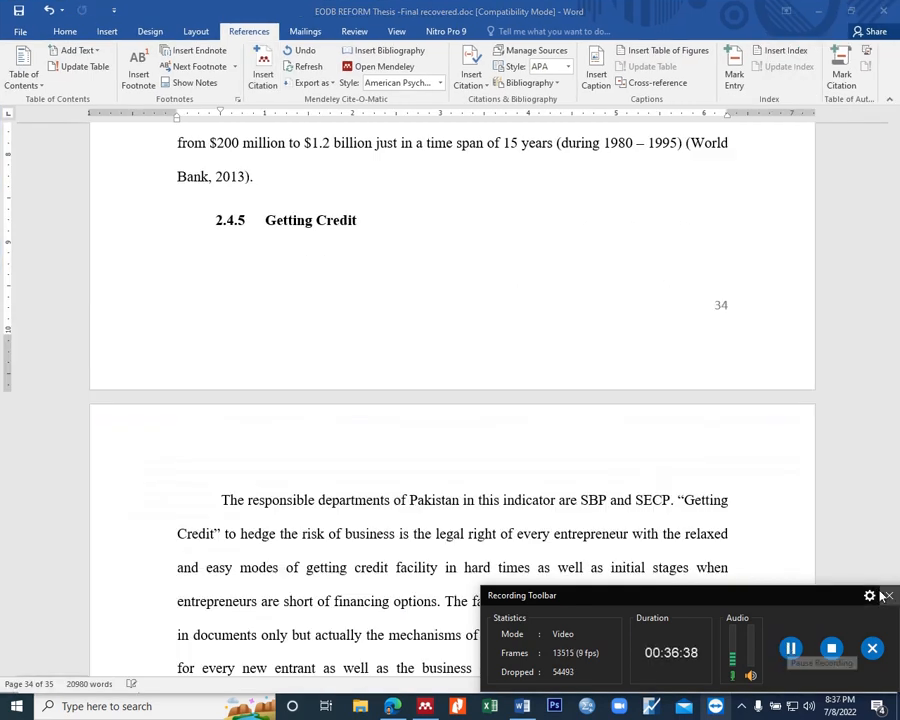
click(887, 596)
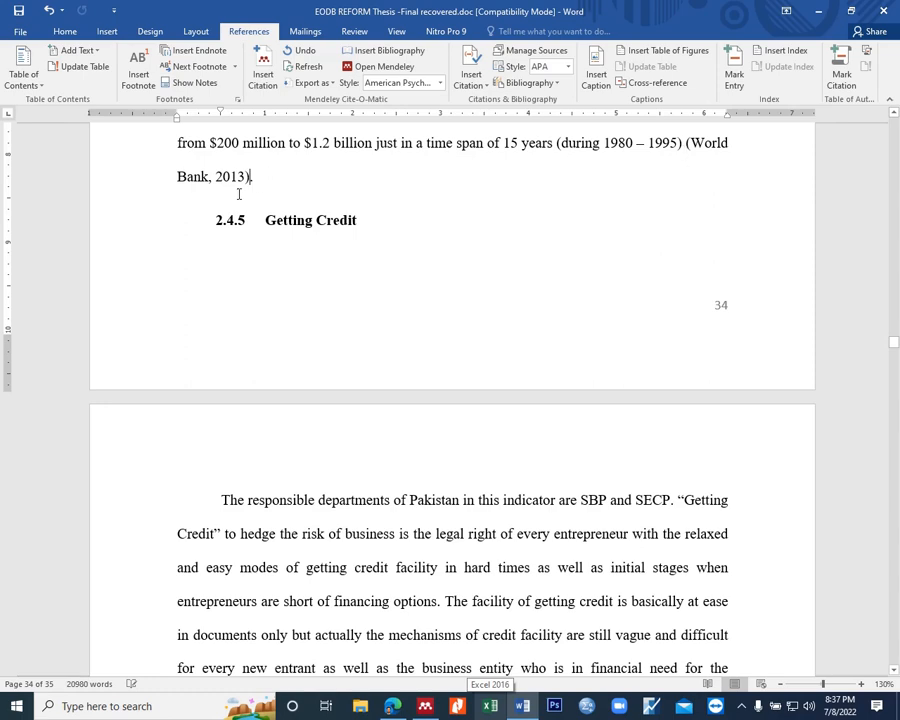
Step: Change the author of the "Registering property" entry in Mendeley to the suggested name WorldBankGroup and apply it by reselecting the entry
click(425, 708)
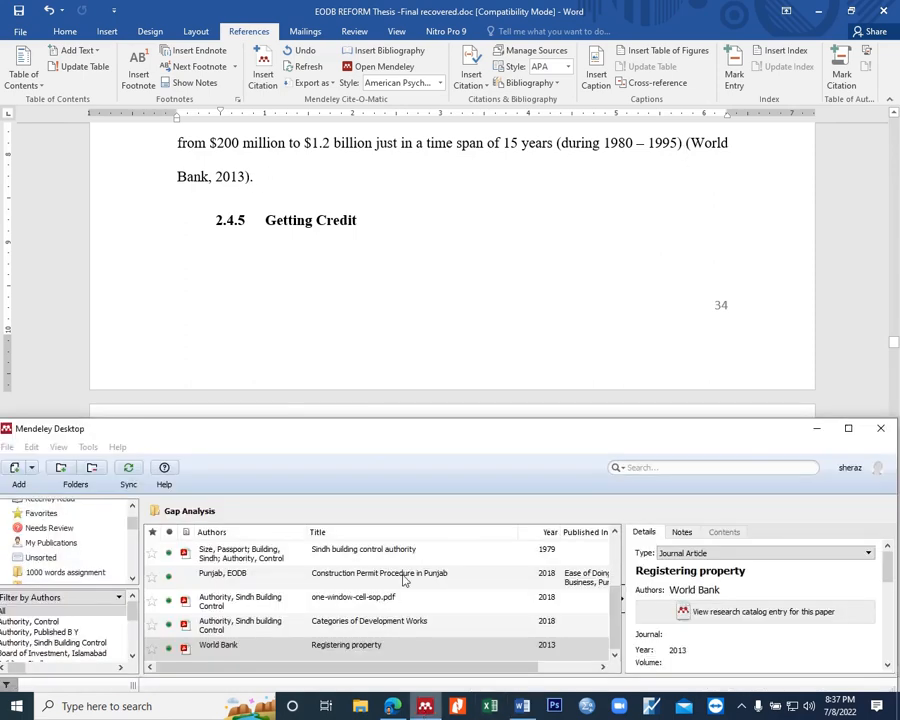
click(727, 590)
key(BackSpace)
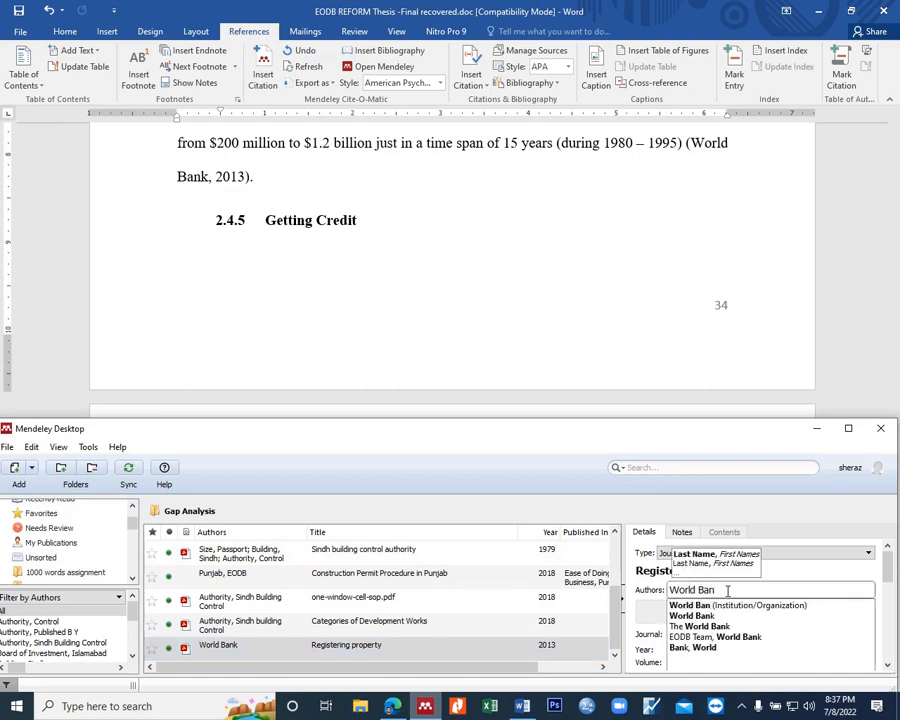
key(BackSpace)
key(BackSpace)
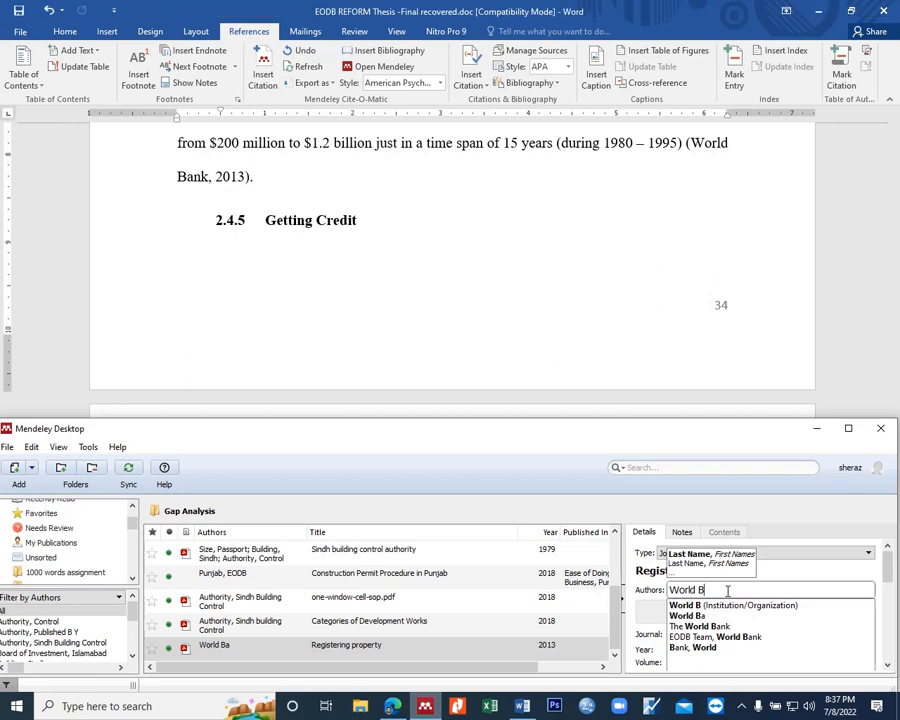
key(BackSpace)
key(BackSpace)
key(BackSpace)
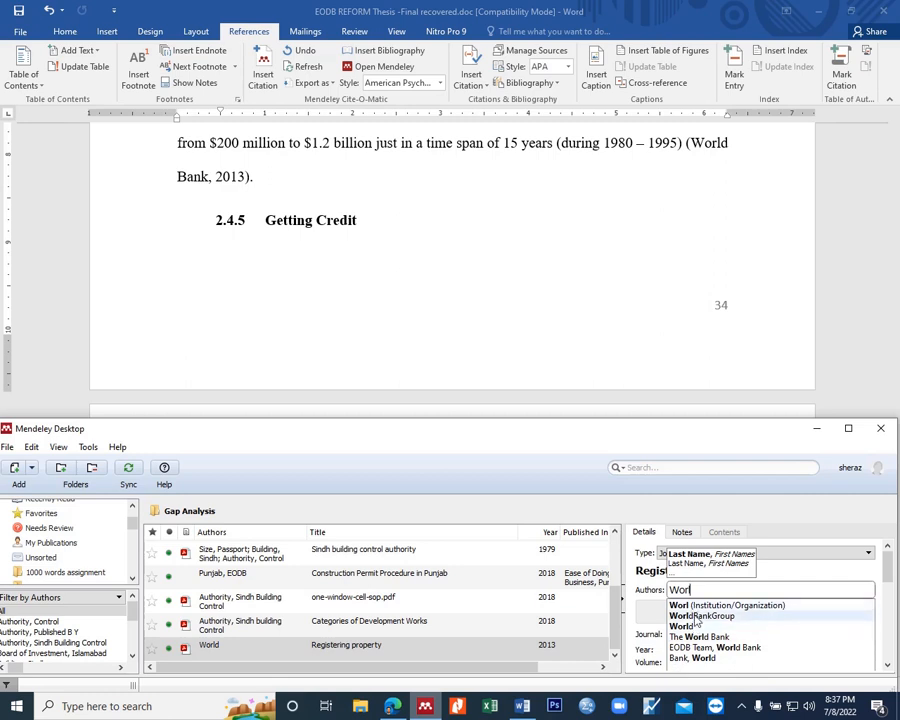
click(735, 616)
click(240, 647)
click(344, 621)
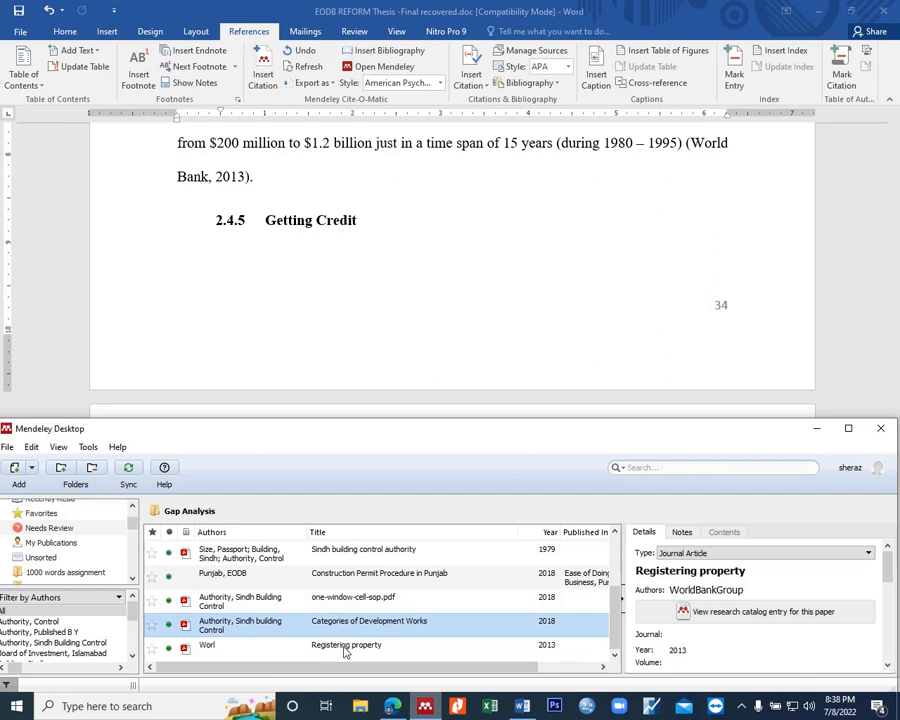
click(345, 648)
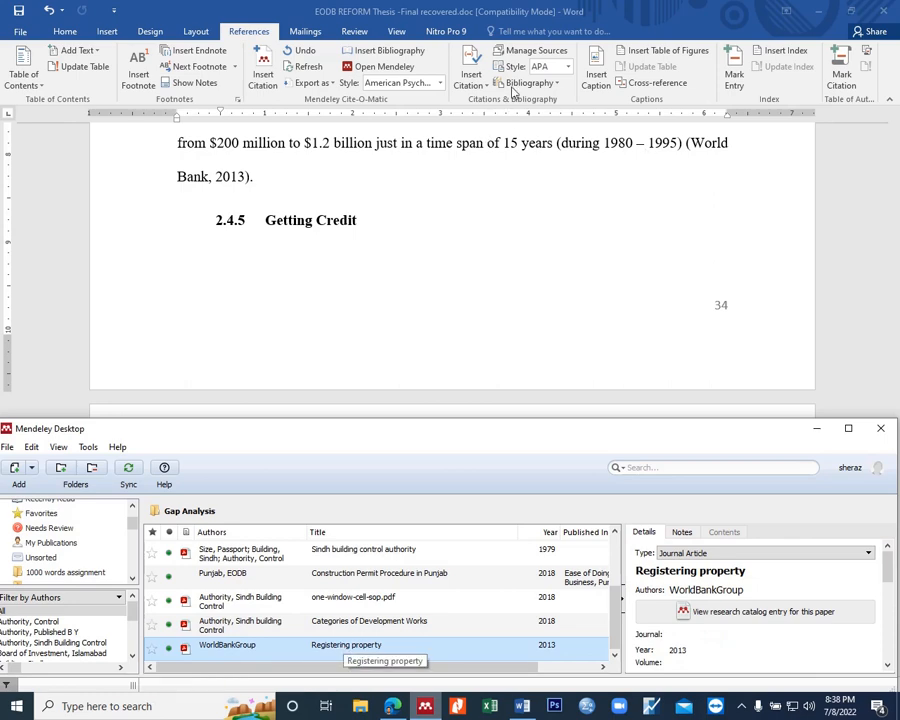
Step: Refresh the thesis's Mendeley citations to apply the edited author name
click(300, 68)
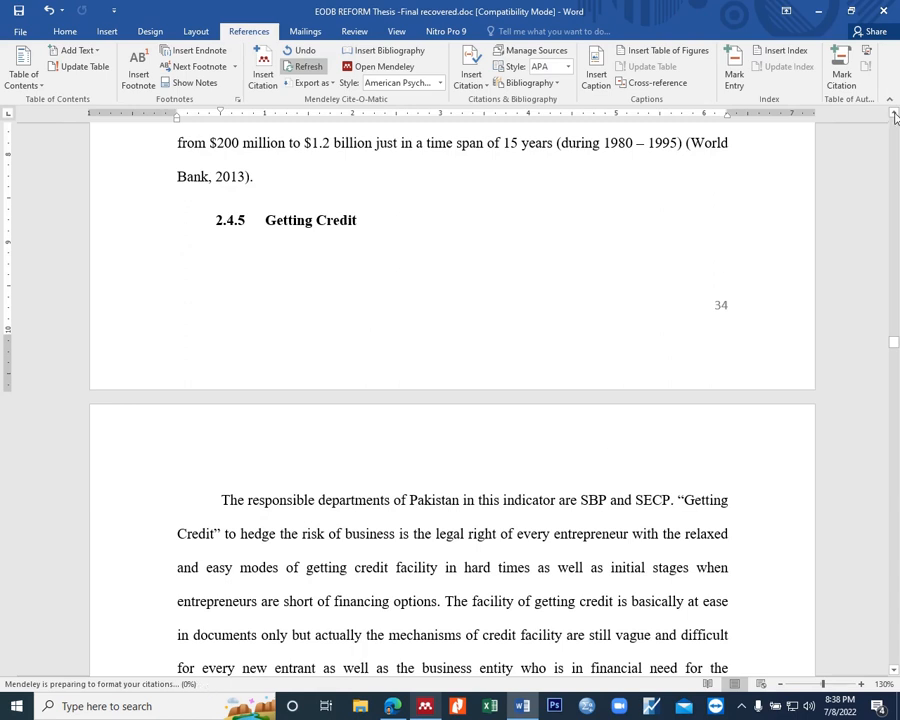
click(745, 708)
click(727, 679)
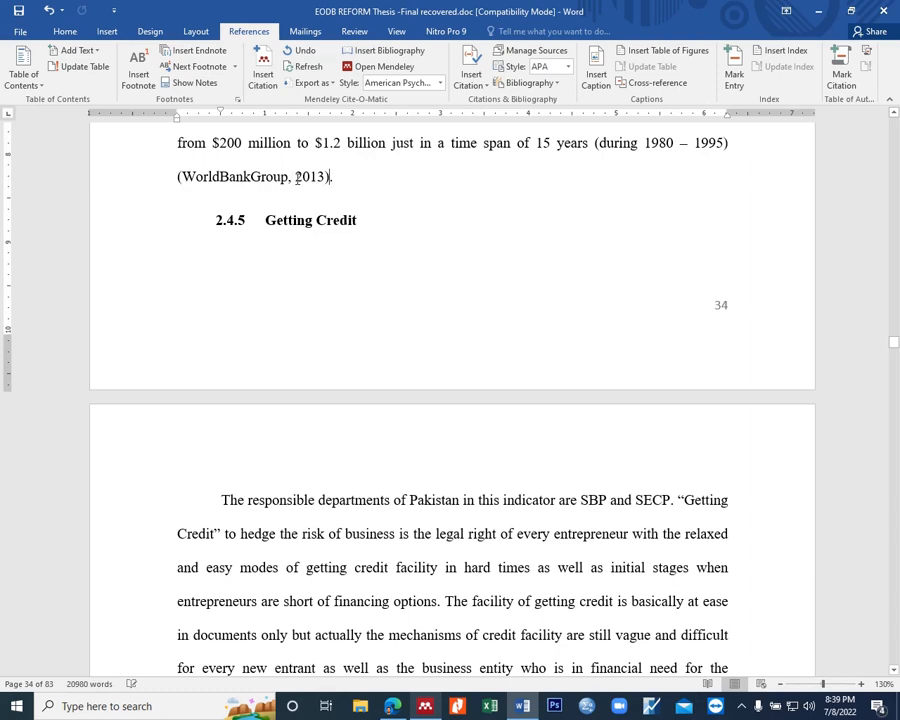
Step: Split the paragraph that begins "Investment in a country" so that "The easy and feasible process of registering property" starts a new paragraph
scroll(300, 182, up, 8)
scroll(373, 323, up, 5)
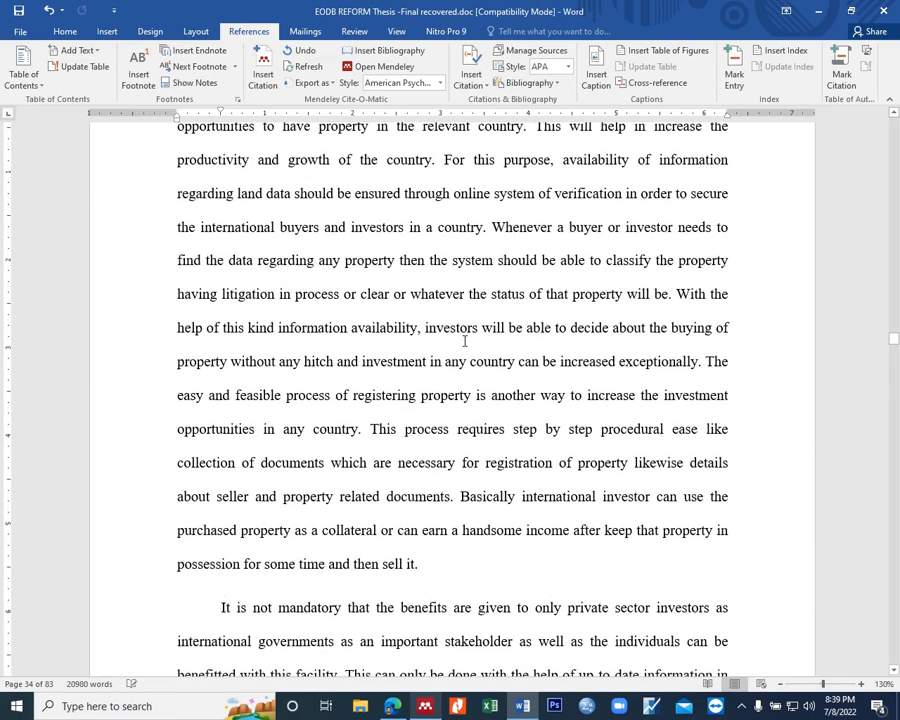
scroll(464, 341, up, 5)
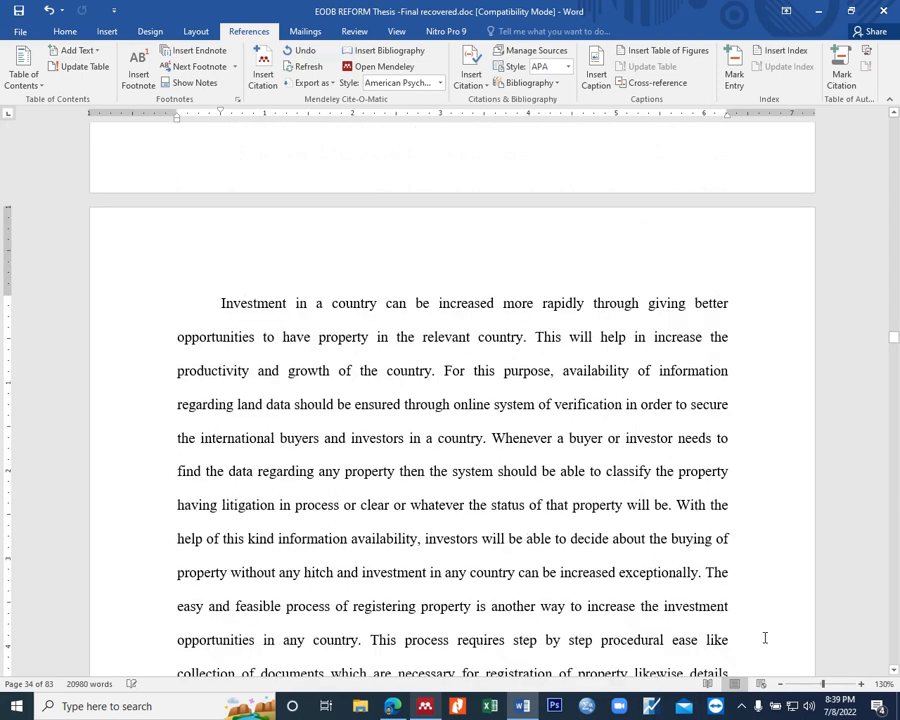
scroll(707, 576, down, 3)
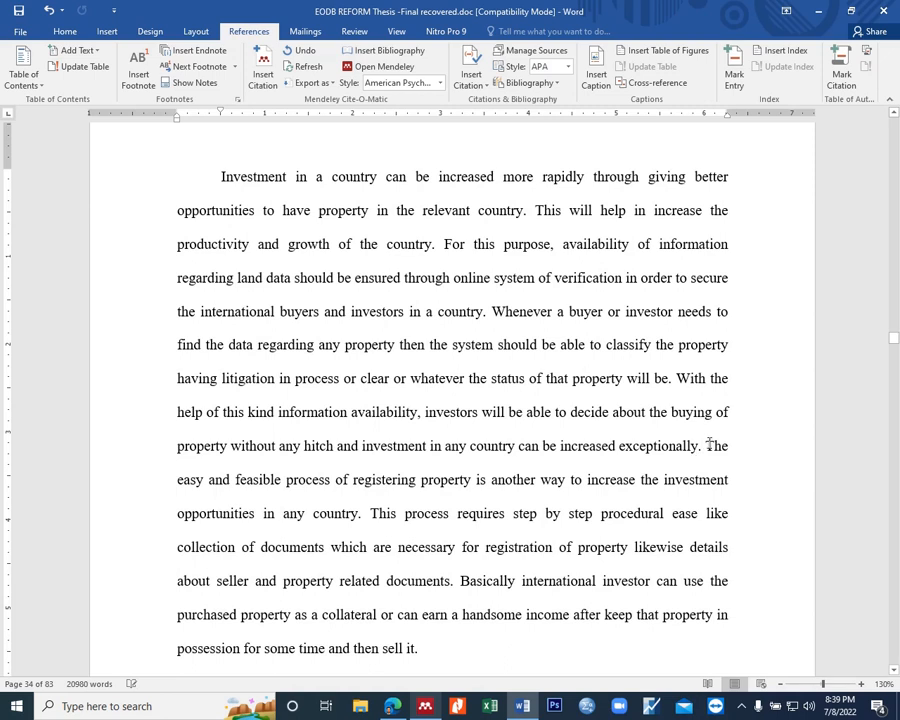
click(706, 446)
key(Return)
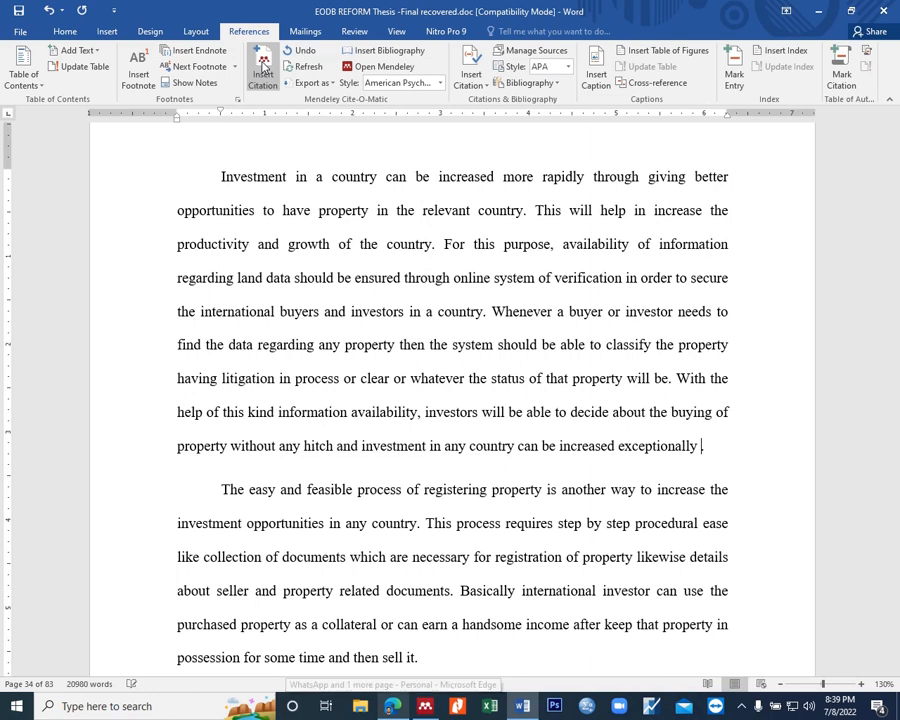
Step: Cite the WorldBankGroup 2013 entry "Registering property" from Mendeley after "increased exceptionally" in the thesis
click(395, 708)
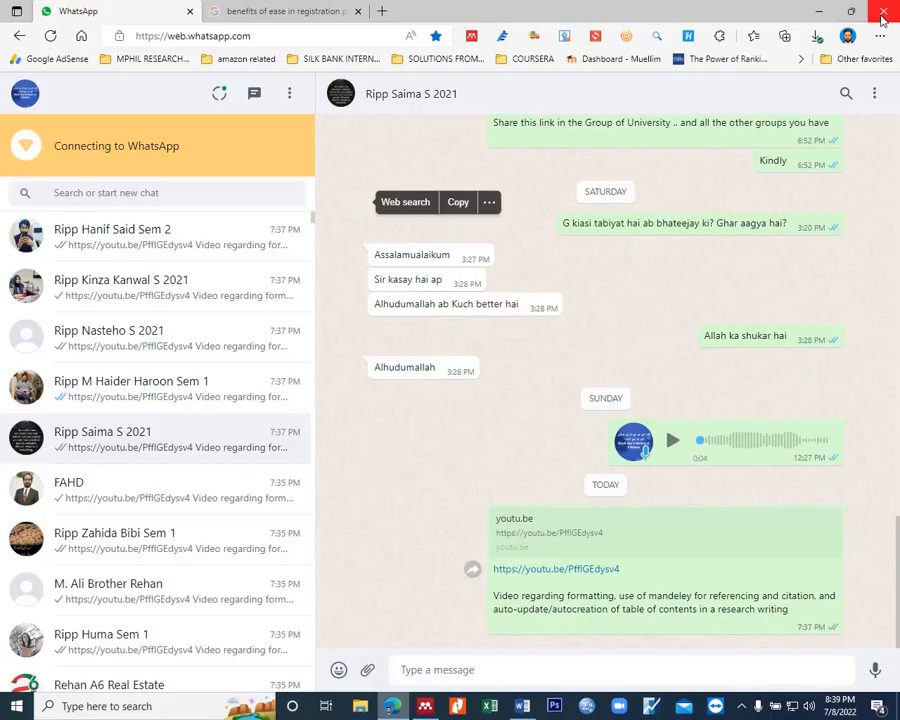
click(427, 708)
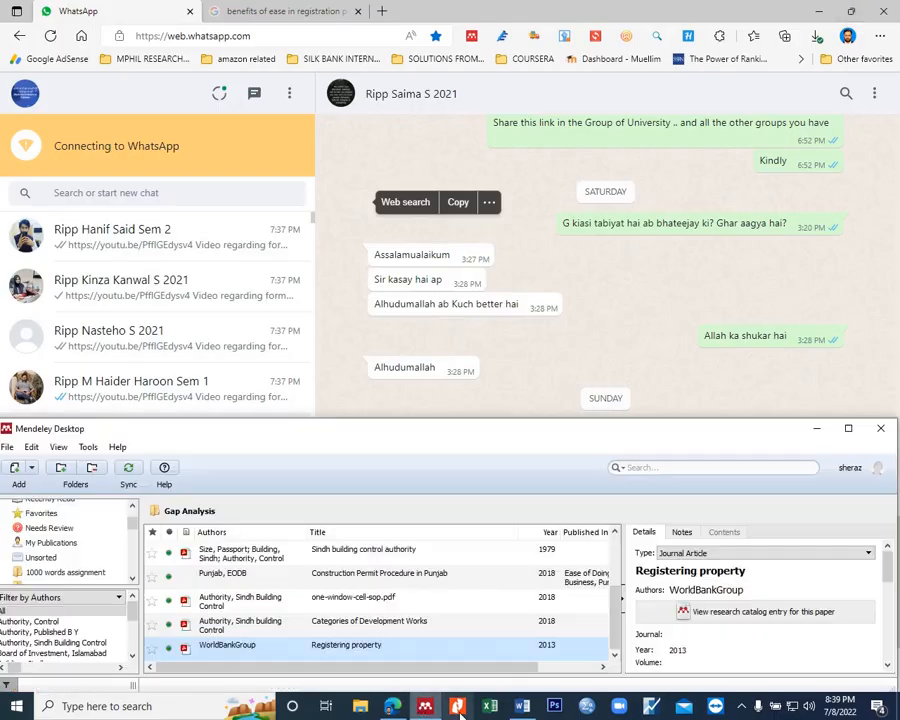
click(522, 708)
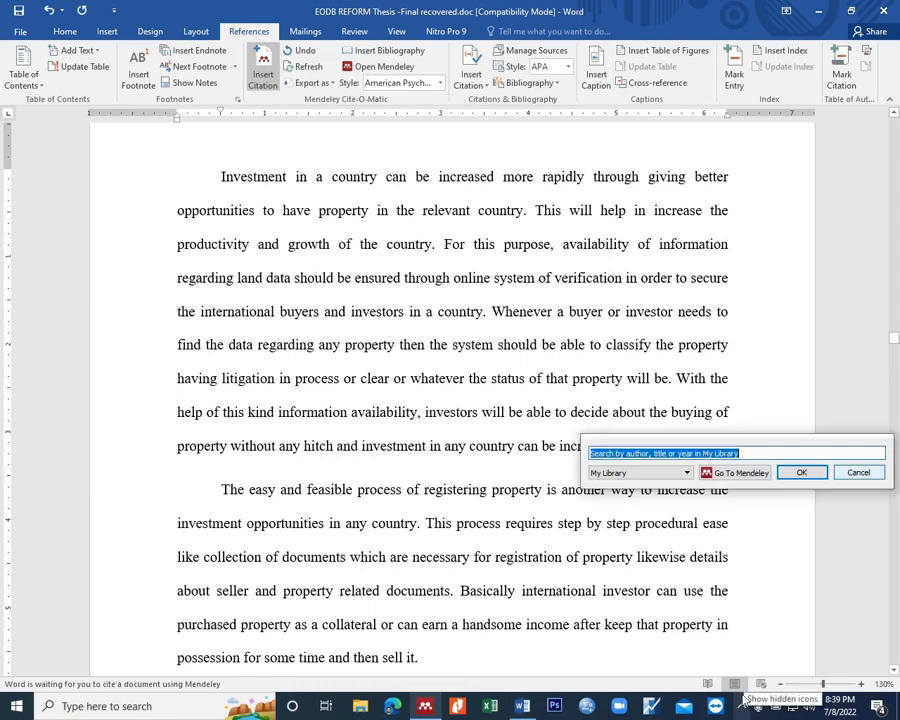
click(735, 472)
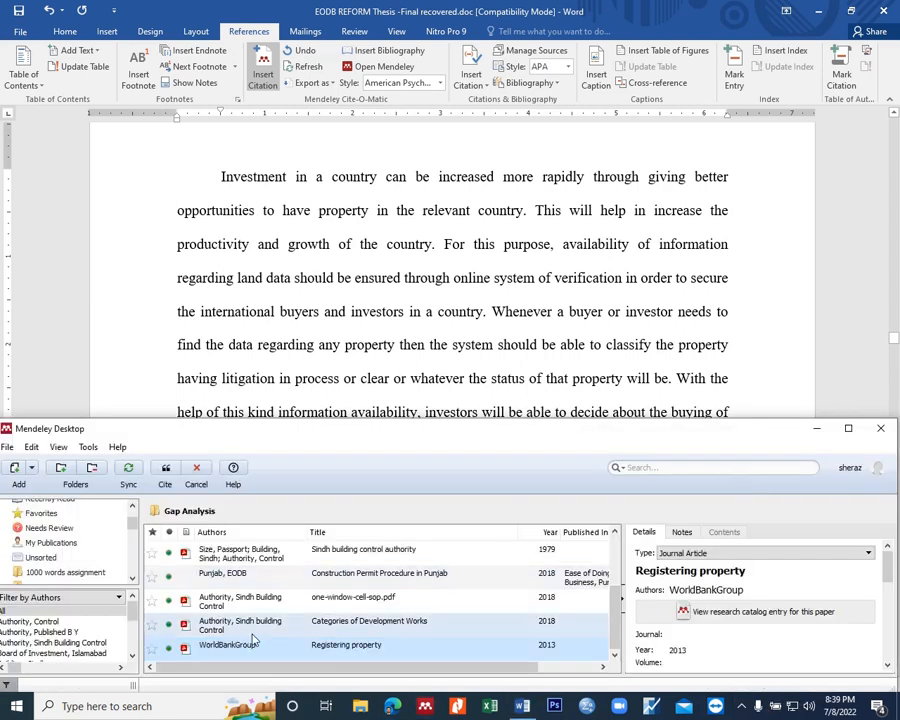
click(166, 468)
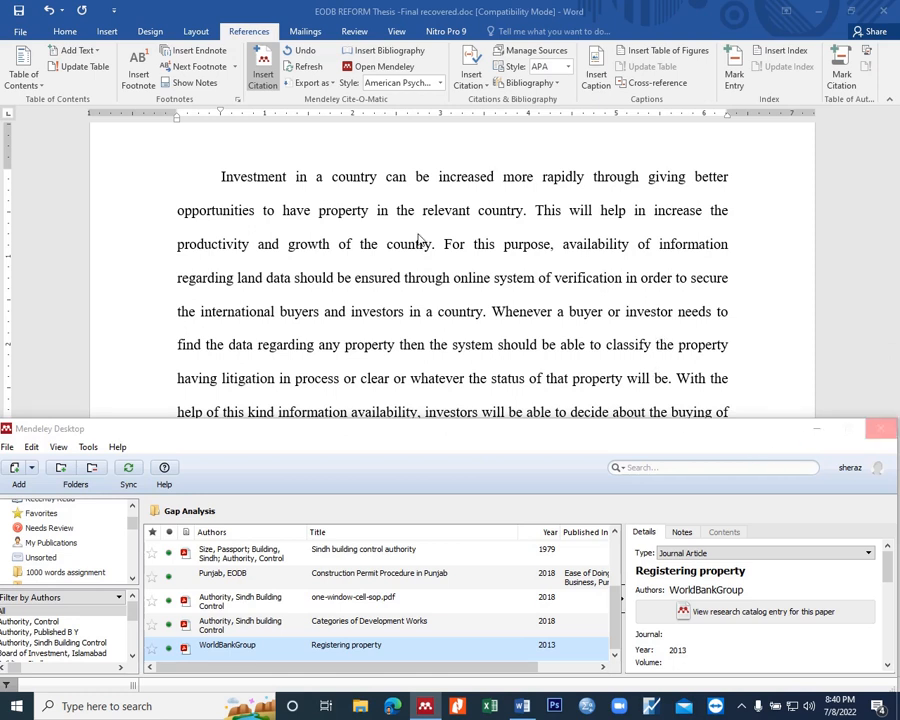
click(455, 310)
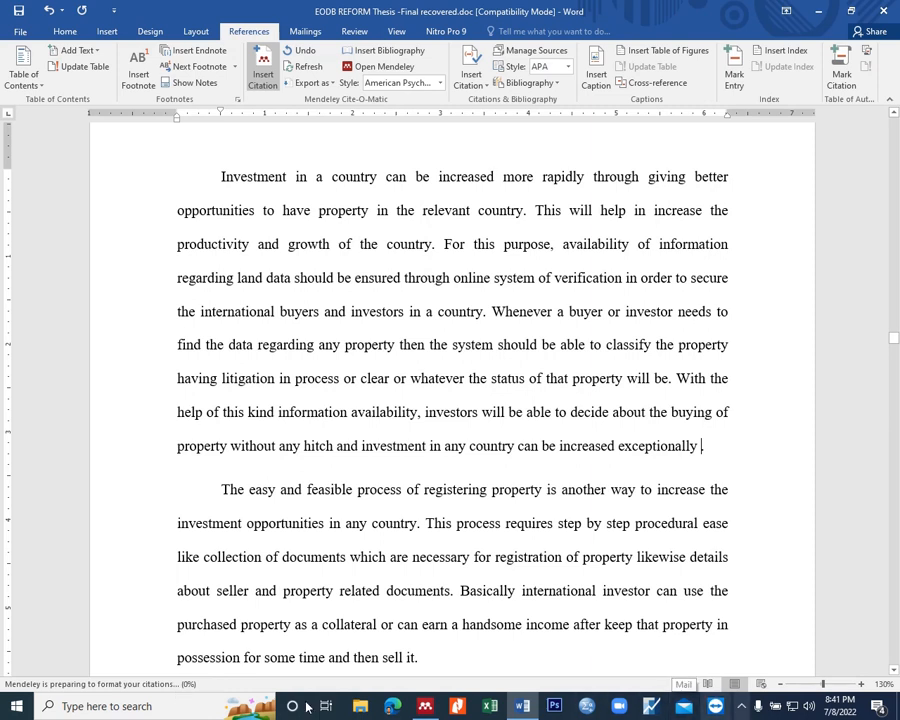
click(743, 707)
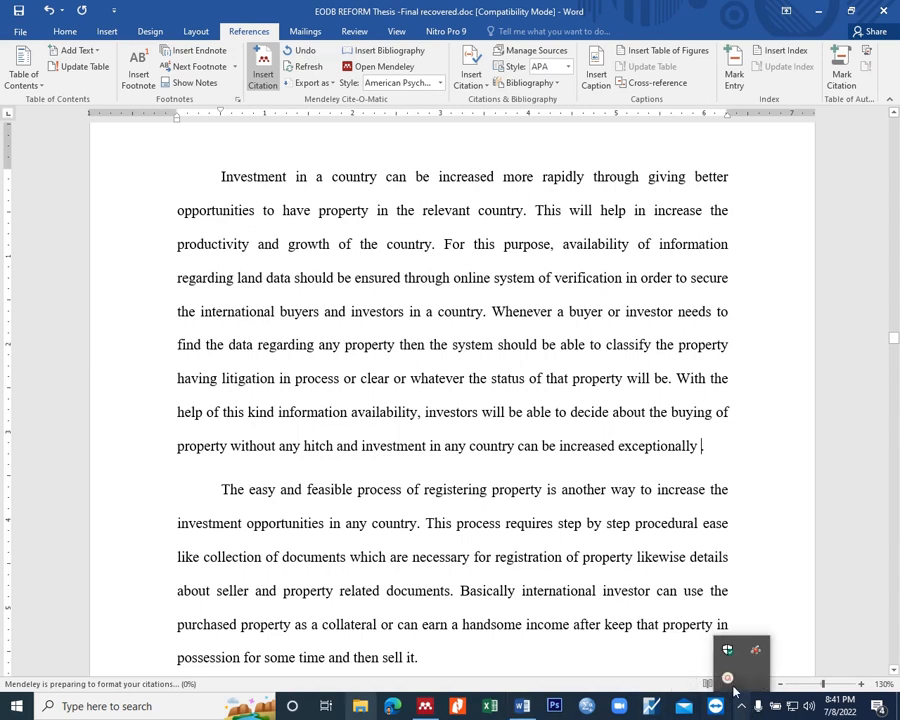
click(729, 680)
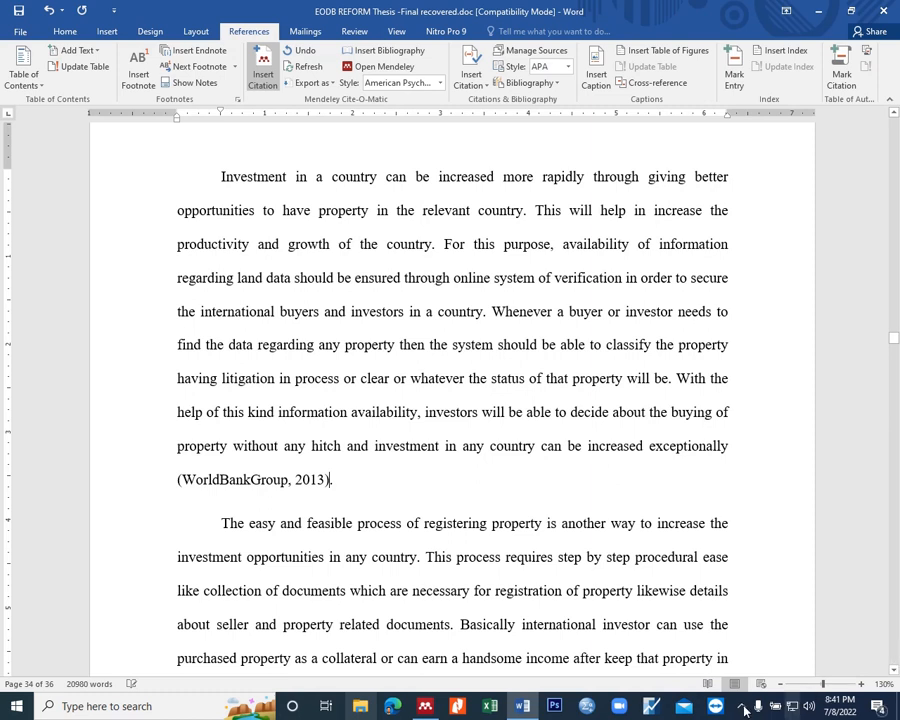
click(744, 710)
click(726, 675)
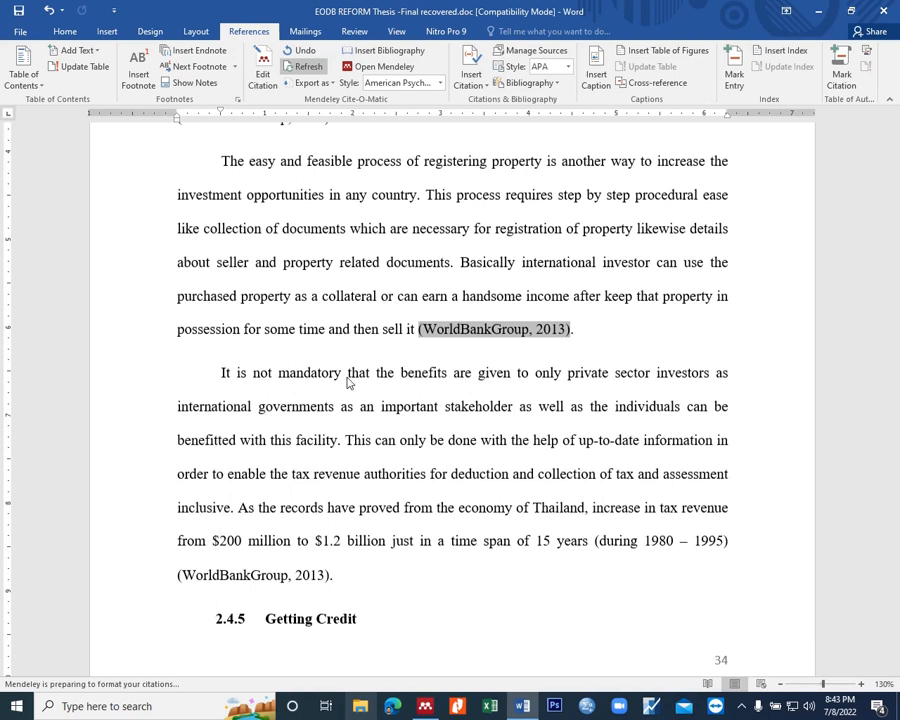
click(743, 710)
click(730, 672)
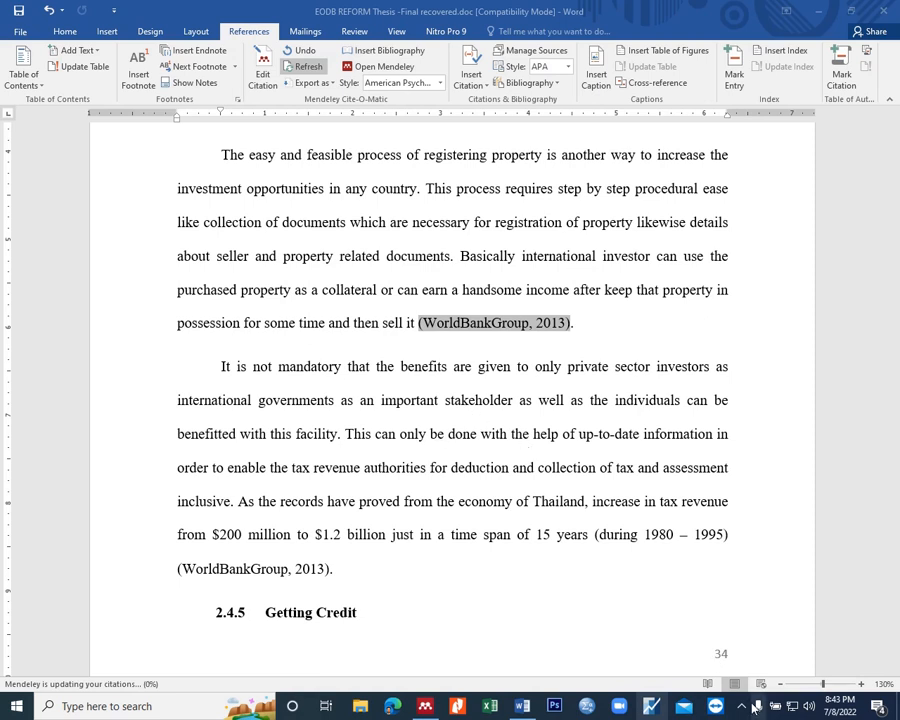
click(741, 706)
click(730, 680)
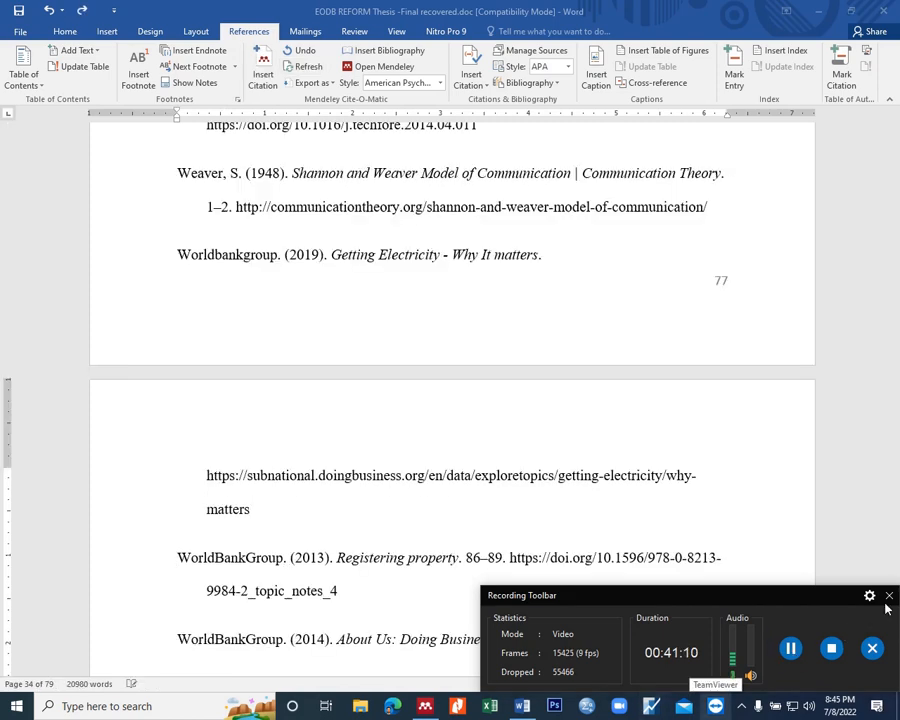
click(889, 596)
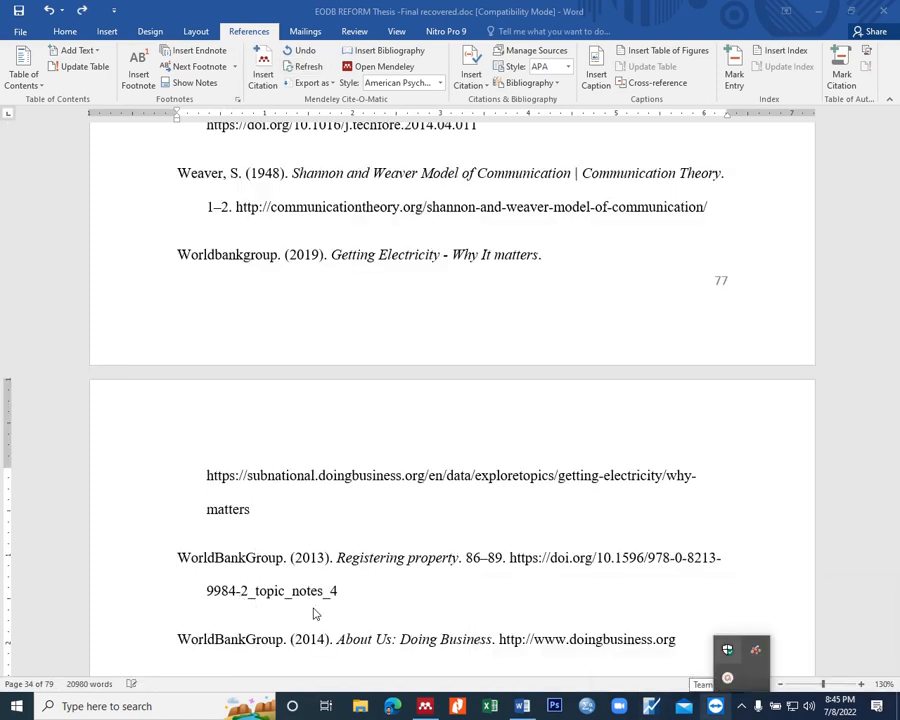
Step: Check the WorldBankGroup entries and the neighbouring references in the thesis's reference list
click(482, 590)
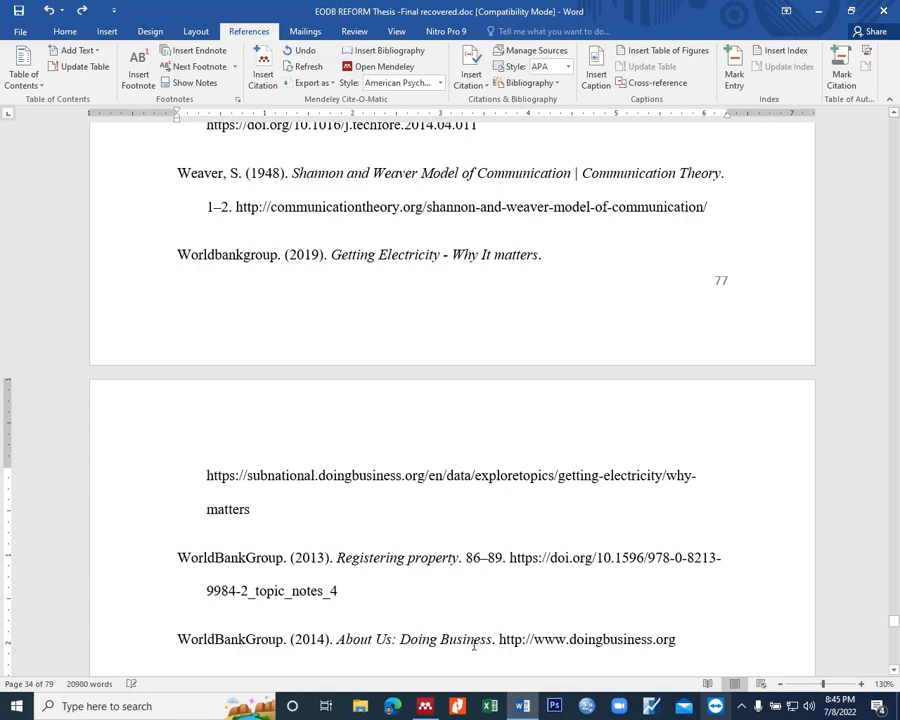
scroll(413, 574, down, 1)
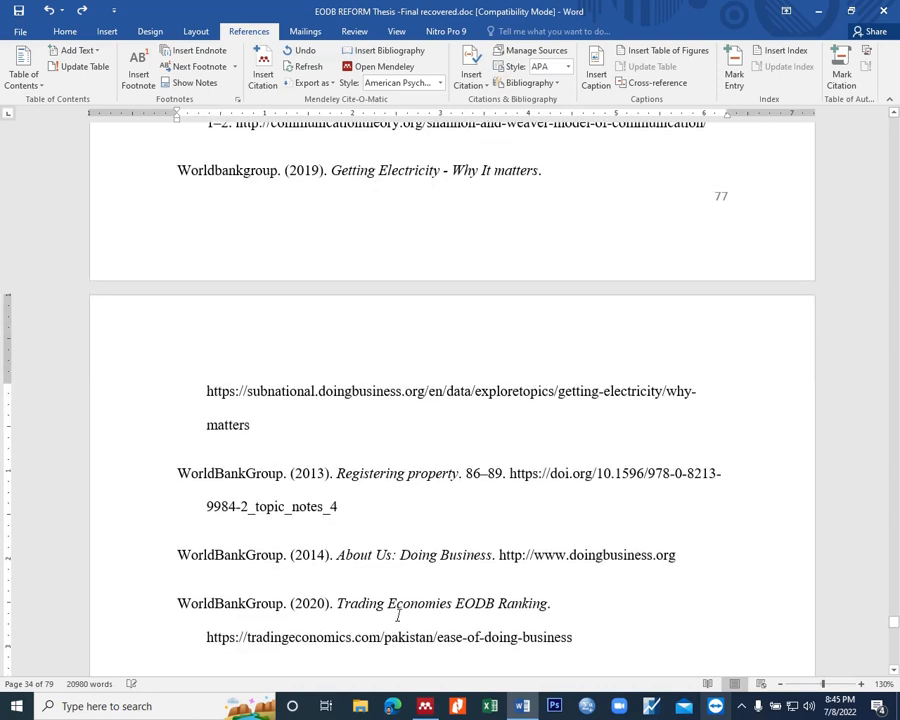
scroll(385, 470, down, 2)
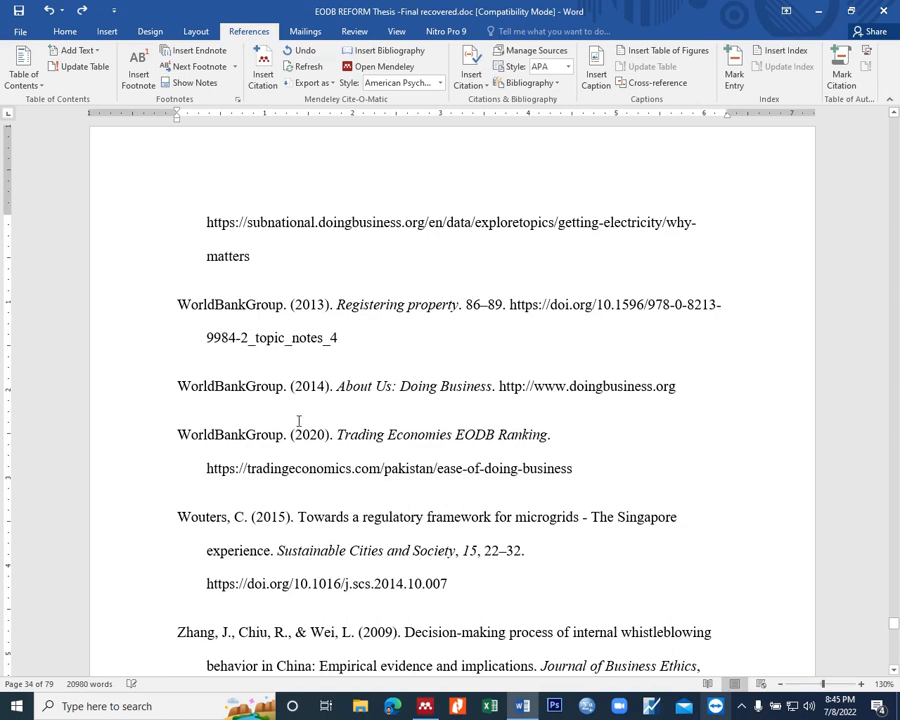
scroll(342, 323, up, 3)
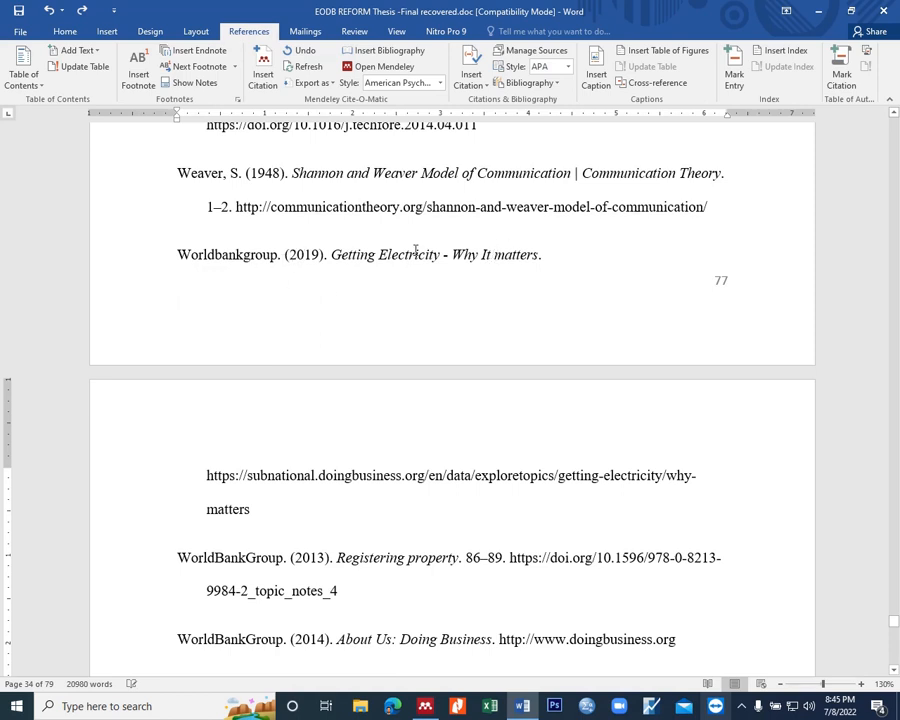
scroll(396, 241, up, 2)
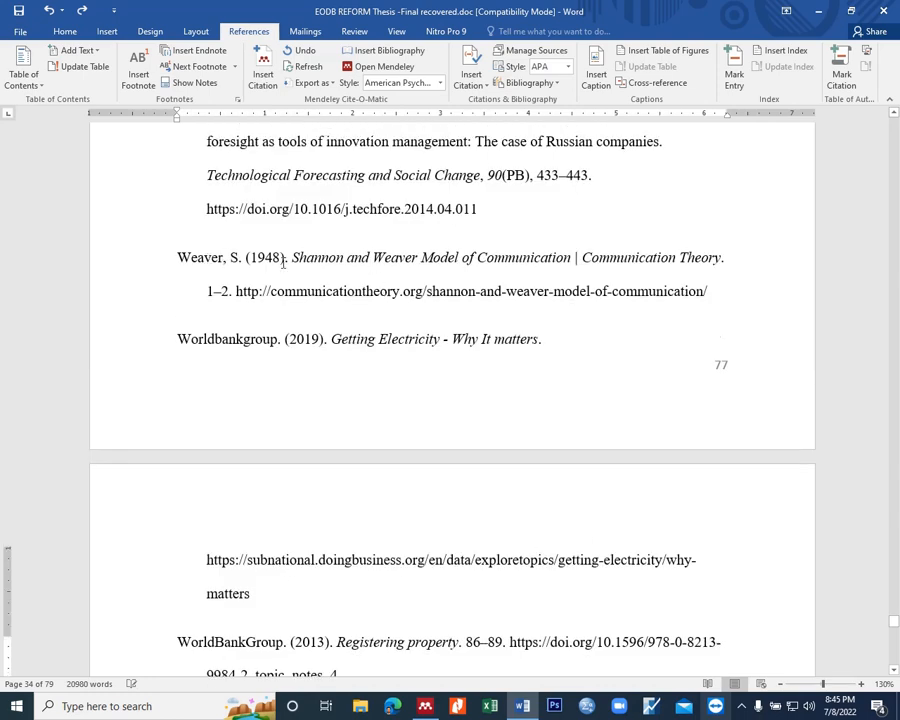
scroll(283, 262, up, 5)
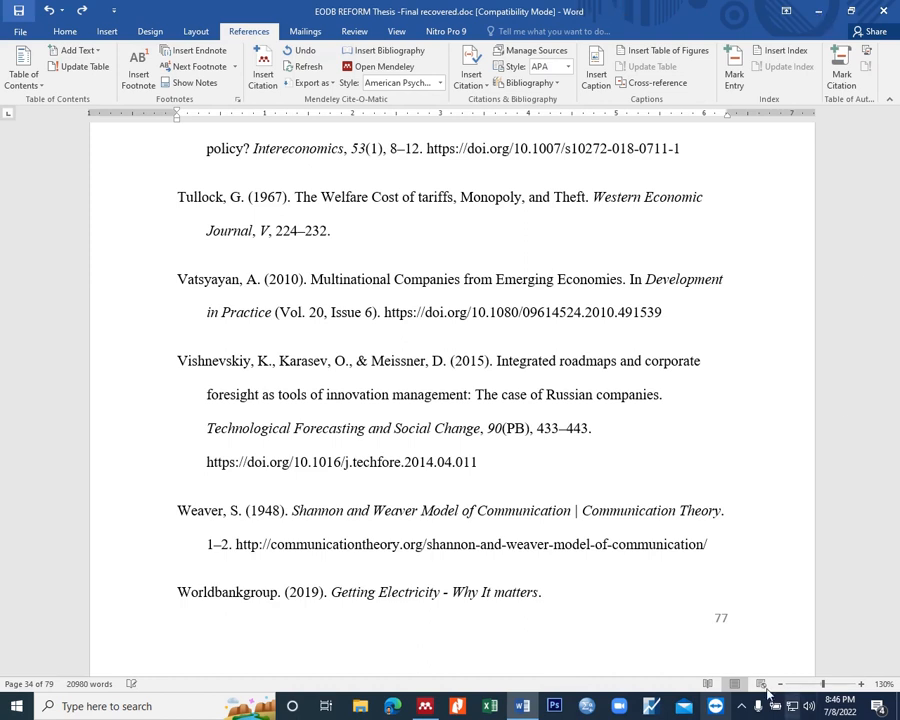
click(741, 706)
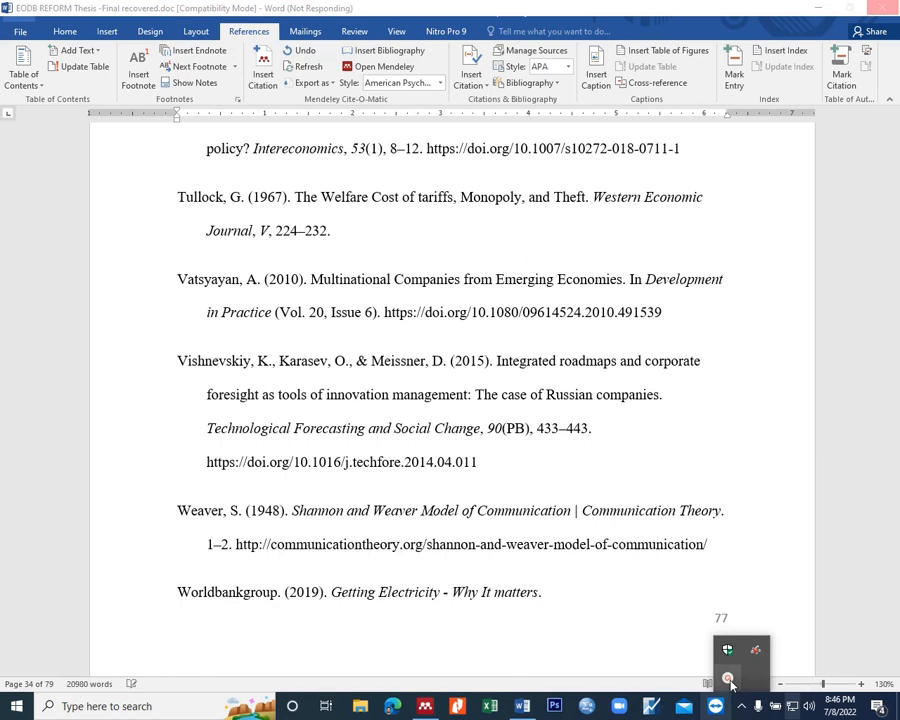
click(729, 680)
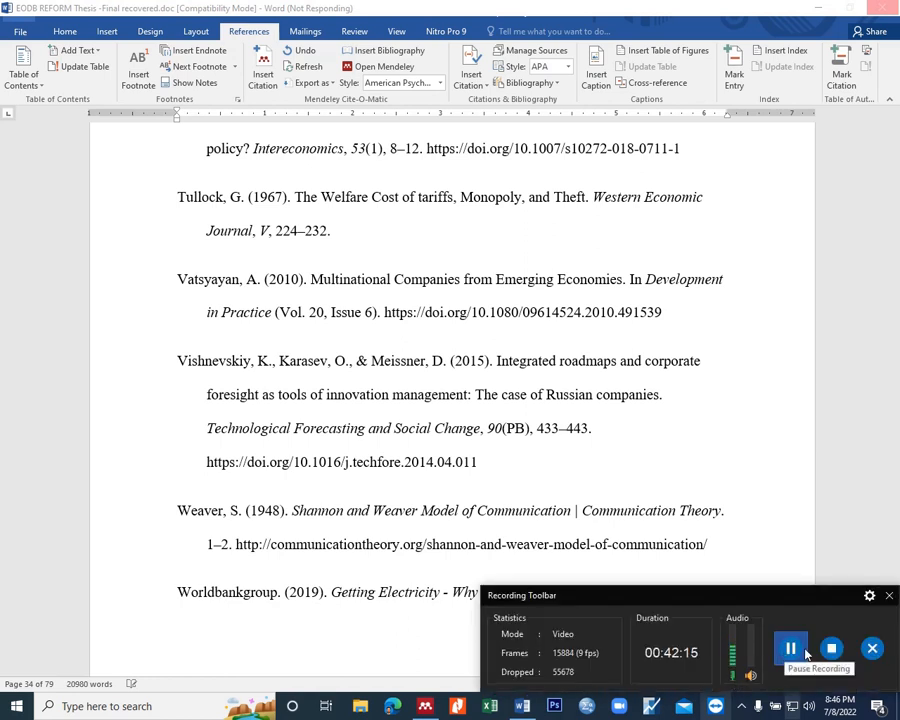